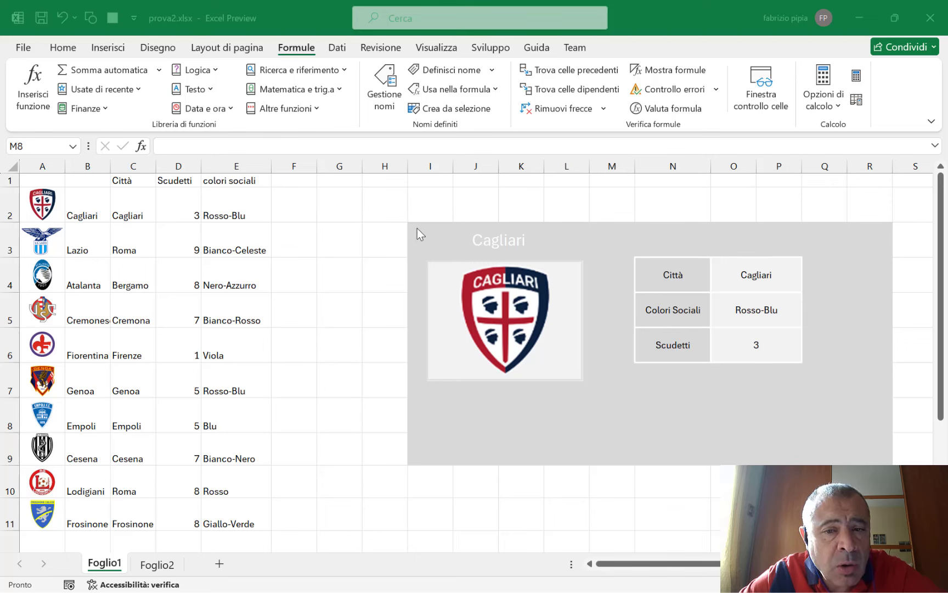
- Pick Lazio, then Empoli, from the J3 team dropdown, then move to sheet Foglio2
{"action": "left_click", "coordinate": [515, 233]}
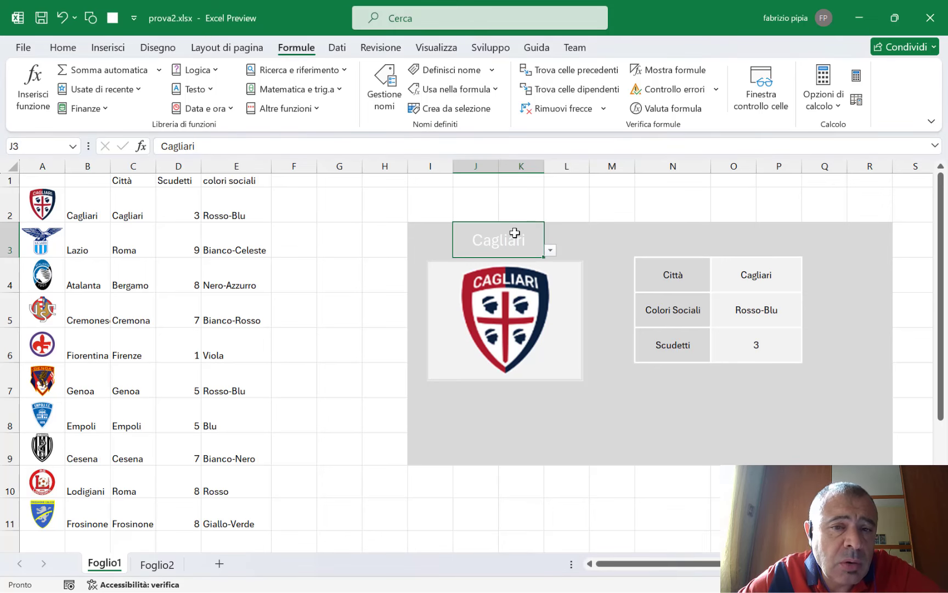
{"action": "left_click", "coordinate": [551, 250]}
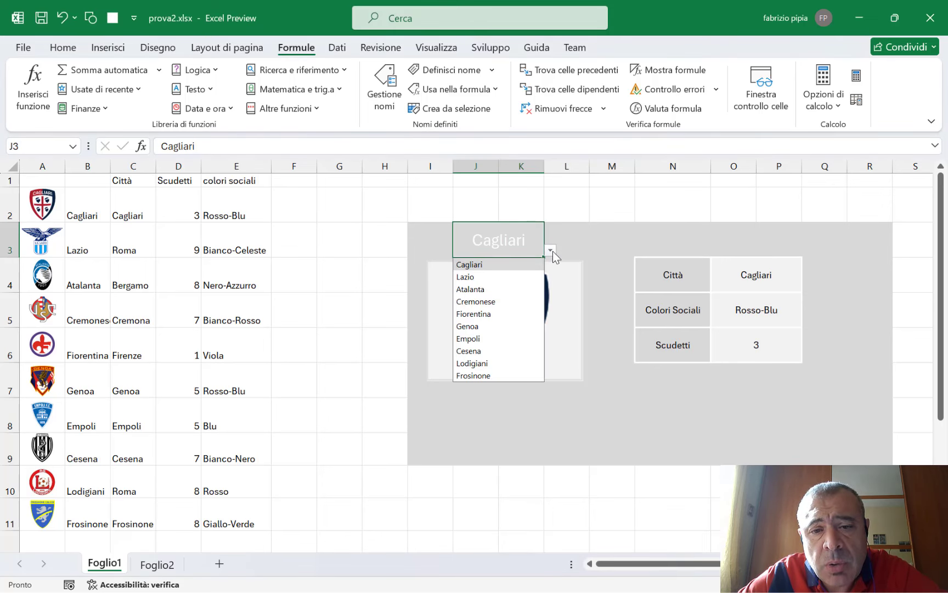
{"action": "left_click", "coordinate": [489, 277]}
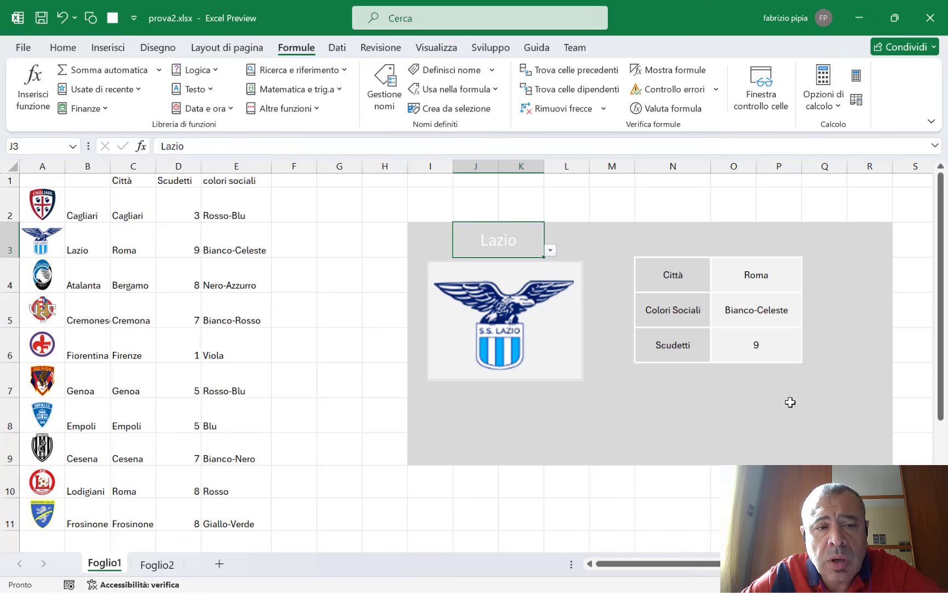
{"action": "left_click", "coordinate": [550, 250]}
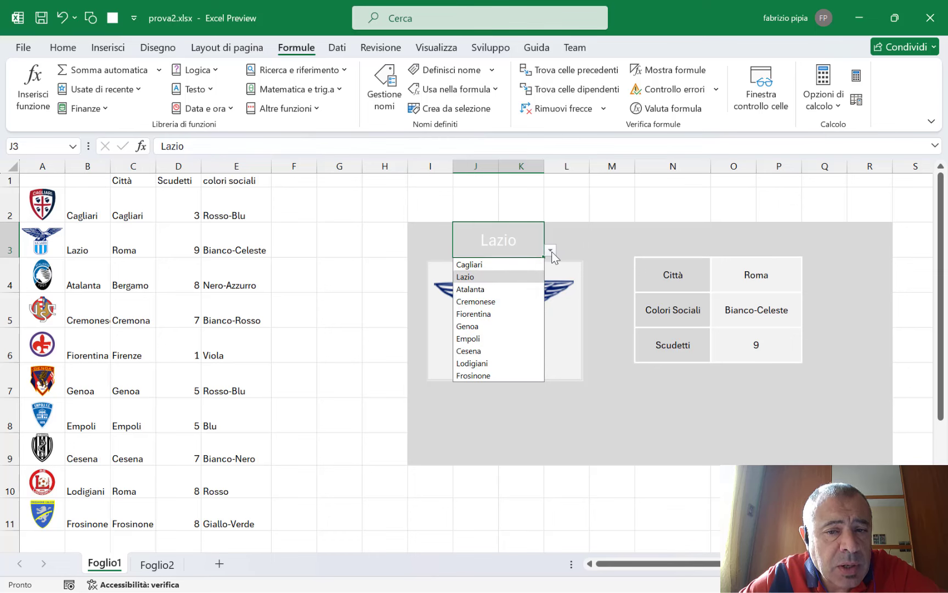
{"action": "left_click", "coordinate": [493, 339]}
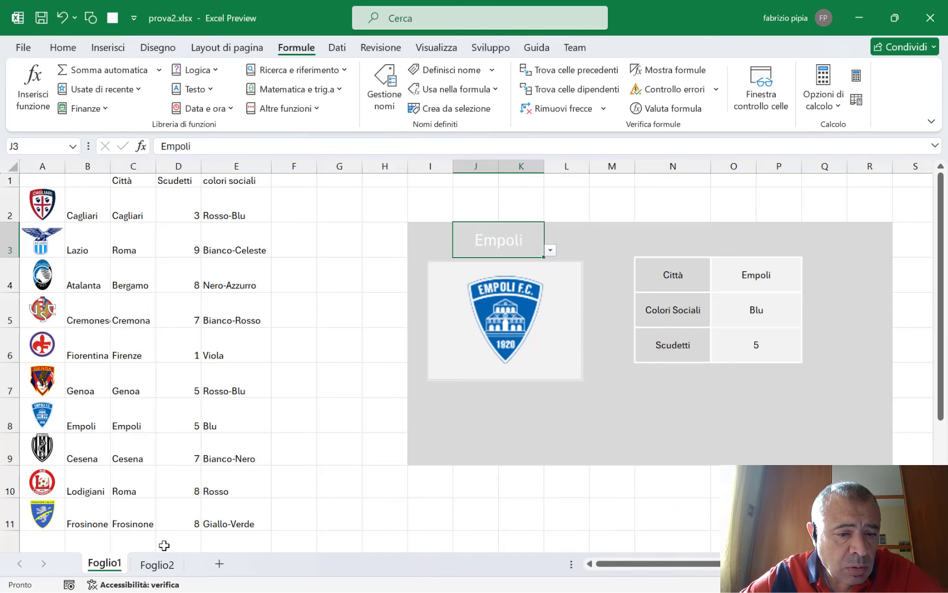
{"action": "left_click", "coordinate": [158, 565]}
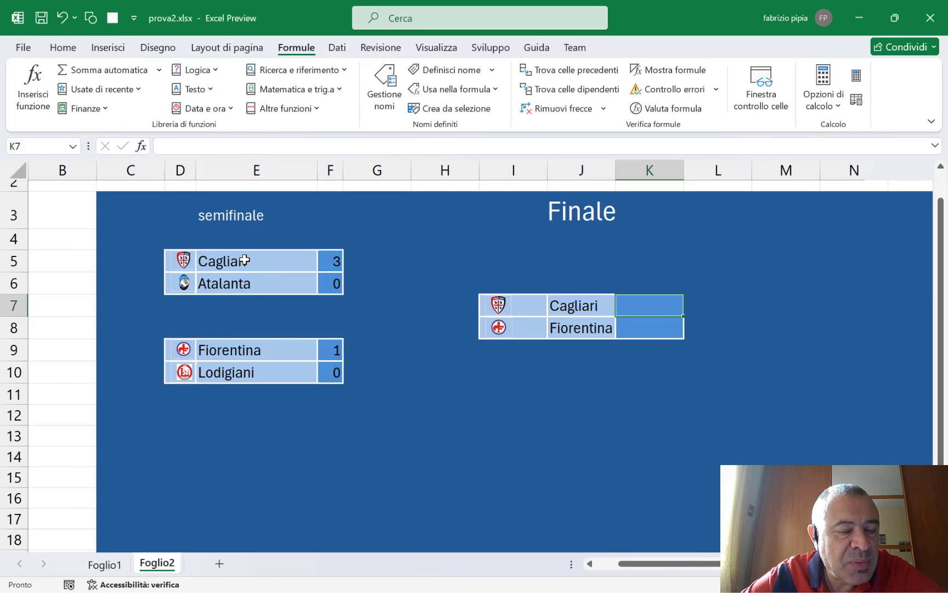
- Change the first semifinal in E5 and E6 to Fiorentina–Genoa
{"action": "left_click", "coordinate": [245, 258]}
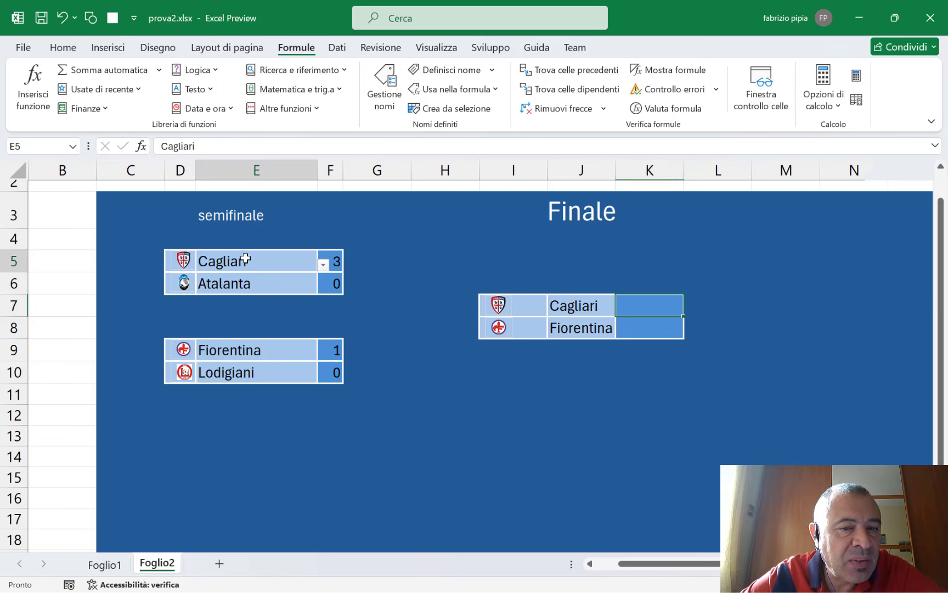
{"action": "left_click", "coordinate": [323, 266]}
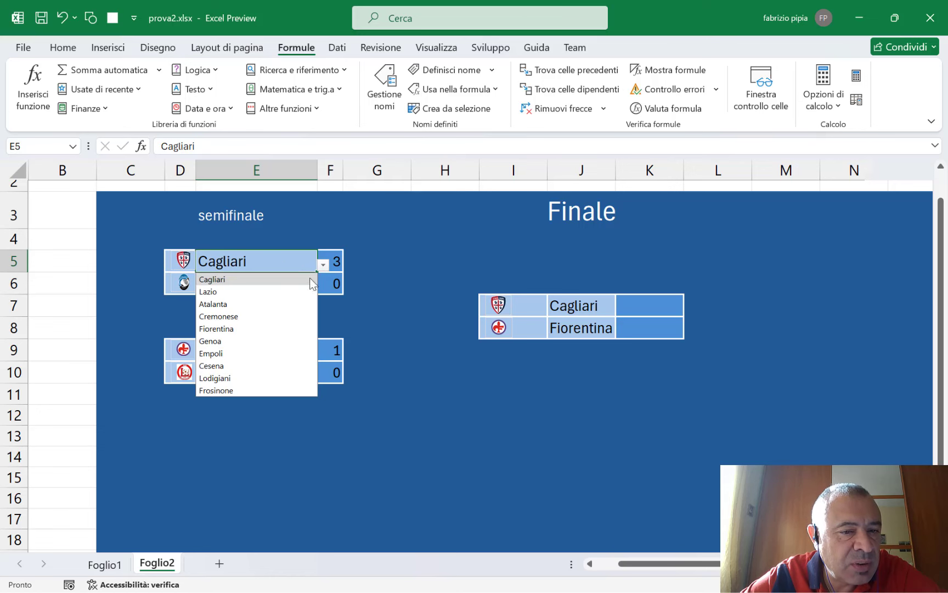
{"action": "left_click", "coordinate": [257, 329]}
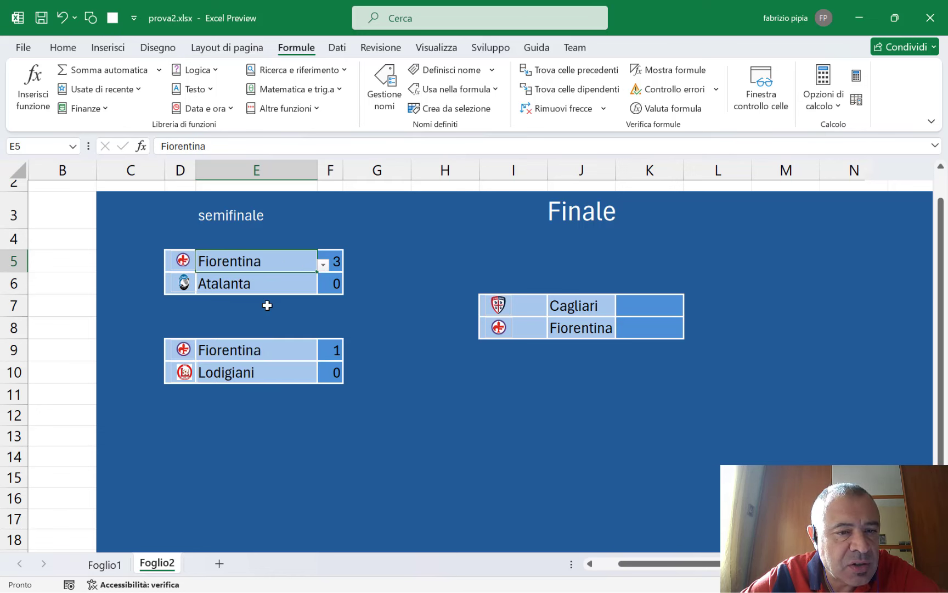
{"action": "left_click", "coordinate": [313, 289]}
{"action": "left_click", "coordinate": [326, 286]}
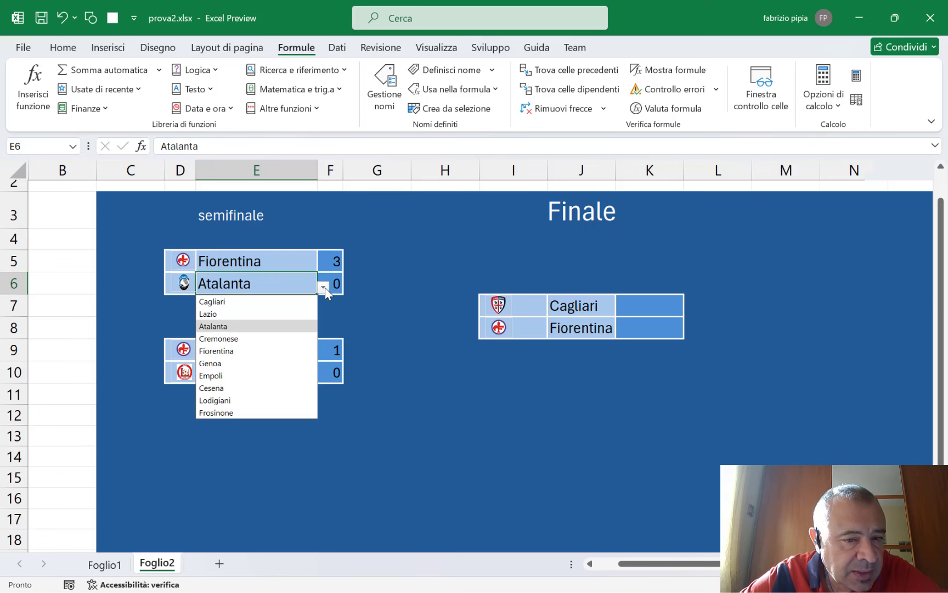
{"action": "left_click", "coordinate": [267, 364]}
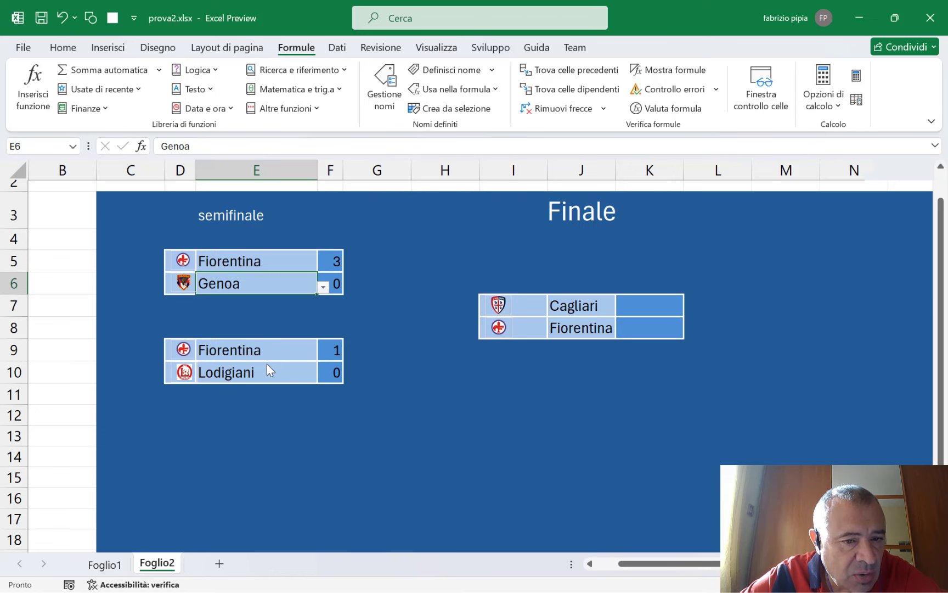
- Change the second semifinal in E9 and E10 to Cesena–Frosinone
{"action": "left_click", "coordinate": [293, 352]}
{"action": "left_click", "coordinate": [323, 354]}
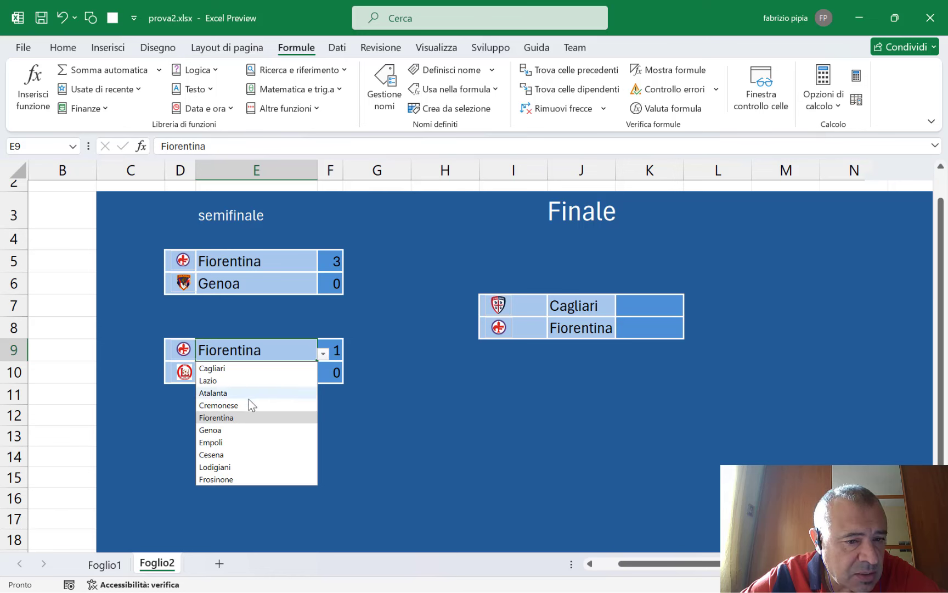
{"action": "left_click", "coordinate": [237, 456]}
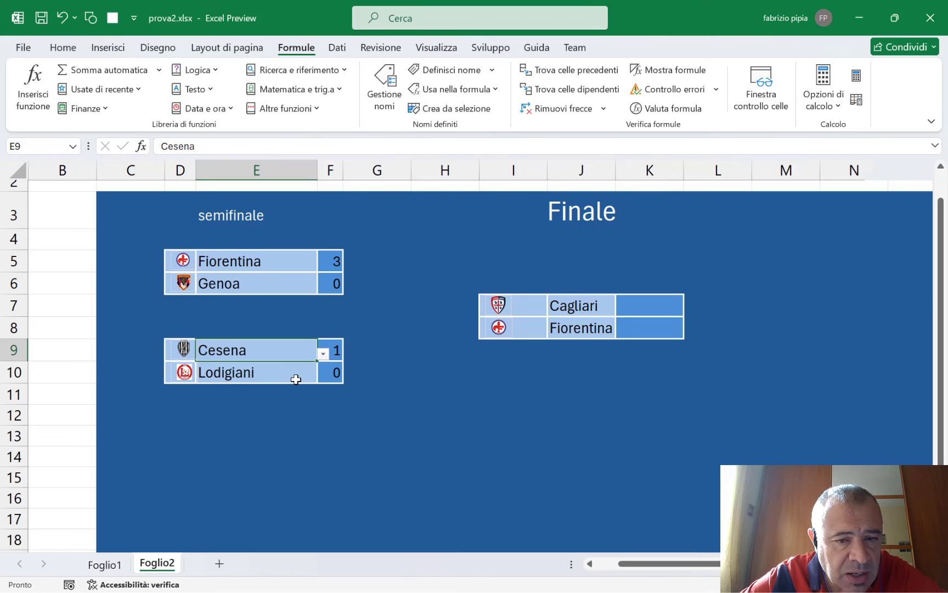
{"action": "left_click_drag", "start_coordinate": [295, 376], "coordinate": [328, 378]}
{"action": "left_click", "coordinate": [324, 376]}
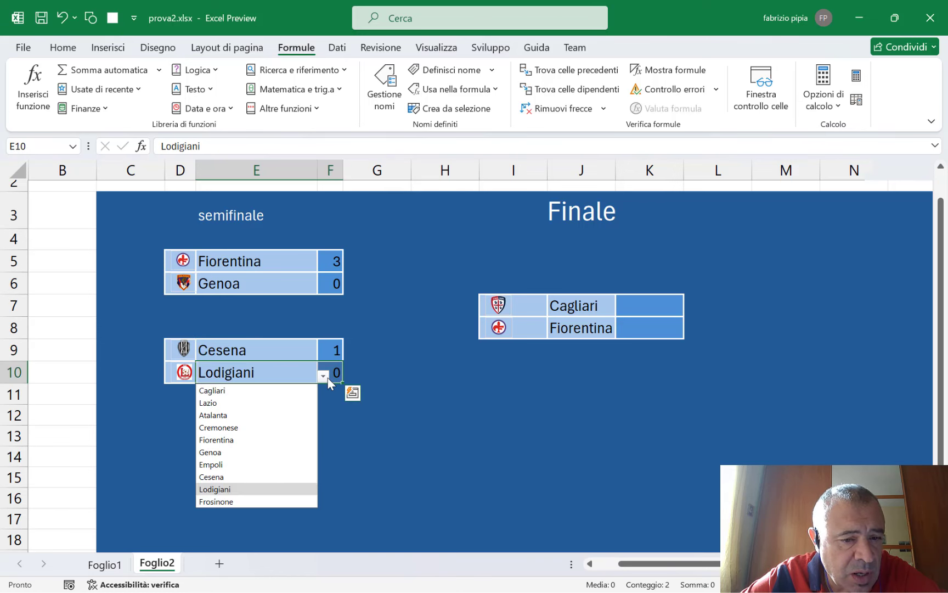
{"action": "left_click", "coordinate": [249, 501]}
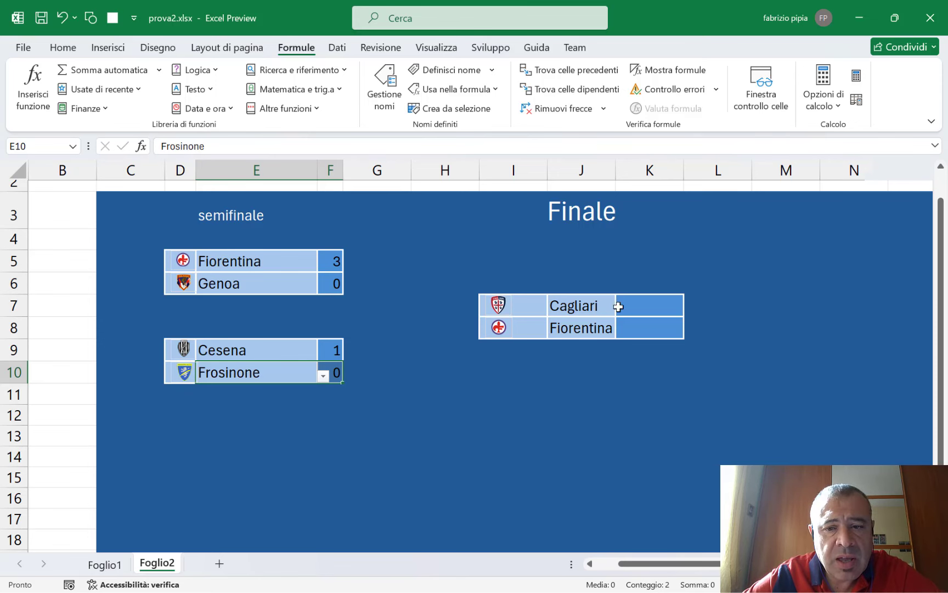
- Set the final in J7 and J8 to Fiorentina–Cesena, then create a new blank workbook
{"action": "left_click", "coordinate": [576, 306]}
{"action": "left_click", "coordinate": [621, 309]}
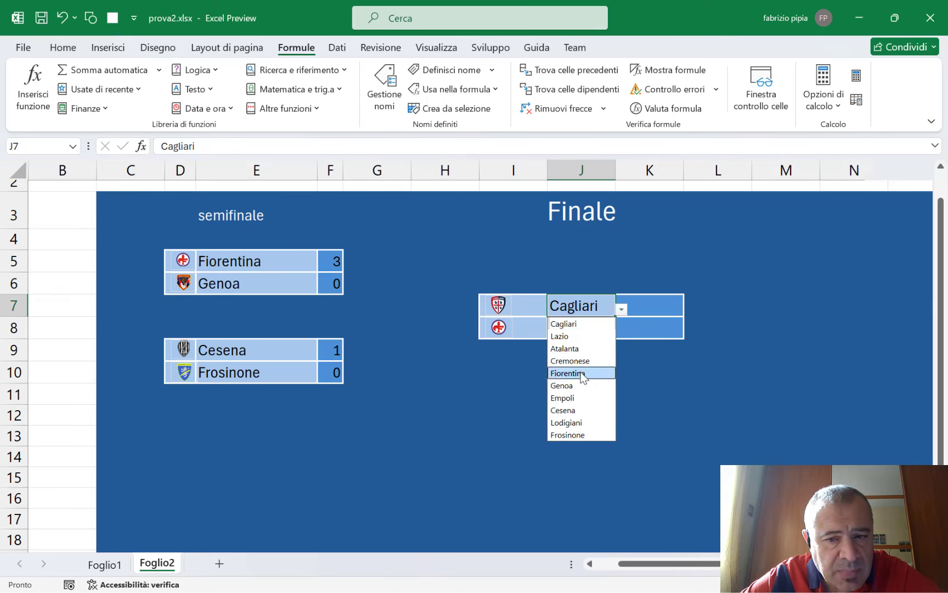
{"action": "left_click", "coordinate": [583, 375]}
{"action": "left_click", "coordinate": [611, 334]}
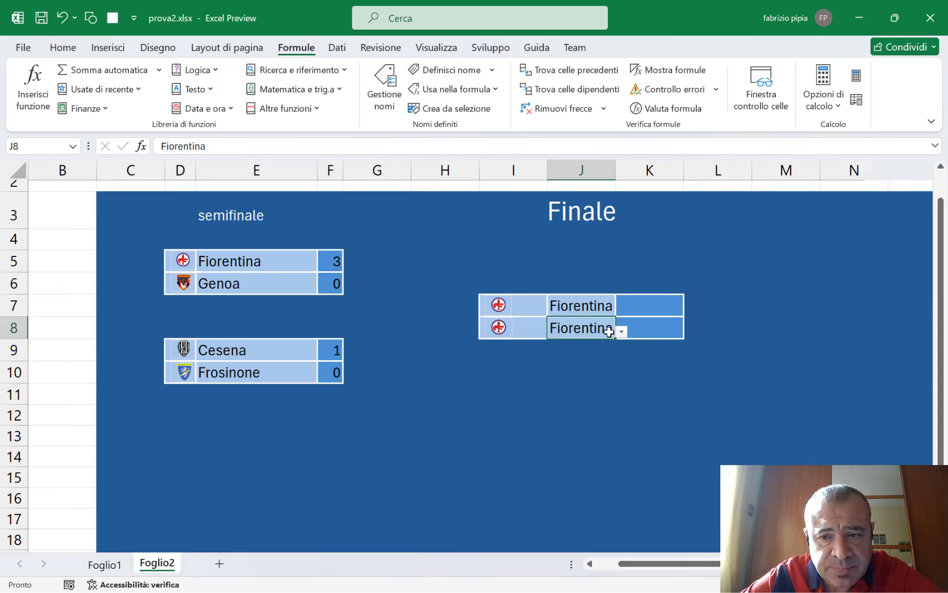
{"action": "left_click", "coordinate": [622, 331]}
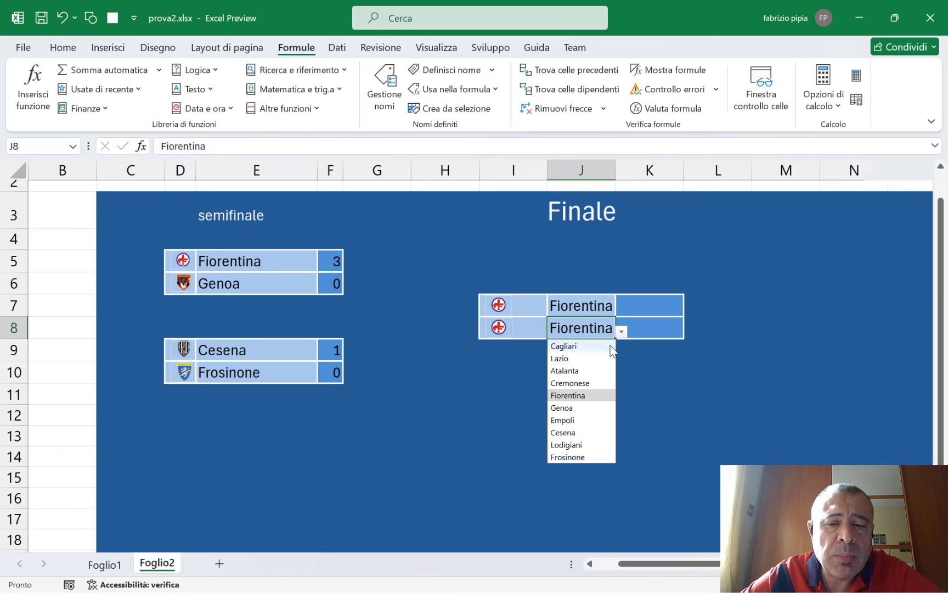
{"action": "left_click", "coordinate": [566, 433]}
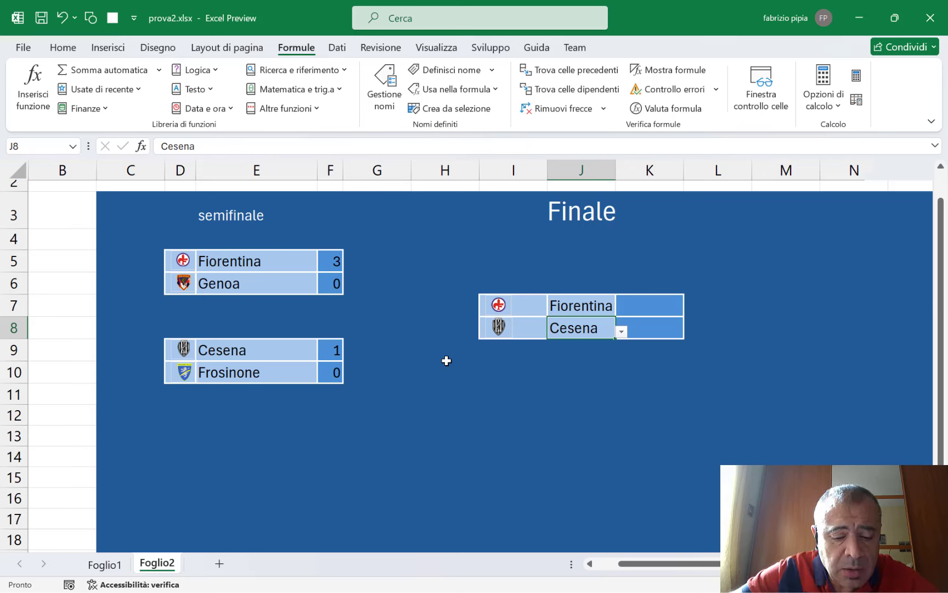
{"action": "key", "text": "ctrl+n"}
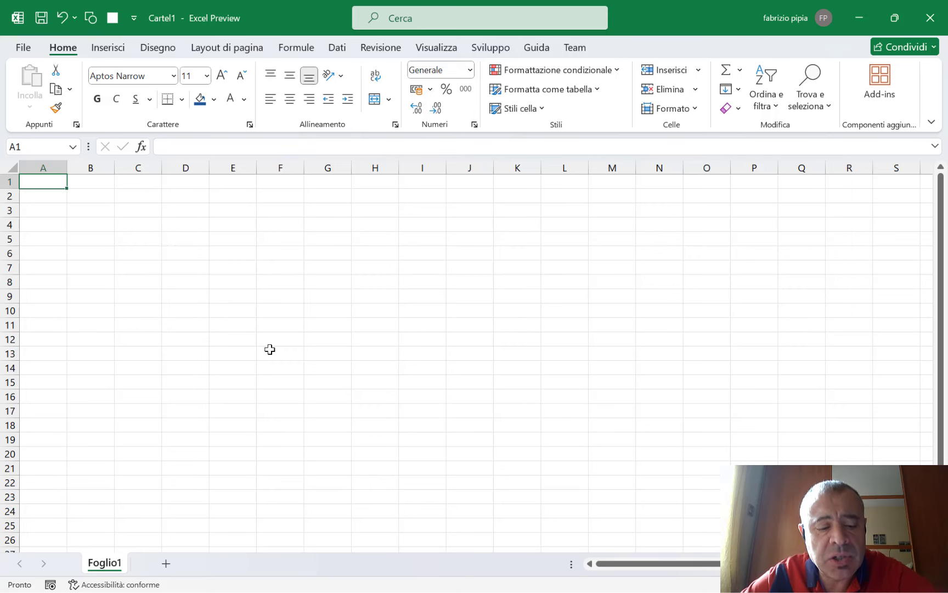
- Launch Firefox from the desktop and Google 'loghi squadre calcio italiane wikipedia'
{"action": "key", "text": "super+d"}
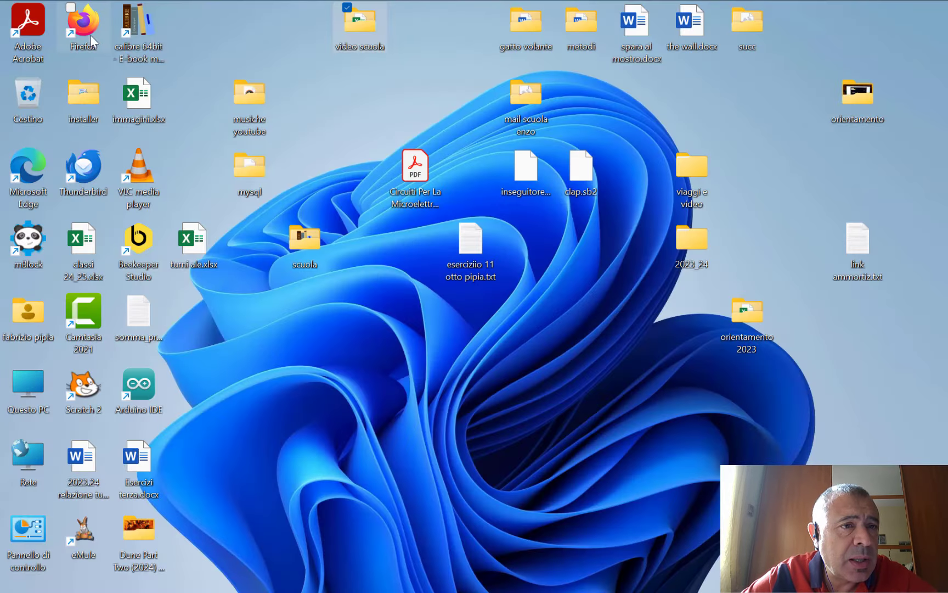
{"action": "double_click", "coordinate": [84, 34]}
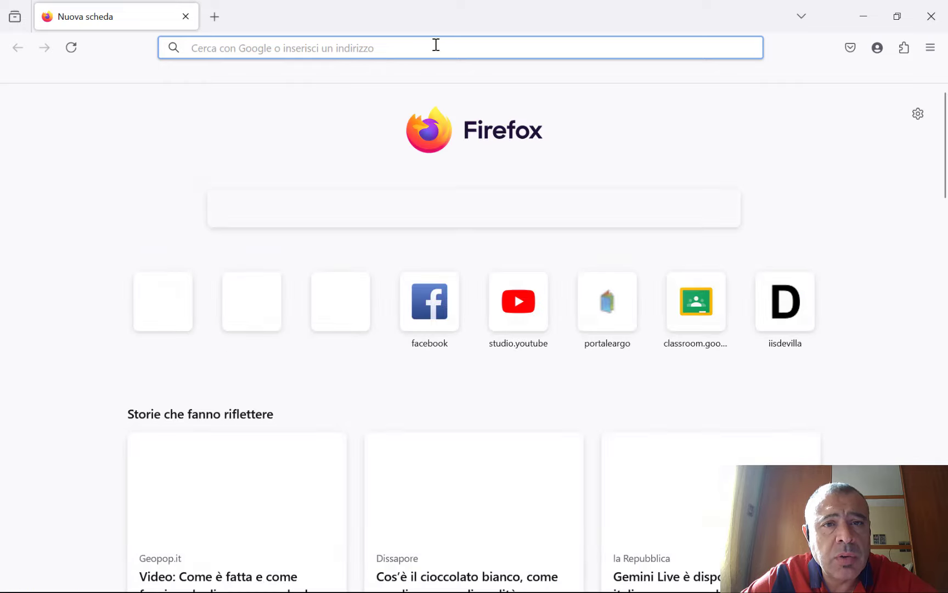
{"action": "type", "text": "loghi"}
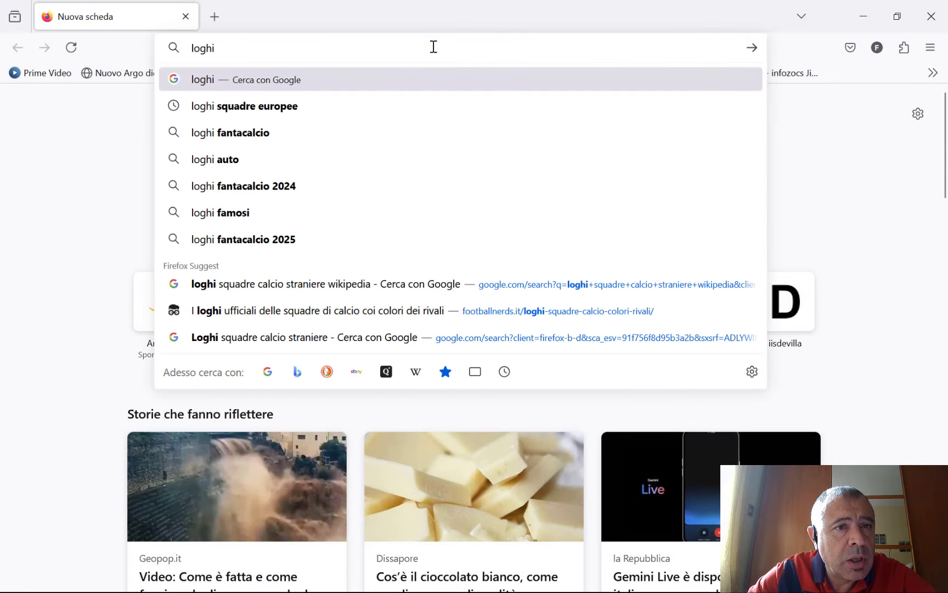
{"action": "type", "text": " squa"}
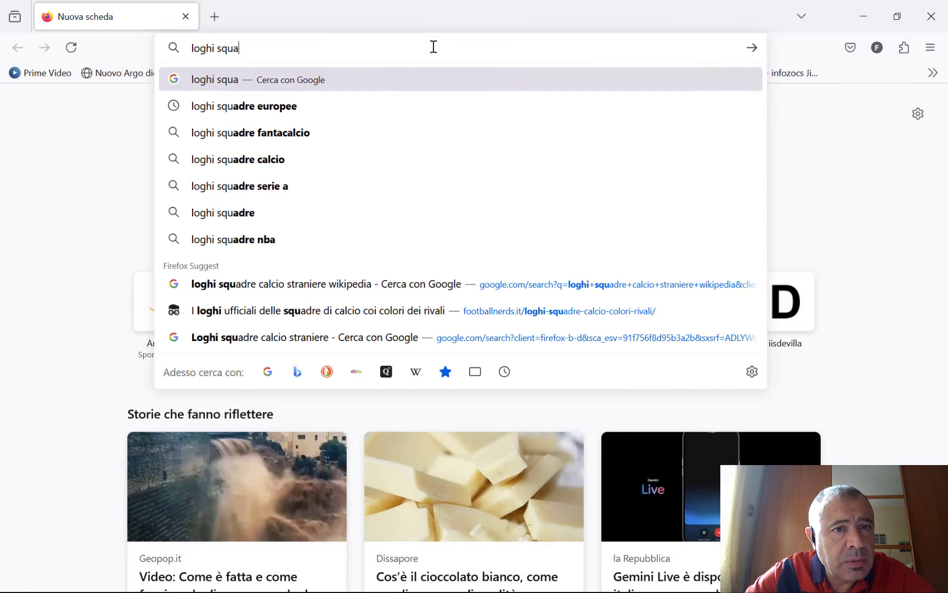
{"action": "type", "text": "dre calcio it"}
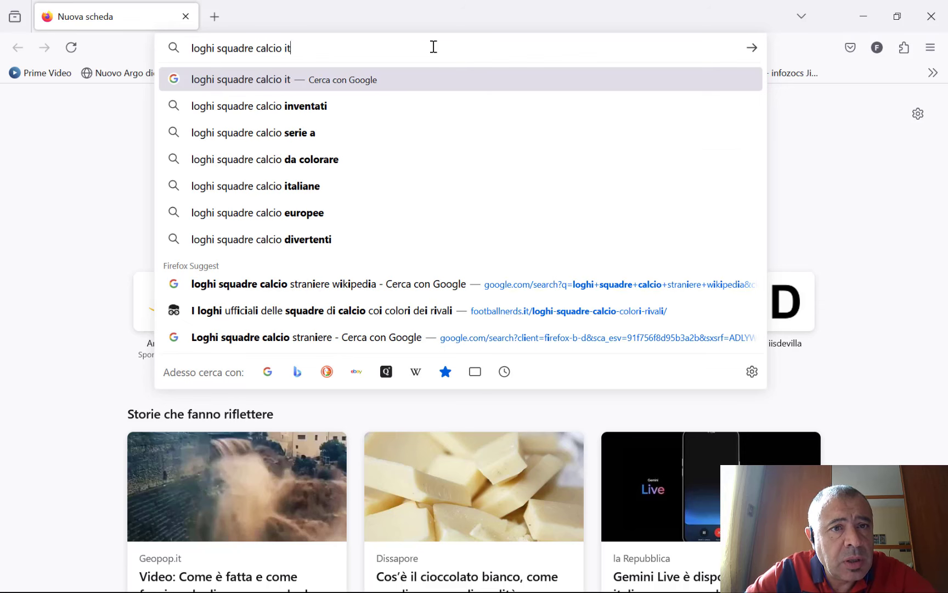
{"action": "type", "text": "aliane "}
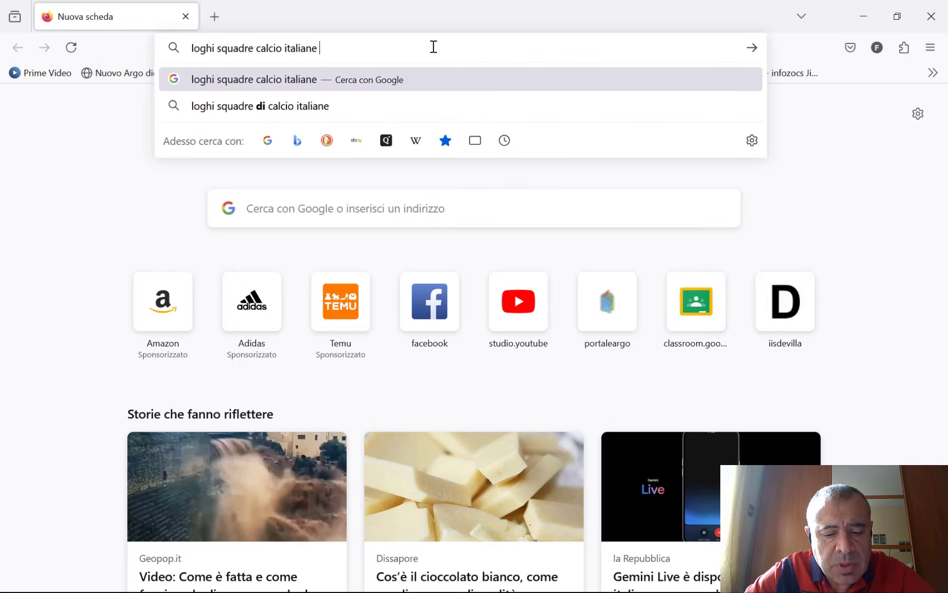
{"action": "type", "text": "wiki"}
{"action": "key", "text": "Down"}
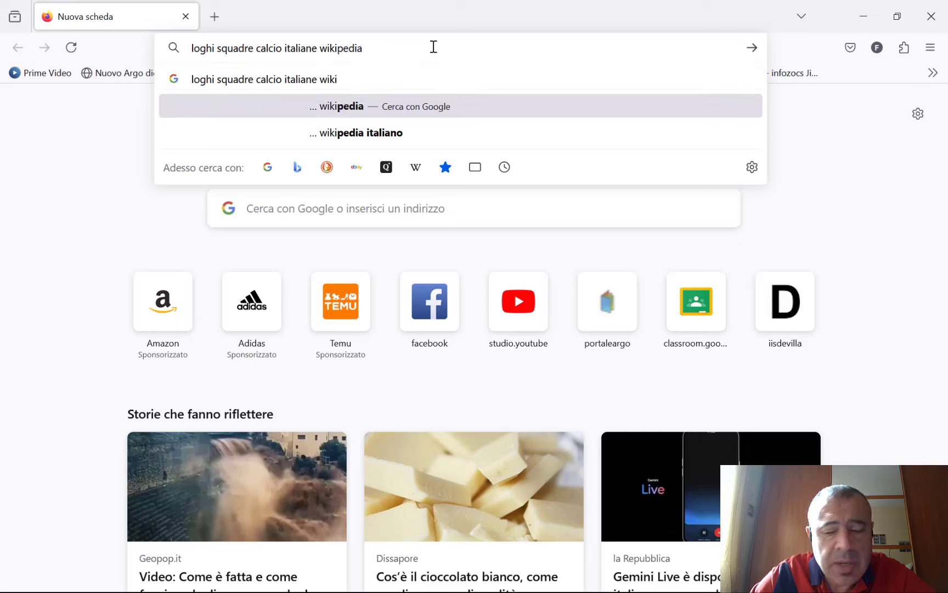
{"action": "key", "text": "Return"}
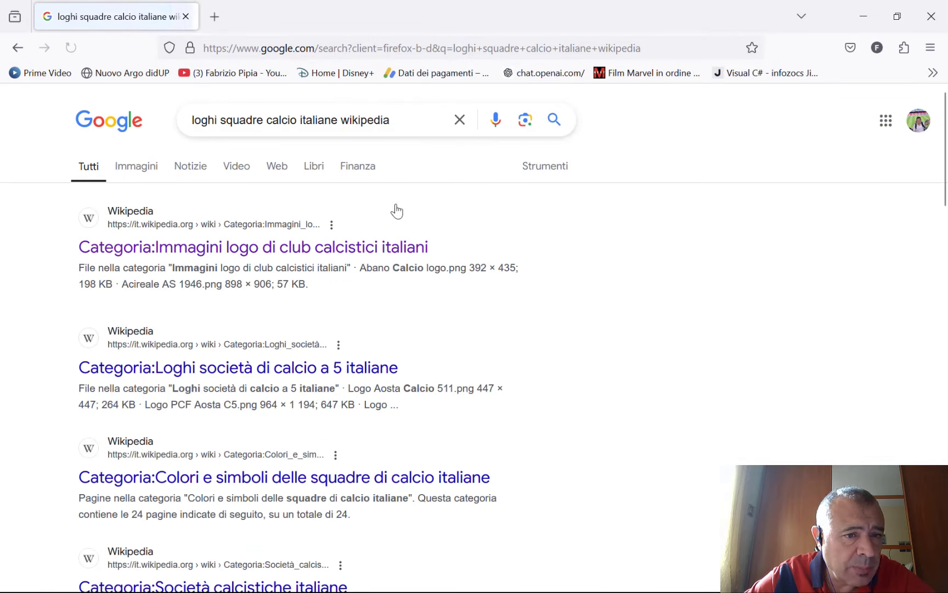
- Open the Wikipedia category of Italian club logos and scroll through it
{"action": "left_click", "coordinate": [268, 248]}
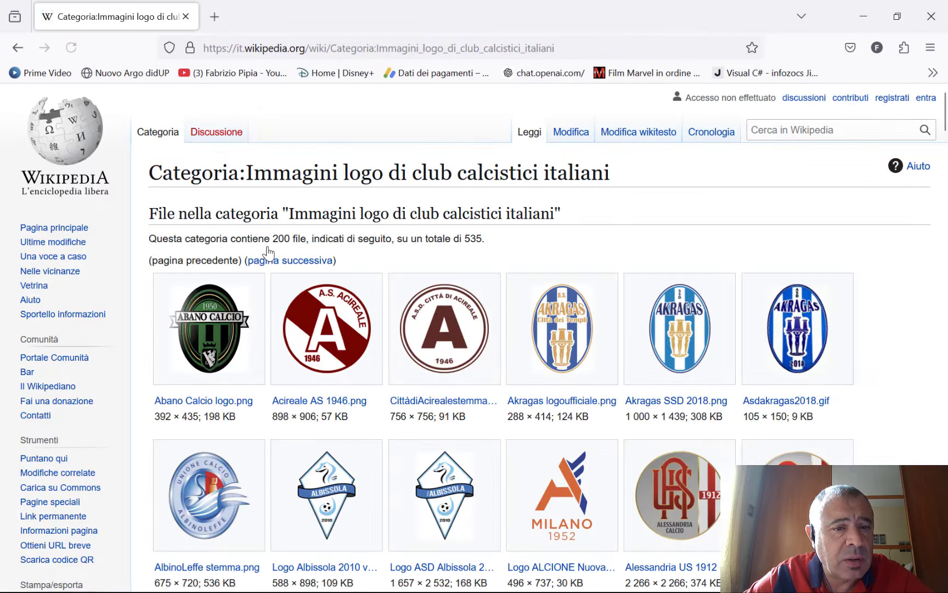
{"action": "scroll", "coordinate": [623, 359], "scroll_direction": "down", "scroll_amount": 1}
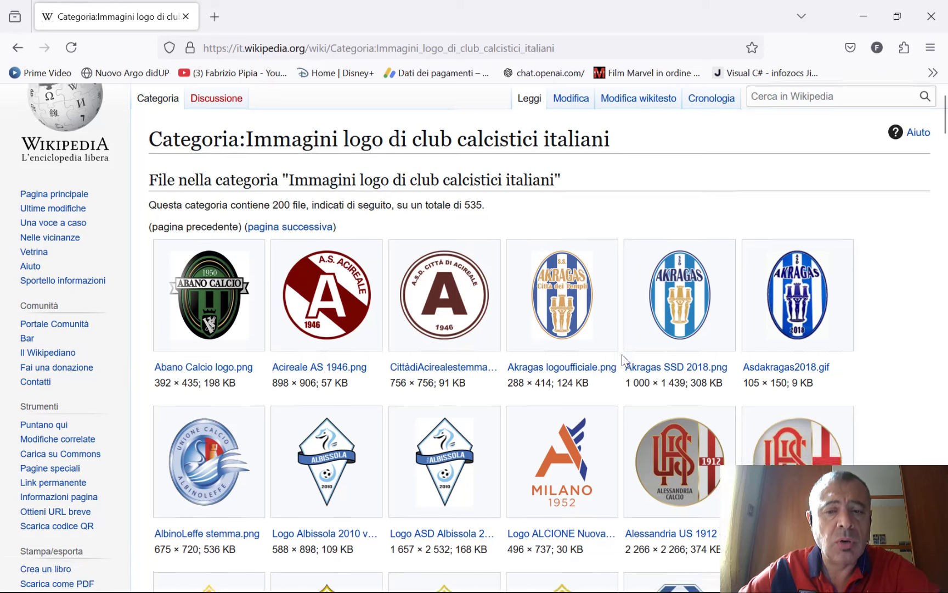
{"action": "scroll", "coordinate": [622, 360], "scroll_direction": "down", "scroll_amount": 3}
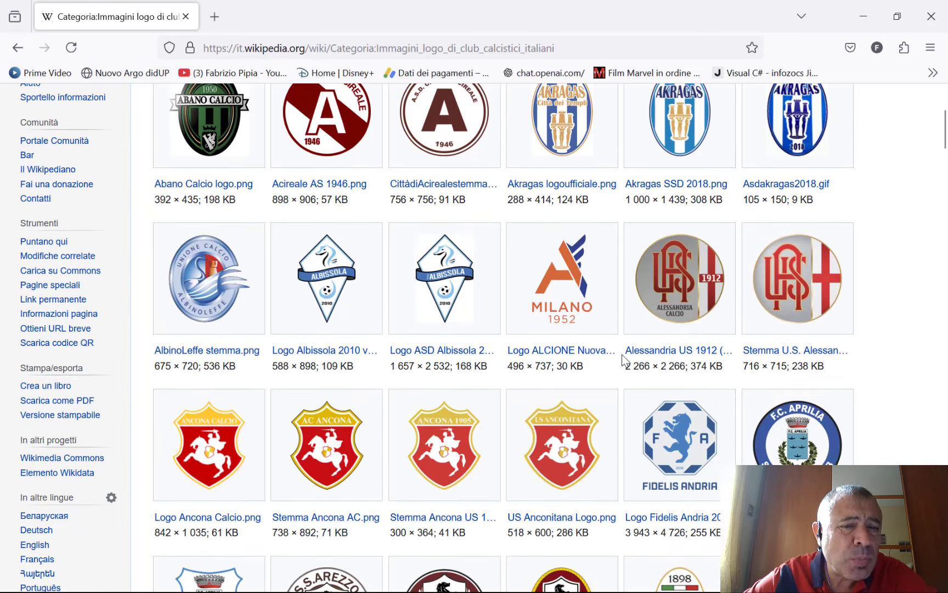
{"action": "scroll", "coordinate": [624, 358], "scroll_direction": "down", "scroll_amount": 4}
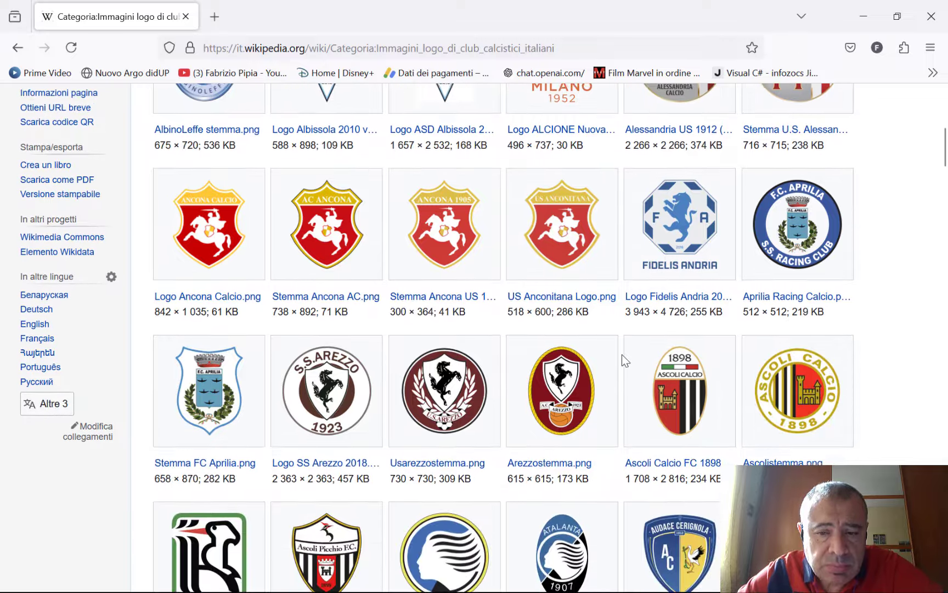
{"action": "scroll", "coordinate": [623, 360], "scroll_direction": "down", "scroll_amount": 3}
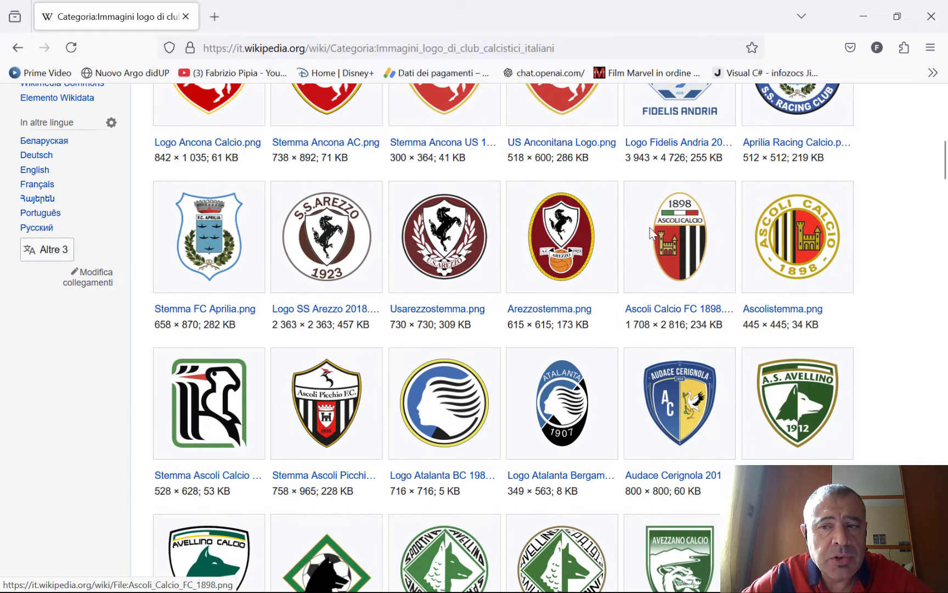
- Save the Ascoli logo into a new Desktop folder named 'immagini excel'
{"action": "right_click", "coordinate": [784, 235]}
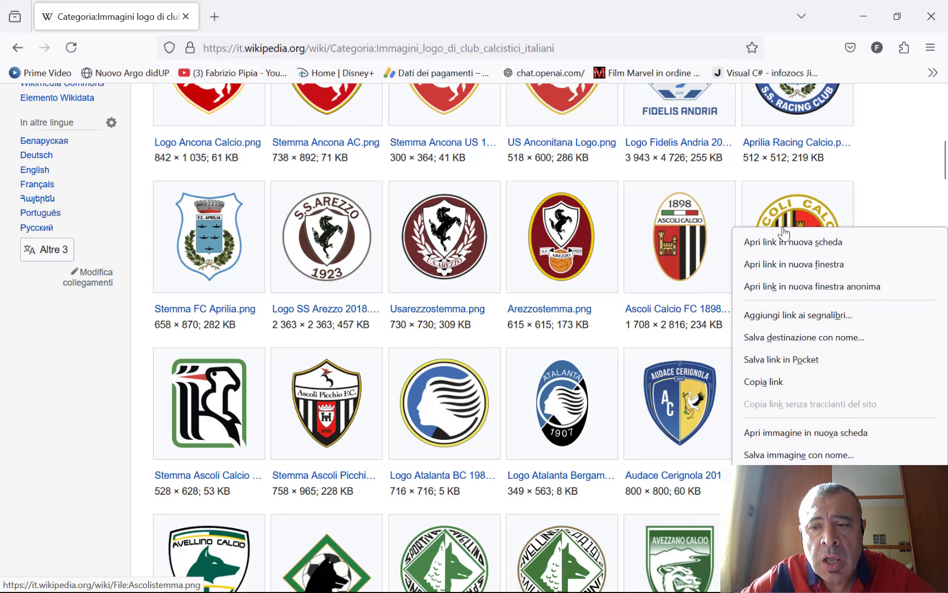
{"action": "left_click", "coordinate": [785, 453]}
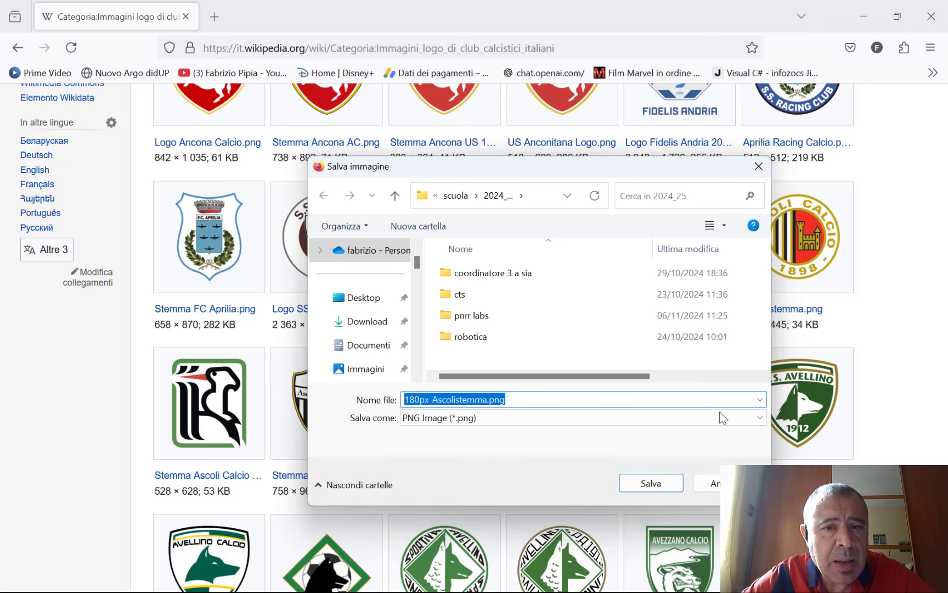
{"action": "left_click", "coordinate": [346, 297]}
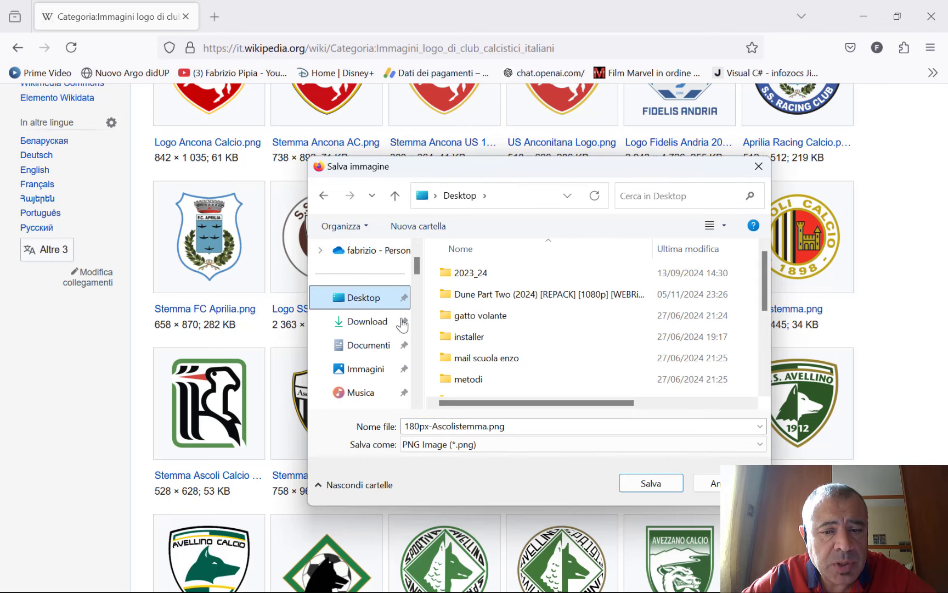
{"action": "left_click", "coordinate": [416, 228]}
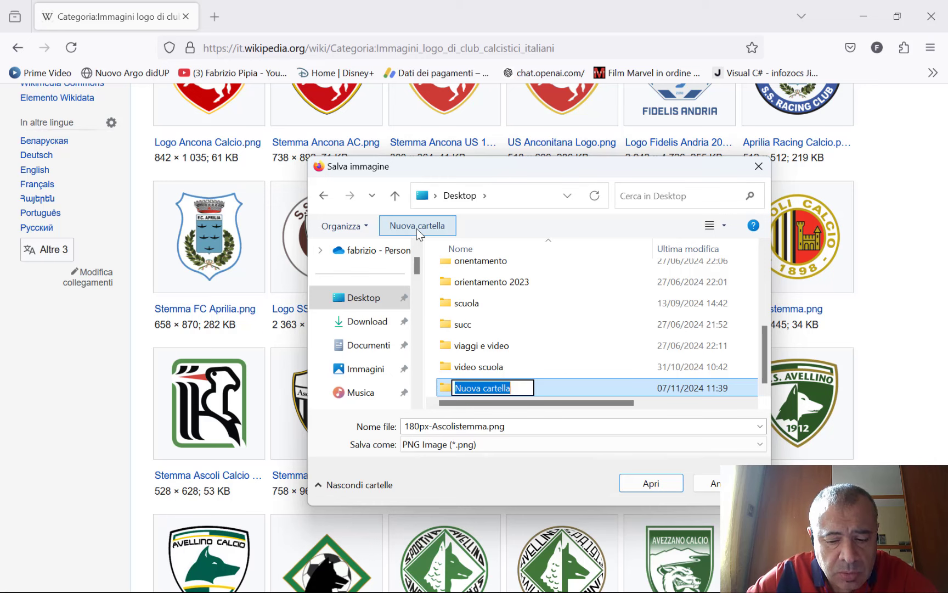
{"action": "type", "text": "immagini exce"}
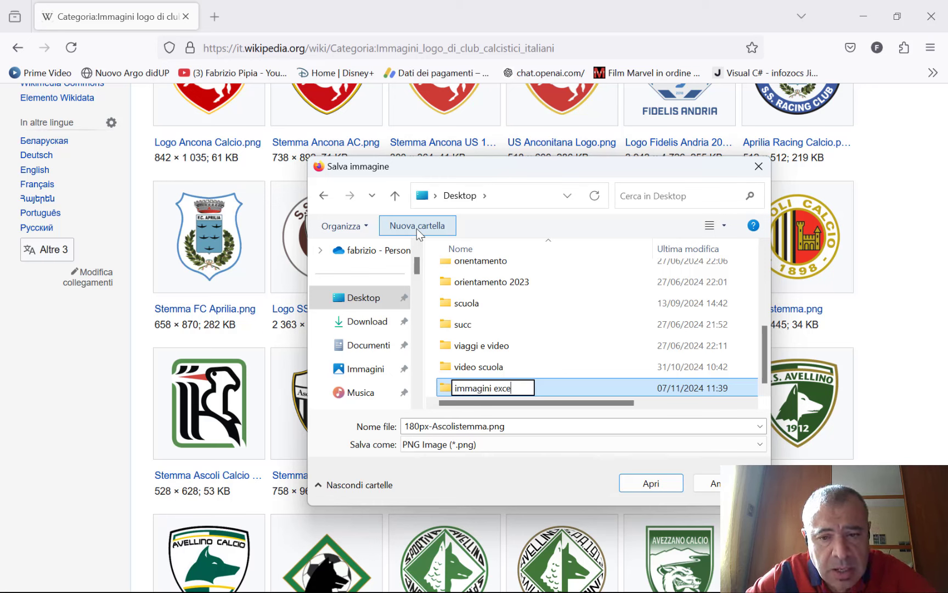
{"action": "type", "text": "l"}
{"action": "key", "text": "Return"}
{"action": "key", "text": "Return"}
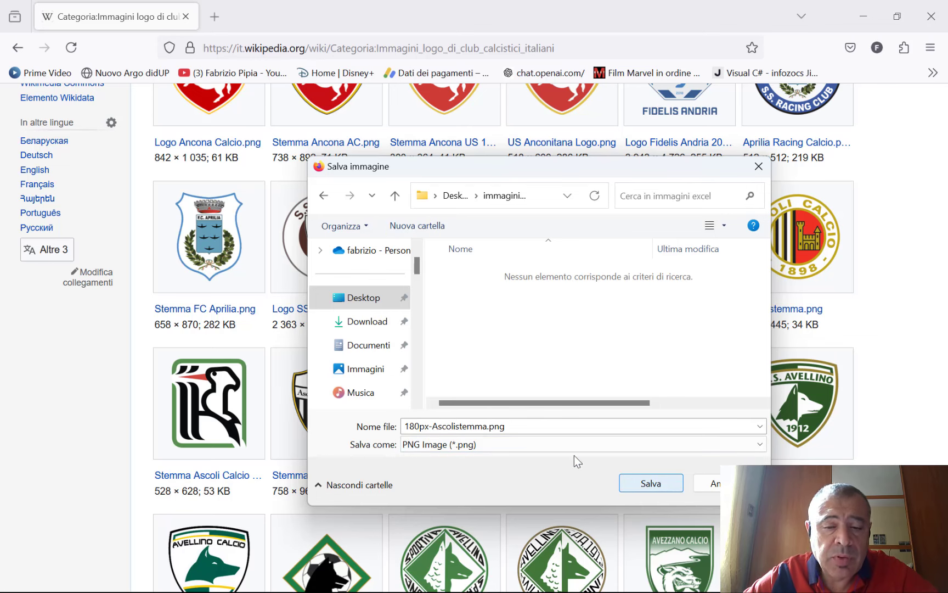
{"action": "left_click_drag", "start_coordinate": [670, 166], "coordinate": [617, 155]}
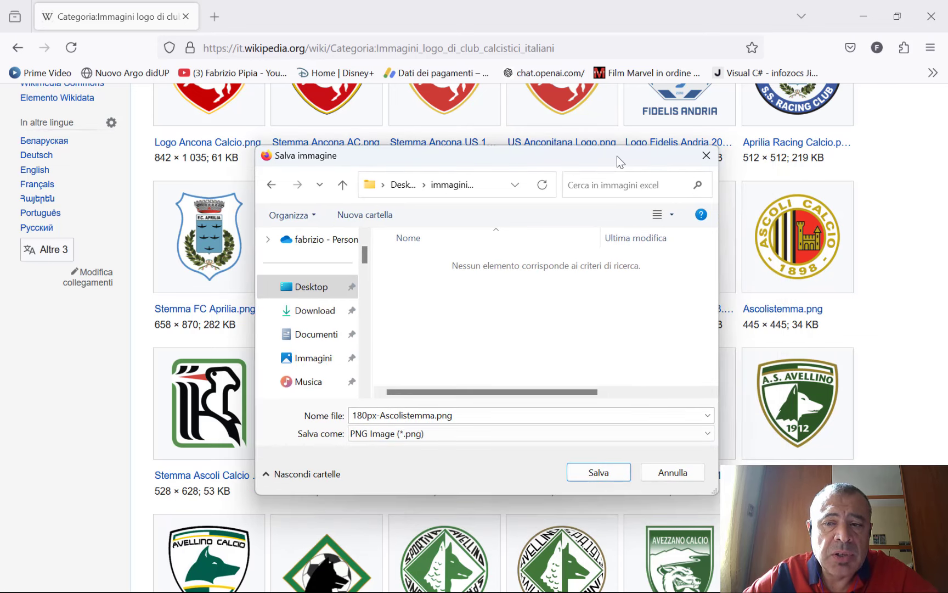
{"action": "left_click", "coordinate": [599, 472]}
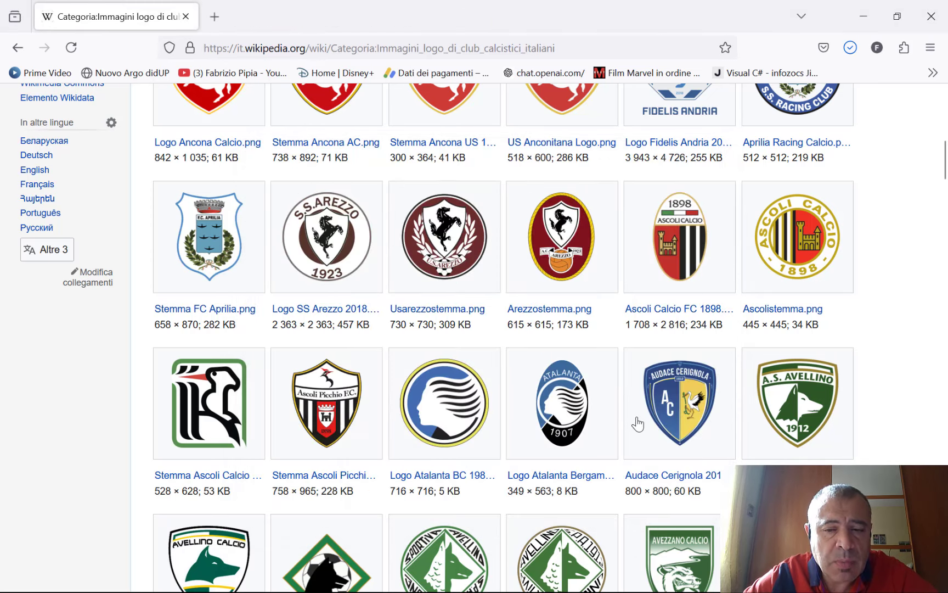
- Save the Atalanta and Bari logos into 'immagini excel'
{"action": "scroll", "coordinate": [637, 422], "scroll_direction": "down", "scroll_amount": 2}
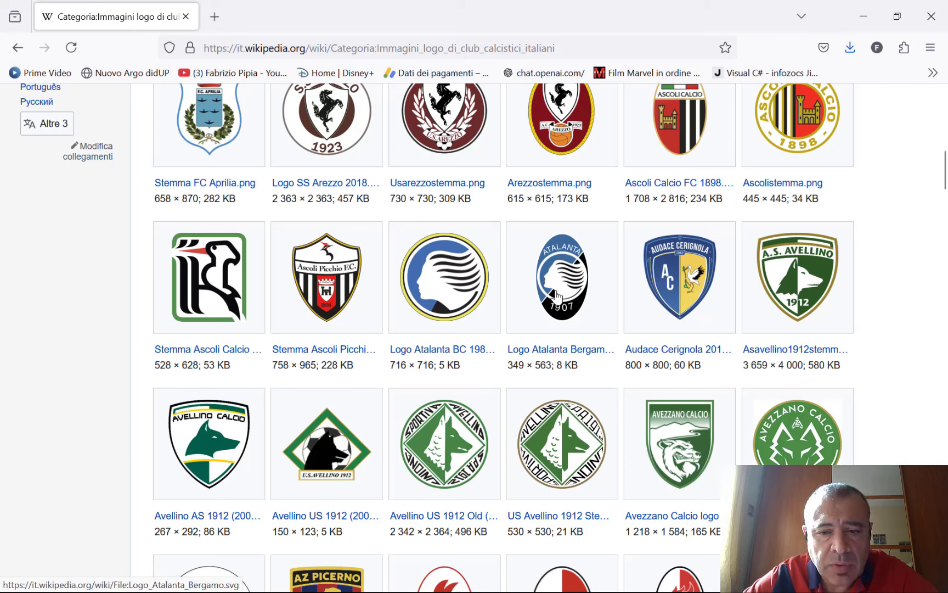
{"action": "right_click", "coordinate": [556, 296]}
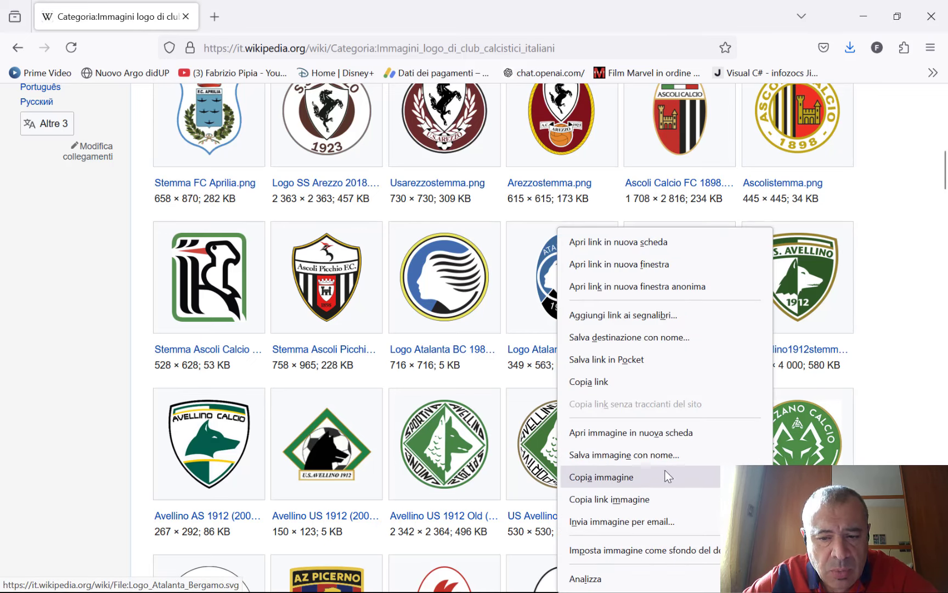
{"action": "left_click", "coordinate": [643, 456]}
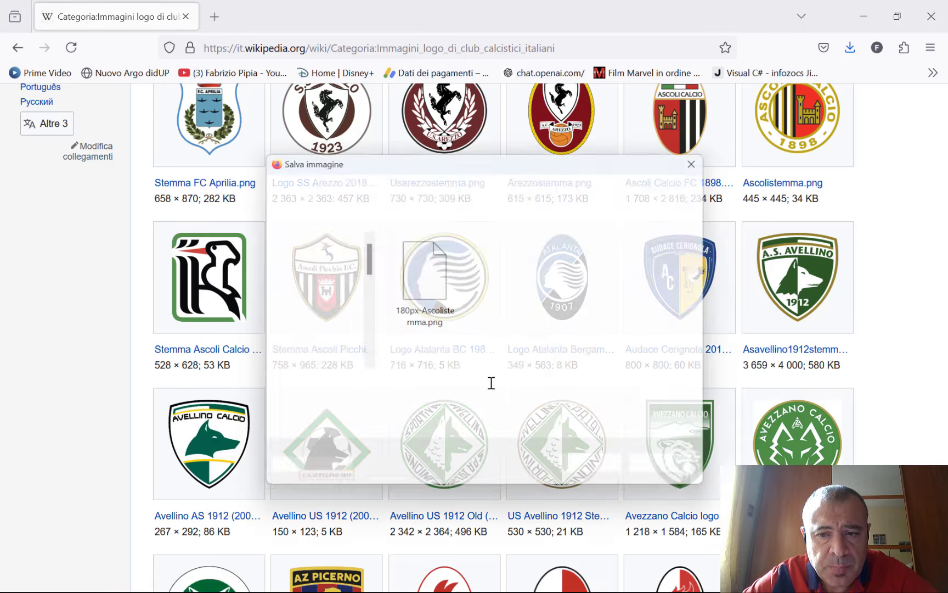
{"action": "left_click", "coordinate": [607, 472]}
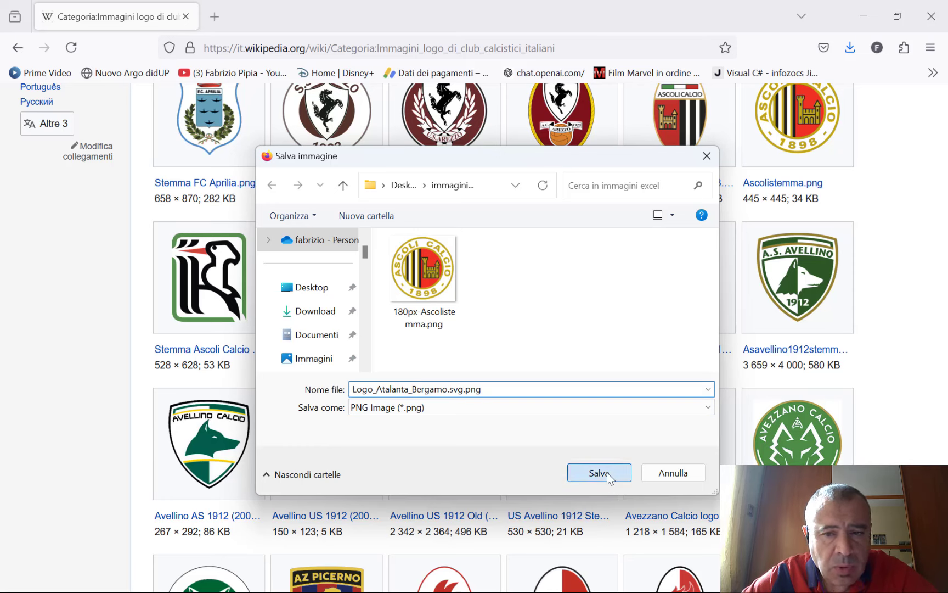
{"action": "scroll", "coordinate": [608, 473], "scroll_direction": "down", "scroll_amount": 3}
{"action": "scroll", "coordinate": [607, 478], "scroll_direction": "down", "scroll_amount": 3}
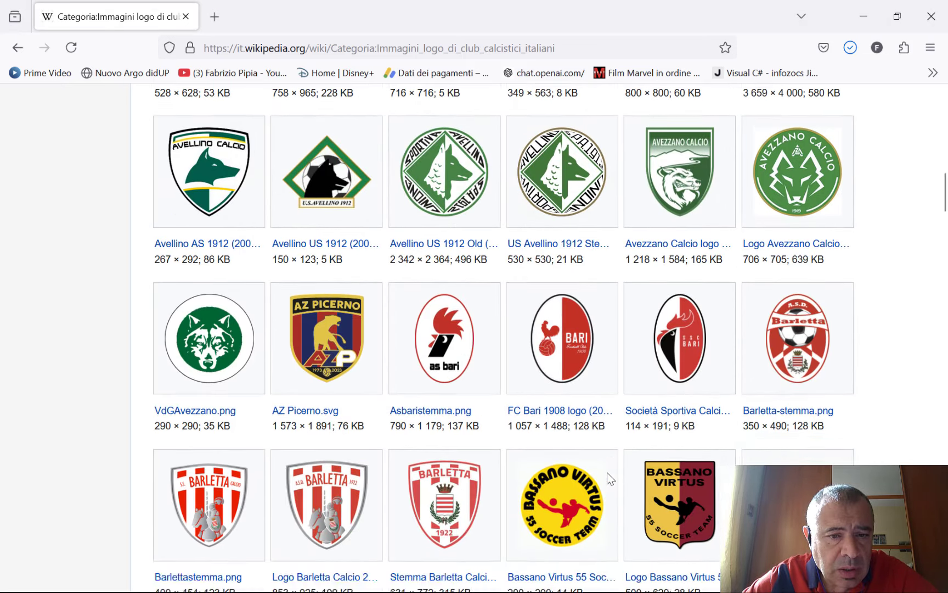
{"action": "scroll", "coordinate": [607, 479], "scroll_direction": "down", "scroll_amount": 3}
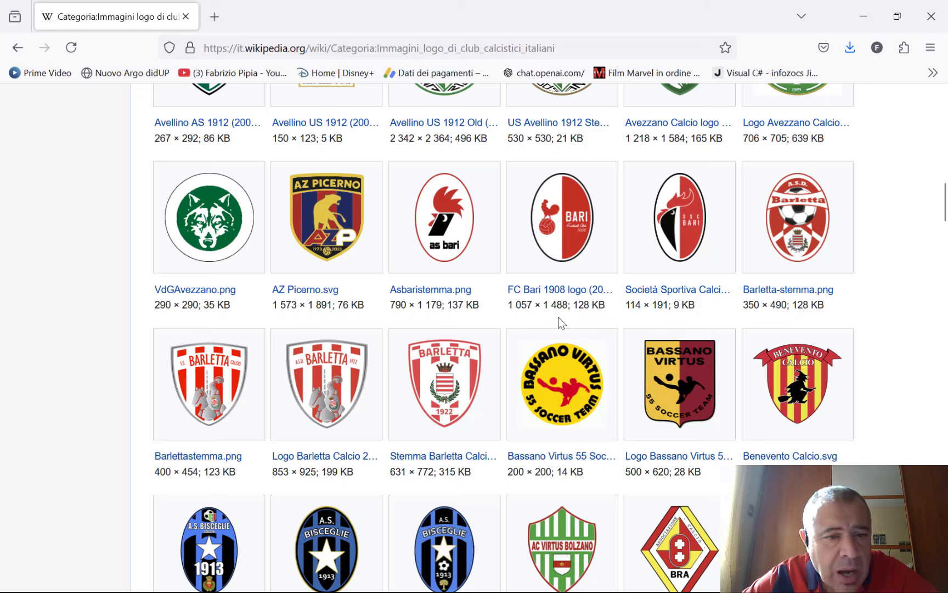
{"action": "right_click", "coordinate": [443, 225]}
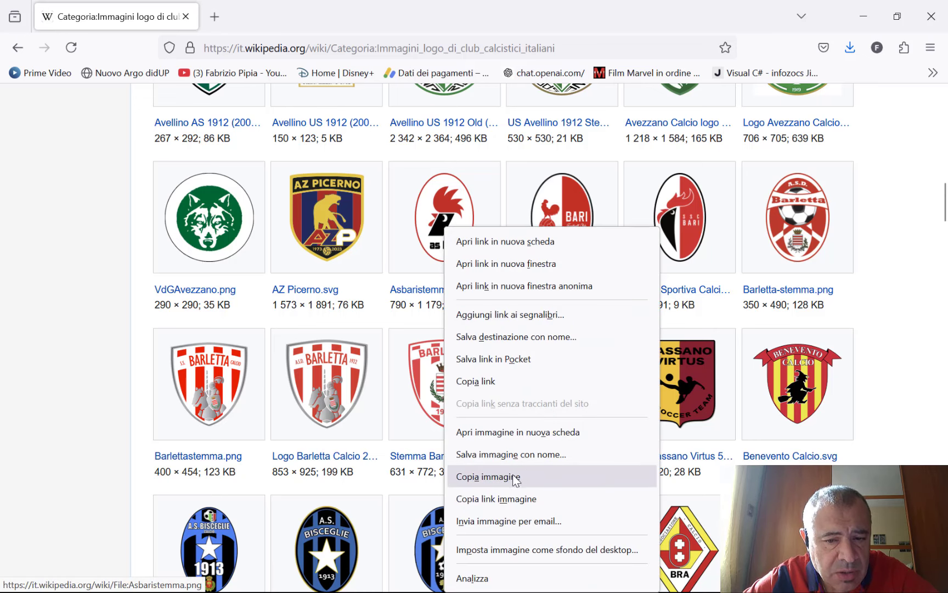
{"action": "left_click", "coordinate": [546, 455]}
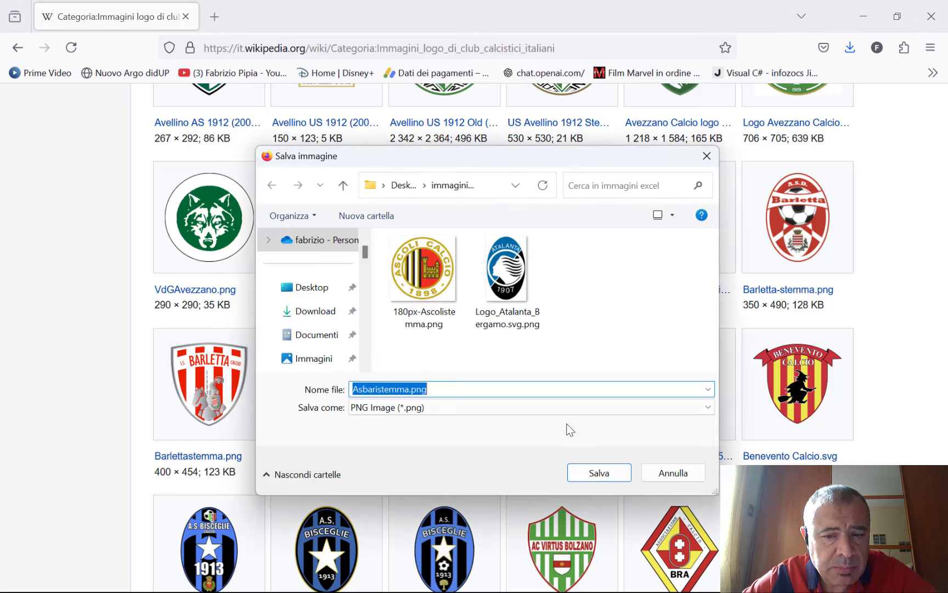
{"action": "left_click", "coordinate": [617, 477]}
- Save the Cagliari Calcio logo into 'immagini excel'
{"action": "scroll", "coordinate": [619, 481], "scroll_direction": "down", "scroll_amount": 7}
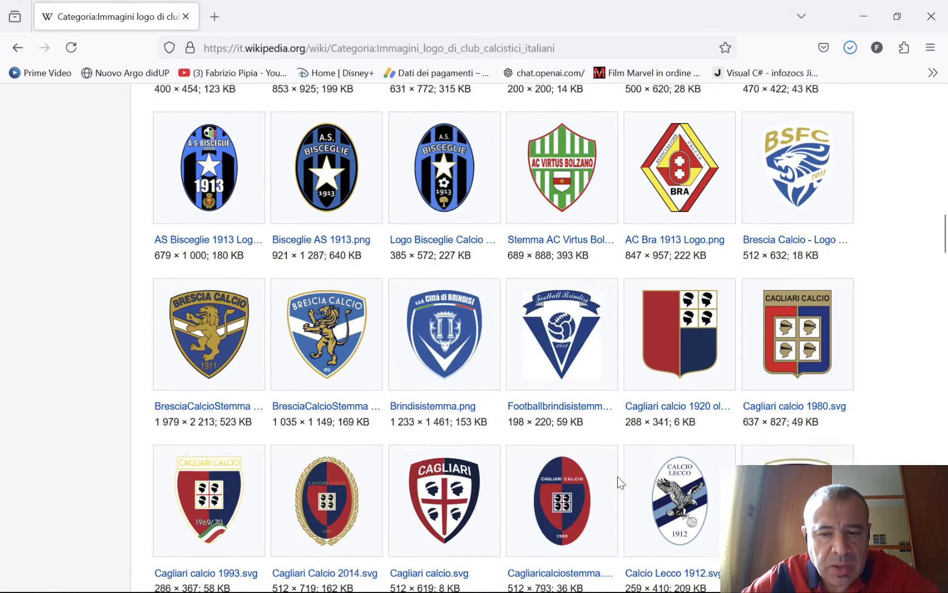
{"action": "scroll", "coordinate": [619, 480], "scroll_direction": "down", "scroll_amount": 2}
{"action": "scroll", "coordinate": [619, 480], "scroll_direction": "down", "scroll_amount": 2}
{"action": "scroll", "coordinate": [618, 477], "scroll_direction": "down", "scroll_amount": 1}
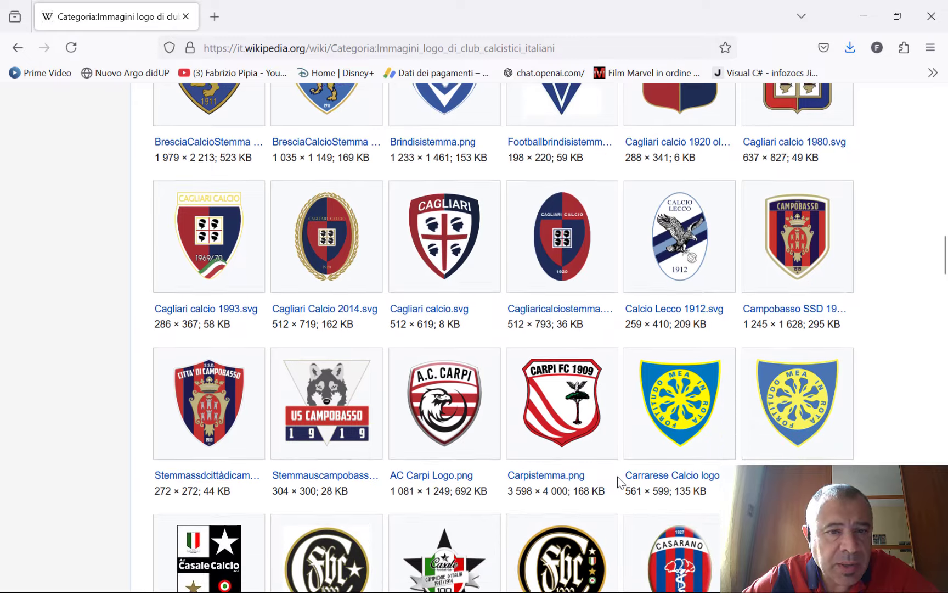
{"action": "right_click", "coordinate": [445, 231]}
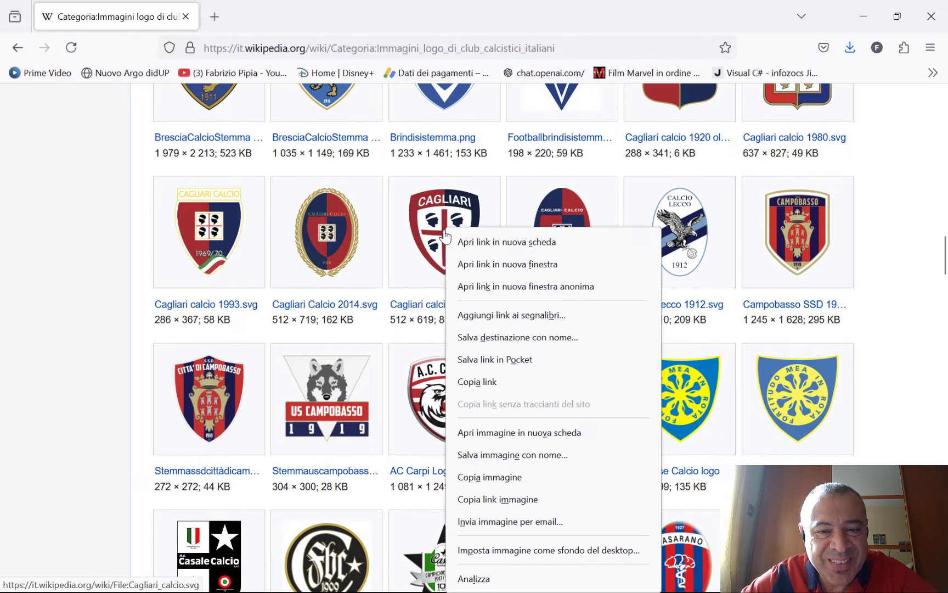
{"action": "left_click", "coordinate": [540, 455]}
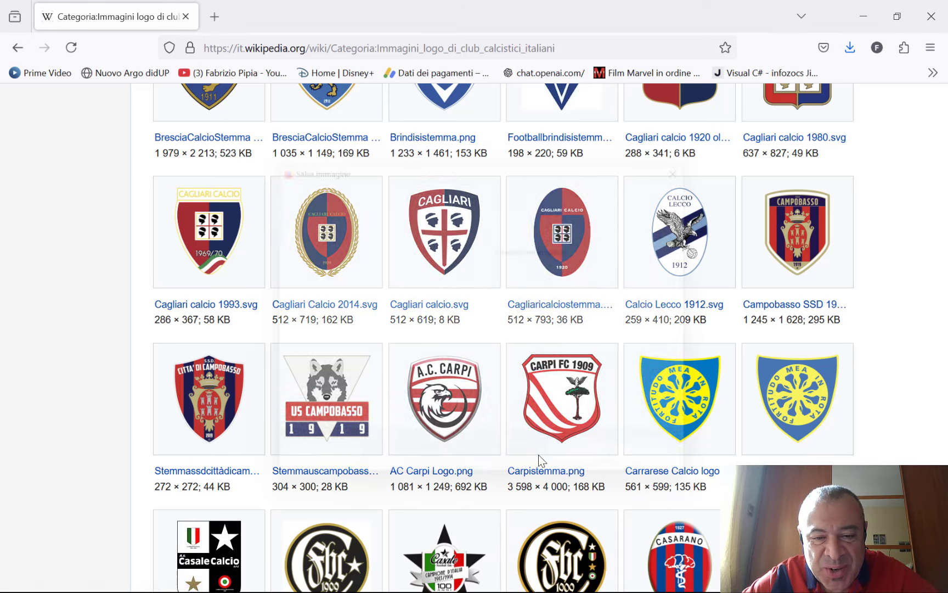
{"action": "left_click", "coordinate": [597, 474]}
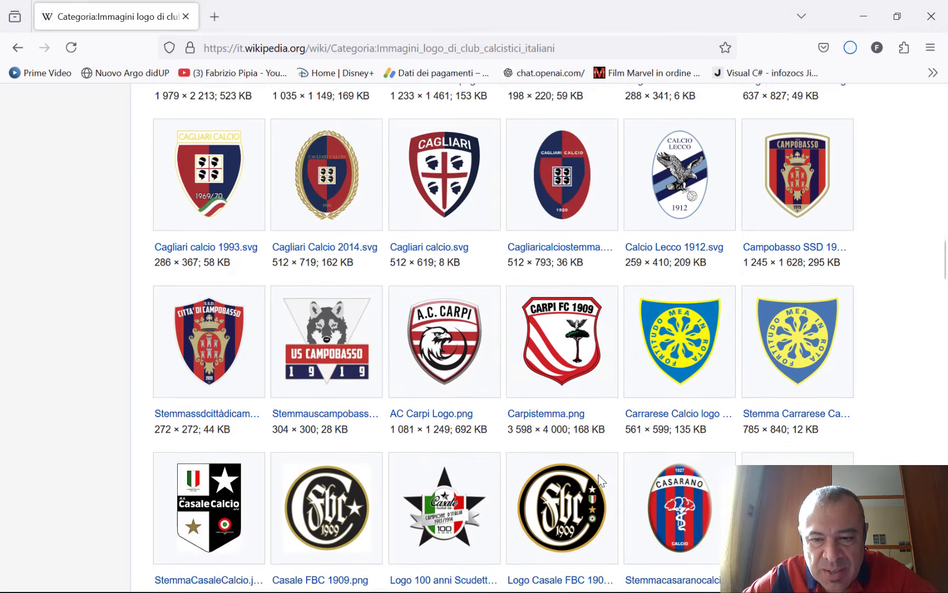
- Save the Cosenzacalciostemma100.gif crest into 'immagini excel'
{"action": "scroll", "coordinate": [598, 474], "scroll_direction": "down", "scroll_amount": 2}
{"action": "scroll", "coordinate": [599, 477], "scroll_direction": "down", "scroll_amount": 1}
{"action": "scroll", "coordinate": [601, 481], "scroll_direction": "down", "scroll_amount": 2}
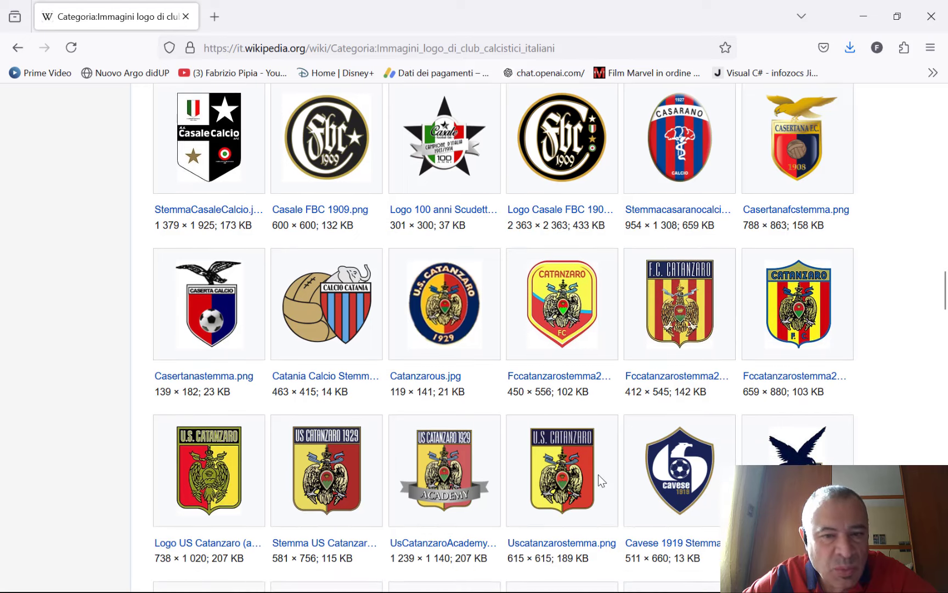
{"action": "scroll", "coordinate": [573, 352], "scroll_direction": "down", "scroll_amount": 2}
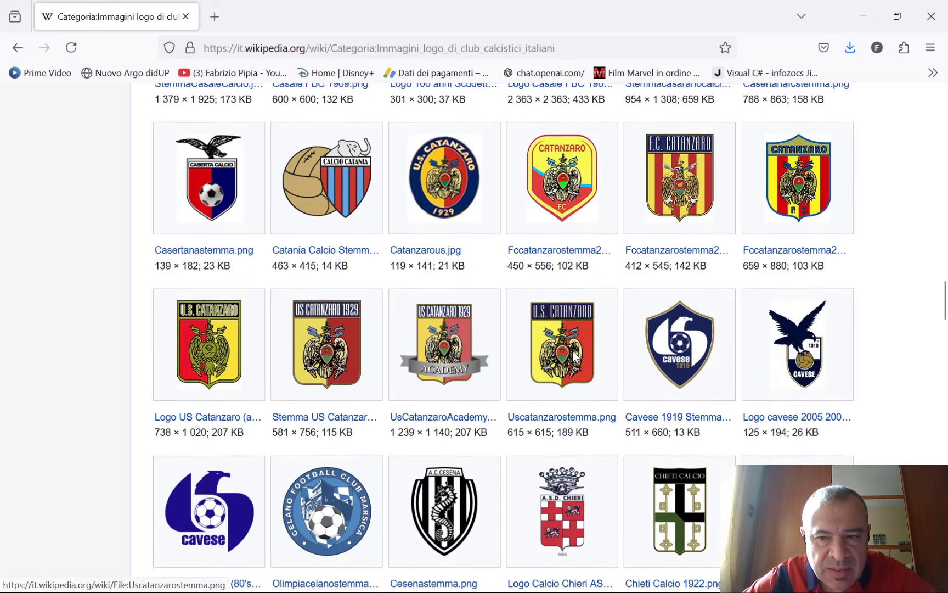
{"action": "scroll", "coordinate": [573, 352], "scroll_direction": "down", "scroll_amount": 2}
{"action": "scroll", "coordinate": [573, 351], "scroll_direction": "down", "scroll_amount": 1}
{"action": "scroll", "coordinate": [573, 351], "scroll_direction": "down", "scroll_amount": 1}
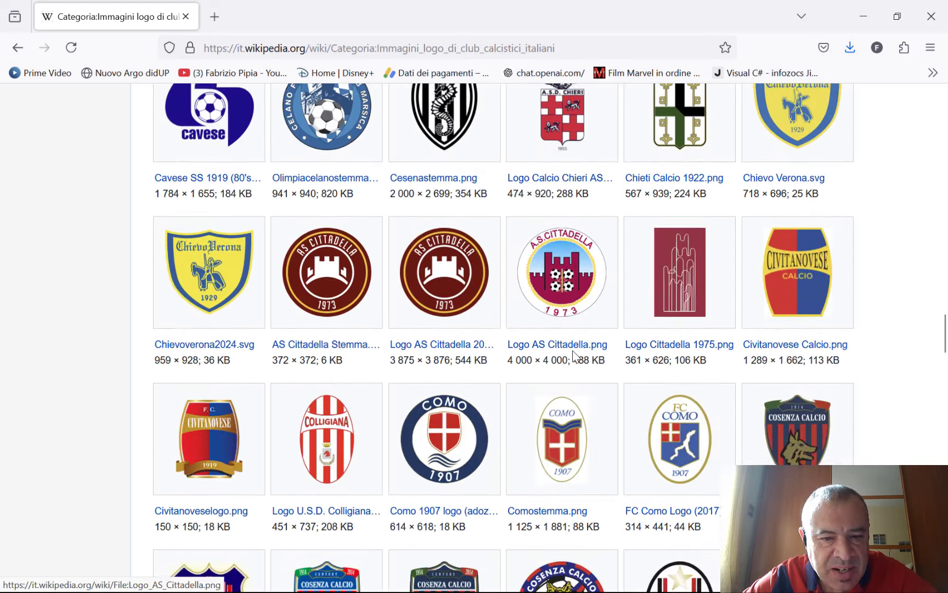
{"action": "scroll", "coordinate": [573, 351], "scroll_direction": "down", "scroll_amount": 2}
{"action": "scroll", "coordinate": [573, 357], "scroll_direction": "down", "scroll_amount": 1}
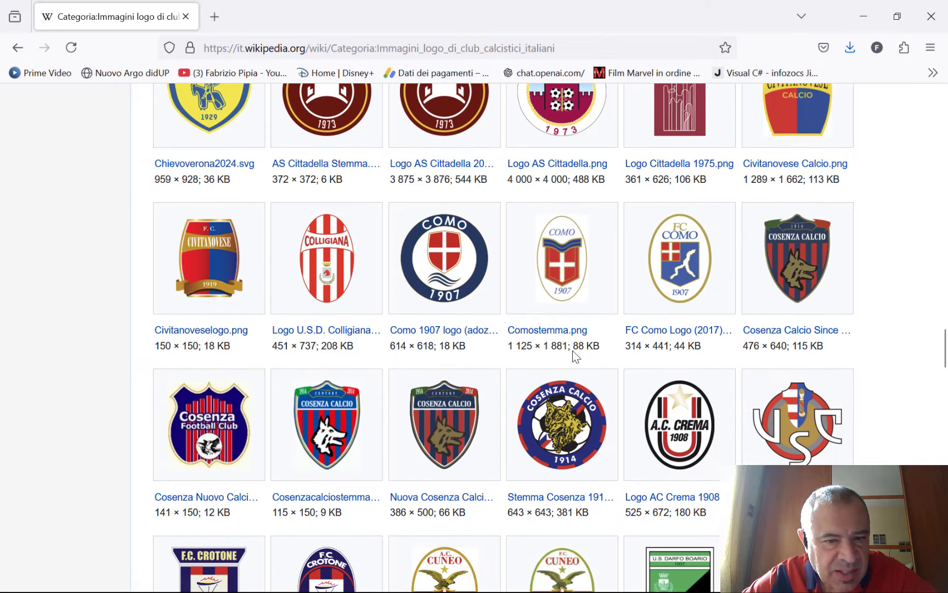
{"action": "right_click", "coordinate": [338, 396]}
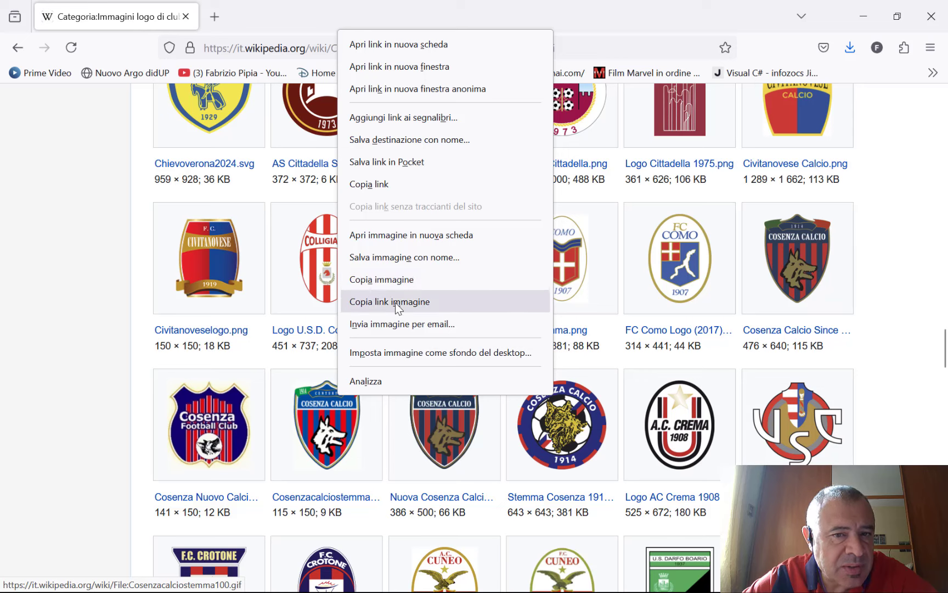
{"action": "left_click", "coordinate": [433, 257]}
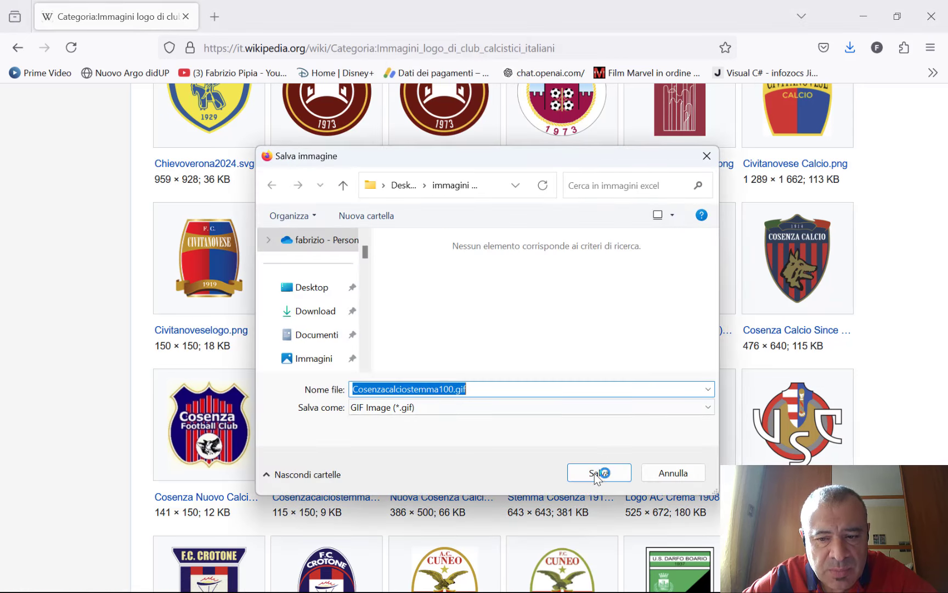
{"action": "left_click", "coordinate": [608, 471]}
{"action": "scroll", "coordinate": [565, 466], "scroll_direction": "down", "scroll_amount": 1}
{"action": "scroll", "coordinate": [507, 460], "scroll_direction": "down", "scroll_amount": 1}
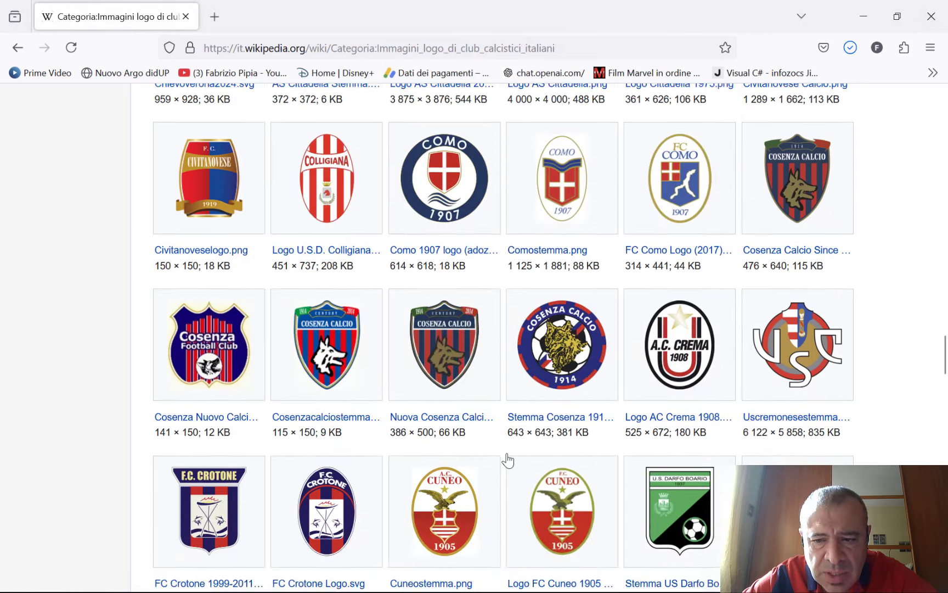
{"action": "scroll", "coordinate": [508, 460], "scroll_direction": "down", "scroll_amount": 1}
{"action": "scroll", "coordinate": [507, 460], "scroll_direction": "down", "scroll_amount": 2}
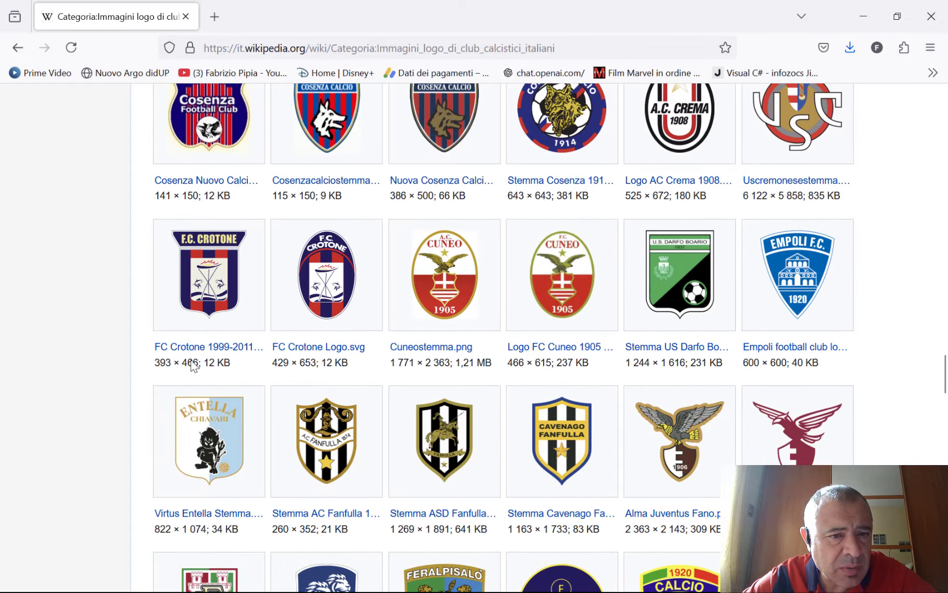
- Save the Crotone and Fiorentina logos into 'immagini excel'
{"action": "right_click", "coordinate": [323, 291]}
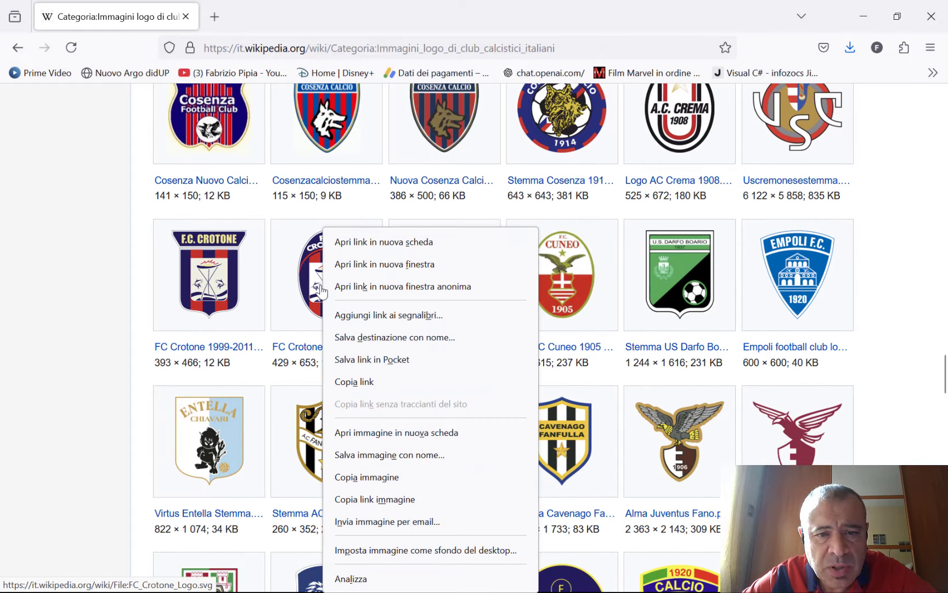
{"action": "left_click", "coordinate": [433, 459]}
{"action": "left_click", "coordinate": [593, 473]}
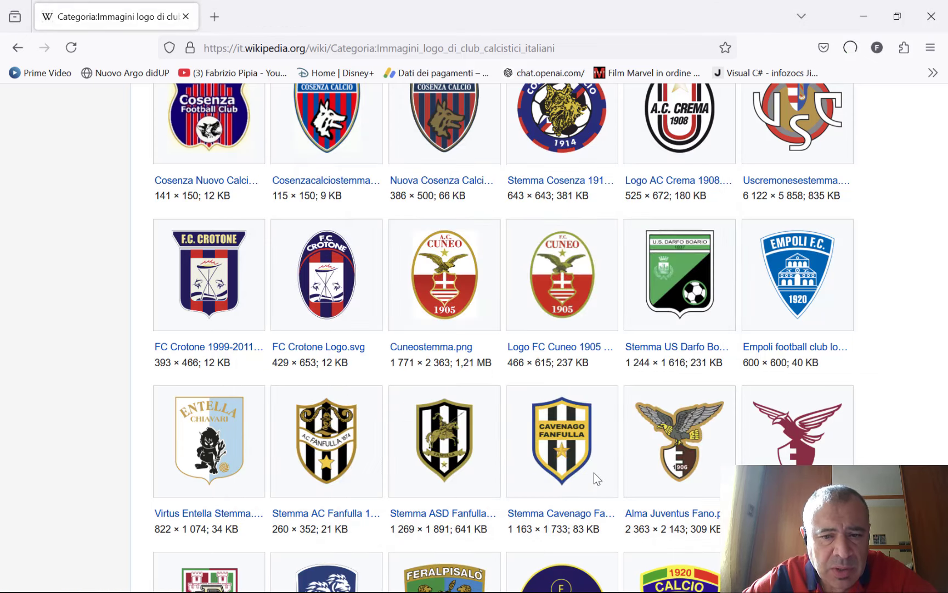
{"action": "scroll", "coordinate": [593, 472], "scroll_direction": "down", "scroll_amount": 1}
{"action": "scroll", "coordinate": [594, 472], "scroll_direction": "down", "scroll_amount": 3}
{"action": "scroll", "coordinate": [593, 473], "scroll_direction": "down", "scroll_amount": 5}
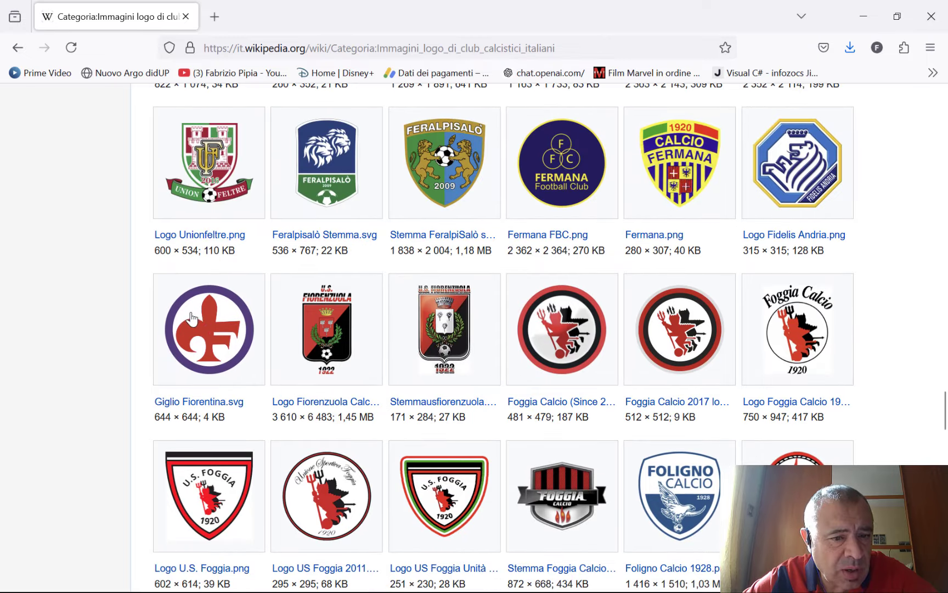
{"action": "right_click", "coordinate": [201, 324]}
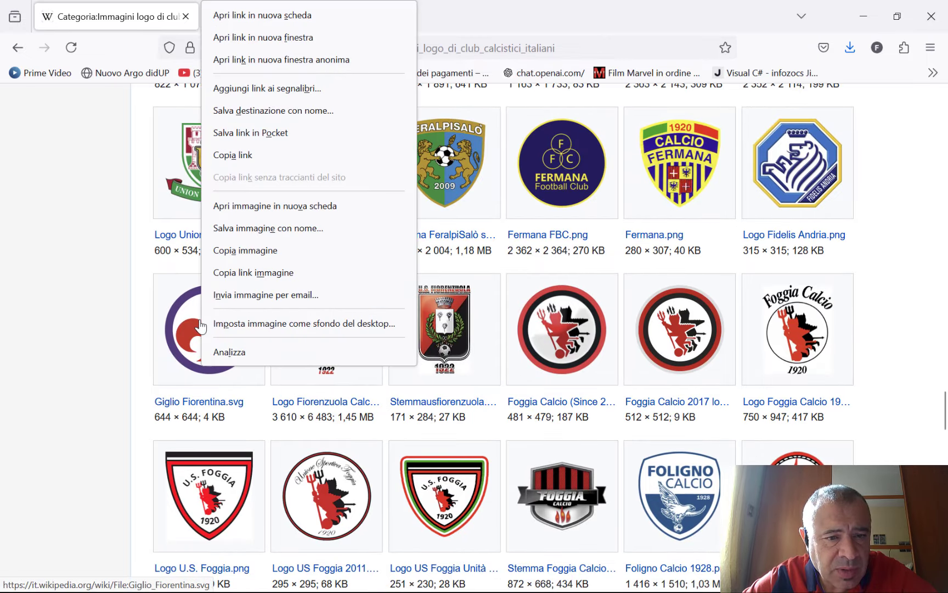
{"action": "left_click", "coordinate": [301, 229]}
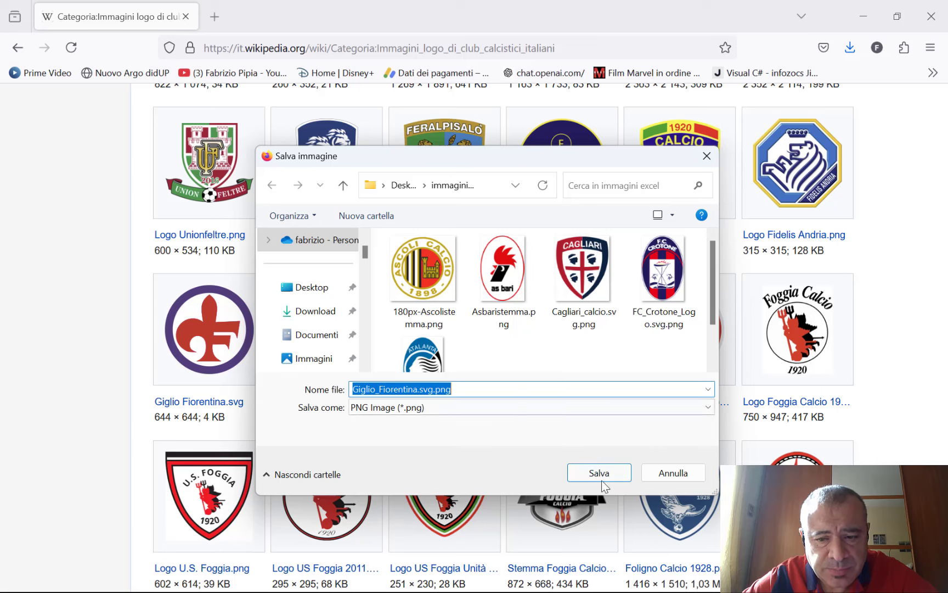
{"action": "left_click", "coordinate": [600, 473]}
- Save the Frosinone and Genoa logos into 'immagini excel'
{"action": "scroll", "coordinate": [615, 474], "scroll_direction": "down", "scroll_amount": 3}
{"action": "scroll", "coordinate": [614, 474], "scroll_direction": "down", "scroll_amount": 3}
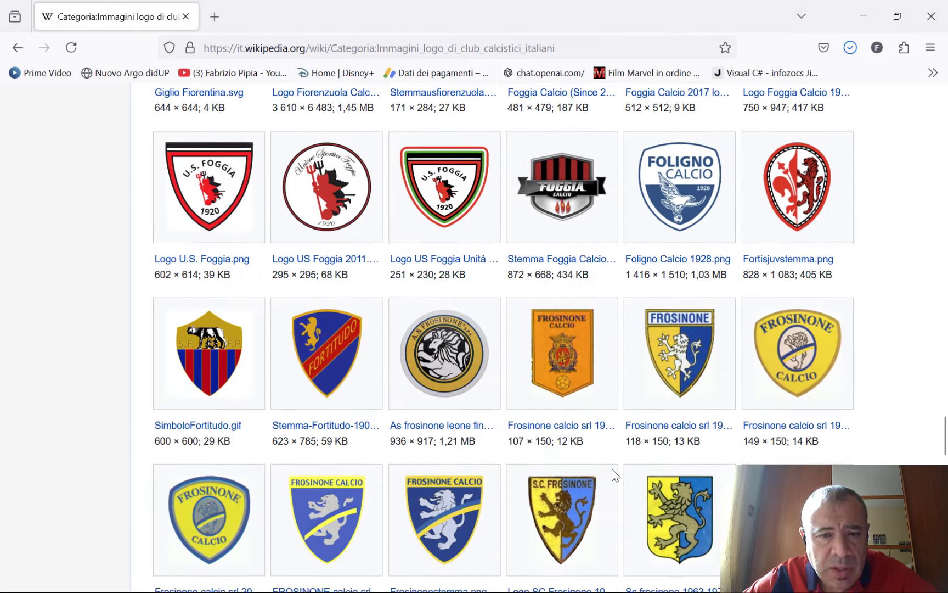
{"action": "scroll", "coordinate": [615, 475], "scroll_direction": "down", "scroll_amount": 2}
{"action": "scroll", "coordinate": [612, 469], "scroll_direction": "down", "scroll_amount": 2}
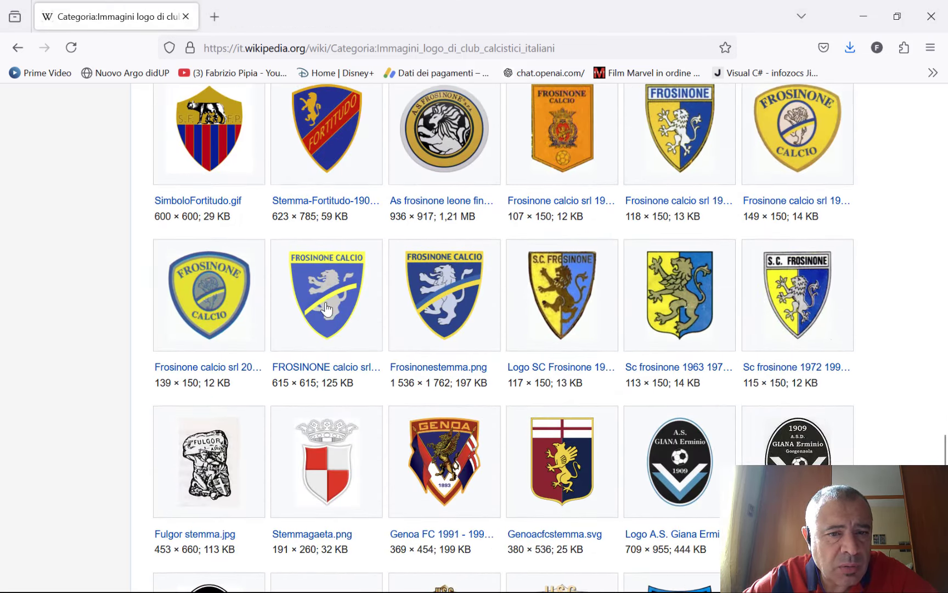
{"action": "right_click", "coordinate": [315, 296]}
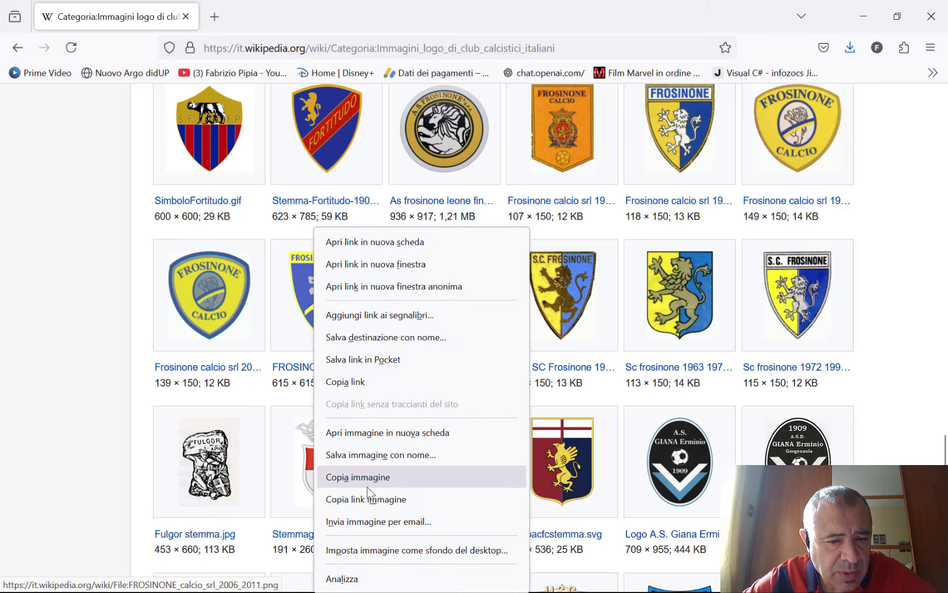
{"action": "left_click", "coordinate": [391, 459]}
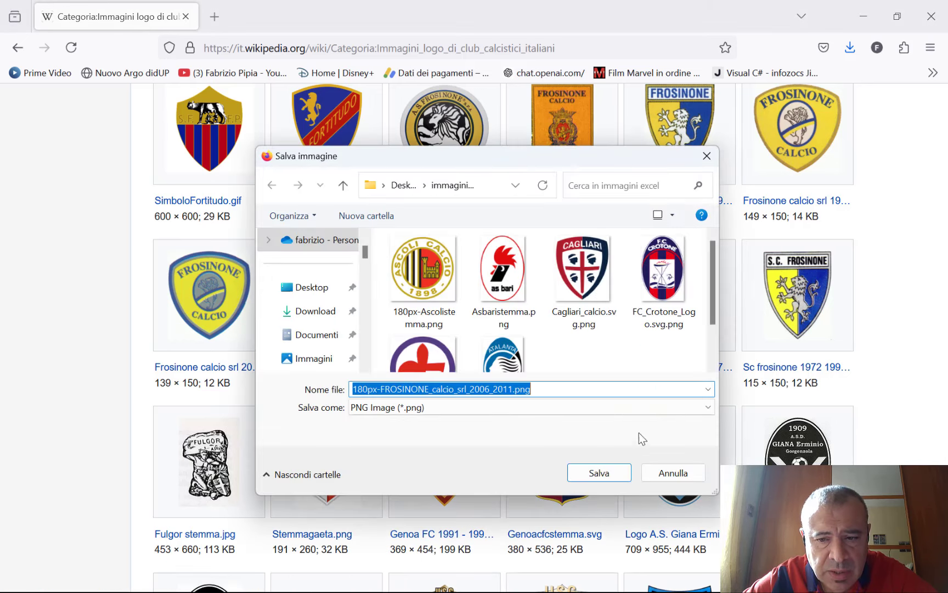
{"action": "left_click", "coordinate": [601, 475]}
{"action": "scroll", "coordinate": [602, 475], "scroll_direction": "down", "scroll_amount": 1}
{"action": "scroll", "coordinate": [604, 478], "scroll_direction": "down", "scroll_amount": 4}
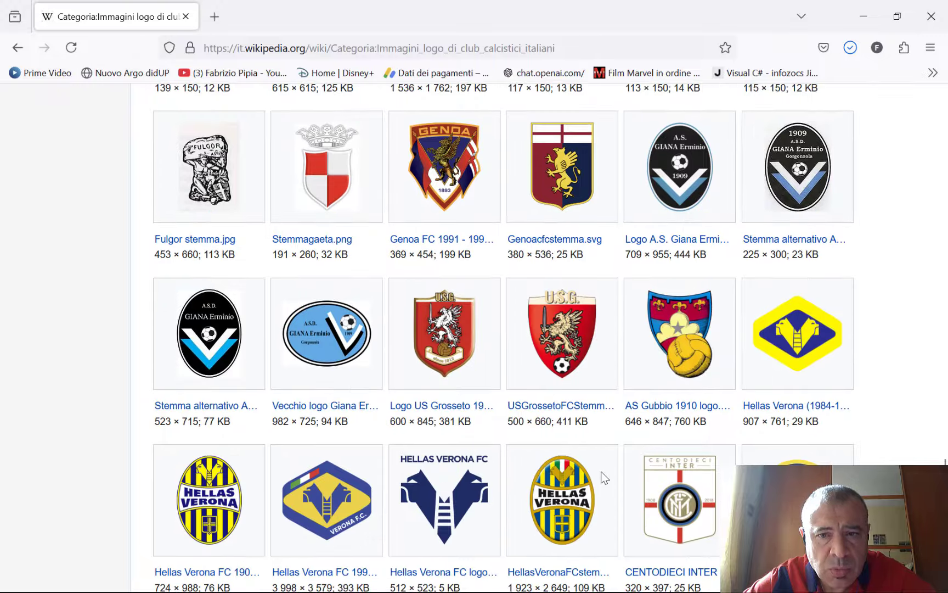
{"action": "right_click", "coordinate": [549, 192]}
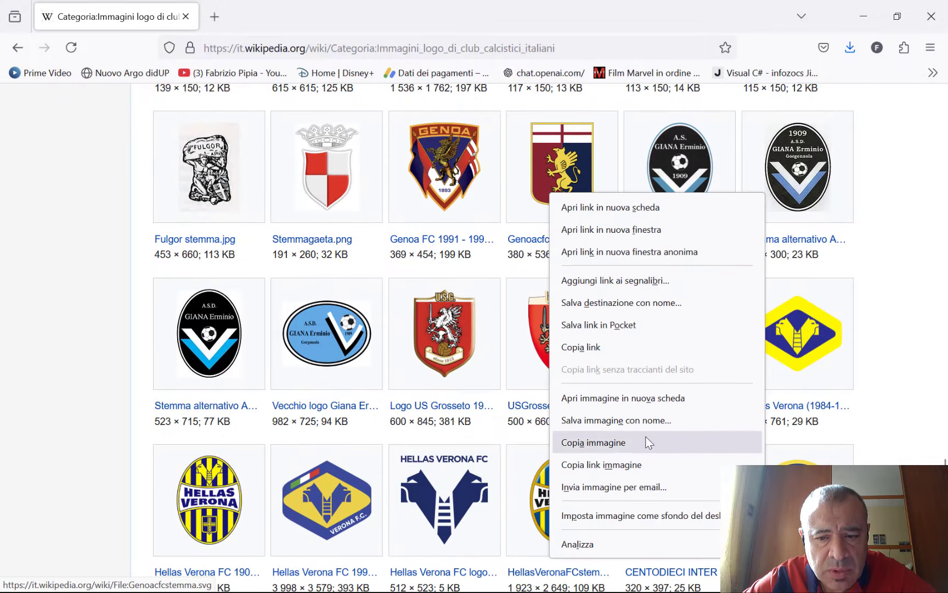
{"action": "left_click", "coordinate": [619, 424]}
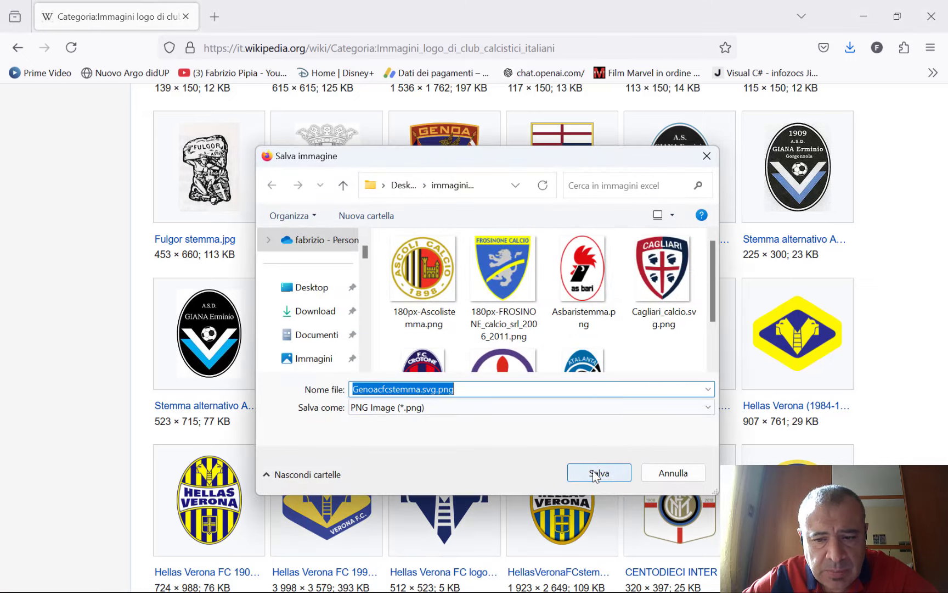
{"action": "left_click", "coordinate": [599, 474]}
- Save the 1995–1999 Hellas Verona logo, then leave the browser for the desktop
{"action": "scroll", "coordinate": [598, 472], "scroll_direction": "down", "scroll_amount": 5}
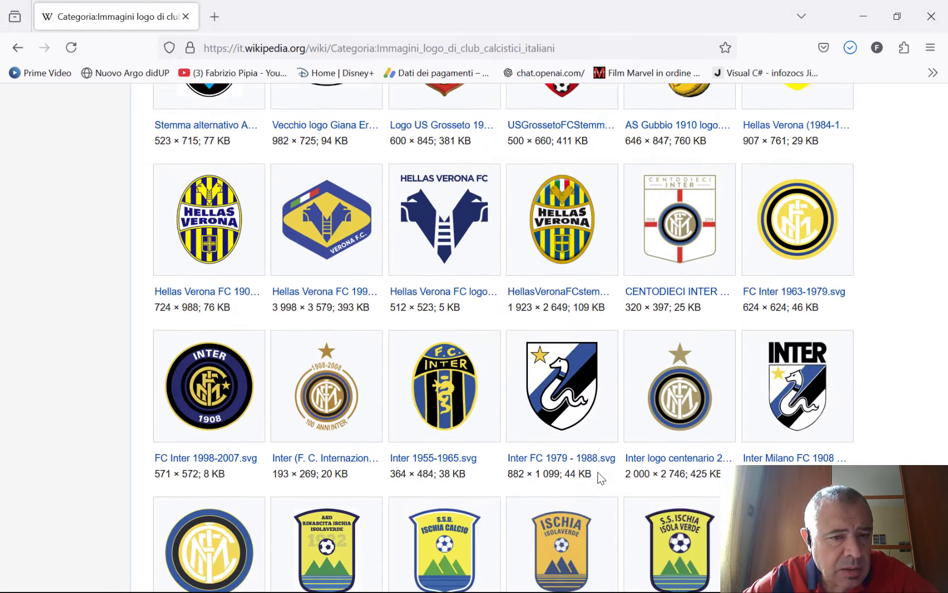
{"action": "right_click", "coordinate": [219, 237]}
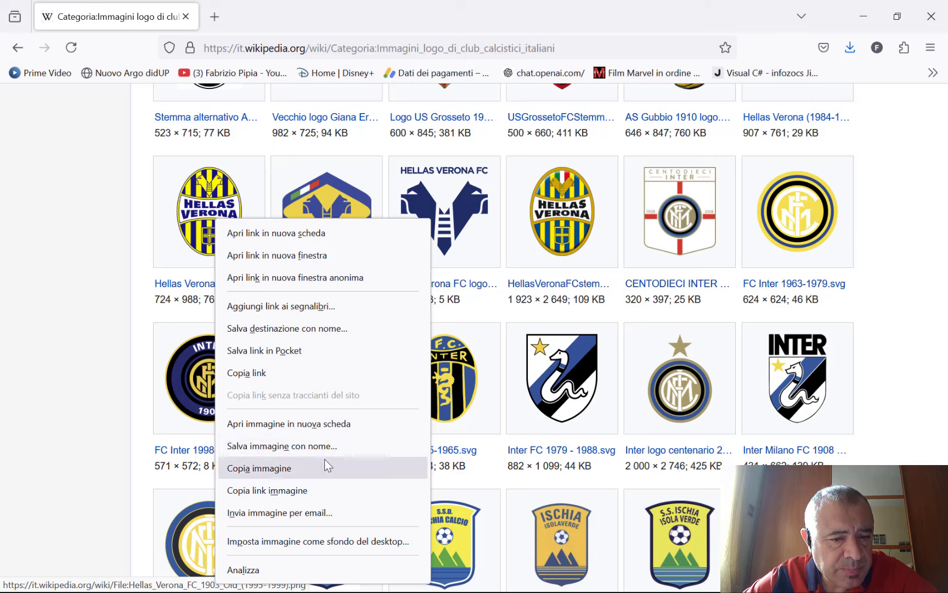
{"action": "left_click", "coordinate": [313, 446]}
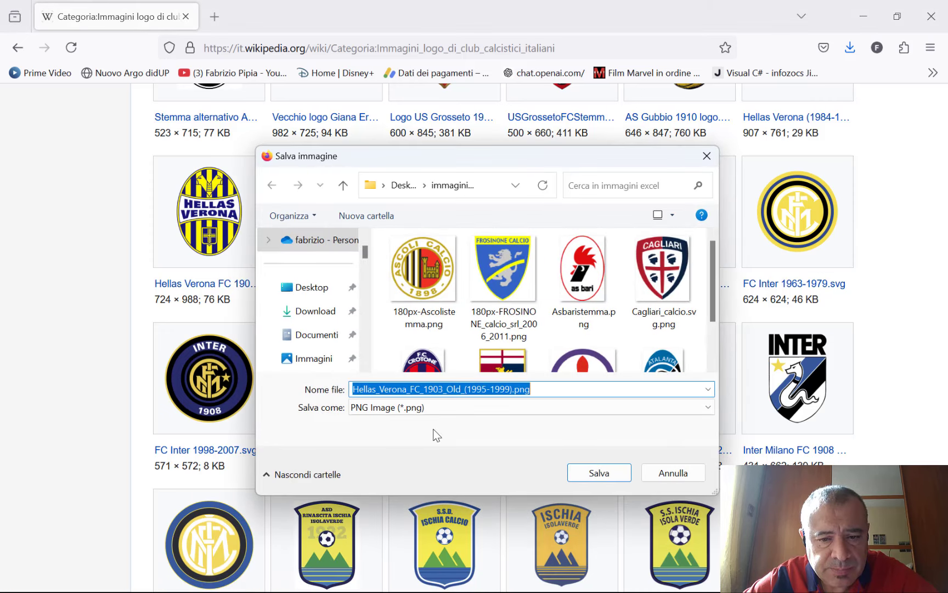
{"action": "left_click", "coordinate": [601, 469]}
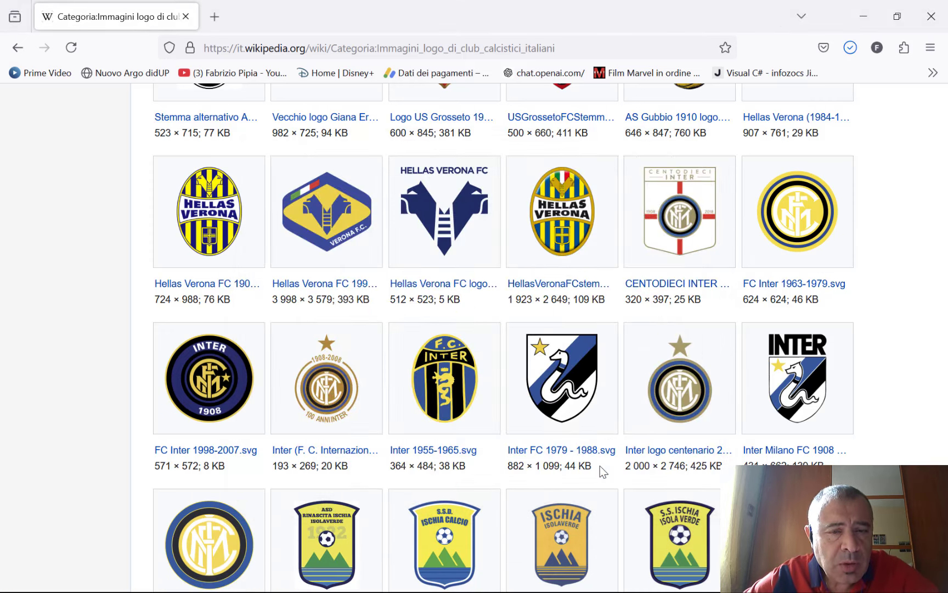
{"action": "key", "text": "super+d"}
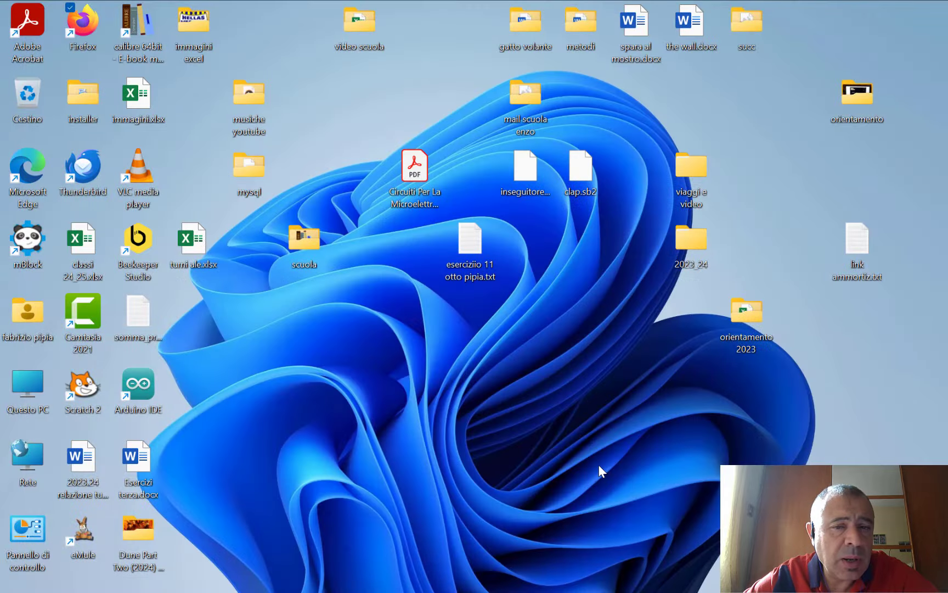
- In Cartel1, set rows 2–11 to height 31 and widen column A to about 14.73
{"action": "key", "text": "alt+Tab"}
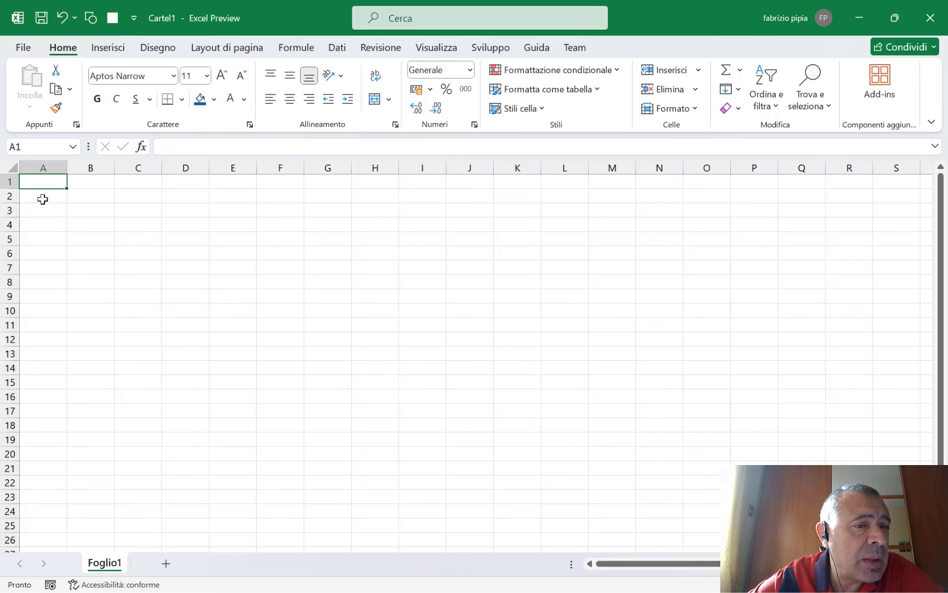
{"action": "left_click", "coordinate": [51, 199]}
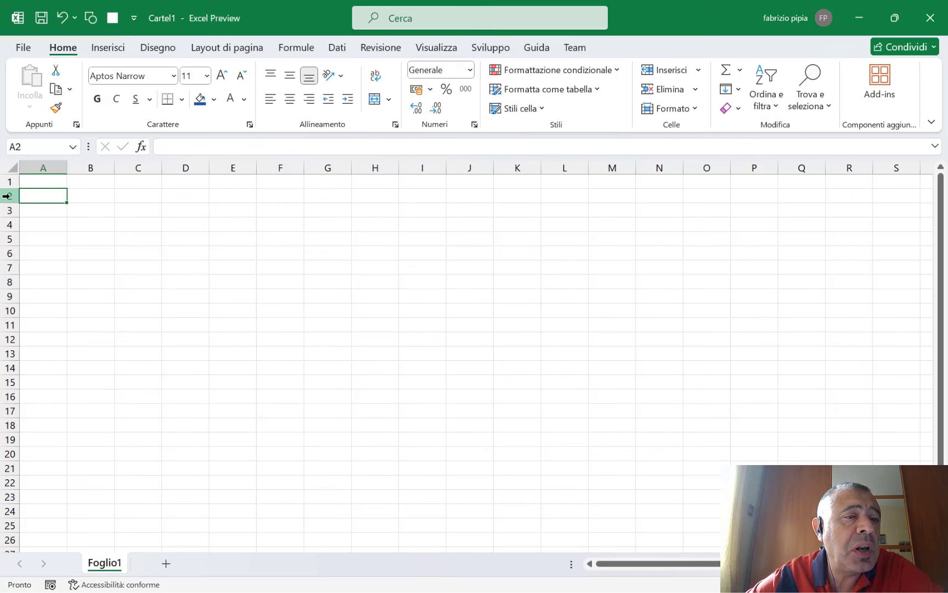
{"action": "mouse_move", "coordinate": [9, 195]}
{"action": "left_mouse_down"}
{"action": "mouse_move", "coordinate": [18, 341]}
{"action": "mouse_move", "coordinate": [8, 391]}
{"action": "left_mouse_up"}
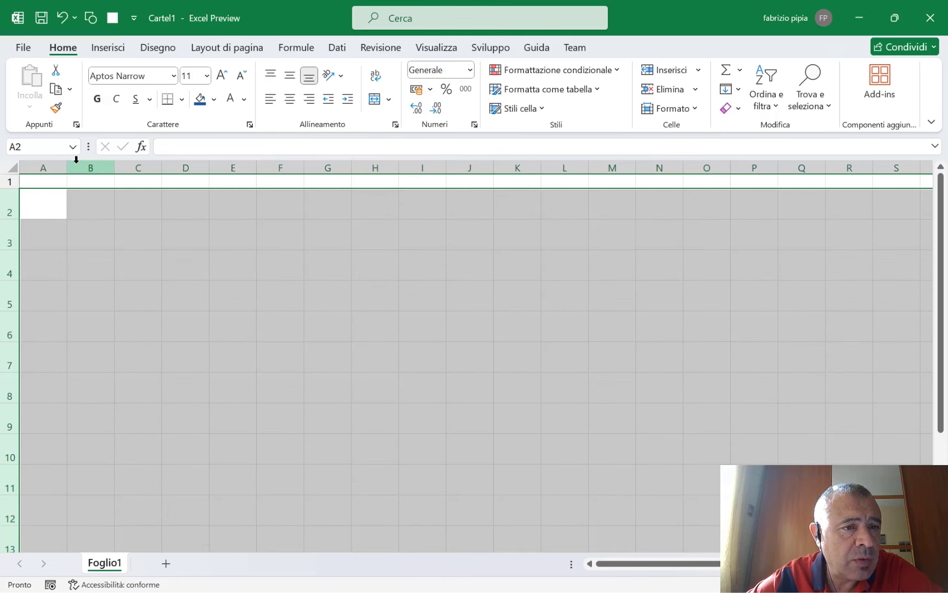
{"action": "mouse_move", "coordinate": [67, 168]}
{"action": "left_mouse_down"}
{"action": "mouse_move", "coordinate": [135, 167]}
{"action": "mouse_move", "coordinate": [115, 169]}
{"action": "left_mouse_up"}
{"action": "left_click", "coordinate": [72, 213]}
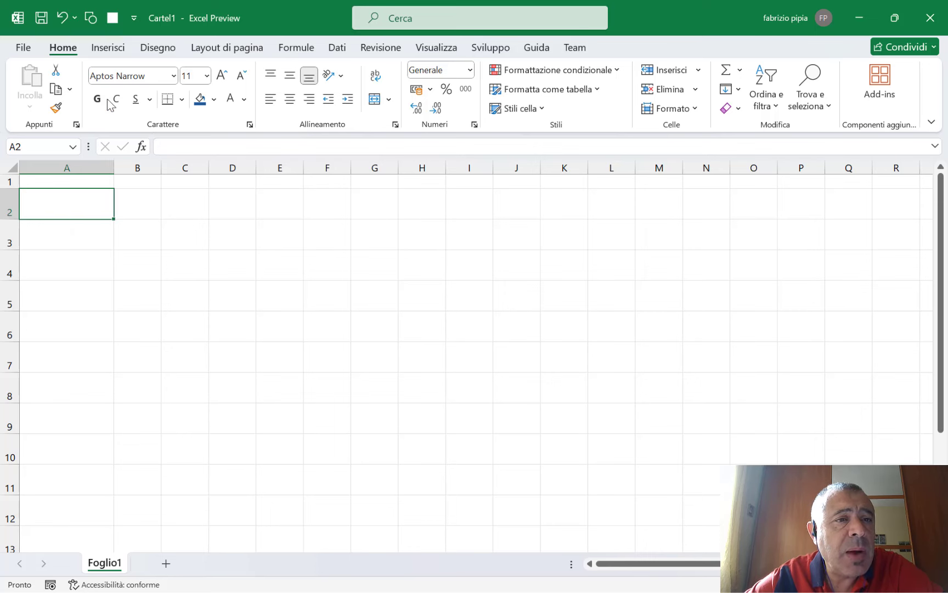
- Start placing a picture in a cell from this device via Inserisci > Immagini
{"action": "left_click", "coordinate": [116, 51]}
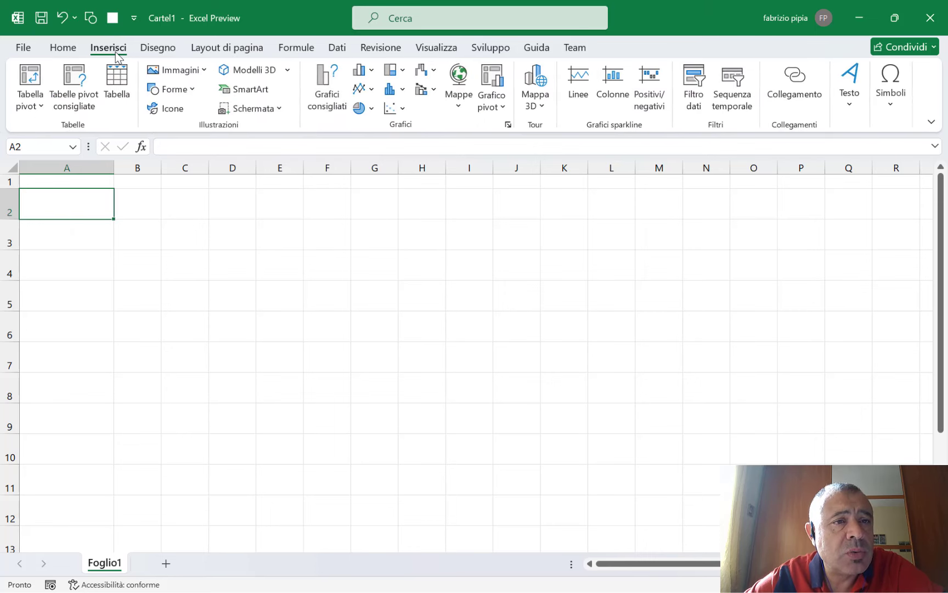
{"action": "left_click", "coordinate": [181, 72]}
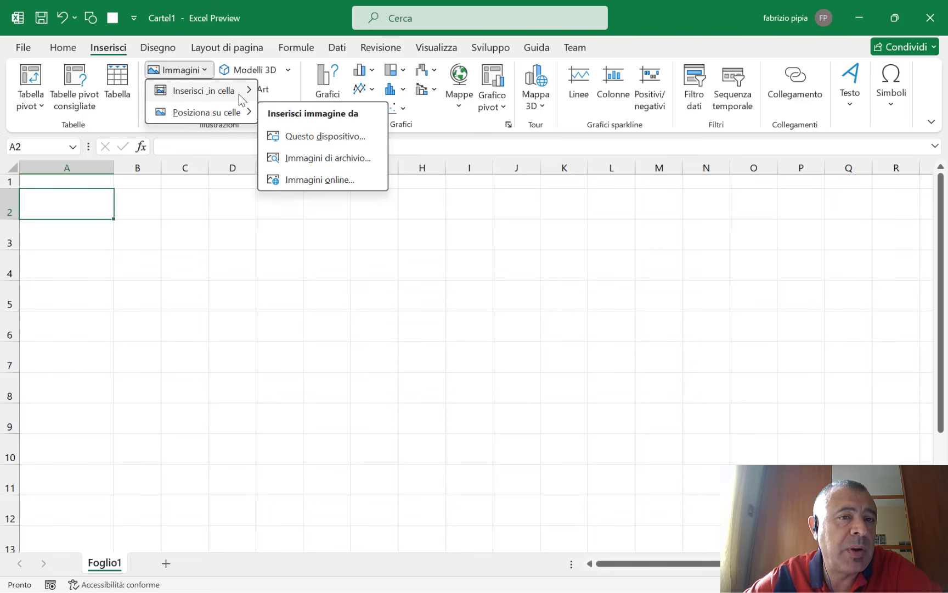
{"action": "mouse_move", "coordinate": [201, 91]}
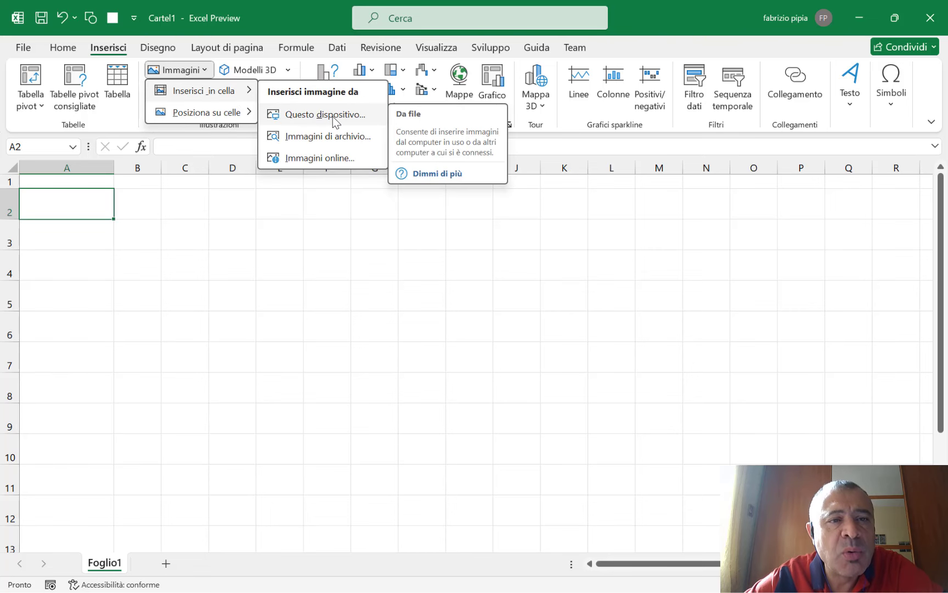
{"action": "left_click", "coordinate": [333, 117]}
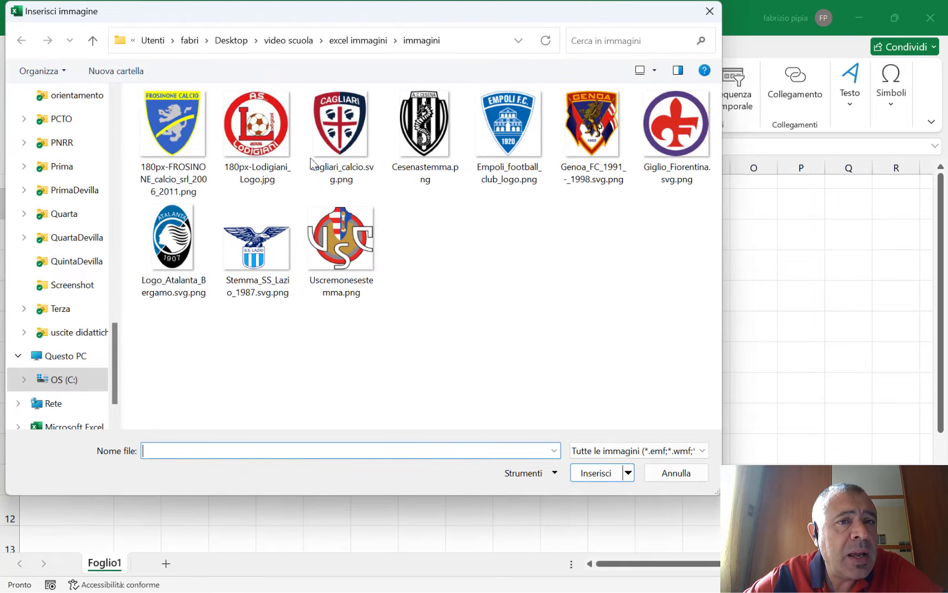
- Insert all ten logos from the Desktop 'immagini excel' folder into cells A2:A11
{"action": "scroll", "coordinate": [71, 298], "scroll_direction": "up", "scroll_amount": 2}
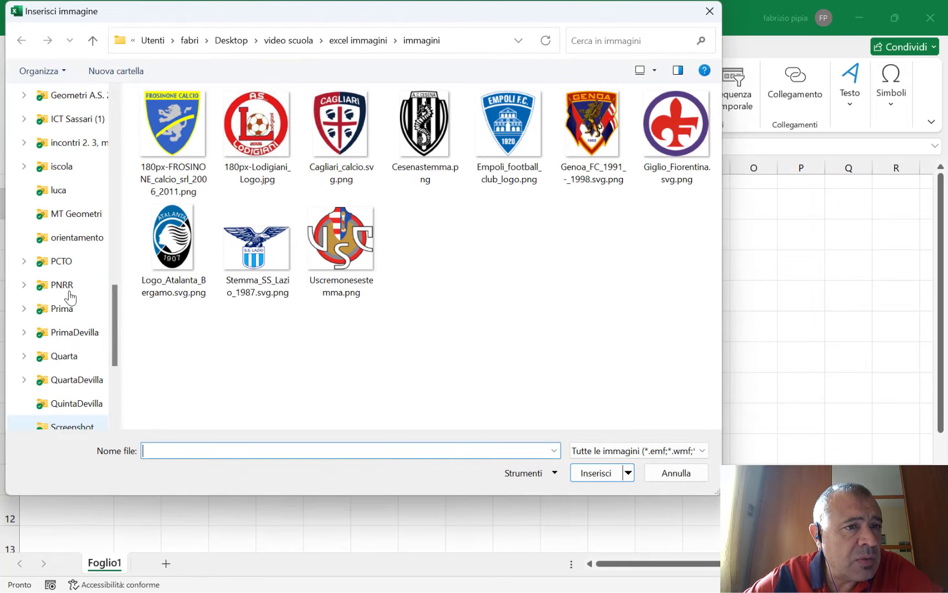
{"action": "scroll", "coordinate": [70, 298], "scroll_direction": "up", "scroll_amount": 5}
{"action": "scroll", "coordinate": [88, 422], "scroll_direction": "up", "scroll_amount": 2}
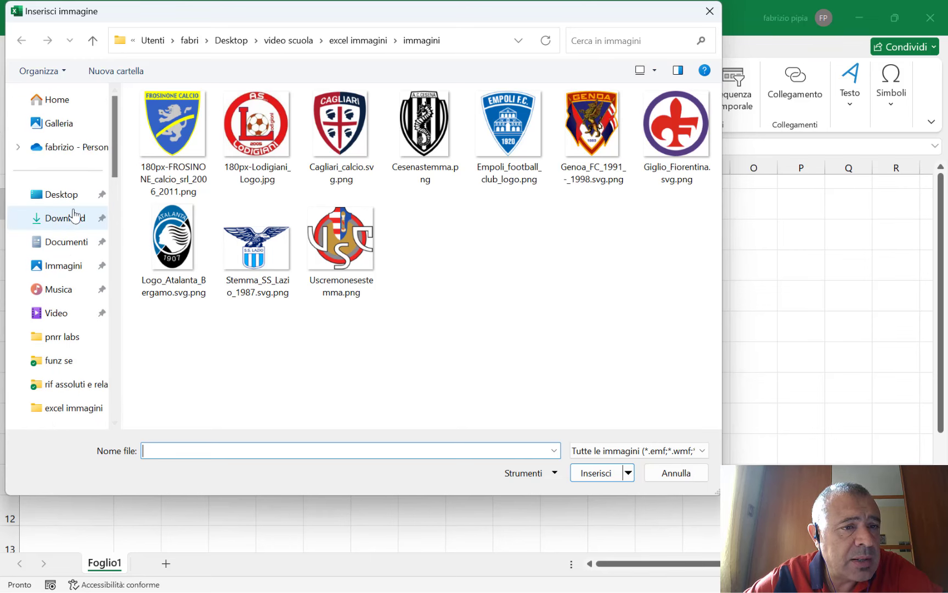
{"action": "left_click", "coordinate": [62, 194]}
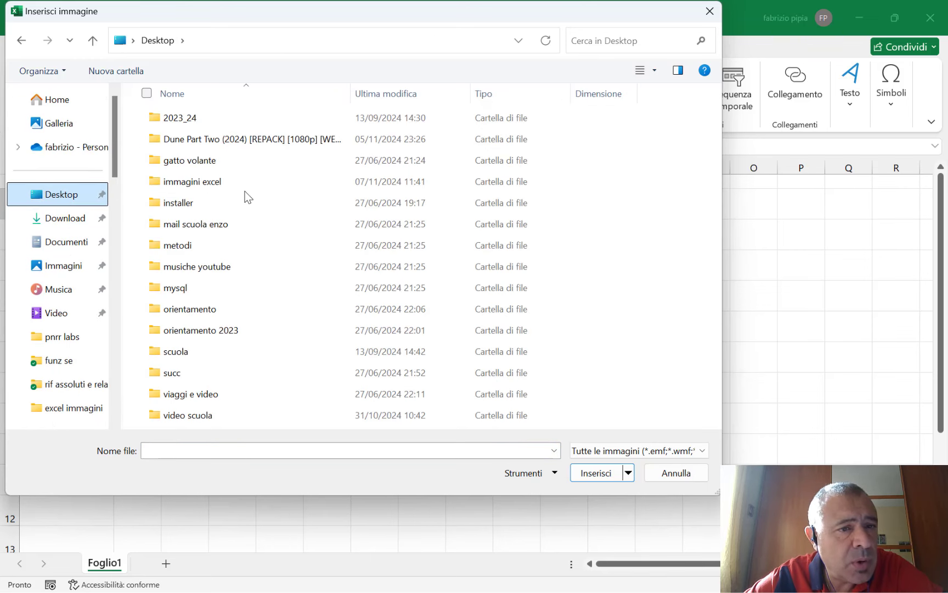
{"action": "key", "text": "Down"}
{"action": "key", "text": "Down"}
{"action": "key", "text": "Down"}
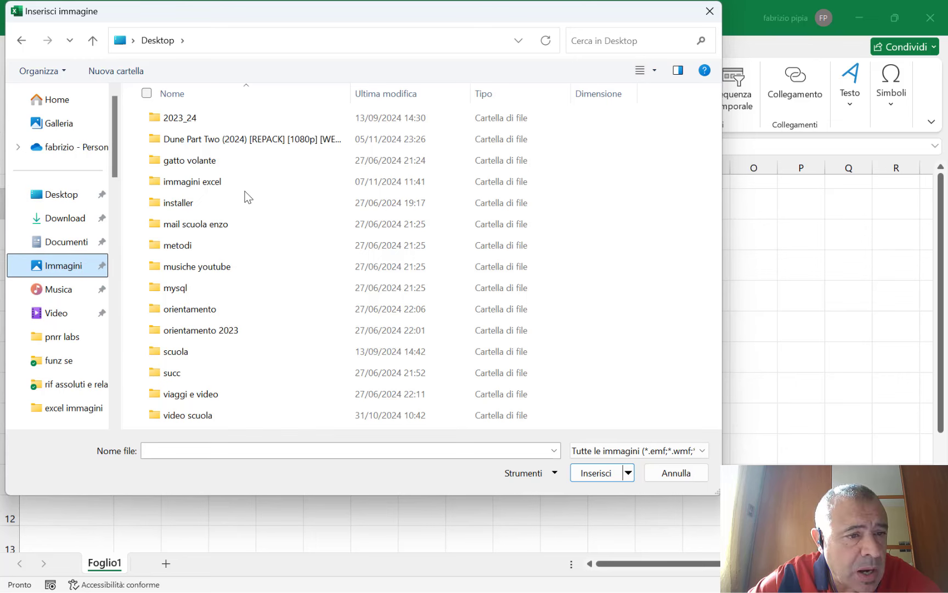
{"action": "left_click", "coordinate": [184, 185]}
{"action": "key", "text": "Down"}
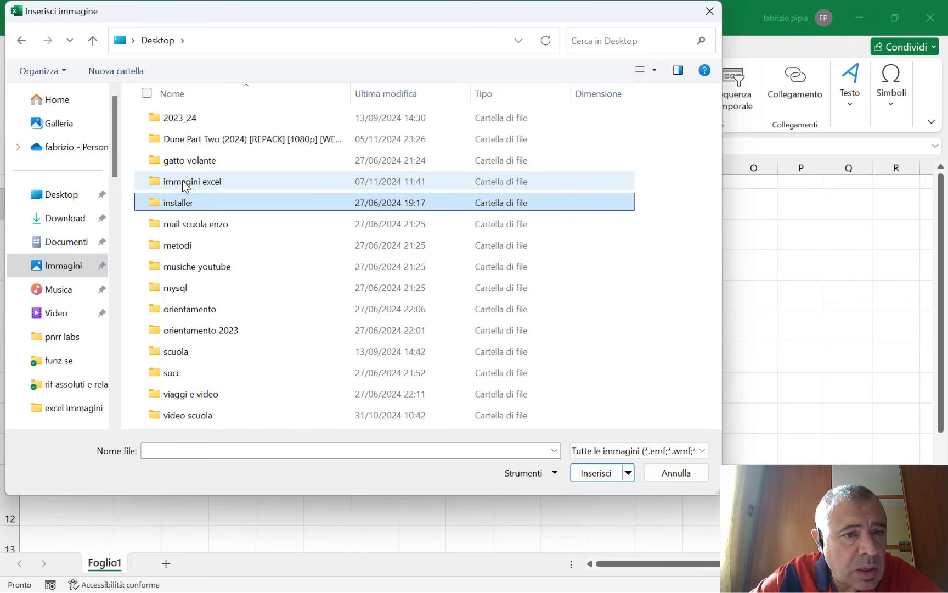
{"action": "left_click", "coordinate": [183, 186]}
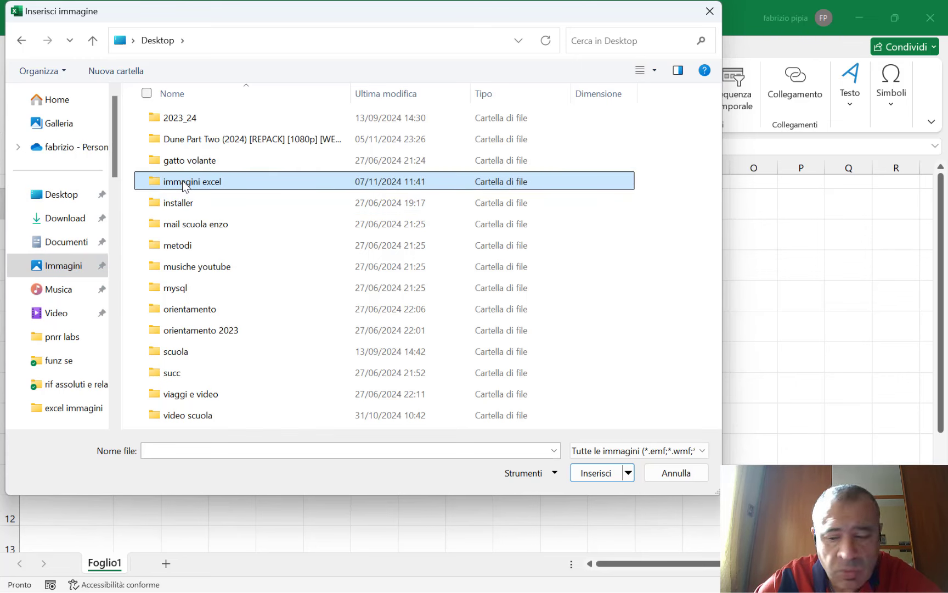
{"action": "double_click", "coordinate": [183, 185]}
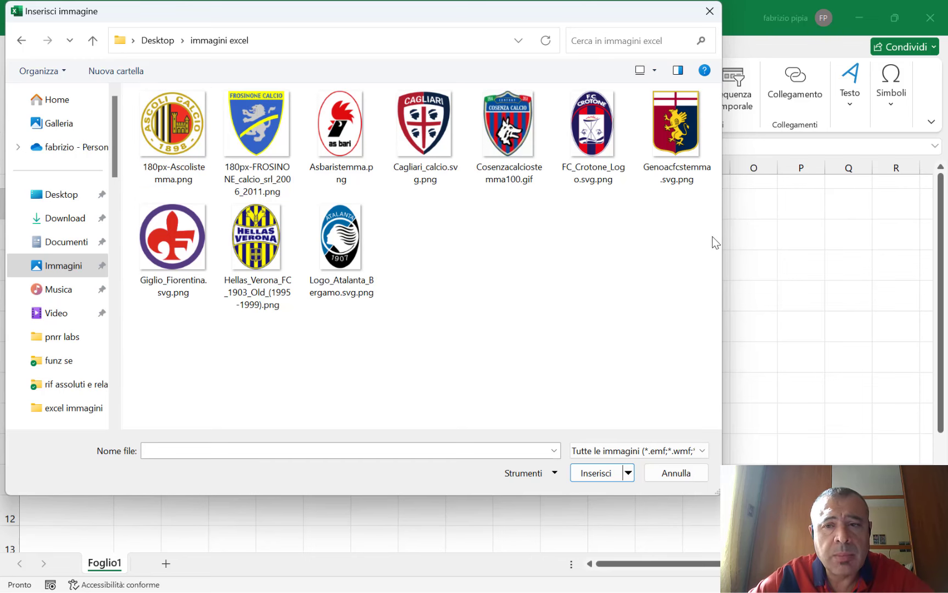
{"action": "left_click_drag", "start_coordinate": [694, 340], "coordinate": [136, 128]}
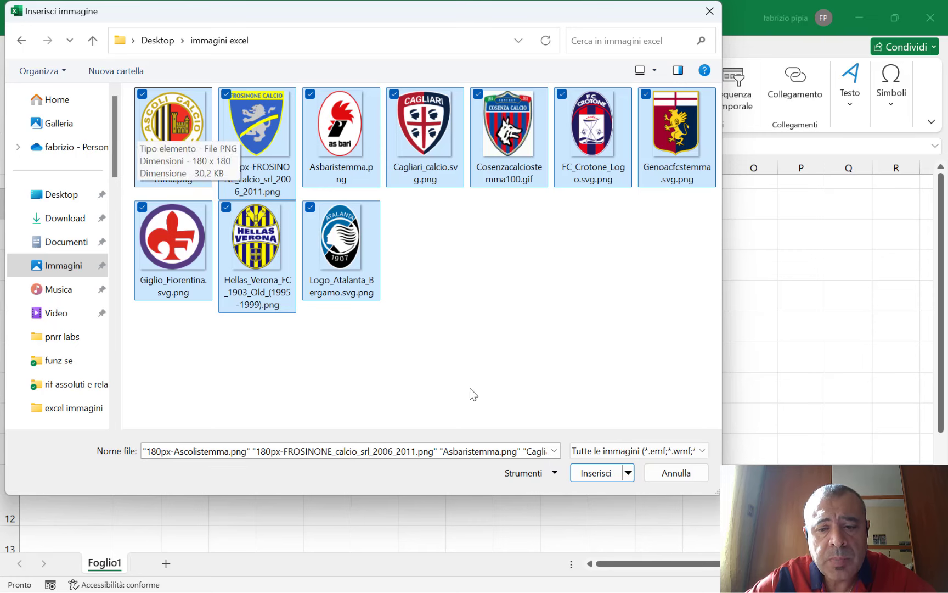
{"action": "left_click", "coordinate": [597, 471]}
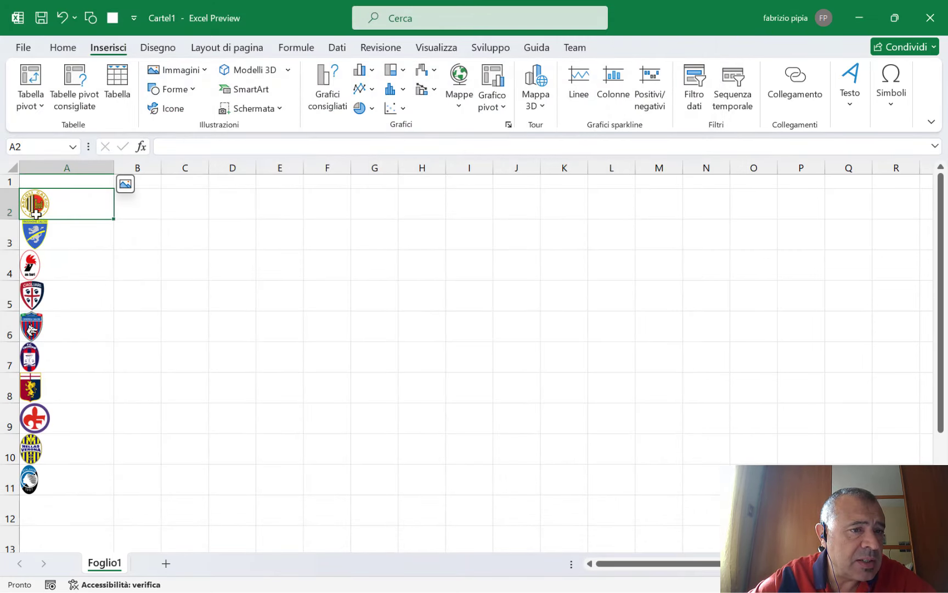
{"action": "left_click_drag", "start_coordinate": [44, 204], "coordinate": [48, 486]}
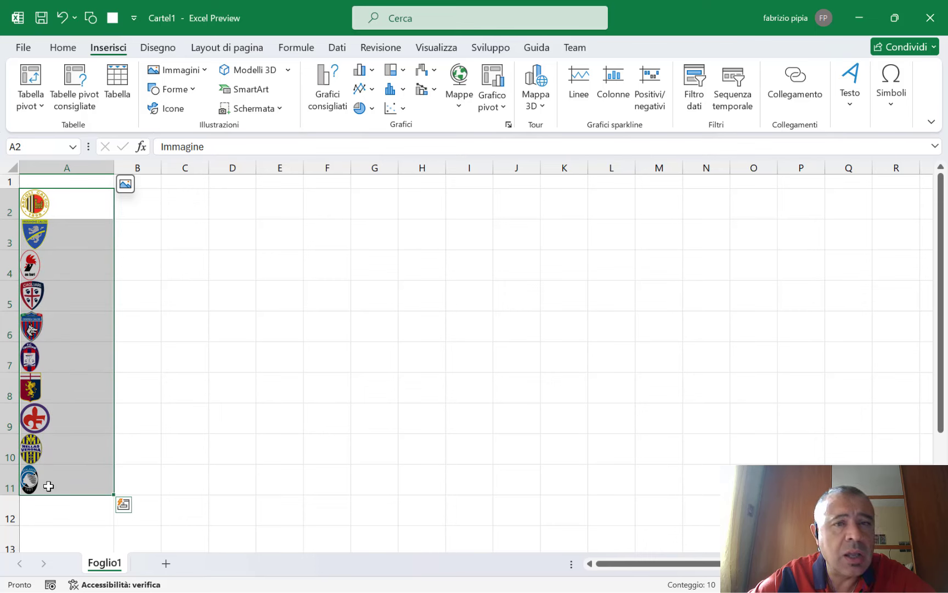
- Centre the logos in A2:A11 both horizontally and vertically, and widen column B
{"action": "left_click", "coordinate": [65, 50]}
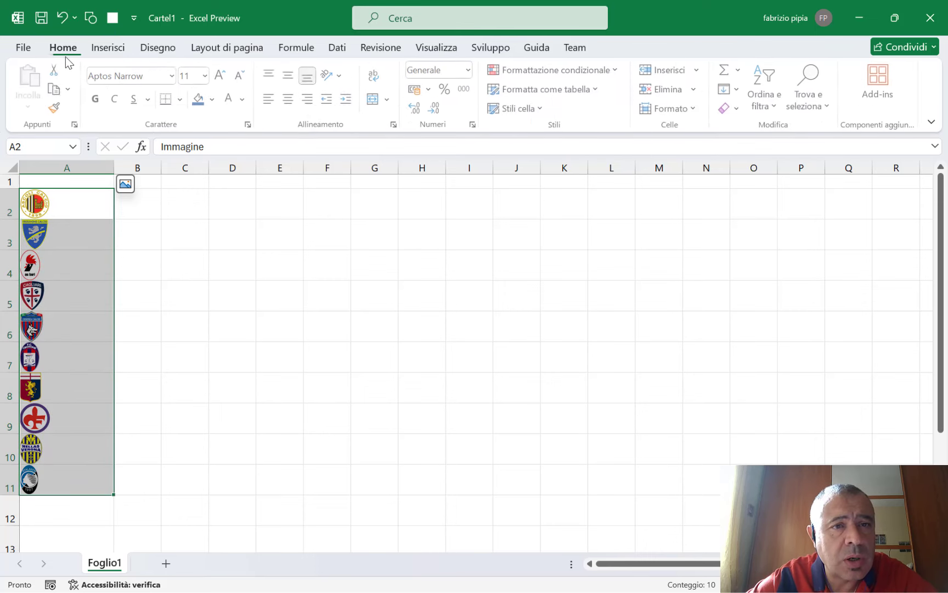
{"action": "left_click", "coordinate": [290, 99]}
{"action": "left_click", "coordinate": [291, 77]}
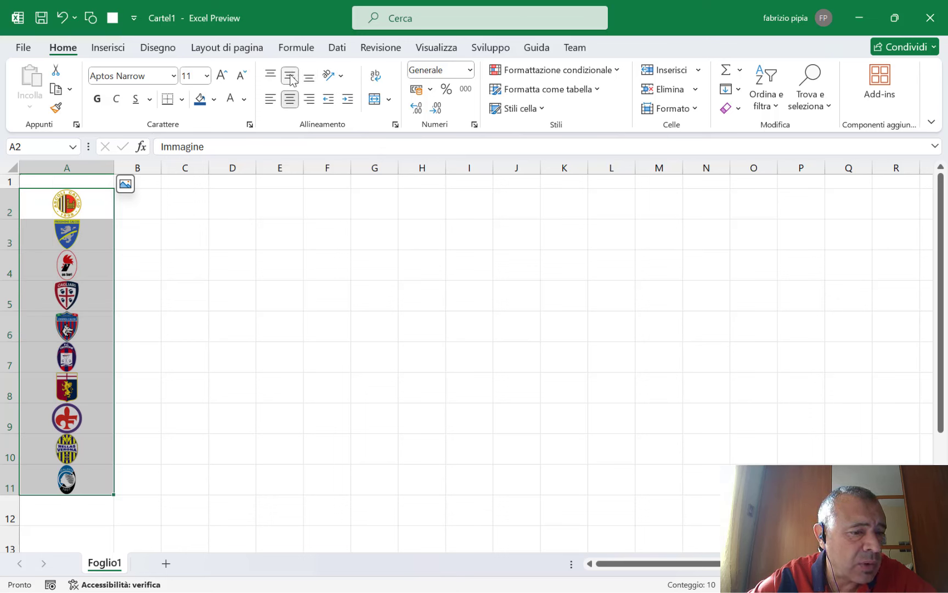
{"action": "left_click", "coordinate": [171, 333]}
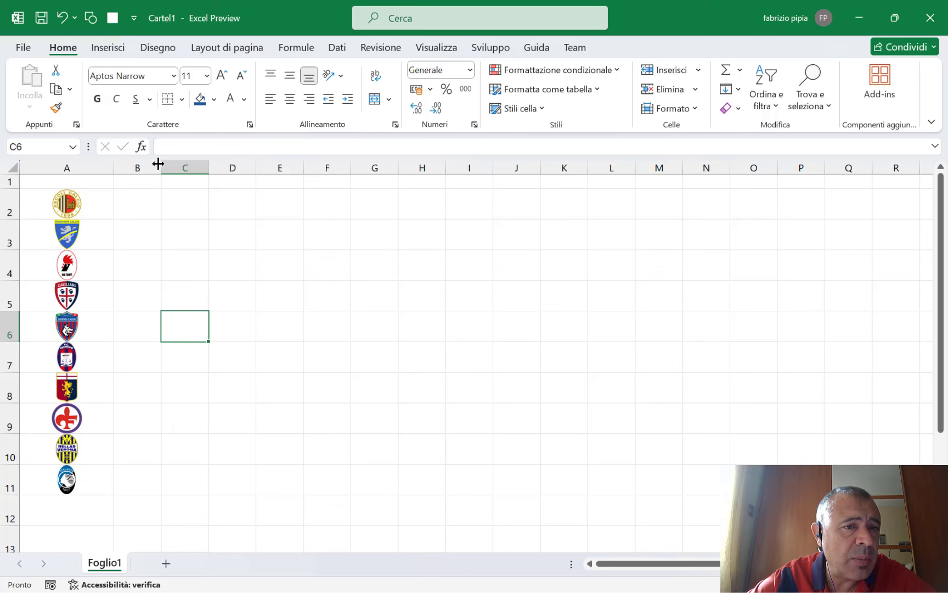
{"action": "left_click_drag", "start_coordinate": [164, 164], "coordinate": [269, 167]}
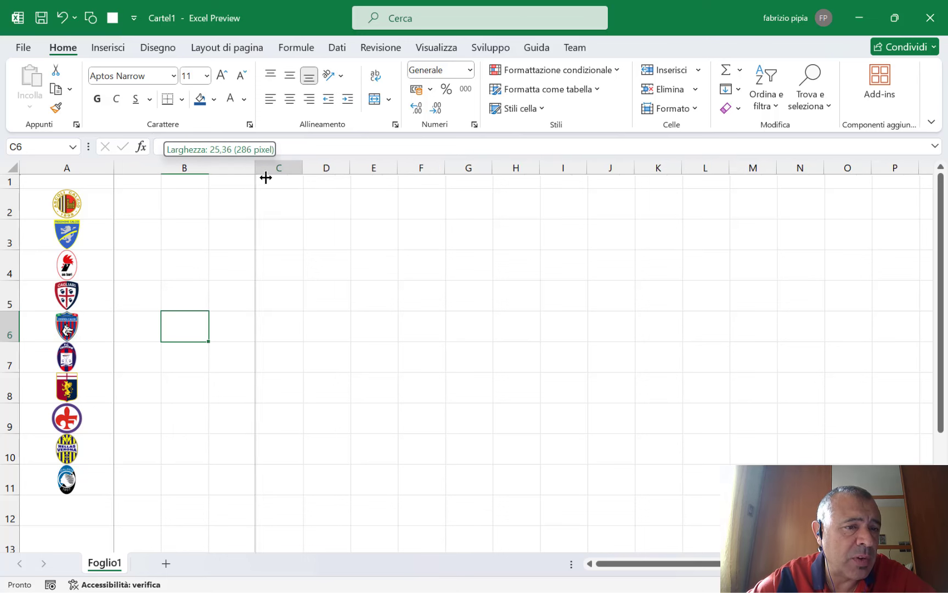
- Enter squadra1 in B2 and fill squadra2 through squadra10 down to B11
{"action": "left_click", "coordinate": [161, 194]}
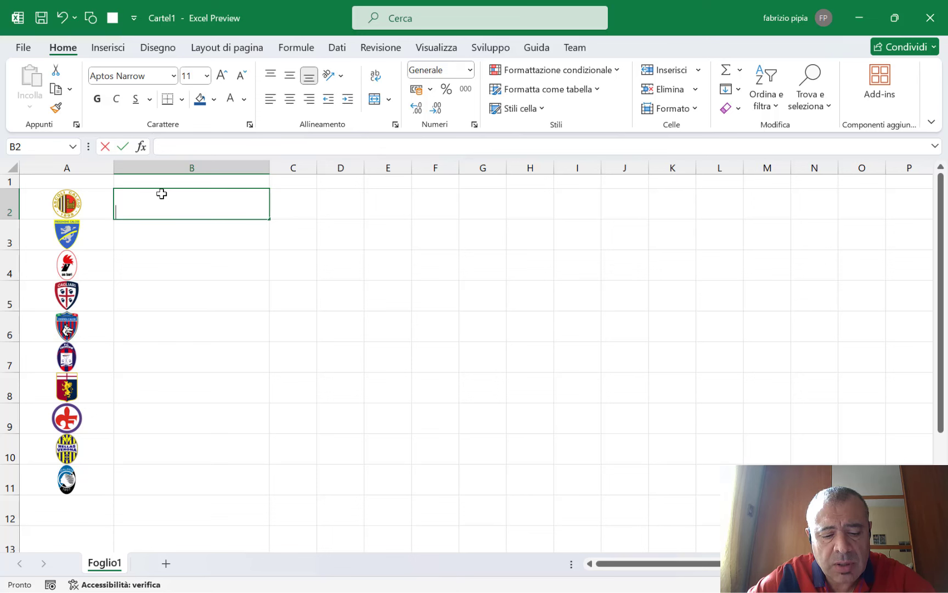
{"action": "type", "text": "squadra1"}
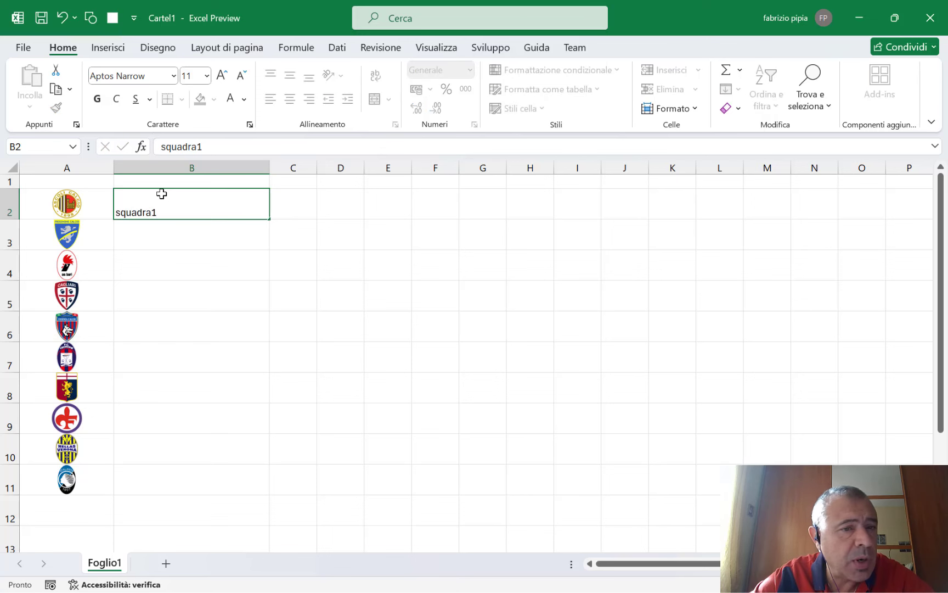
{"action": "key", "text": "ctrl+Return"}
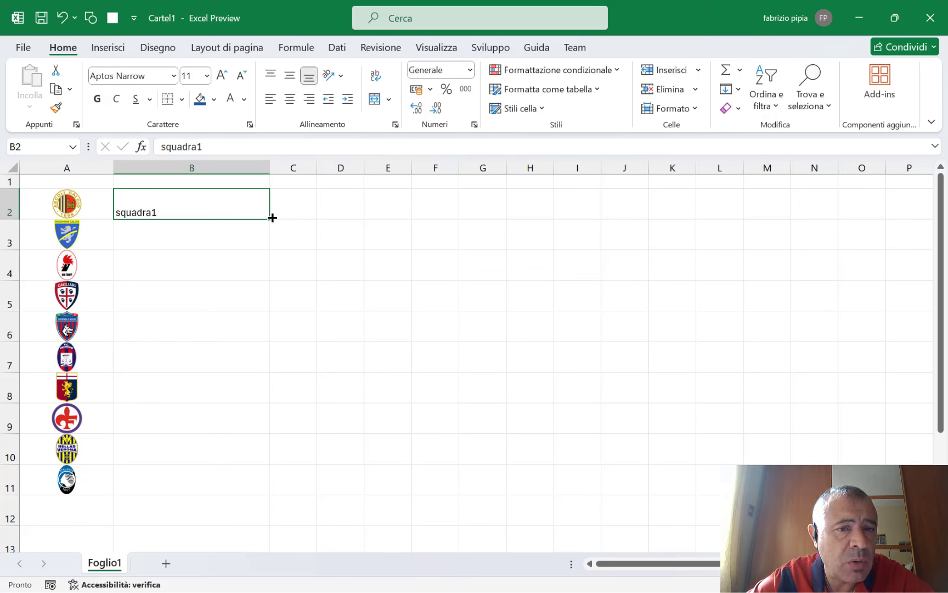
{"action": "left_click_drag", "start_coordinate": [269, 219], "coordinate": [293, 497]}
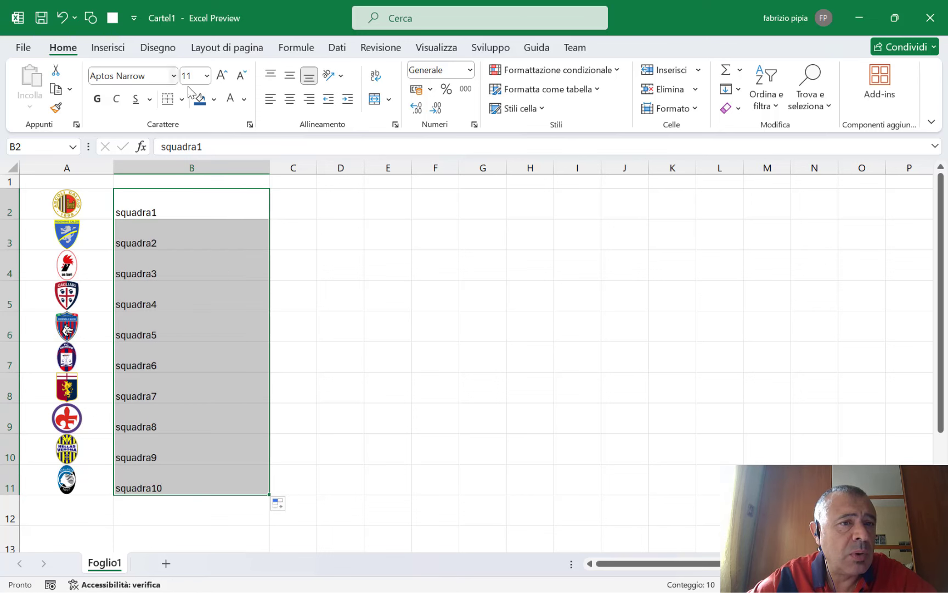
- Centre the team names at font size 16, then select G2:H2
{"action": "left_click", "coordinate": [290, 100]}
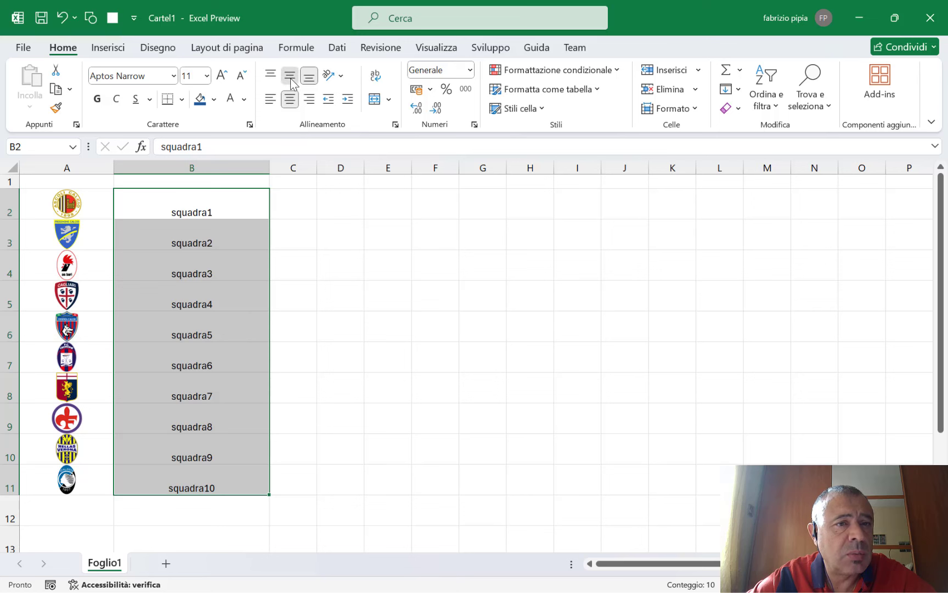
{"action": "left_click", "coordinate": [291, 80]}
{"action": "left_click", "coordinate": [222, 75]}
{"action": "left_click", "coordinate": [222, 75]}
{"action": "left_click", "coordinate": [222, 75]}
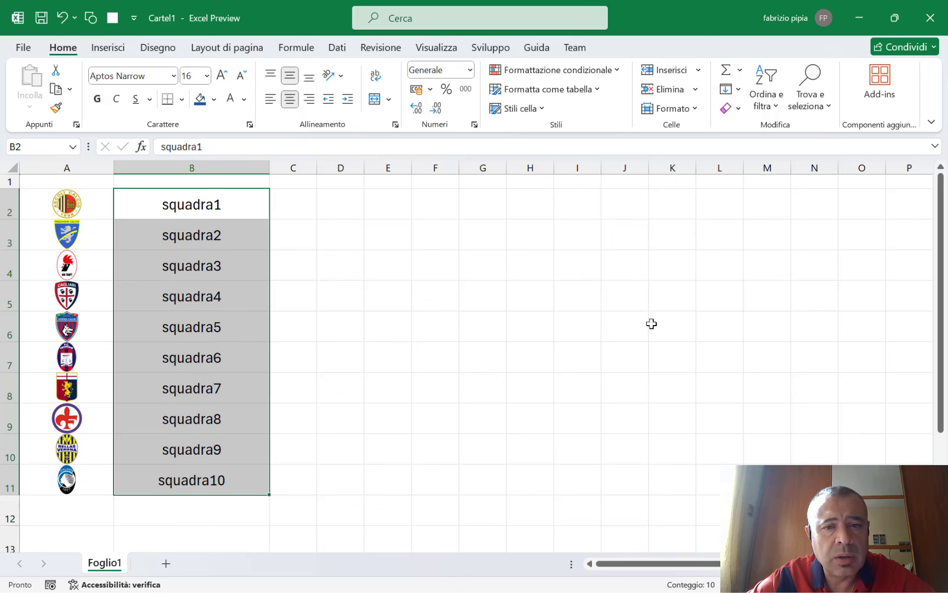
{"action": "left_click", "coordinate": [379, 204]}
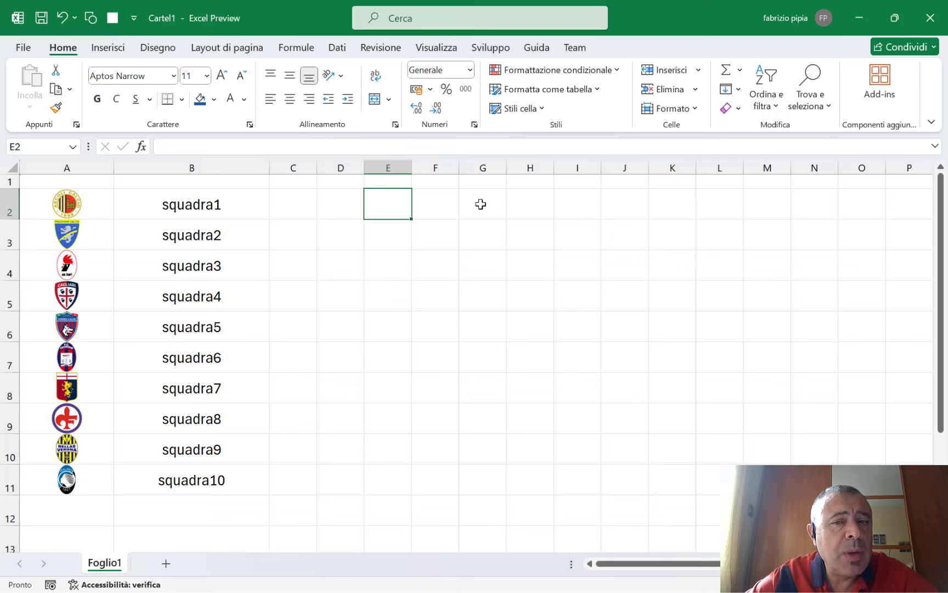
{"action": "left_click_drag", "start_coordinate": [481, 205], "coordinate": [539, 204]}
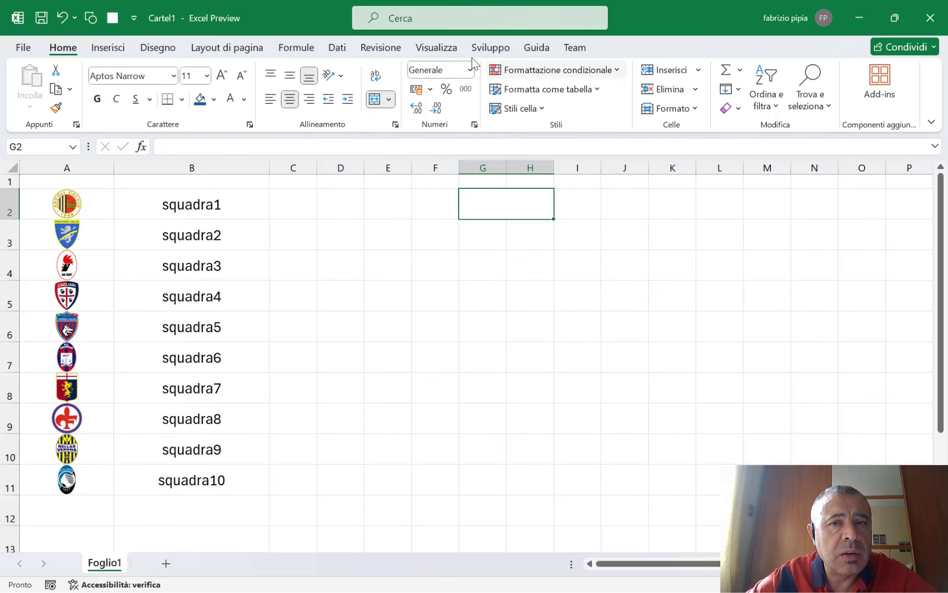
- Add a list validation to G2 with source =$B$2:$B$11, then pick squadra5 from it
{"action": "left_click", "coordinate": [338, 49]}
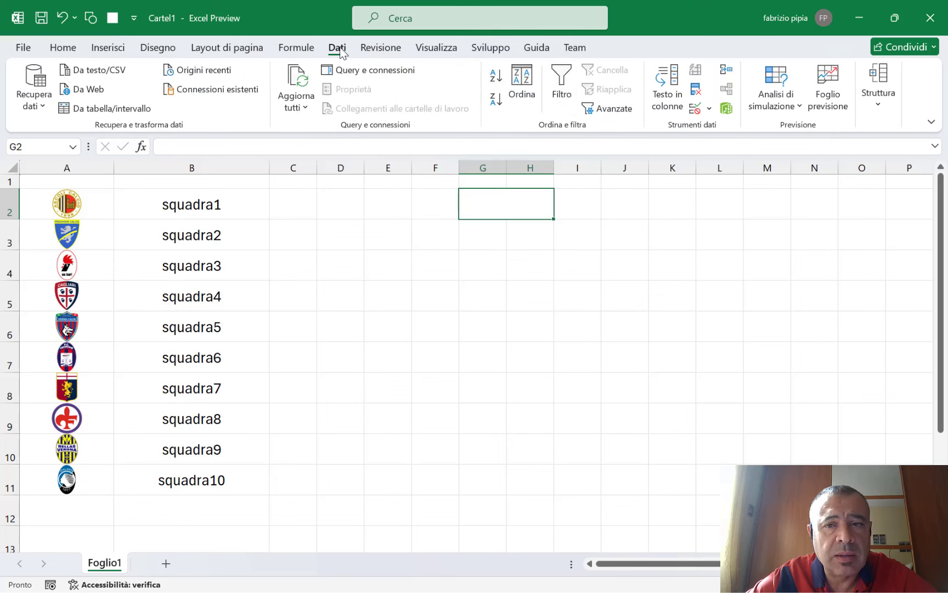
{"action": "left_click", "coordinate": [697, 110]}
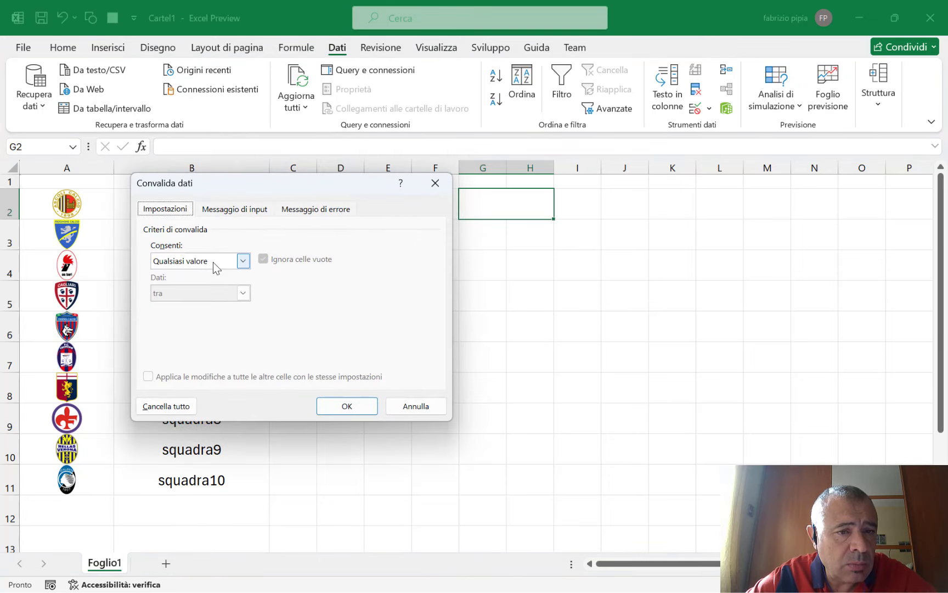
{"action": "left_click", "coordinate": [213, 262]}
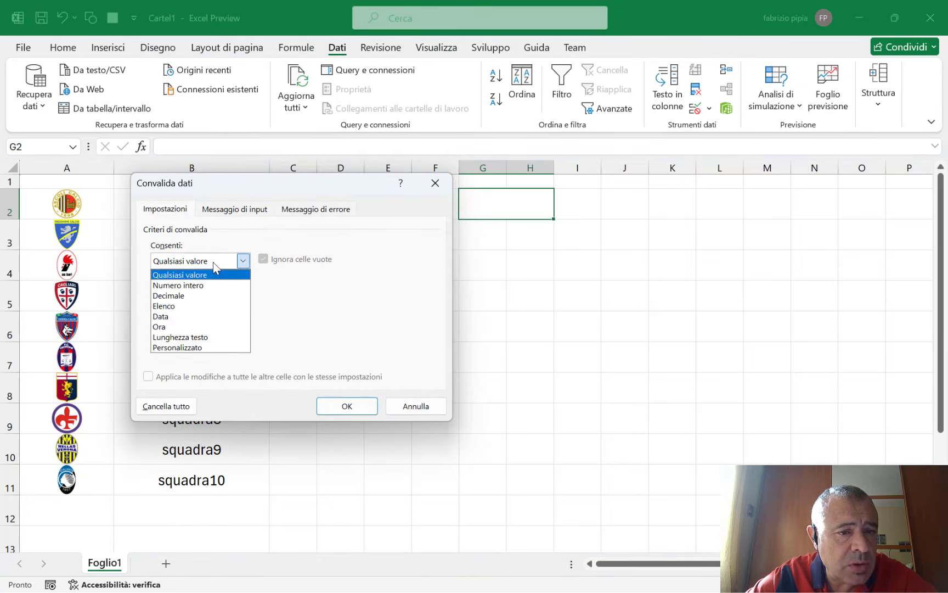
{"action": "left_click", "coordinate": [196, 308]}
{"action": "left_click", "coordinate": [246, 327]}
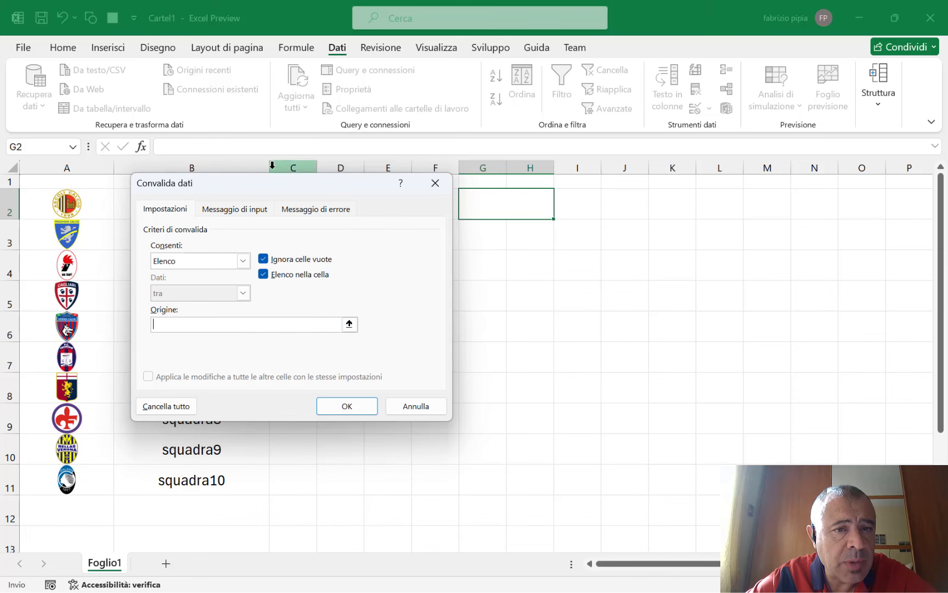
{"action": "left_click_drag", "start_coordinate": [279, 185], "coordinate": [689, 205]}
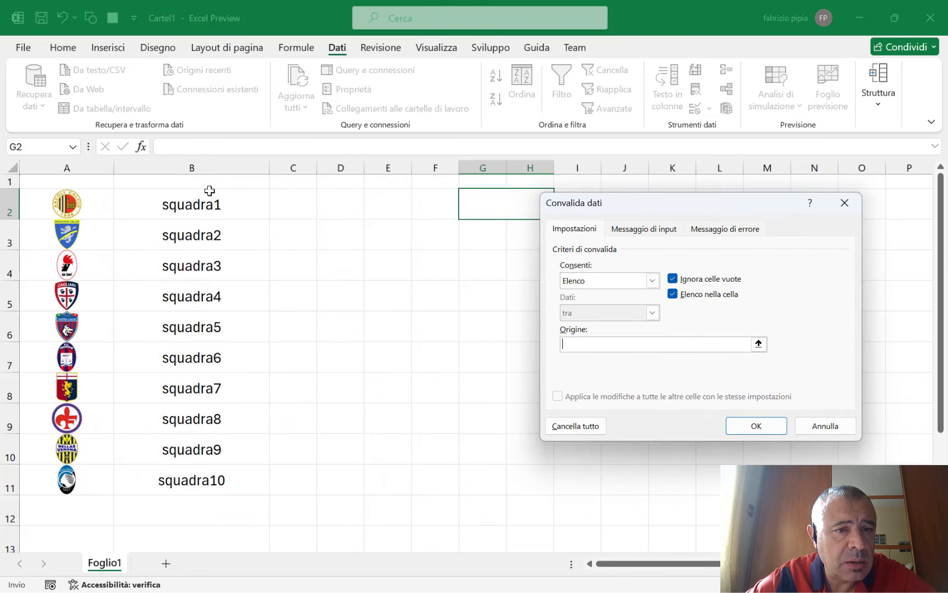
{"action": "left_click_drag", "start_coordinate": [209, 191], "coordinate": [190, 473]}
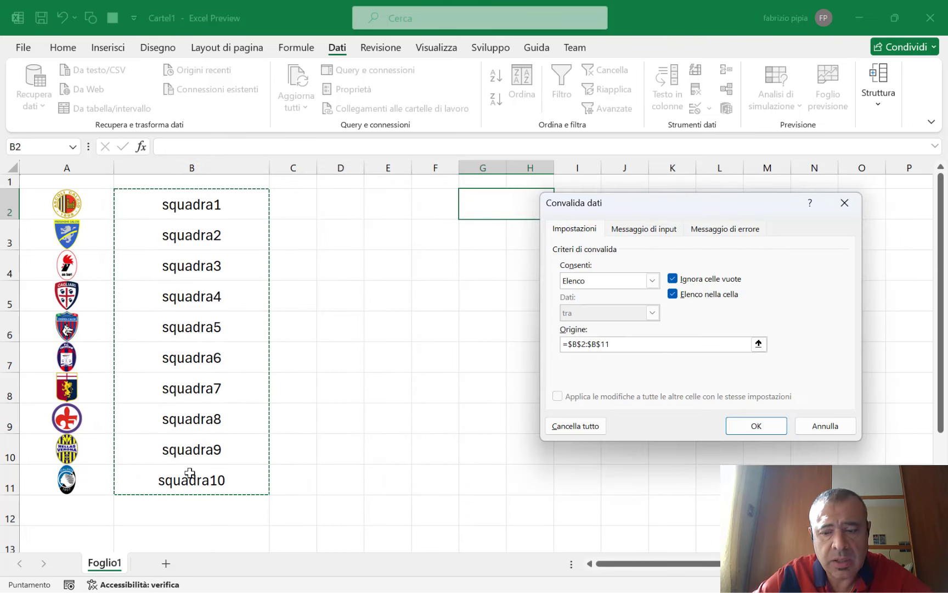
{"action": "key", "text": "Return"}
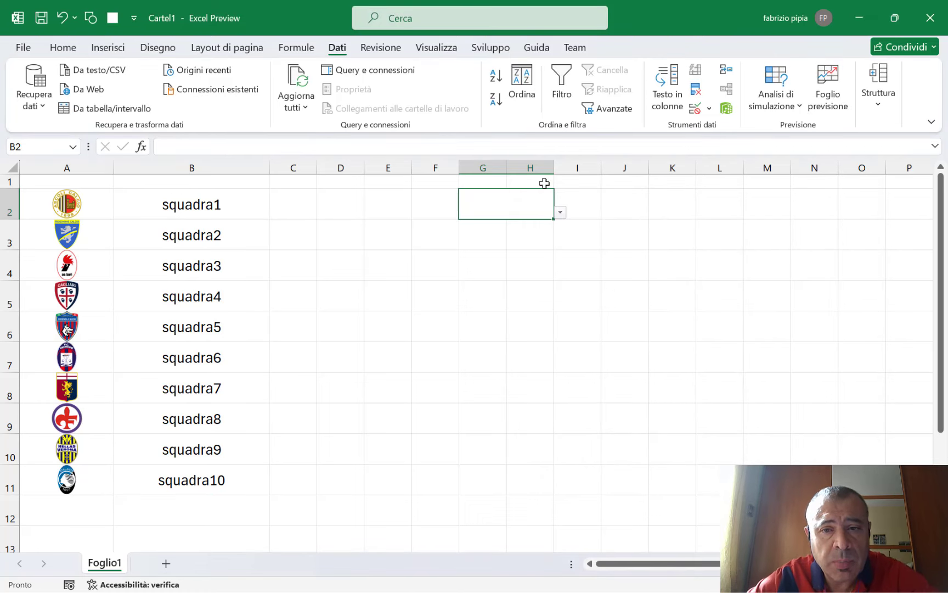
{"action": "left_click", "coordinate": [560, 214]}
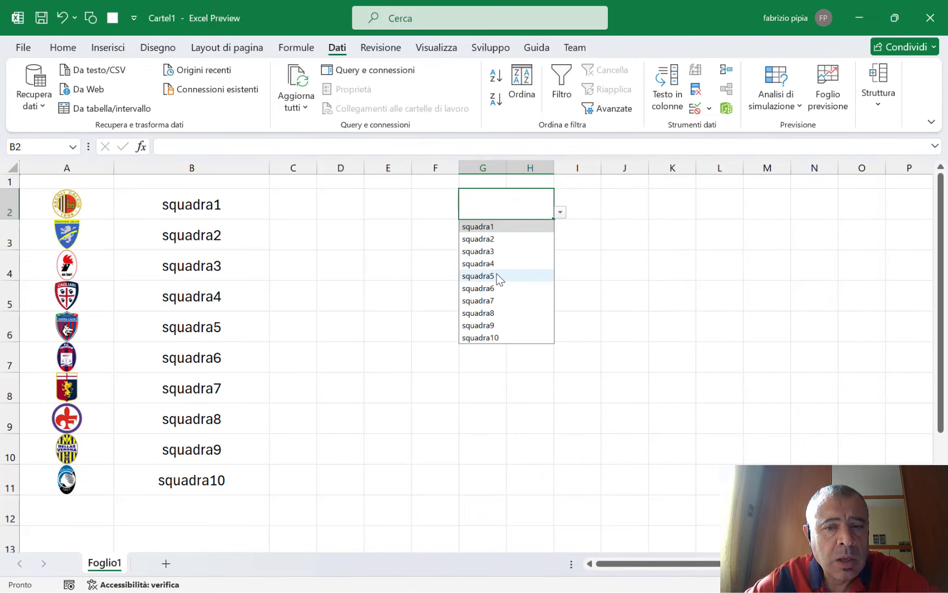
{"action": "left_click", "coordinate": [498, 276]}
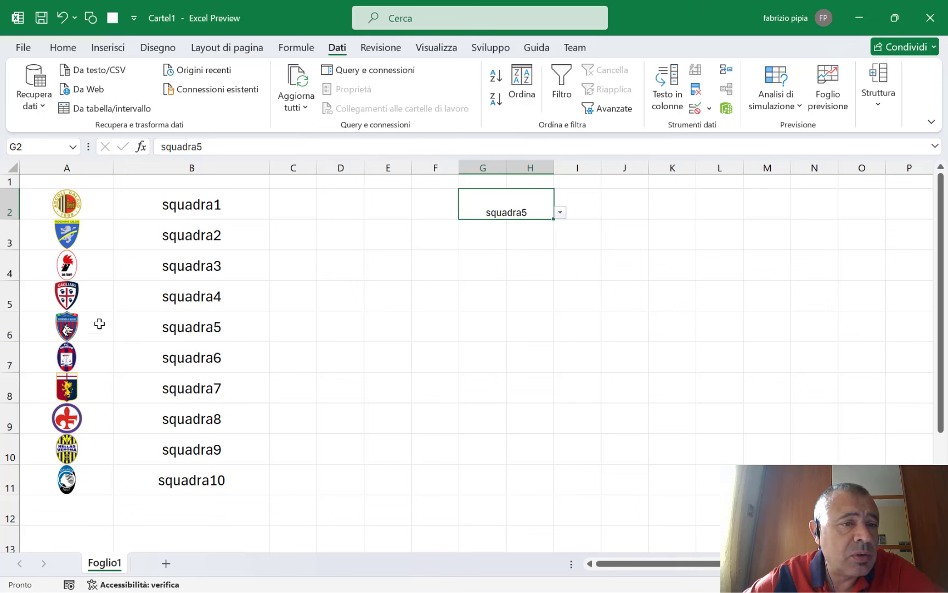
- Select A2:B11 and create names from the right column, naming each logo after its team
{"action": "mouse_move", "coordinate": [47, 204]}
{"action": "left_mouse_down"}
{"action": "mouse_move", "coordinate": [186, 420]}
{"action": "mouse_move", "coordinate": [193, 477]}
{"action": "left_mouse_up"}
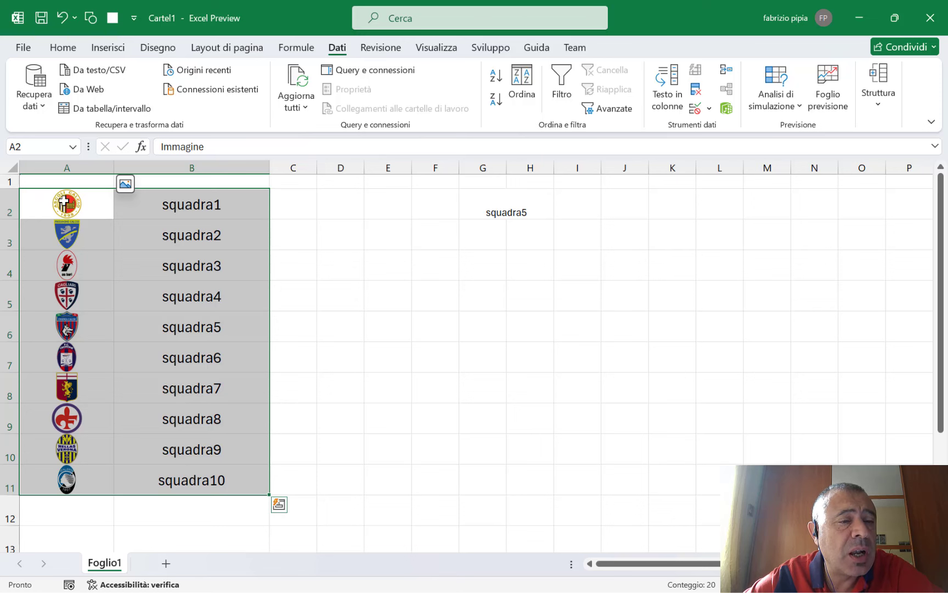
{"action": "left_click", "coordinate": [44, 200]}
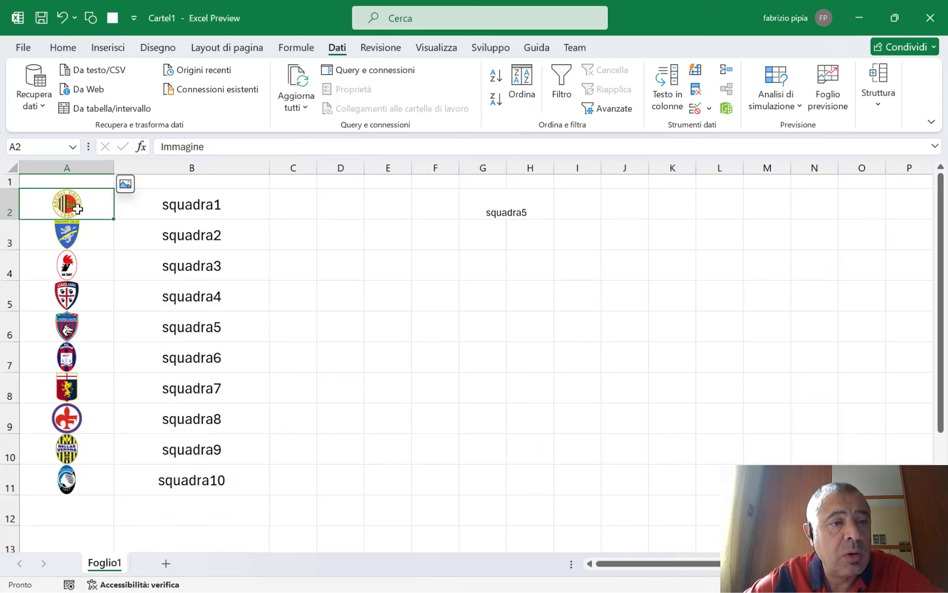
{"action": "left_click_drag", "start_coordinate": [42, 209], "coordinate": [193, 483]}
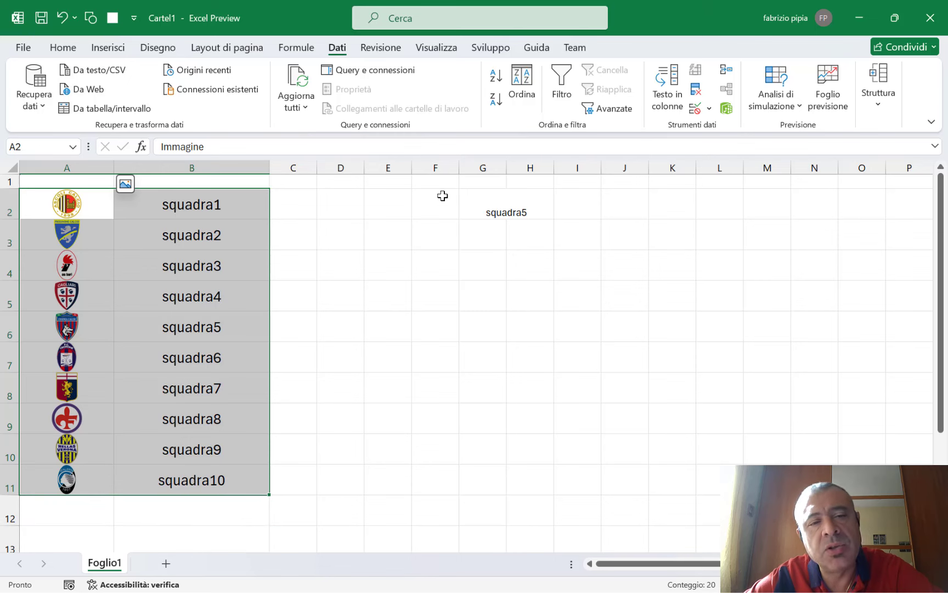
{"action": "left_click", "coordinate": [295, 52]}
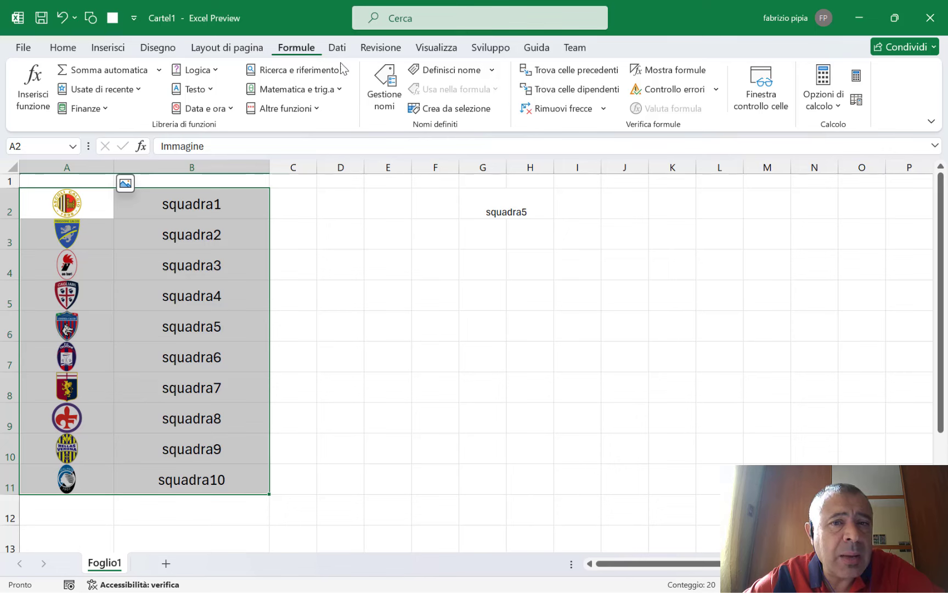
{"action": "left_click", "coordinate": [456, 108]}
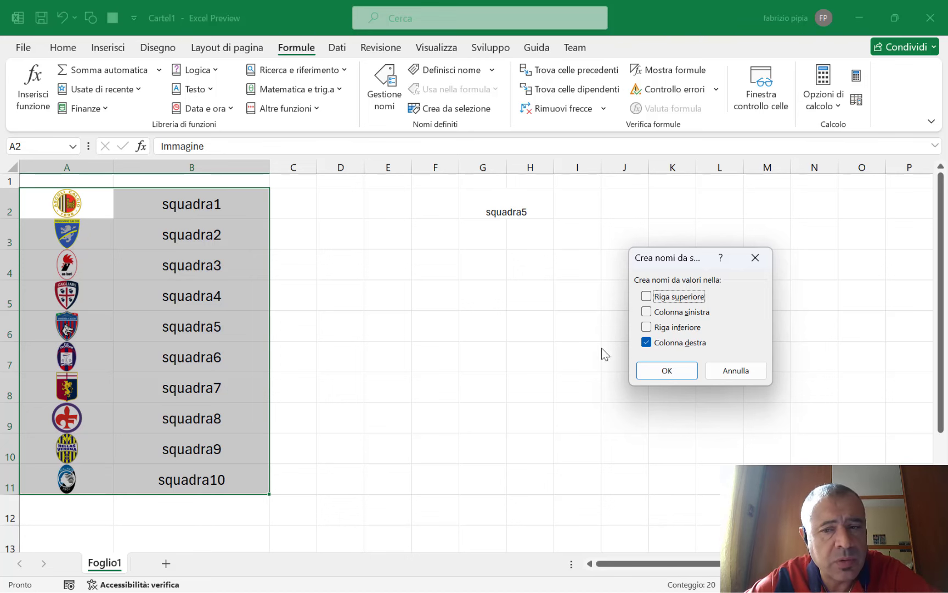
{"action": "left_click", "coordinate": [680, 372]}
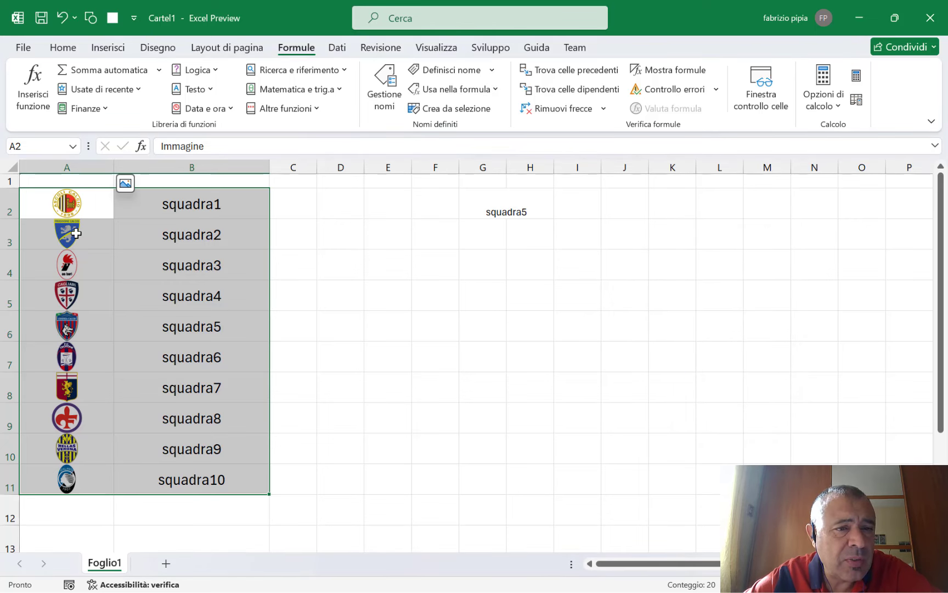
- Enter =INDIRETTO(G2) in G4 to look up the chosen team's logo
{"action": "left_click", "coordinate": [476, 275]}
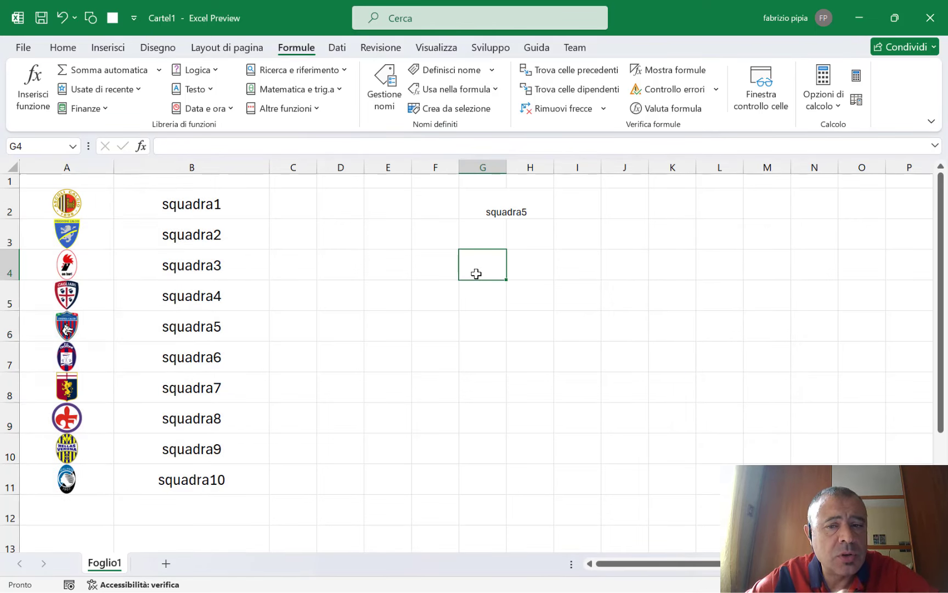
{"action": "type", "text": "=indir"}
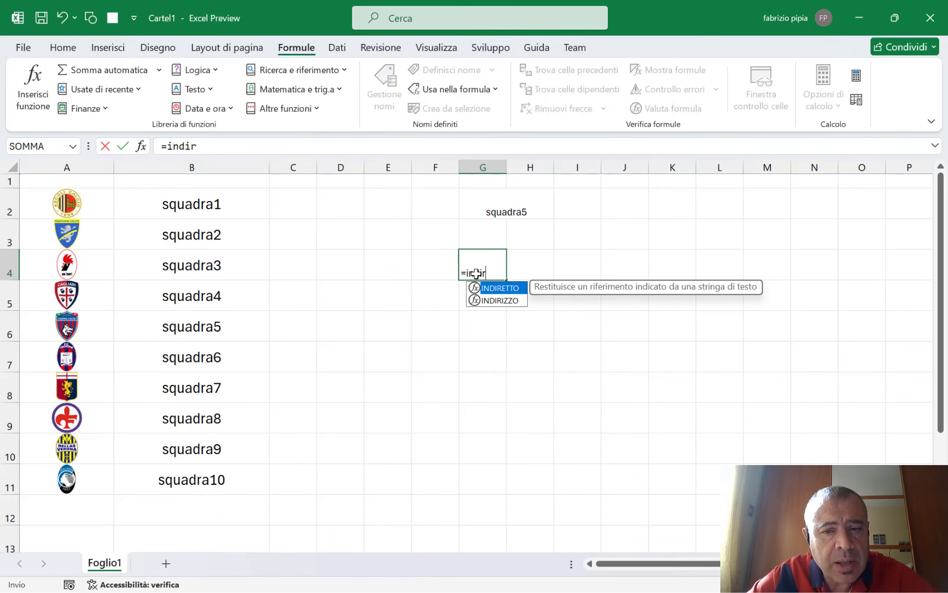
{"action": "key", "text": "Tab"}
{"action": "left_click", "coordinate": [507, 204]}
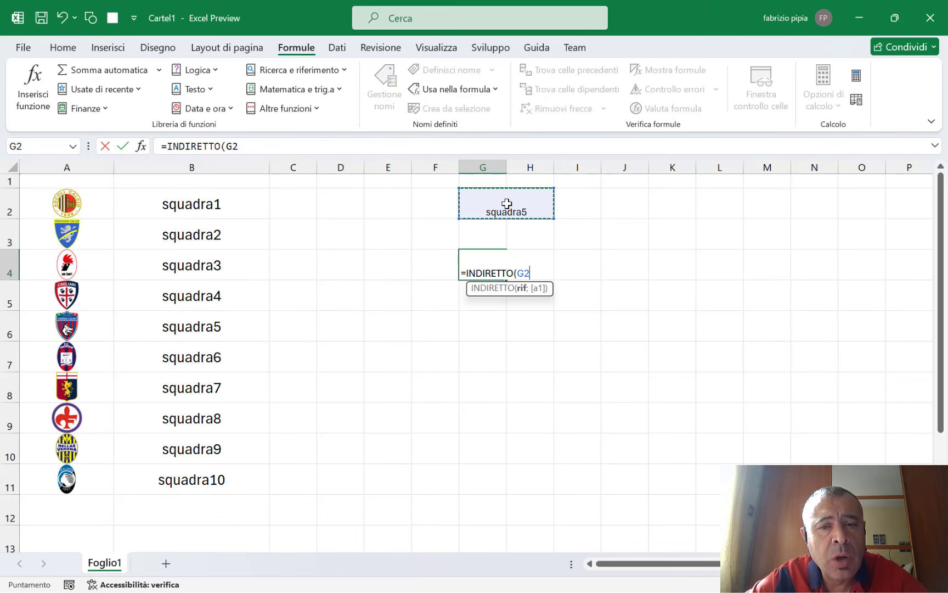
{"action": "type", "text": ")"}
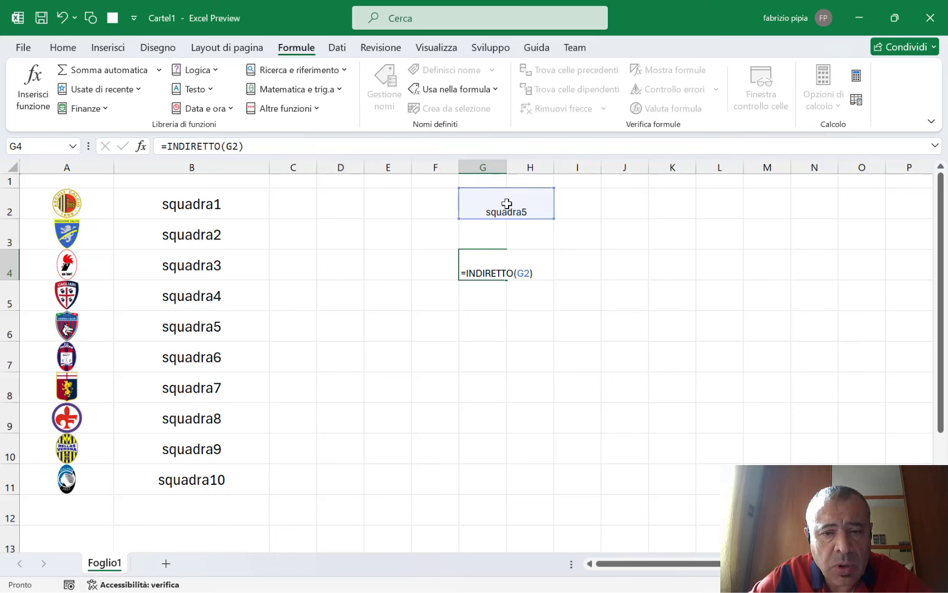
{"action": "key", "text": "ctrl+Return"}
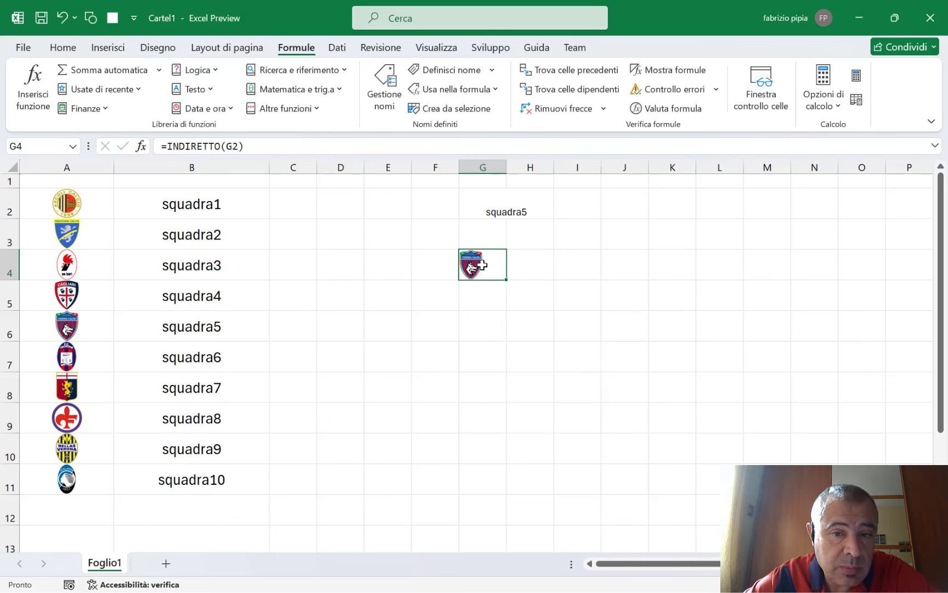
- Merge and center G4:L8 so the logo displays enlarged
{"action": "left_click_drag", "start_coordinate": [482, 264], "coordinate": [703, 384]}
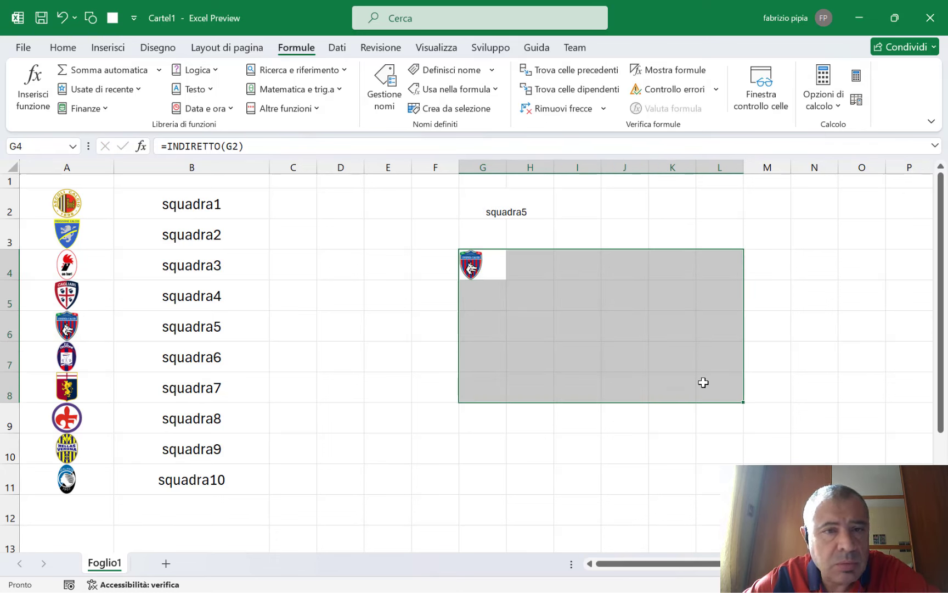
{"action": "left_click", "coordinate": [63, 50]}
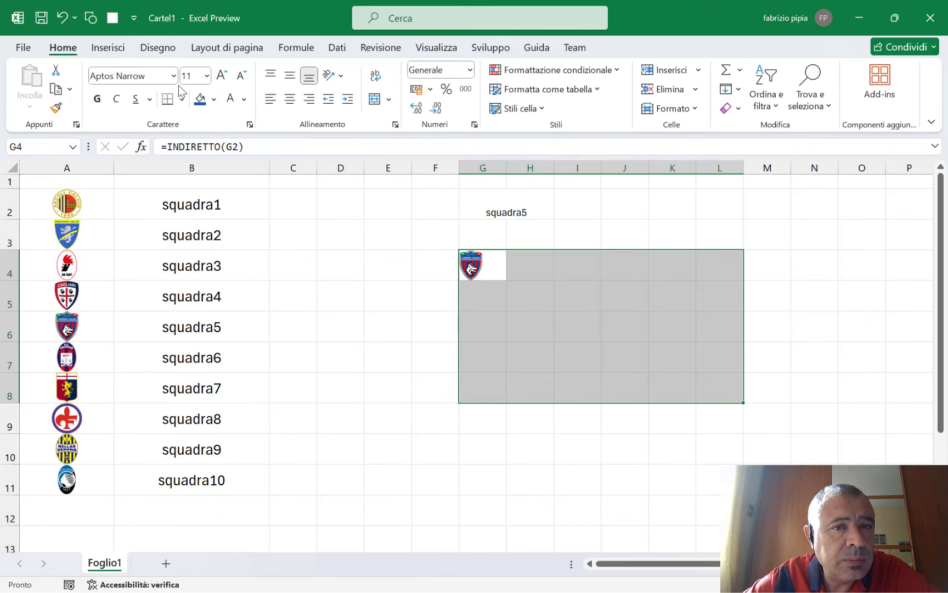
{"action": "left_click", "coordinate": [373, 100]}
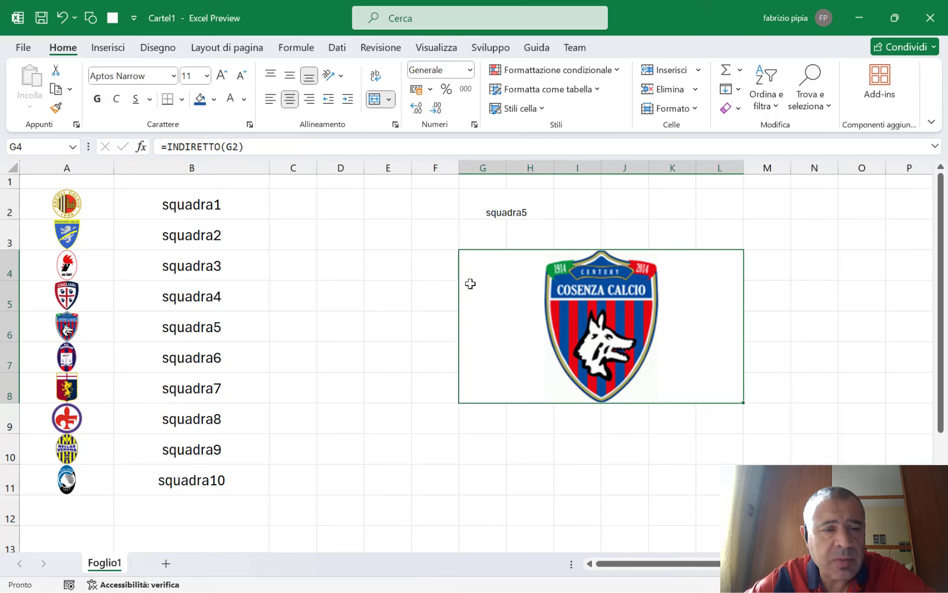
- Switch G2 to squadra1, then to squadra3, to show the AS Bari crest
{"action": "left_click", "coordinate": [509, 204]}
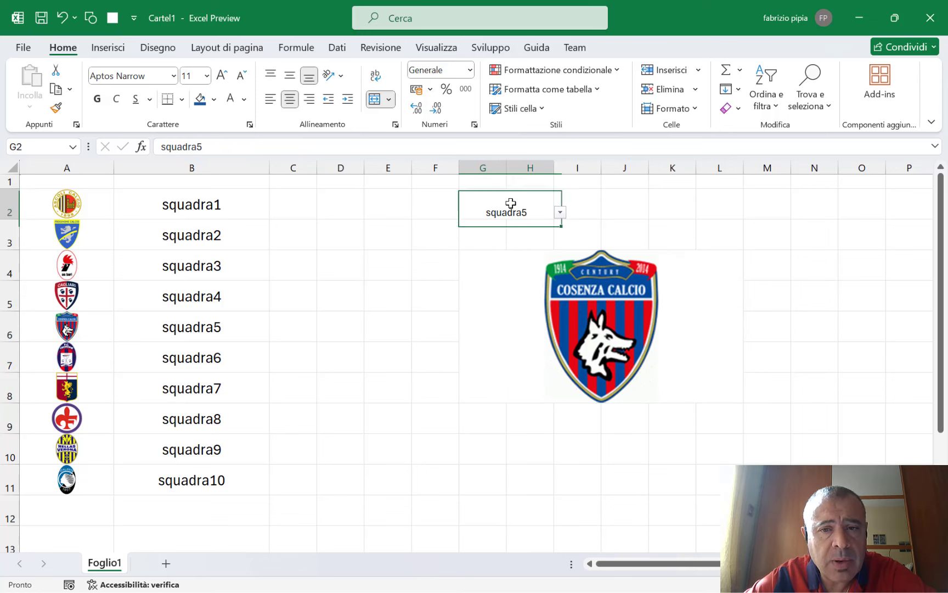
{"action": "left_click", "coordinate": [564, 214]}
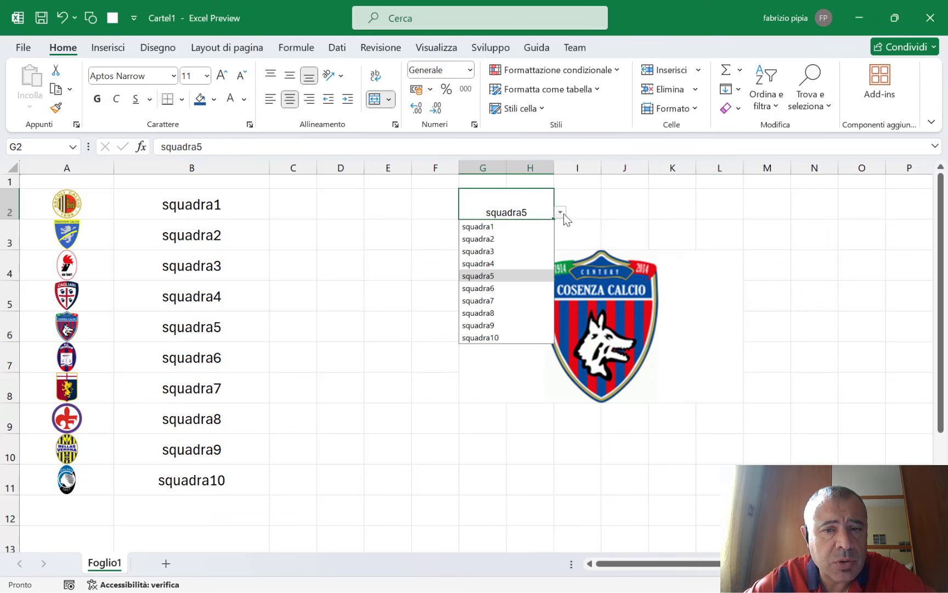
{"action": "left_click", "coordinate": [516, 224]}
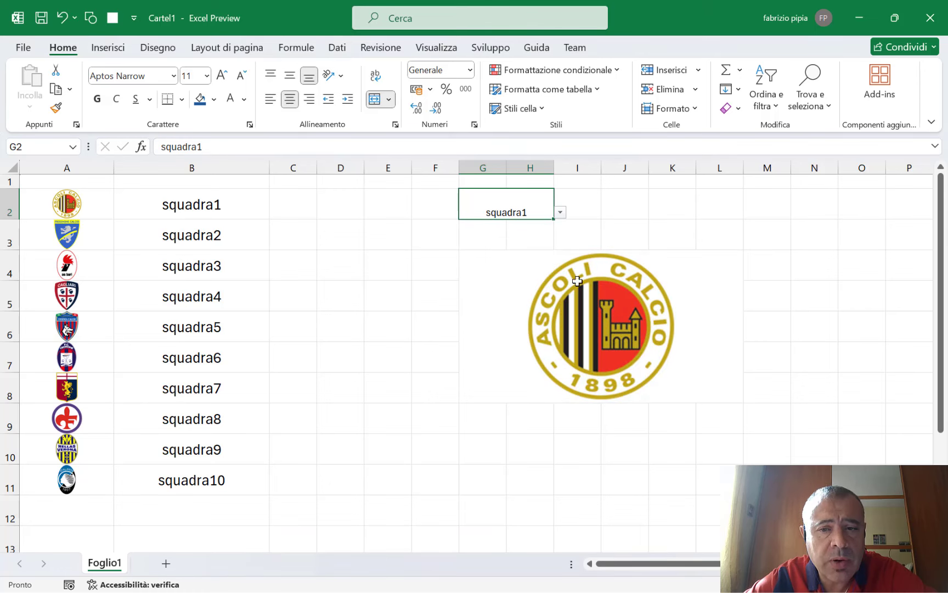
{"action": "left_click", "coordinate": [560, 212]}
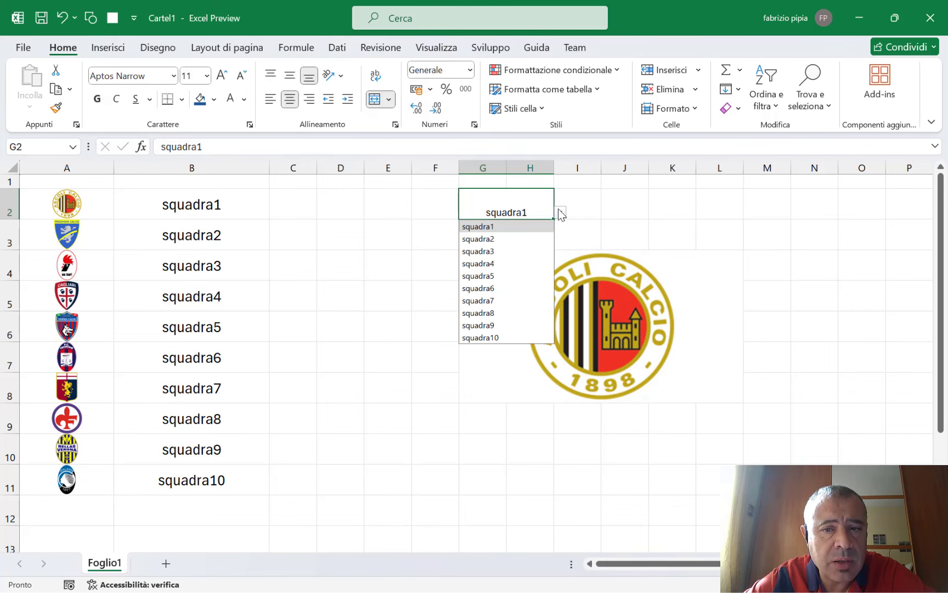
{"action": "left_click", "coordinate": [505, 251]}
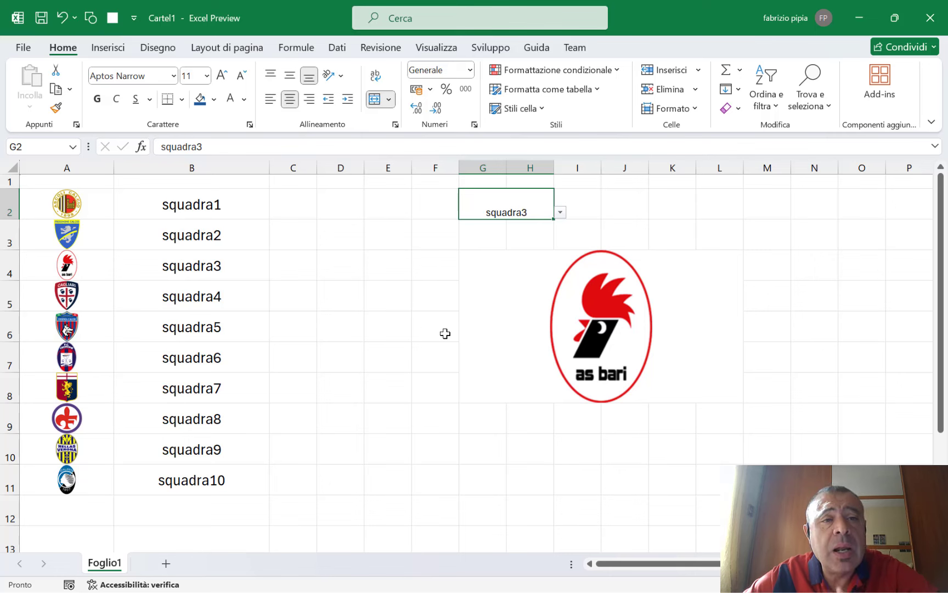
- Save the workbook as video immagini.xlsx in the Desktop's immagini excel folder
{"action": "left_click", "coordinate": [23, 47]}
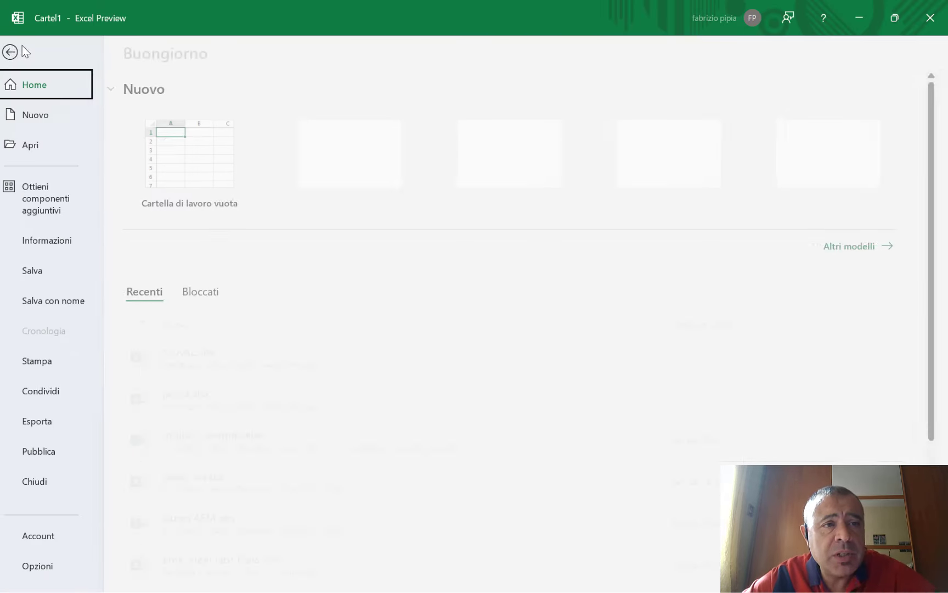
{"action": "left_click", "coordinate": [68, 301]}
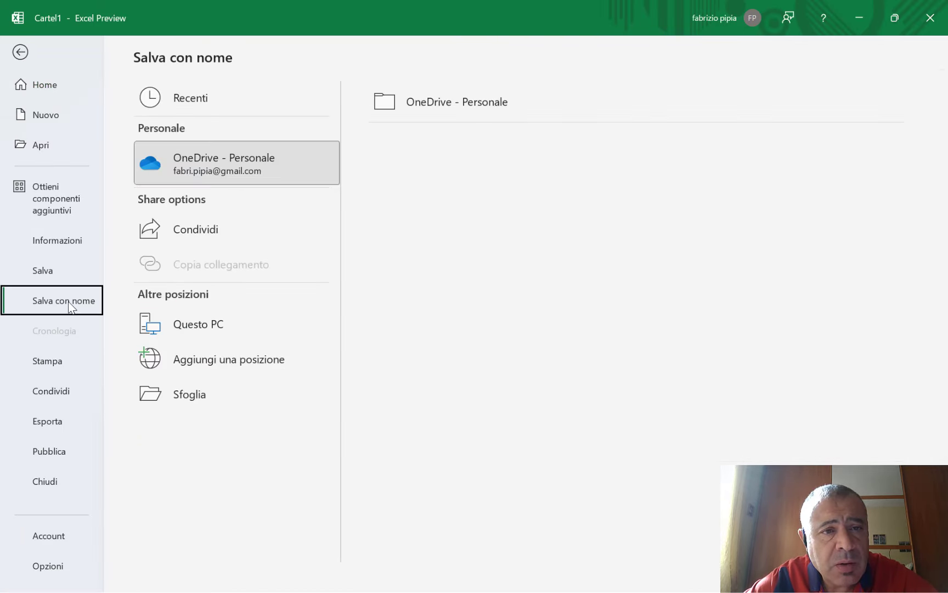
{"action": "left_click", "coordinate": [192, 393]}
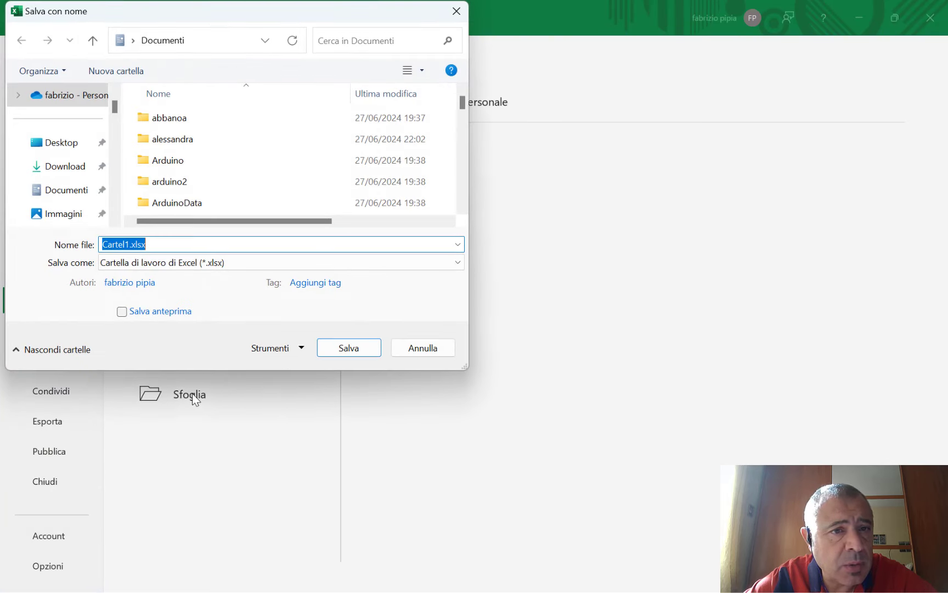
{"action": "left_click", "coordinate": [60, 145]}
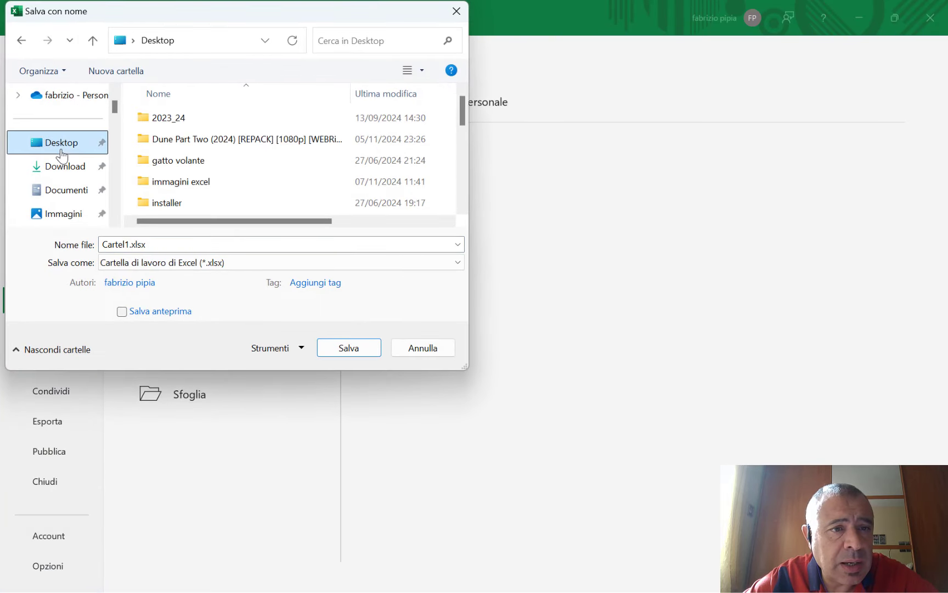
{"action": "double_click", "coordinate": [179, 182]}
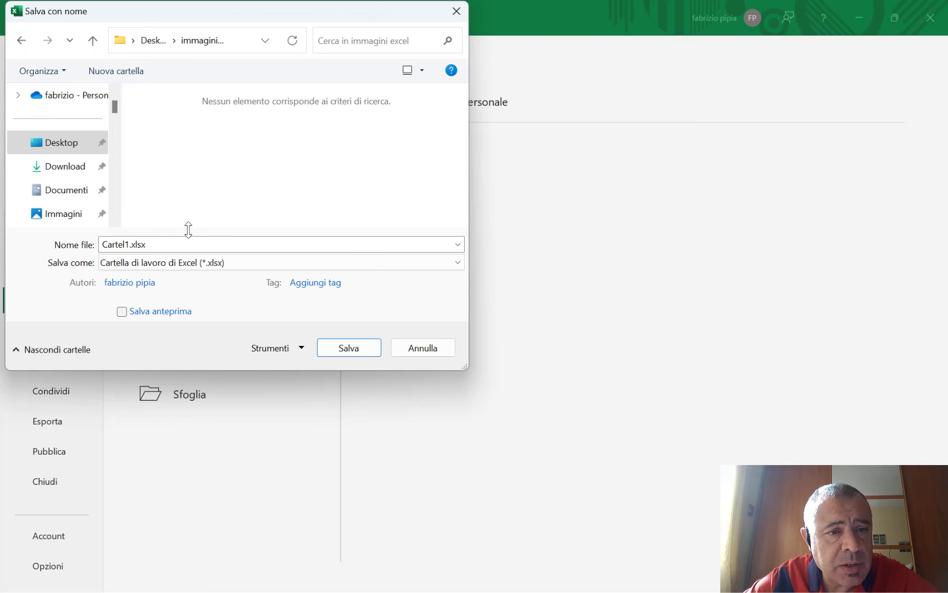
{"action": "left_click", "coordinate": [202, 246]}
{"action": "type", "text": "video immagini"}
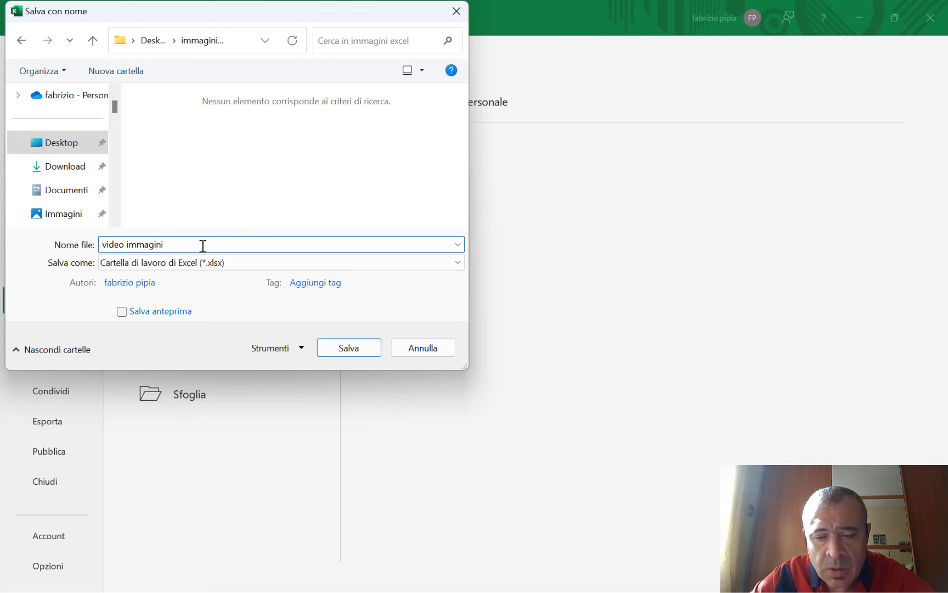
{"action": "key", "text": "Return"}
- Close the workbook and reopen video immagini.xlsx from the immagini excel folder
{"action": "key", "text": "super+d"}
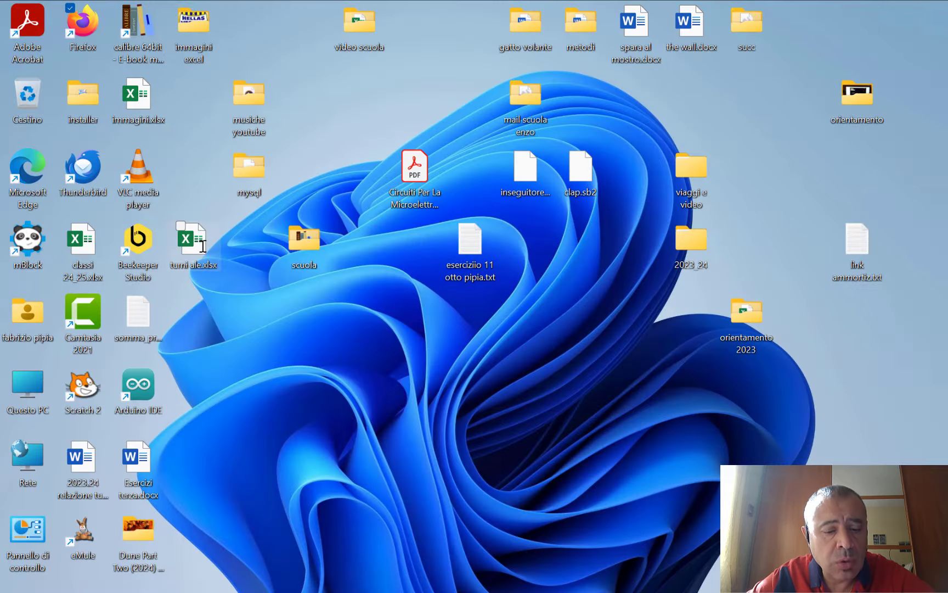
{"action": "double_click", "coordinate": [203, 32]}
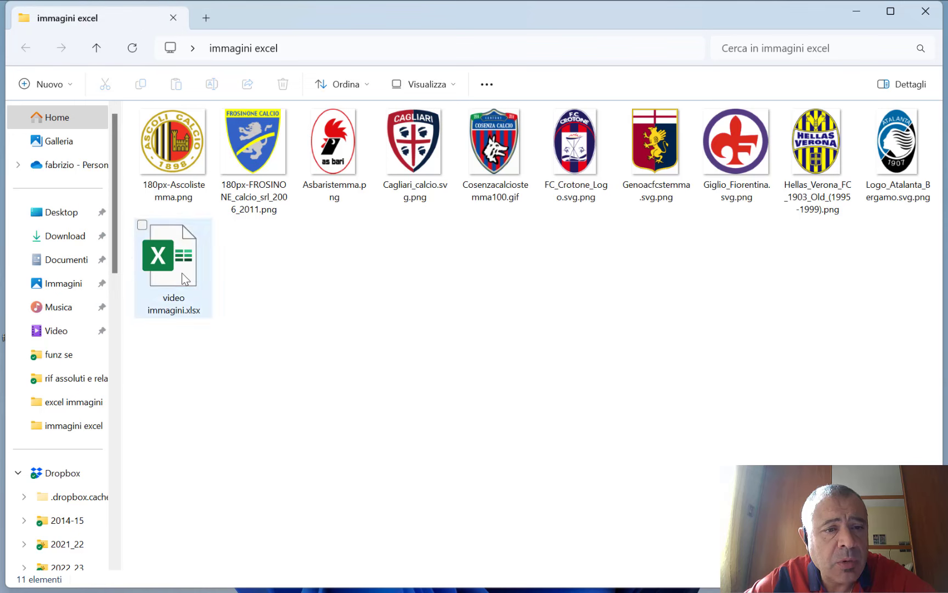
{"action": "double_click", "coordinate": [182, 273]}
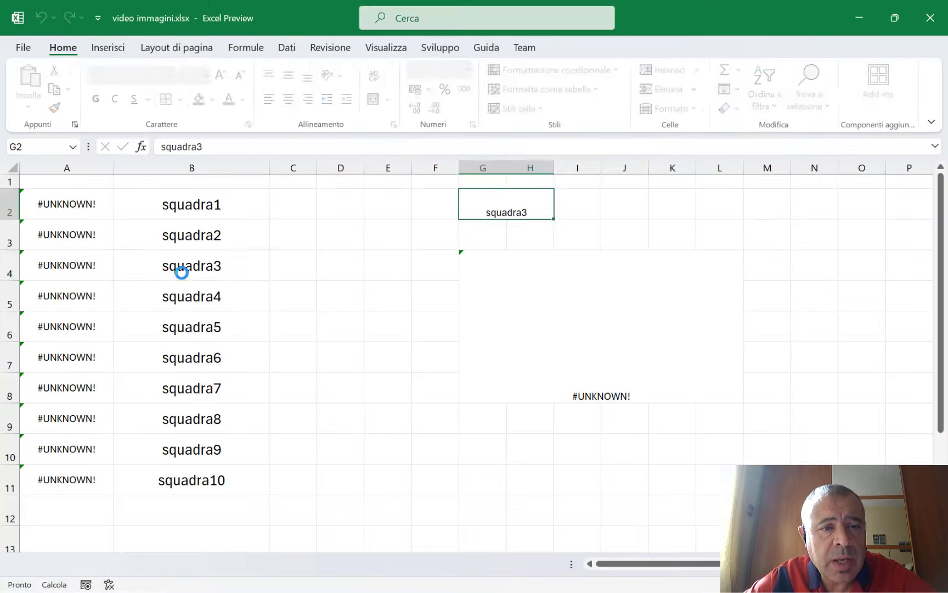
- Inspect the #UNKNOWN! logo in A2 and test the display by choosing squadra1 in G2
{"action": "left_click", "coordinate": [69, 204]}
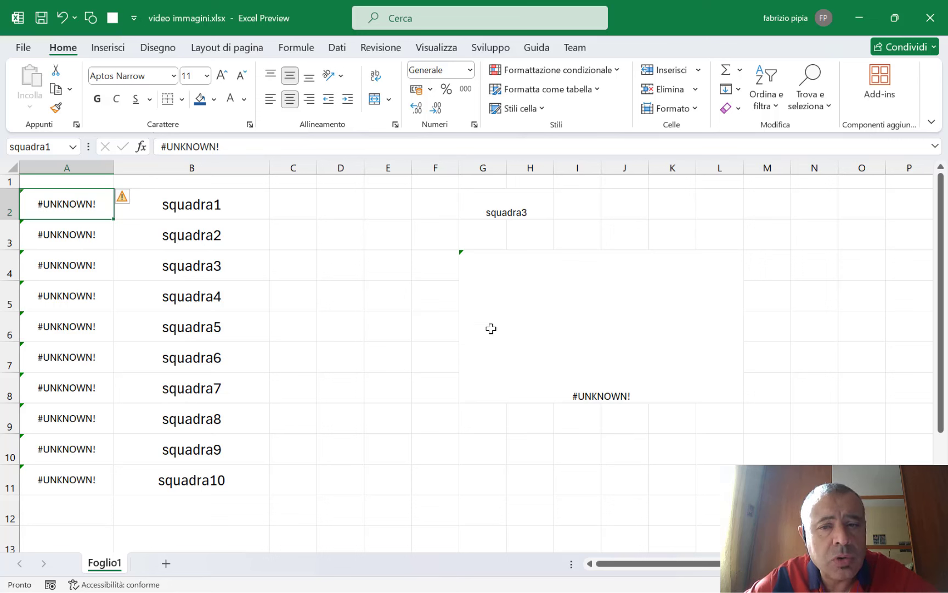
{"action": "left_click", "coordinate": [510, 198]}
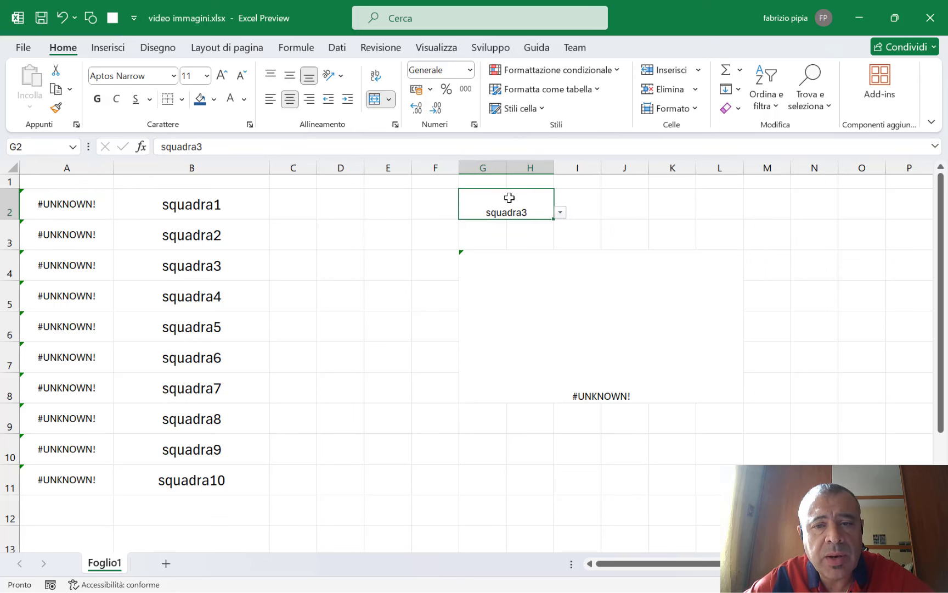
{"action": "left_click", "coordinate": [561, 212]}
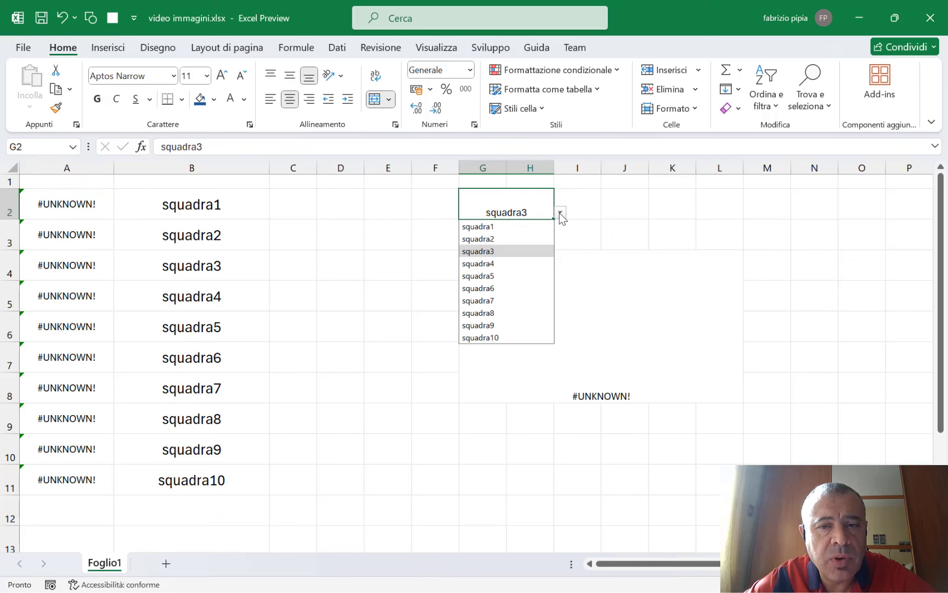
{"action": "left_click", "coordinate": [511, 225]}
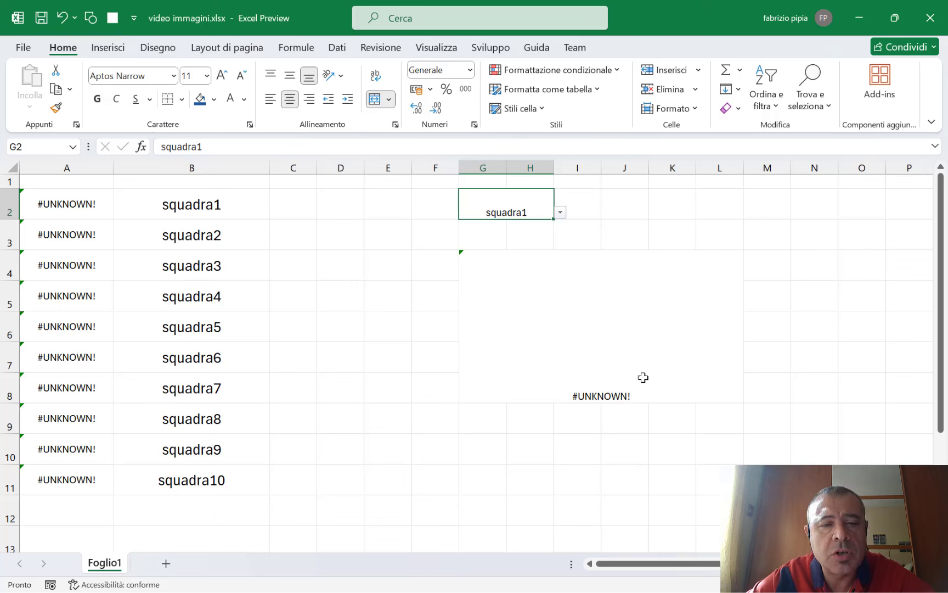
{"action": "left_click", "coordinate": [56, 207]}
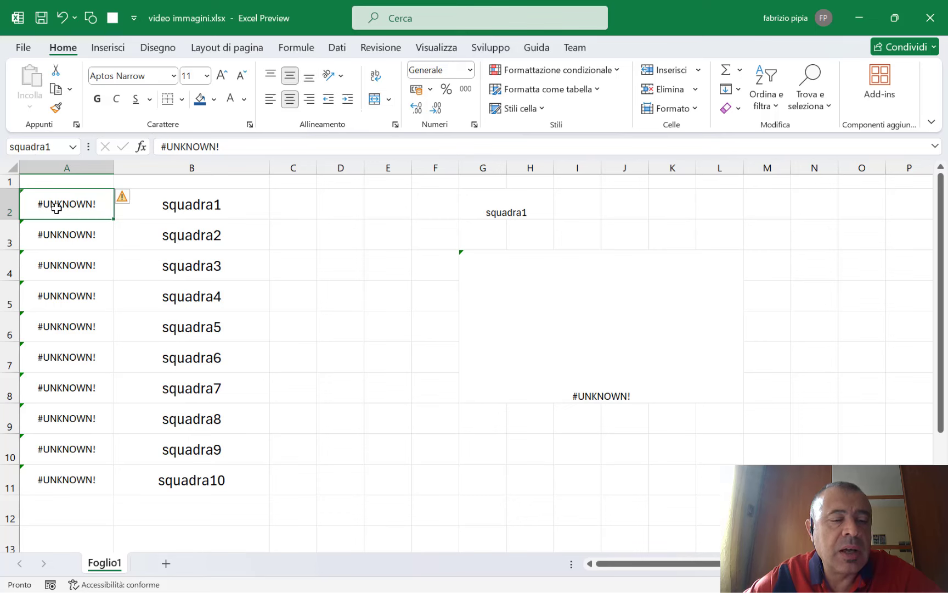
- Insert all ten logo files from this device into cells A2:A11 using Inserisci in cella
{"action": "left_click", "coordinate": [108, 48]}
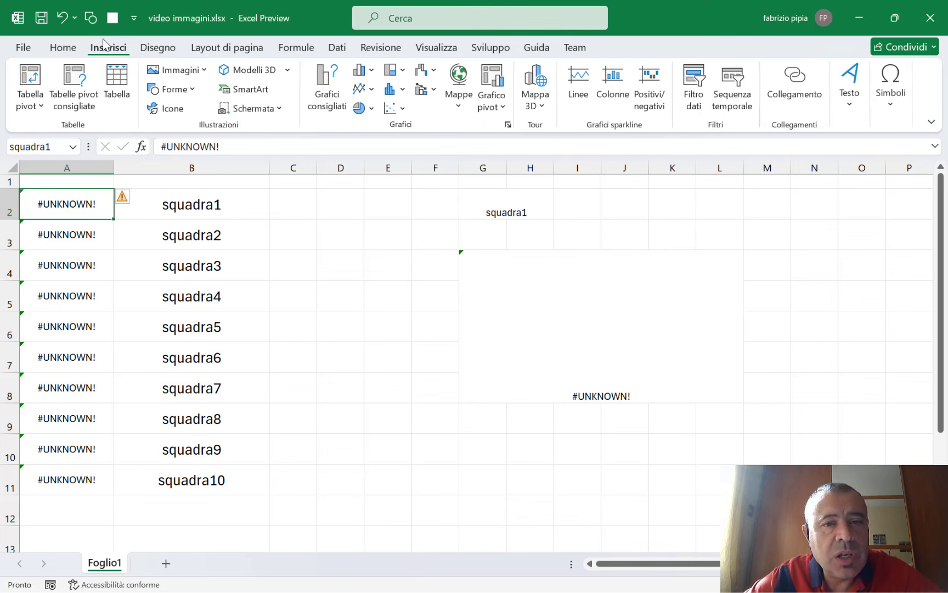
{"action": "left_click", "coordinate": [183, 70]}
{"action": "mouse_move", "coordinate": [202, 91]}
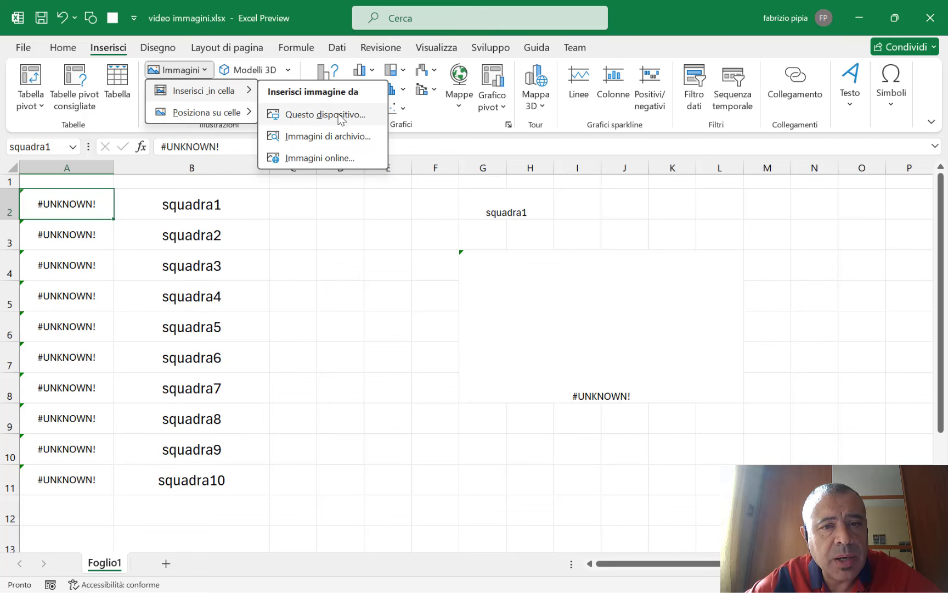
{"action": "left_click", "coordinate": [339, 114]}
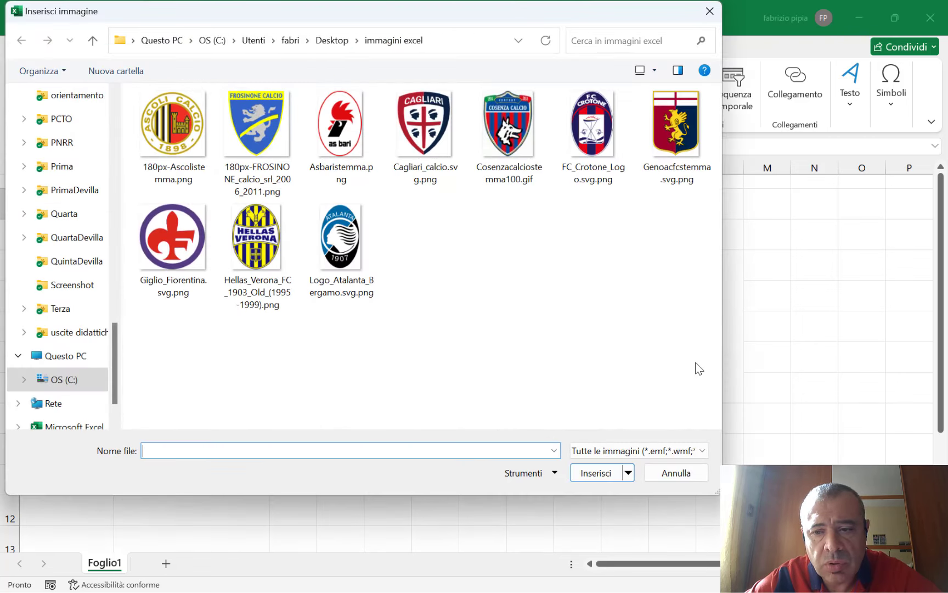
{"action": "left_click_drag", "start_coordinate": [696, 362], "coordinate": [169, 123]}
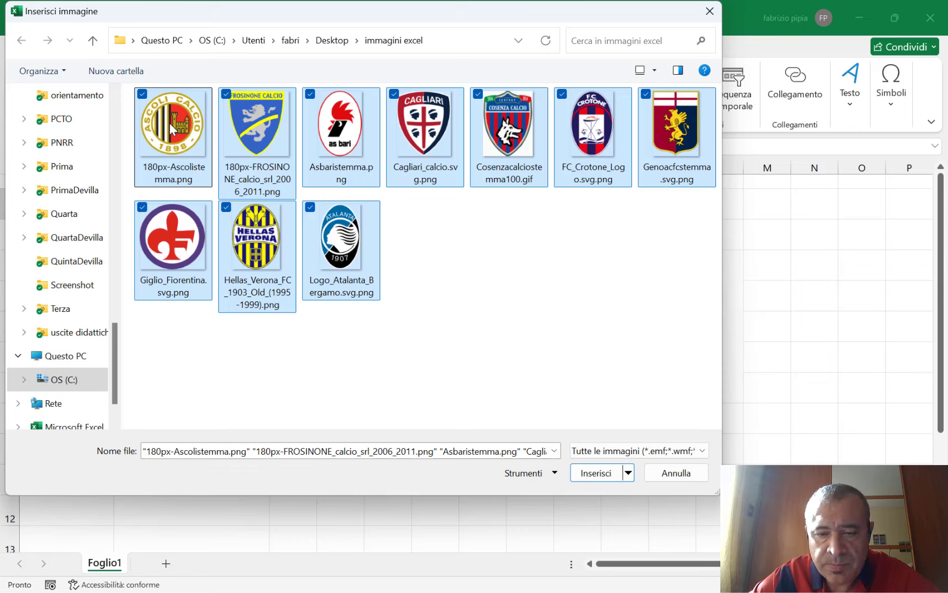
{"action": "key", "text": "Return"}
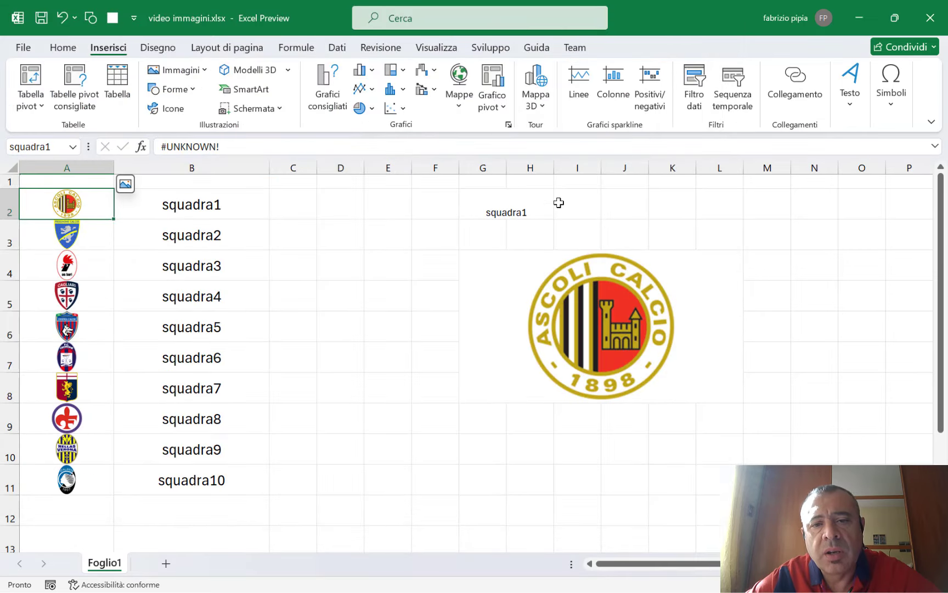
{"action": "left_click", "coordinate": [519, 196]}
- Choose squadra4 in G2 to show the Cagliari crest, then select A2:A11
{"action": "left_click", "coordinate": [561, 213]}
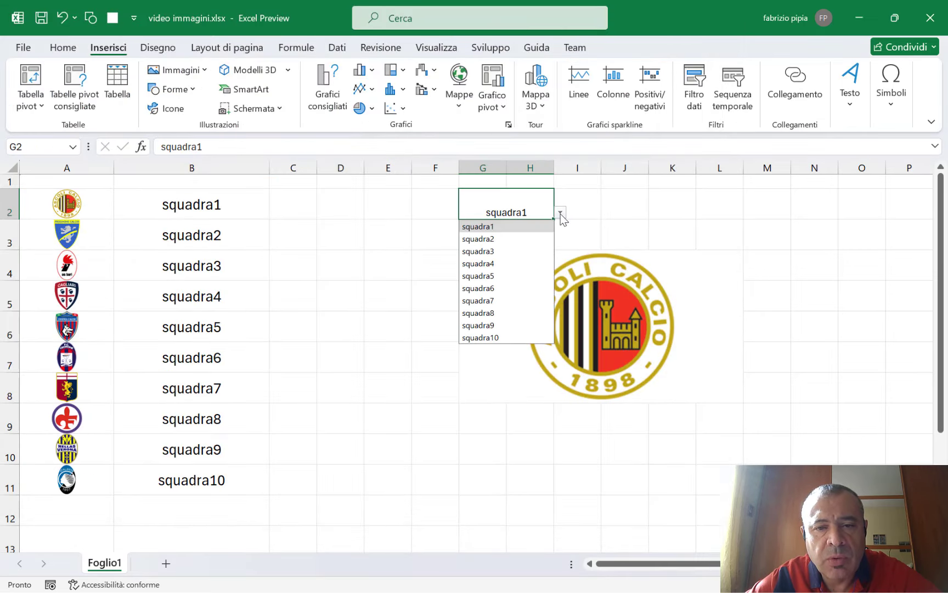
{"action": "left_click", "coordinate": [520, 267]}
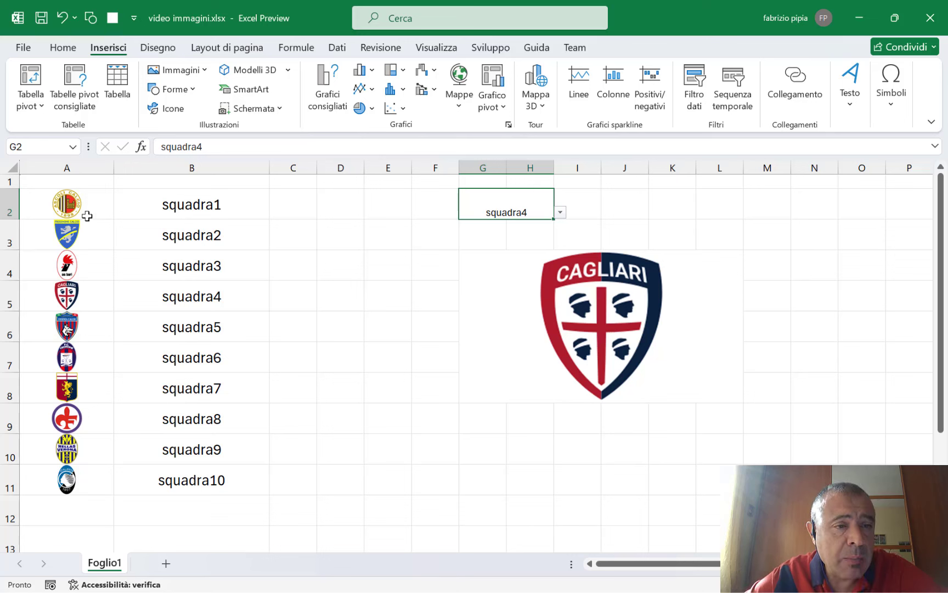
{"action": "left_click_drag", "start_coordinate": [53, 207], "coordinate": [57, 490]}
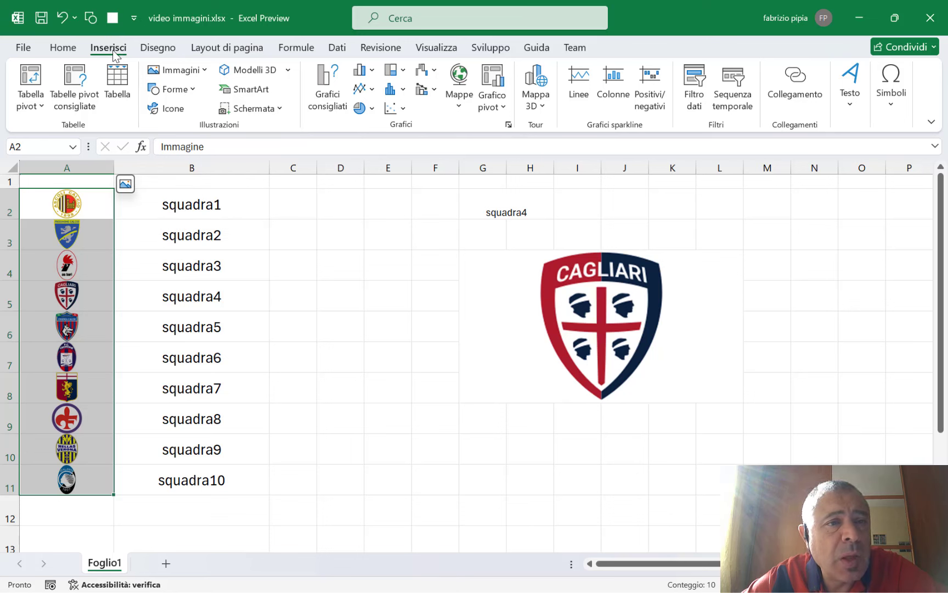
- Delete the logos in A2:A11 and the team names in B2:B11
{"action": "left_click", "coordinate": [172, 70]}
{"action": "mouse_move", "coordinate": [202, 112]}
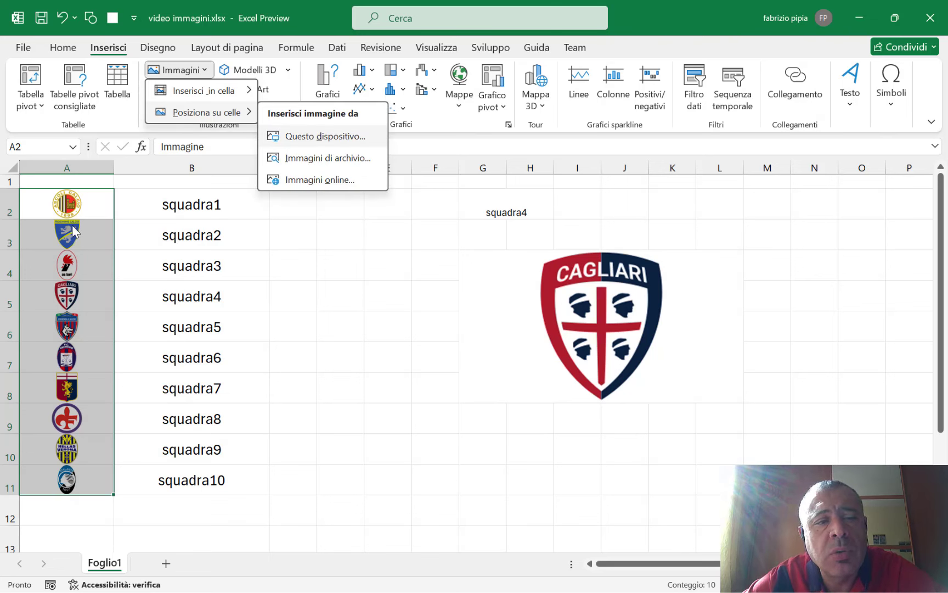
{"action": "key", "text": "Escape"}
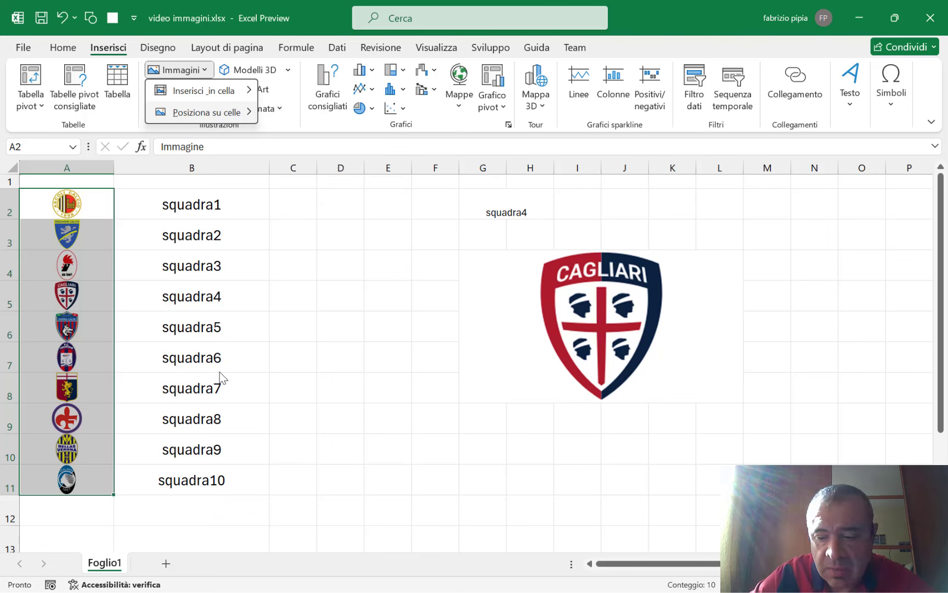
{"action": "key", "text": "Escape"}
{"action": "key", "text": "Delete"}
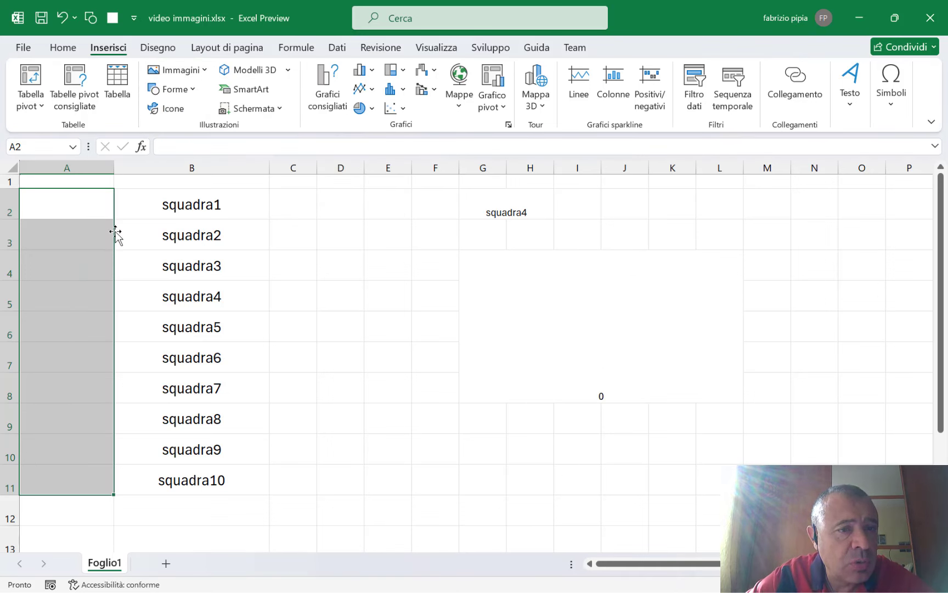
{"action": "left_click_drag", "start_coordinate": [169, 202], "coordinate": [201, 489]}
{"action": "key", "text": "Delete"}
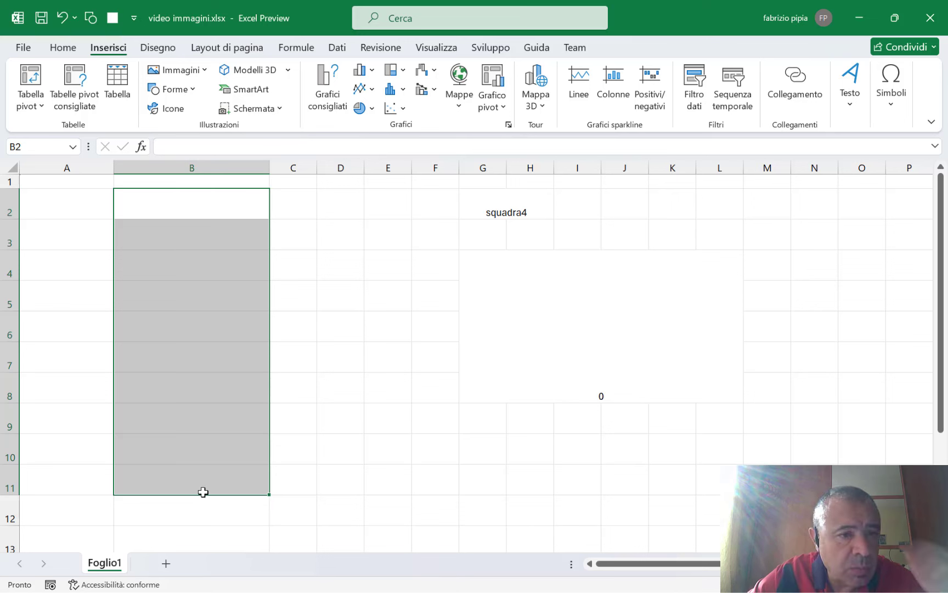
{"action": "left_click", "coordinate": [69, 205]}
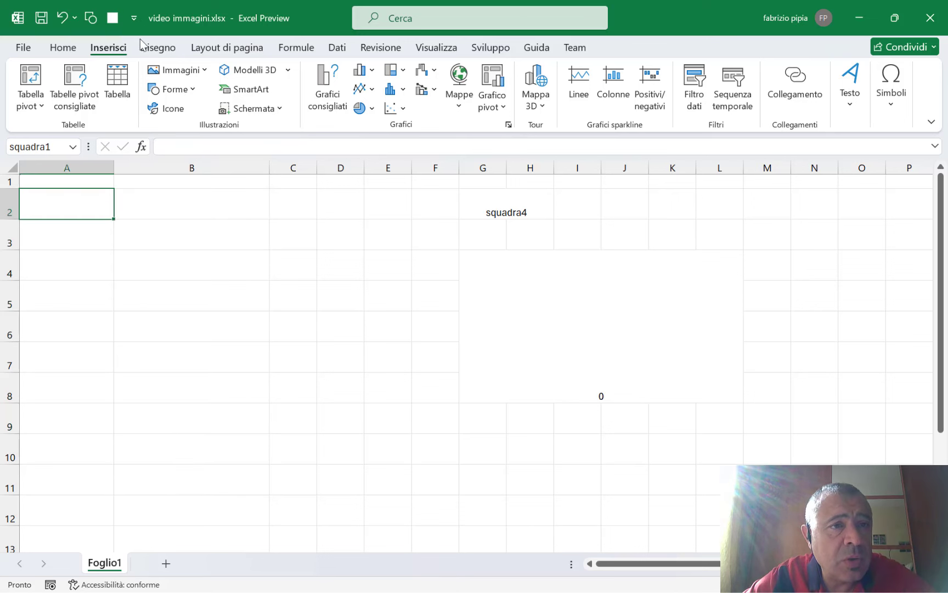
- Insert all ten logos with Posiziona su celle and drag the pile over columns C–F
{"action": "left_click", "coordinate": [187, 72]}
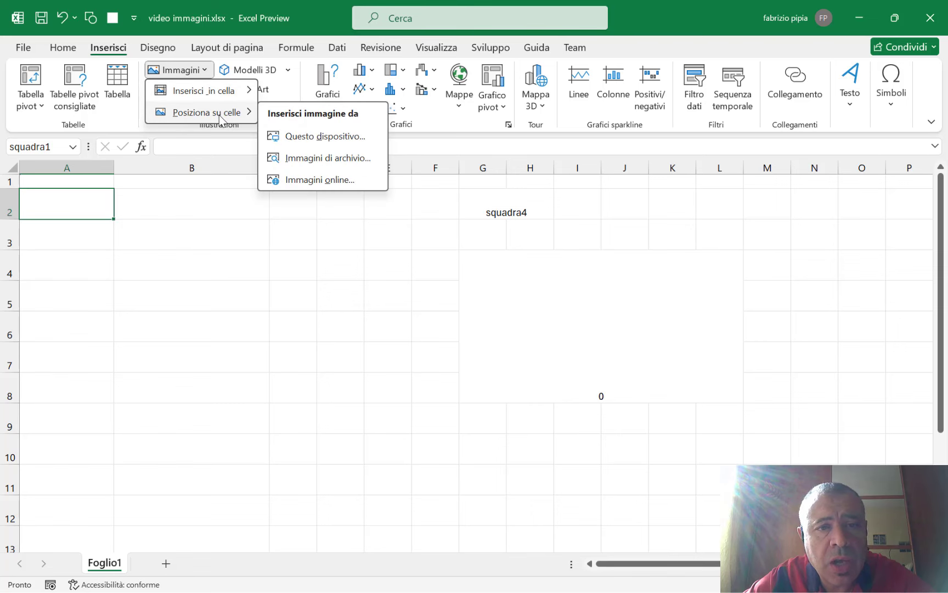
{"action": "left_click", "coordinate": [337, 138]}
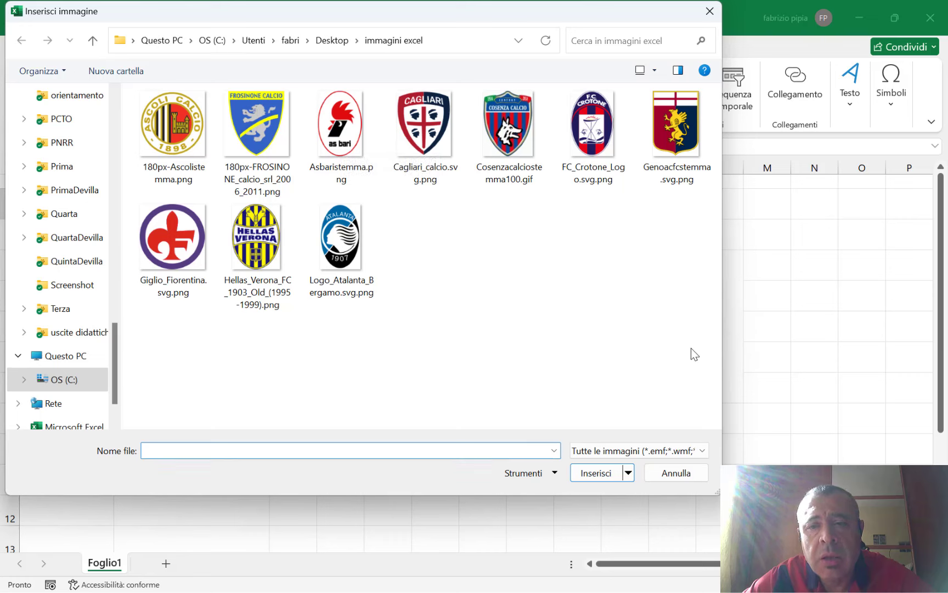
{"action": "left_click_drag", "start_coordinate": [692, 348], "coordinate": [177, 134]}
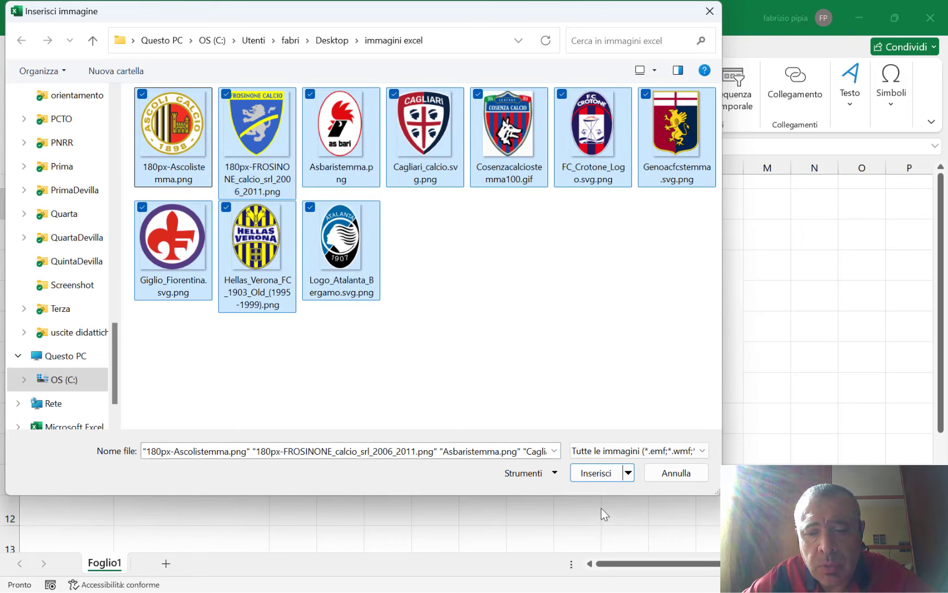
{"action": "left_click", "coordinate": [607, 474]}
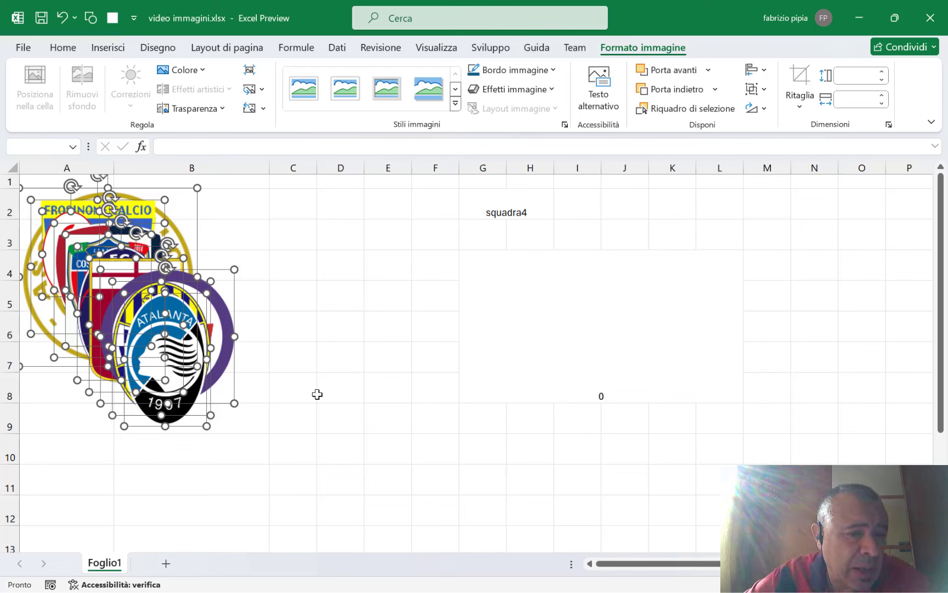
{"action": "left_click_drag", "start_coordinate": [119, 277], "coordinate": [349, 323]}
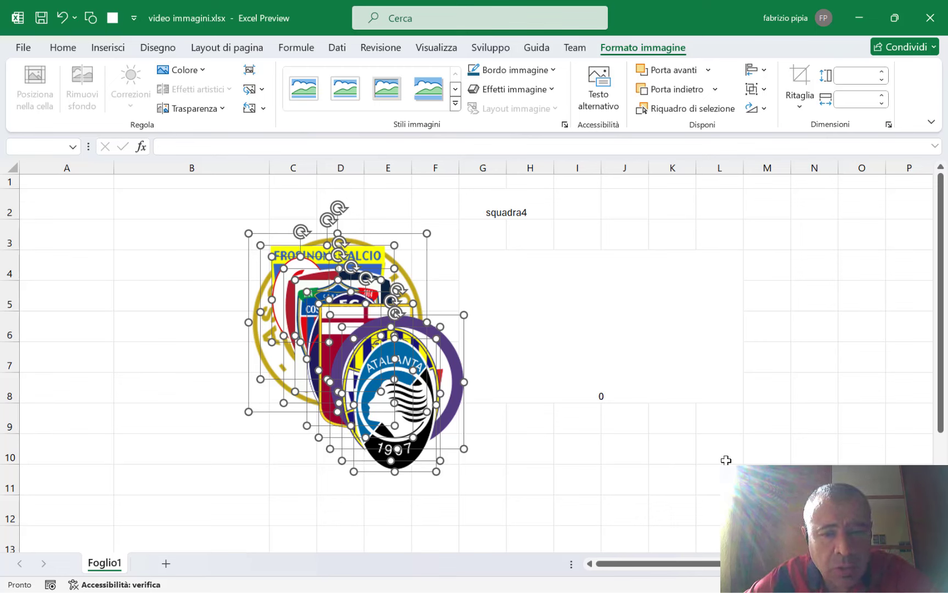
{"action": "left_click", "coordinate": [580, 492]}
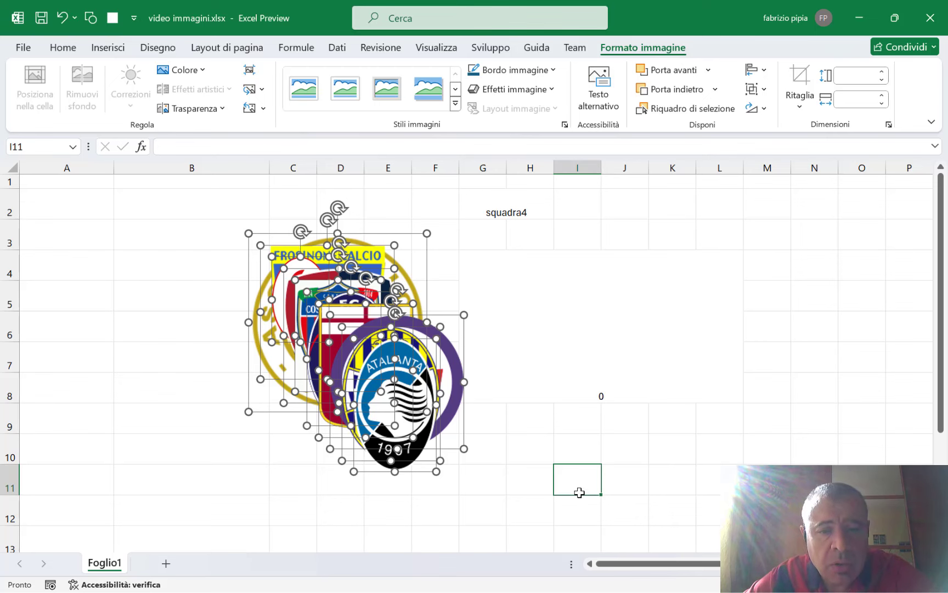
- Shrink the Atalanta logo to cell size and place it in cell A2
{"action": "left_click", "coordinate": [408, 423]}
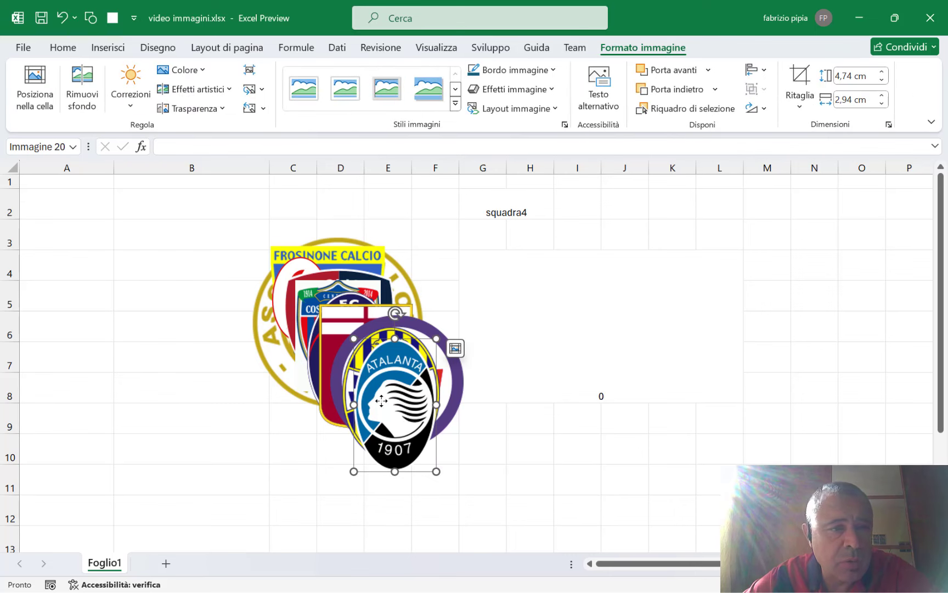
{"action": "mouse_move", "coordinate": [381, 401]}
{"action": "left_mouse_down"}
{"action": "mouse_move", "coordinate": [98, 282]}
{"action": "mouse_move", "coordinate": [82, 287]}
{"action": "left_mouse_up"}
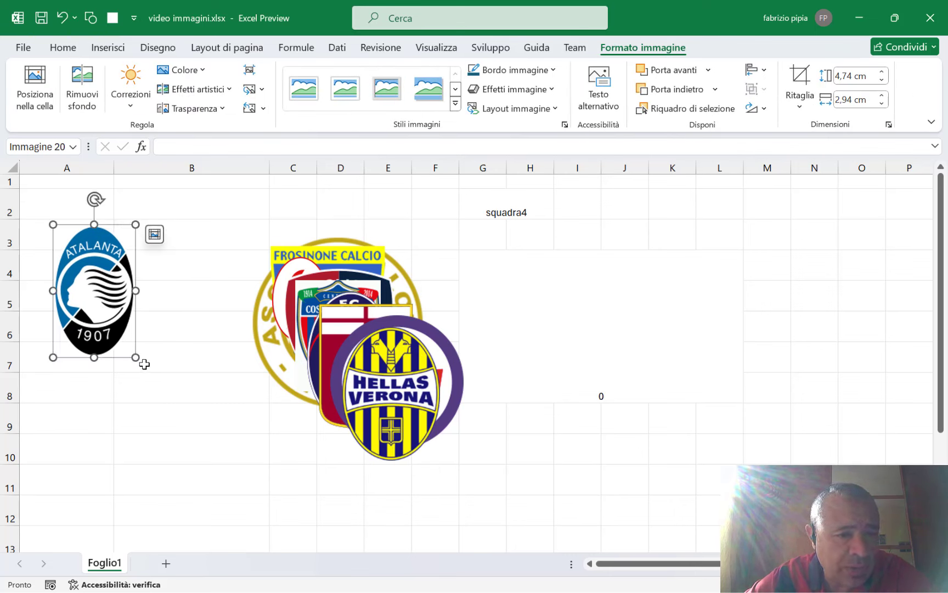
{"action": "mouse_move", "coordinate": [135, 358]}
{"action": "left_mouse_down"}
{"action": "mouse_move", "coordinate": [68, 253]}
{"action": "mouse_move", "coordinate": [60, 206]}
{"action": "left_mouse_up"}
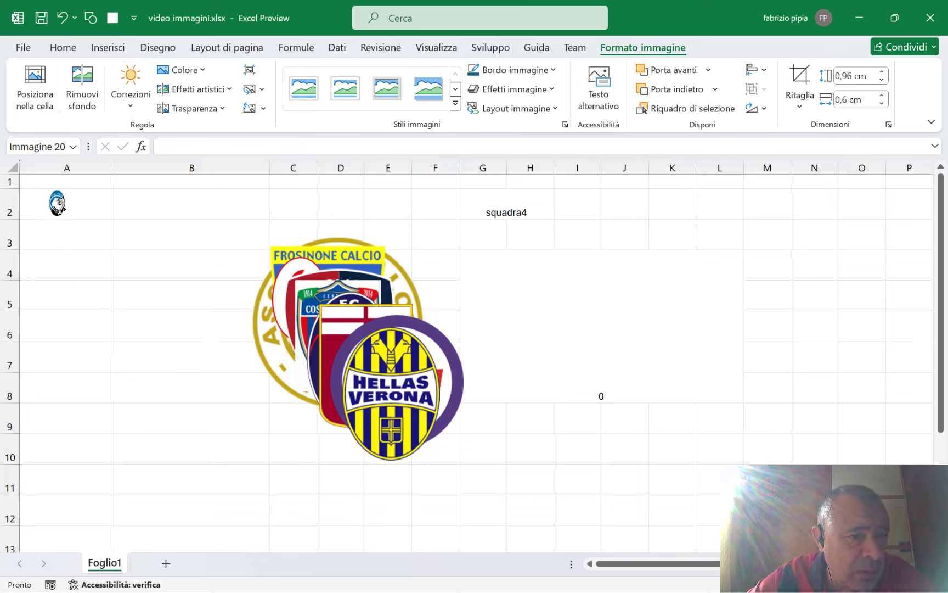
{"action": "left_click_drag", "start_coordinate": [63, 207], "coordinate": [61, 207]}
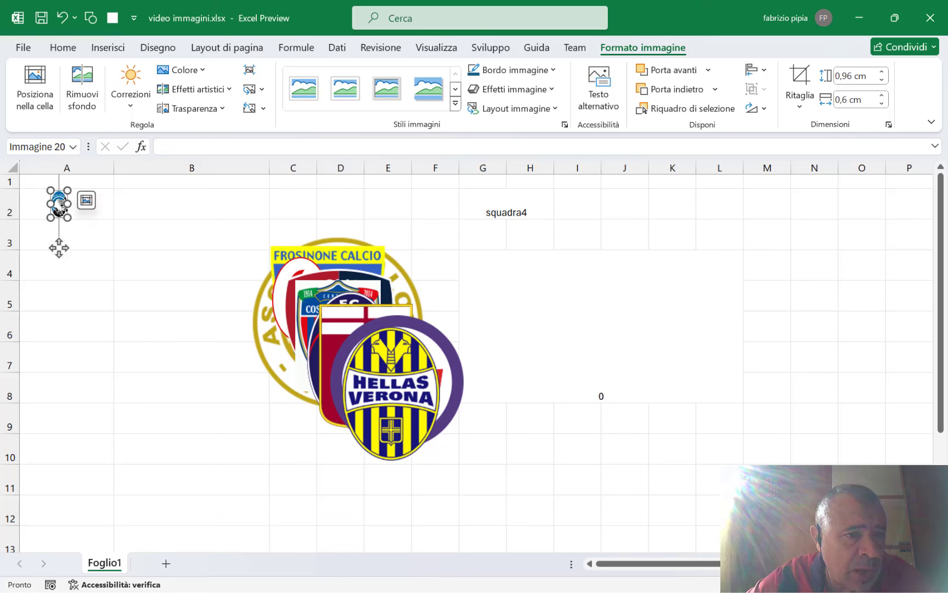
- Shrink the Hellas Verona and Fiorentina logos, fitting Fiorentina into cell A4
{"action": "left_click", "coordinate": [414, 394]}
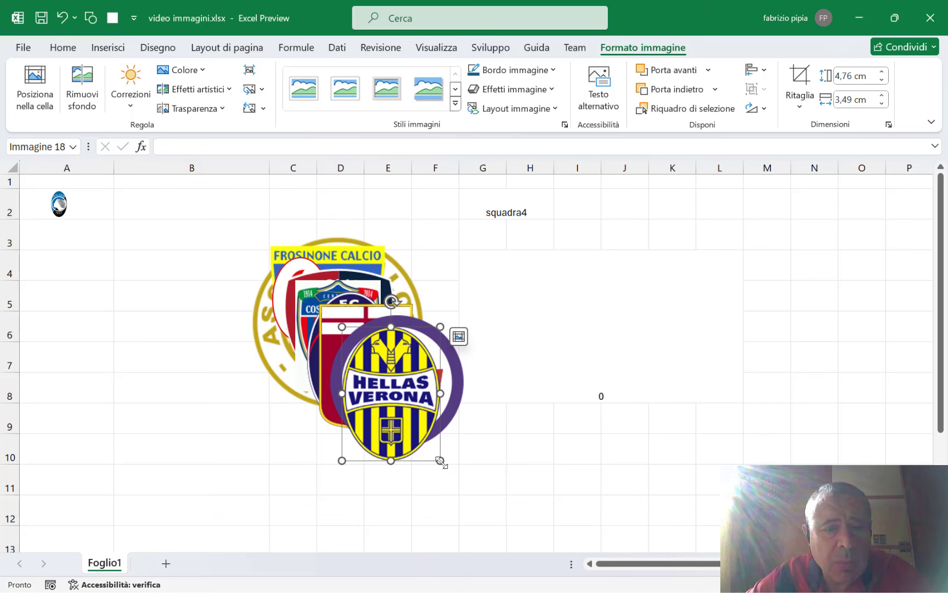
{"action": "mouse_move", "coordinate": [435, 450]}
{"action": "left_mouse_down"}
{"action": "mouse_move", "coordinate": [366, 350]}
{"action": "mouse_move", "coordinate": [73, 222]}
{"action": "mouse_move", "coordinate": [60, 273]}
{"action": "left_mouse_up"}
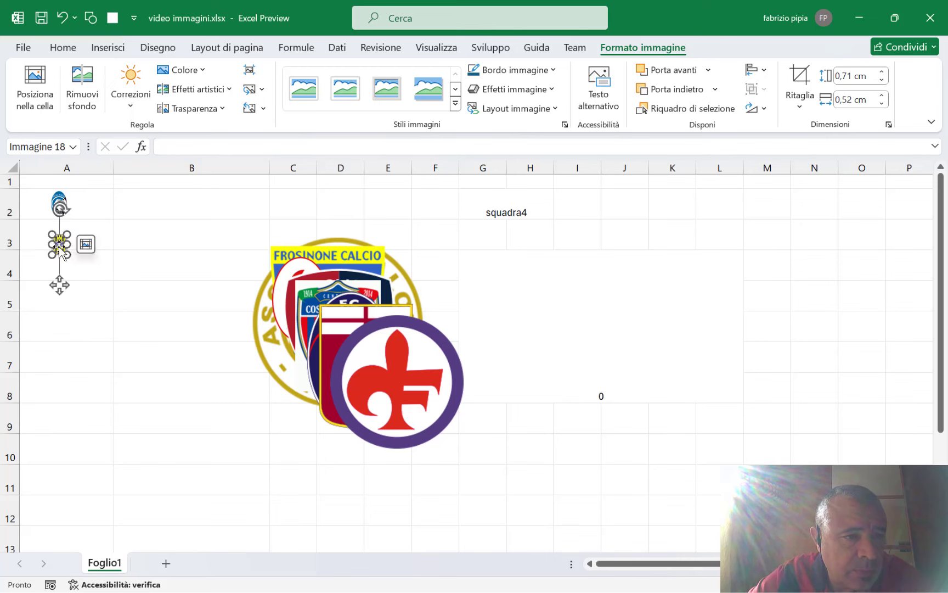
{"action": "mouse_move", "coordinate": [438, 428]}
{"action": "left_mouse_down"}
{"action": "mouse_move", "coordinate": [225, 351]}
{"action": "mouse_move", "coordinate": [79, 278]}
{"action": "left_mouse_up"}
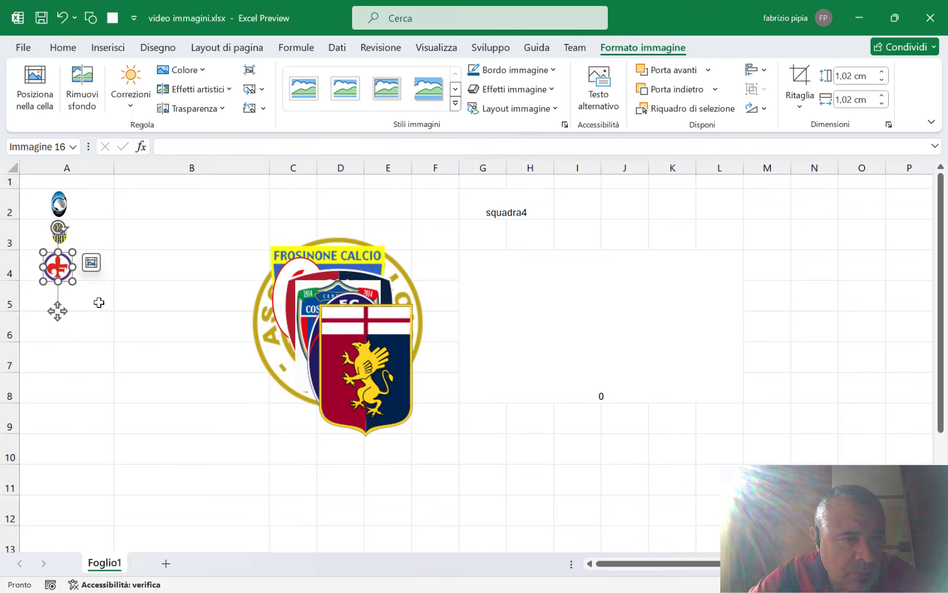
{"action": "scroll", "coordinate": [57, 312], "scroll_direction": "up", "scroll_amount": 3, "text": "ctrl"}
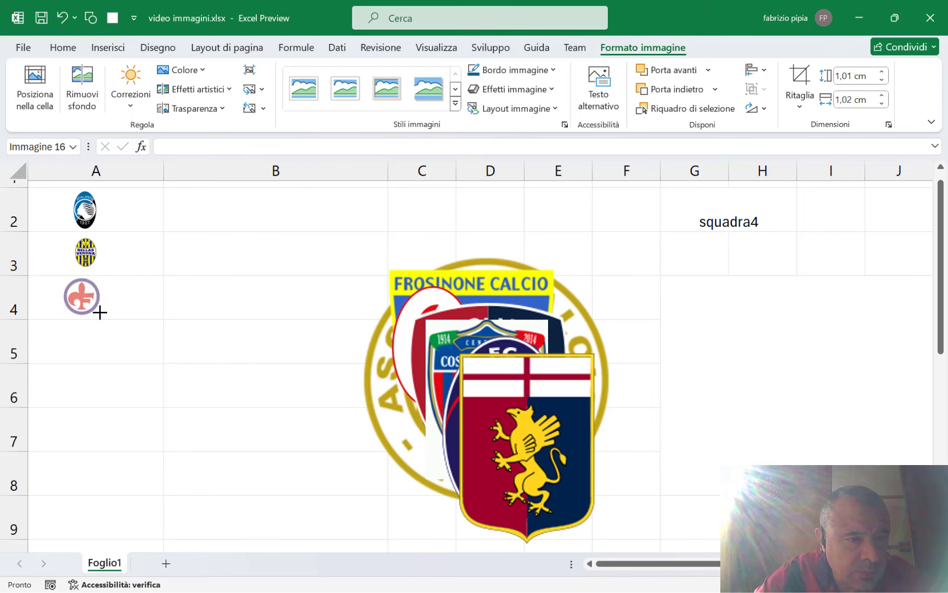
{"action": "left_click_drag", "start_coordinate": [113, 320], "coordinate": [105, 314]}
- Shrink the Genoa, Crotone and Cosenza logos into cells A5, A6 and A7
{"action": "left_click", "coordinate": [527, 439]}
{"action": "mouse_move", "coordinate": [456, 352]}
{"action": "left_mouse_down"}
{"action": "mouse_move", "coordinate": [554, 448]}
{"action": "mouse_move", "coordinate": [86, 292]}
{"action": "left_mouse_up"}
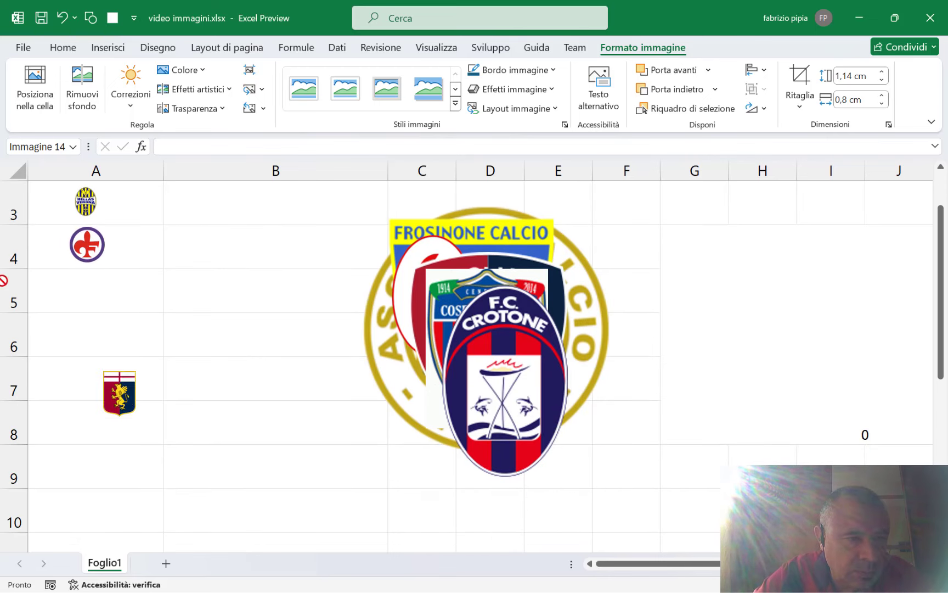
{"action": "left_click", "coordinate": [565, 307]}
{"action": "mouse_move", "coordinate": [574, 281]}
{"action": "left_mouse_down"}
{"action": "mouse_move", "coordinate": [542, 438]}
{"action": "mouse_move", "coordinate": [91, 333]}
{"action": "left_mouse_up"}
{"action": "left_click", "coordinate": [489, 351]}
{"action": "mouse_move", "coordinate": [426, 269]}
{"action": "left_mouse_down"}
{"action": "mouse_move", "coordinate": [529, 391]}
{"action": "mouse_move", "coordinate": [84, 379]}
{"action": "left_mouse_up"}
- Shrink the Cagliari and Bari logos into cells A8 and A9
{"action": "left_click", "coordinate": [488, 351]}
{"action": "mouse_move", "coordinate": [406, 247]}
{"action": "left_mouse_down"}
{"action": "mouse_move", "coordinate": [546, 414]}
{"action": "mouse_move", "coordinate": [84, 422]}
{"action": "left_mouse_up"}
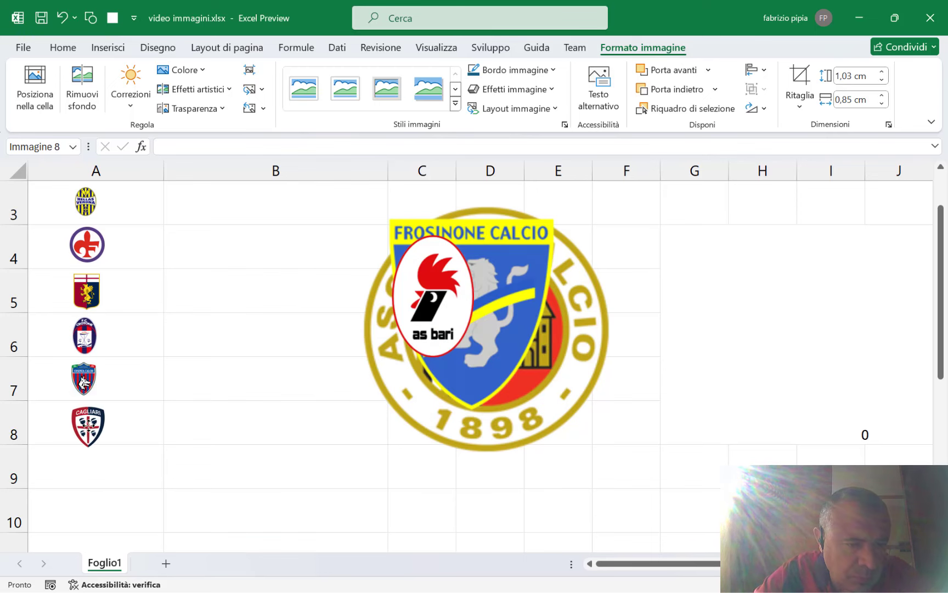
{"action": "left_click", "coordinate": [434, 297]}
{"action": "mouse_move", "coordinate": [392, 237]}
{"action": "left_mouse_down"}
{"action": "mouse_move", "coordinate": [445, 314]}
{"action": "mouse_move", "coordinate": [79, 466]}
{"action": "left_mouse_up"}
- Fit the Frosinone logo into A10 and the Ascoli logo, resized to 0,98 cm, into A11
{"action": "left_click", "coordinate": [472, 307]}
{"action": "mouse_move", "coordinate": [391, 221]}
{"action": "left_mouse_down"}
{"action": "mouse_move", "coordinate": [415, 260]}
{"action": "mouse_move", "coordinate": [532, 375]}
{"action": "mouse_move", "coordinate": [87, 425]}
{"action": "left_mouse_up"}
{"action": "left_click", "coordinate": [549, 329]}
{"action": "left_click_drag", "start_coordinate": [616, 366], "coordinate": [425, 220]}
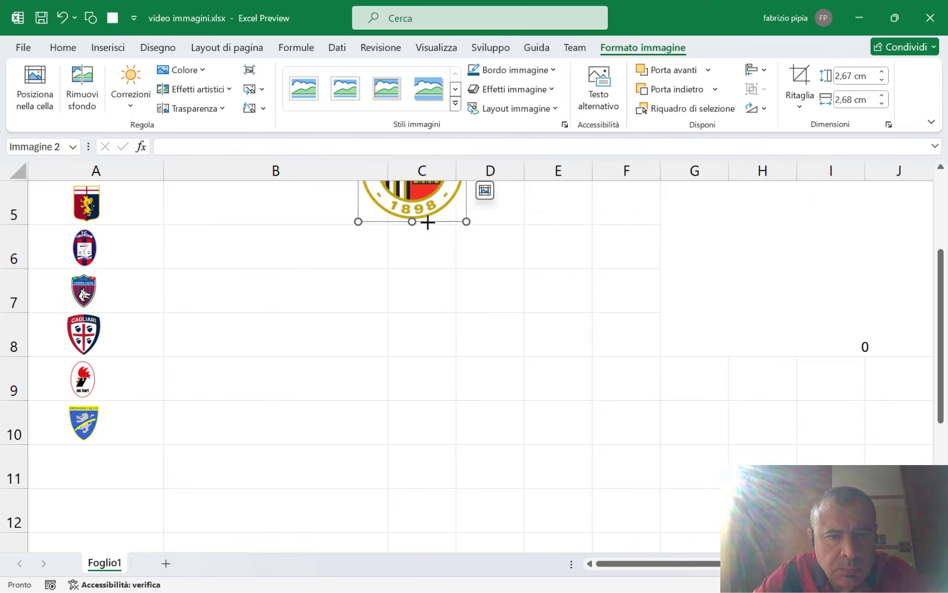
{"action": "scroll", "coordinate": [417, 316], "scroll_direction": "up", "scroll_amount": 3}
{"action": "left_click_drag", "start_coordinate": [418, 316], "coordinate": [400, 298]}
{"action": "scroll", "coordinate": [399, 298], "scroll_direction": "down", "scroll_amount": 3}
{"action": "left_click_drag", "start_coordinate": [292, 277], "coordinate": [82, 457]}
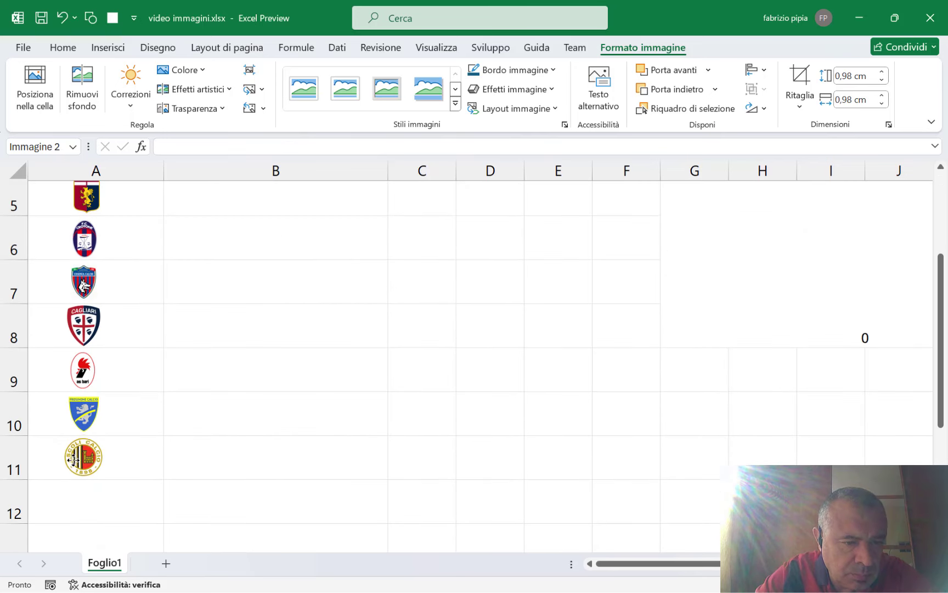
{"action": "left_click", "coordinate": [322, 393]}
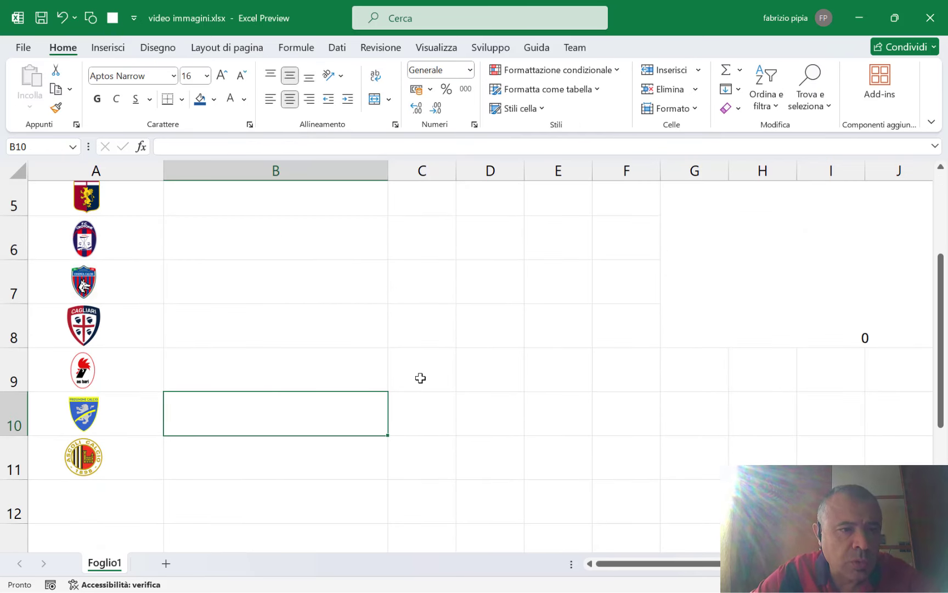
- Select all ten team logos at once with Ctrl+A
{"action": "scroll", "coordinate": [420, 377], "scroll_direction": "left", "scroll_amount": 2}
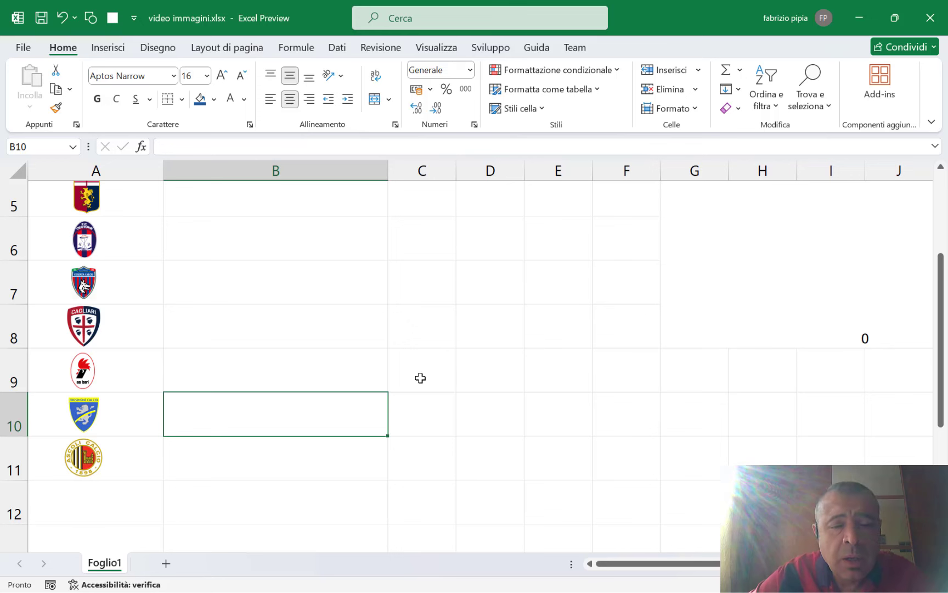
{"action": "left_click", "coordinate": [420, 377]}
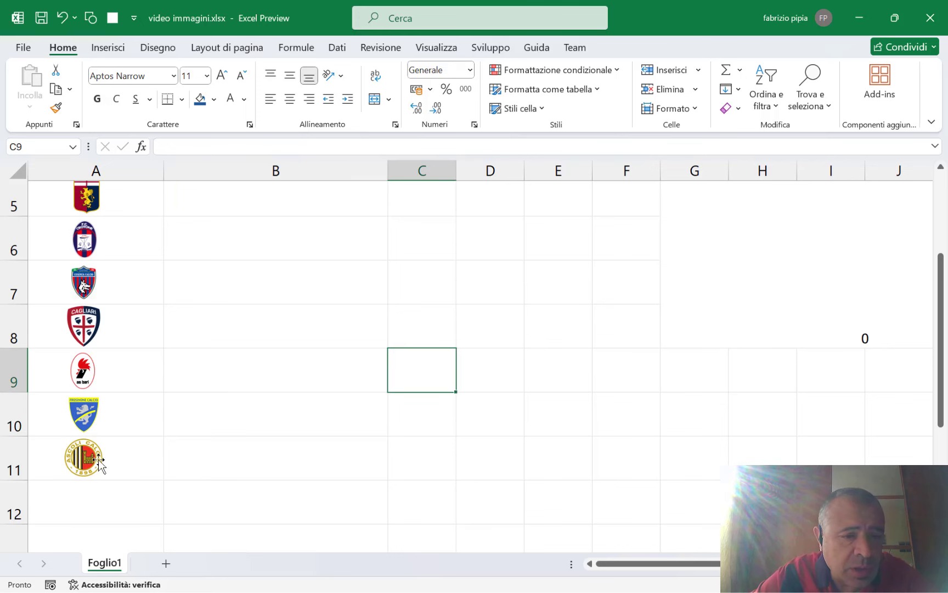
{"action": "left_click", "coordinate": [82, 454]}
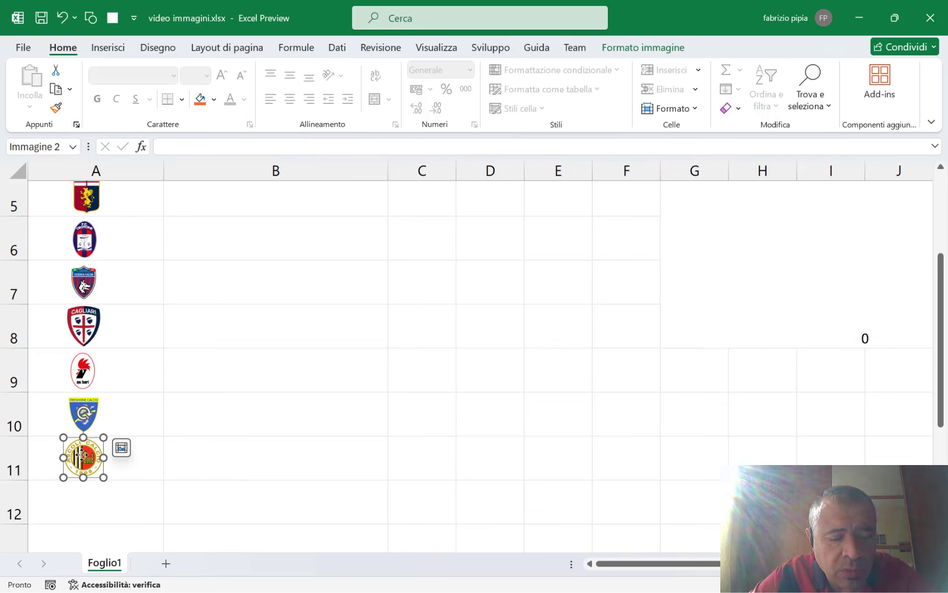
{"action": "key", "text": "ctrl+a"}
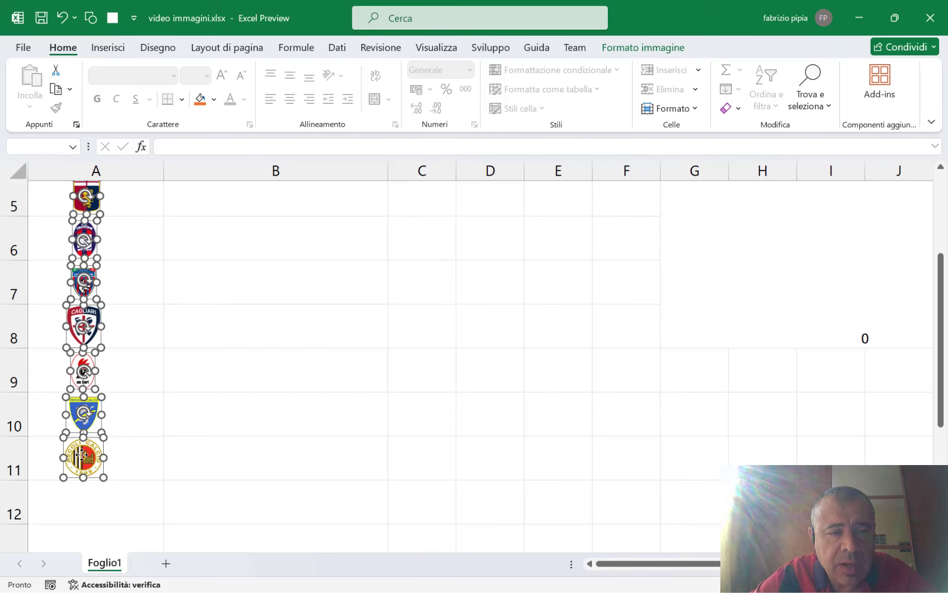
{"action": "scroll", "coordinate": [276, 300], "scroll_direction": "up", "scroll_amount": 2}
{"action": "scroll", "coordinate": [277, 300], "scroll_direction": "up", "scroll_amount": 1}
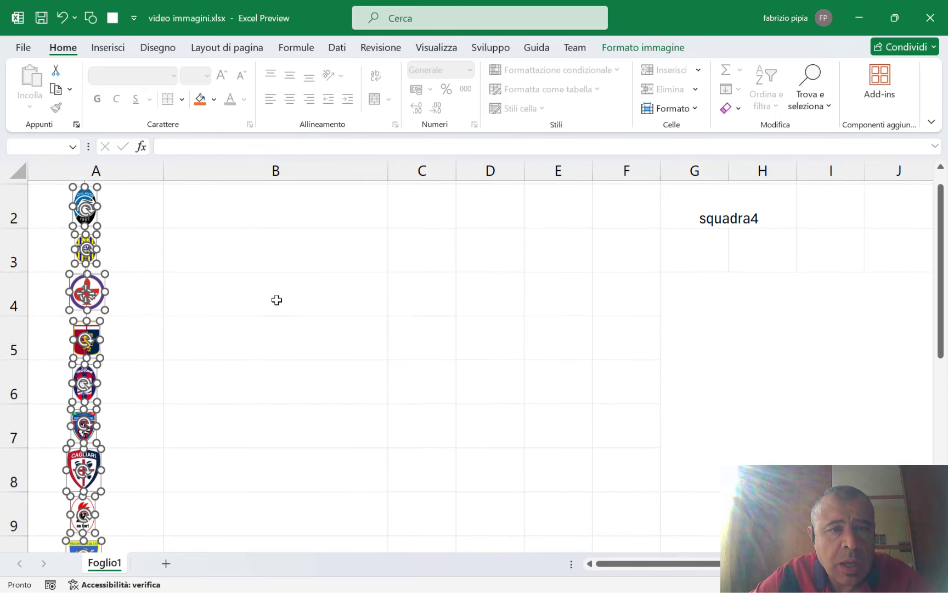
{"action": "scroll", "coordinate": [277, 300], "scroll_direction": "up", "scroll_amount": 1}
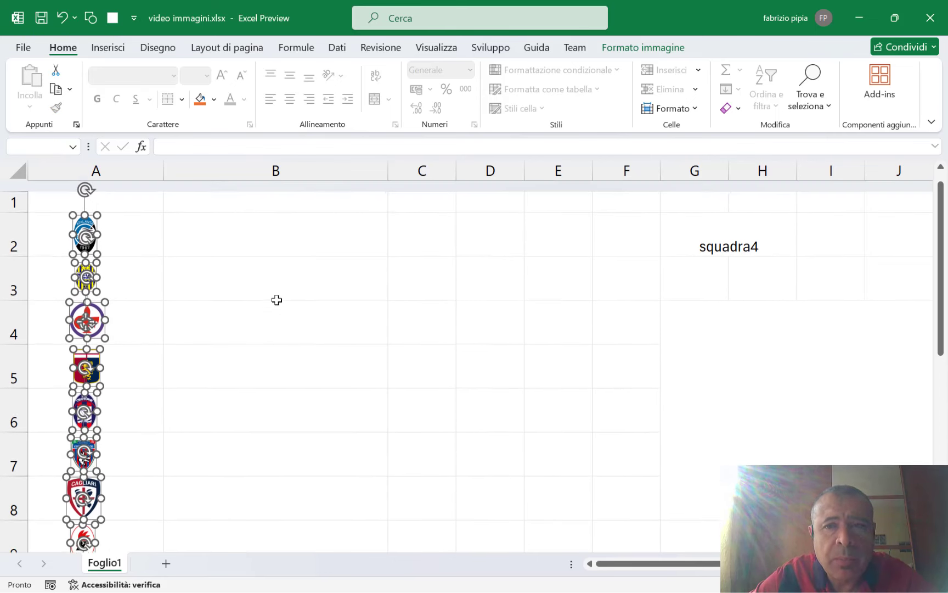
- Align the logos on a common vertical centre, undoing a mistaken horizontal alignment first
{"action": "left_click", "coordinate": [636, 51]}
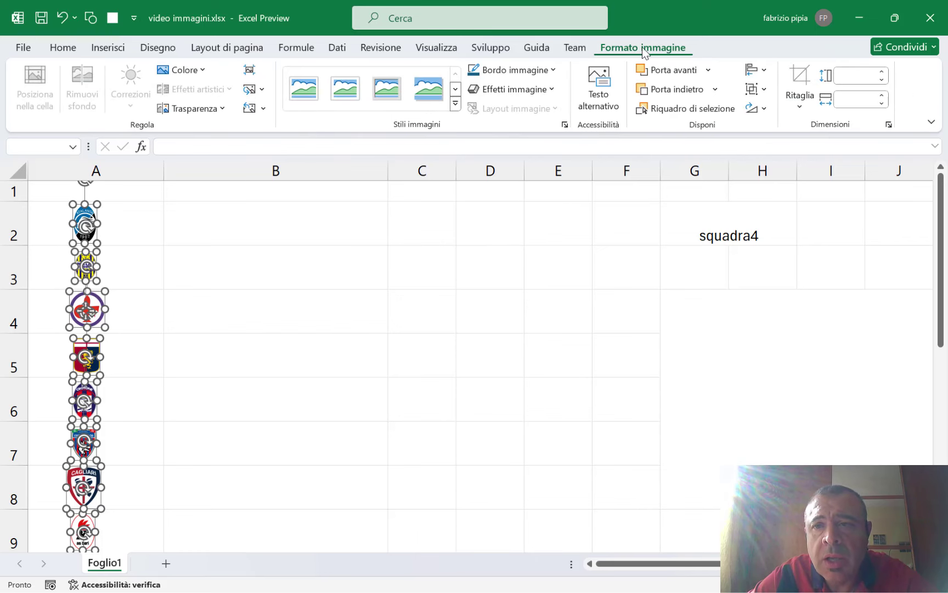
{"action": "left_click", "coordinate": [766, 71]}
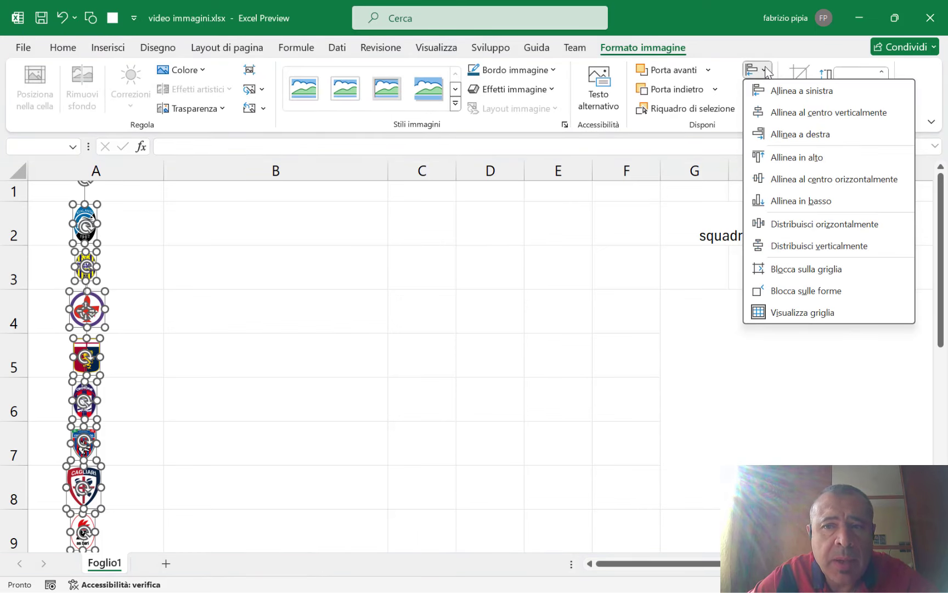
{"action": "left_click", "coordinate": [817, 186]}
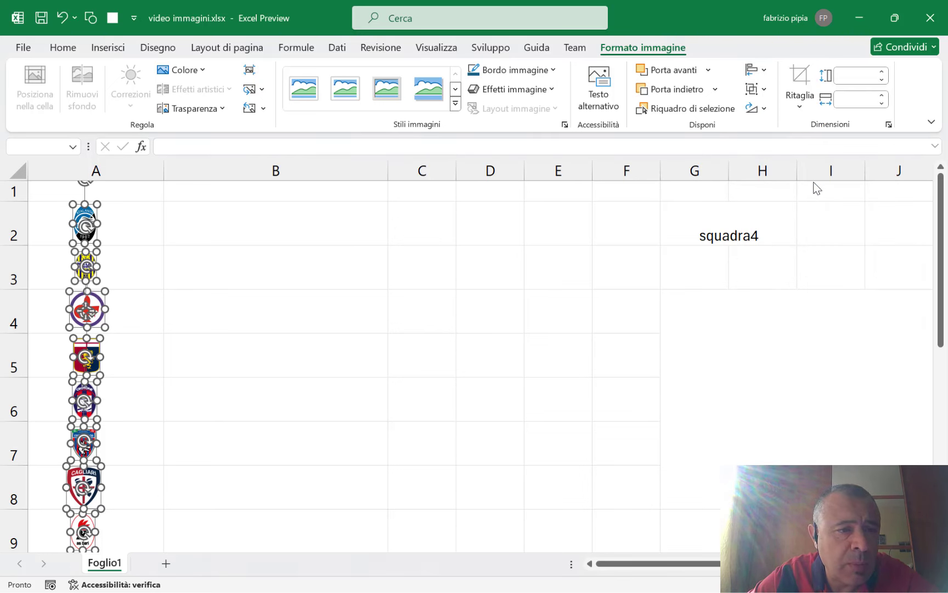
{"action": "key", "text": "ctrl+z"}
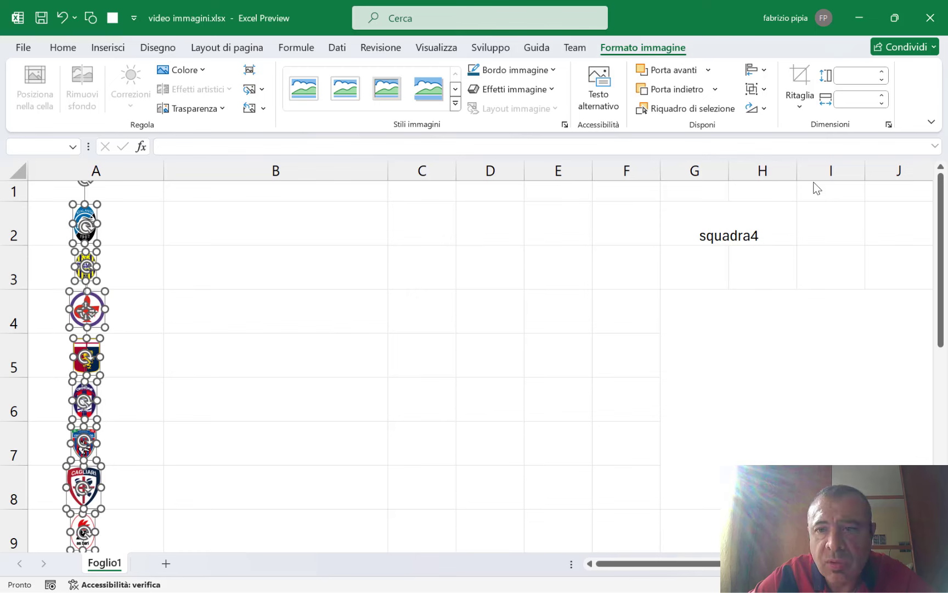
{"action": "left_click", "coordinate": [758, 70]}
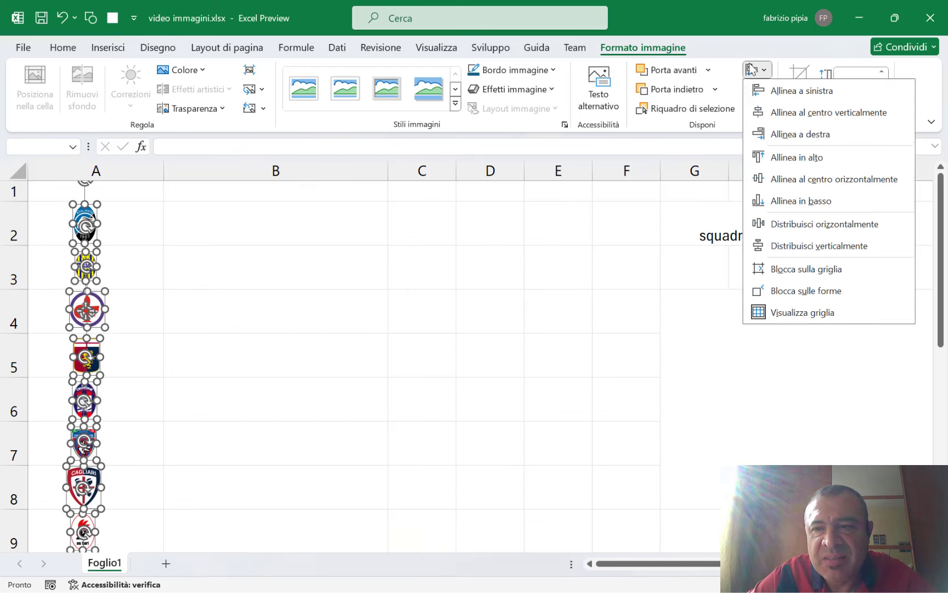
{"action": "left_click", "coordinate": [817, 112]}
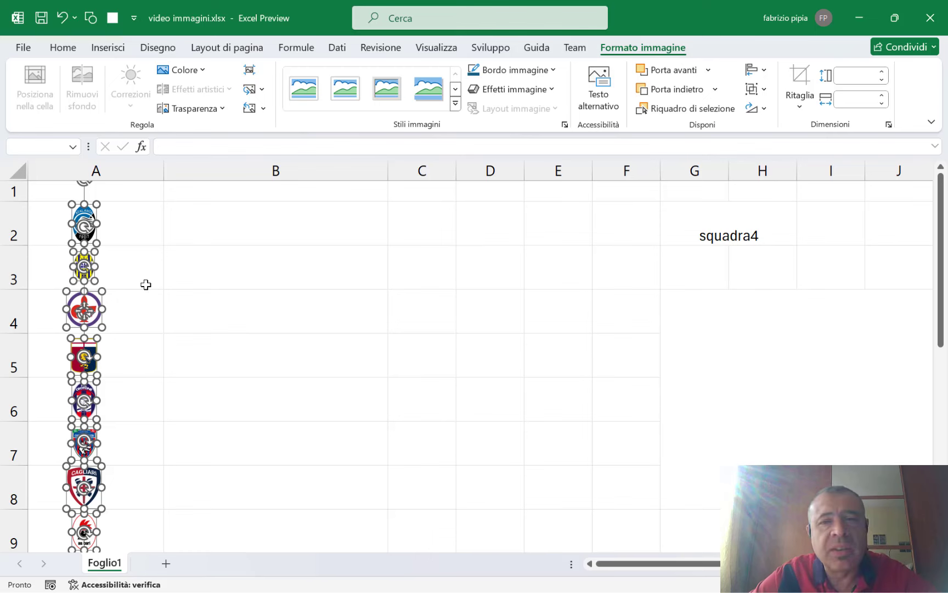
{"action": "left_click", "coordinate": [766, 70]}
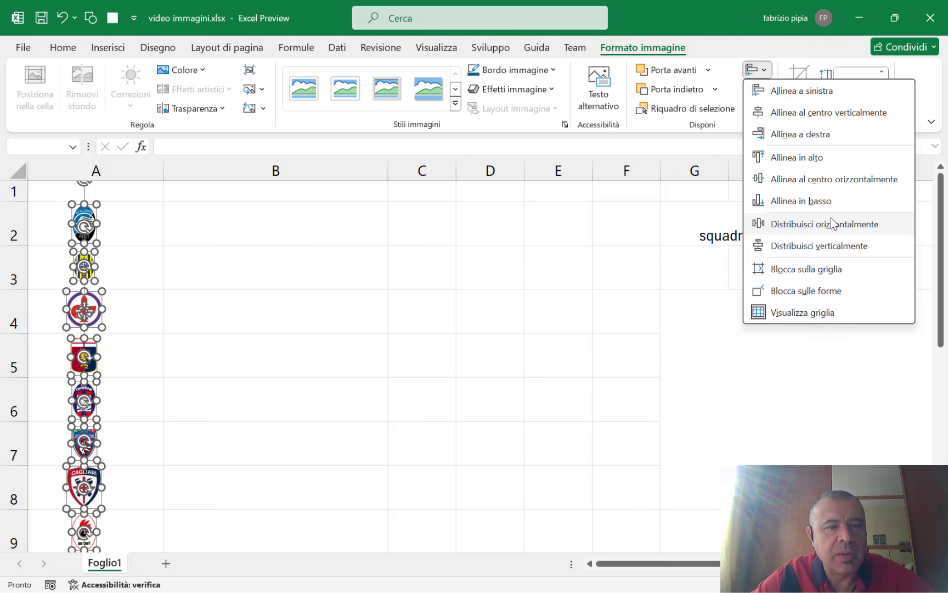
{"action": "left_click", "coordinate": [437, 266]}
{"action": "left_click", "coordinate": [267, 304]}
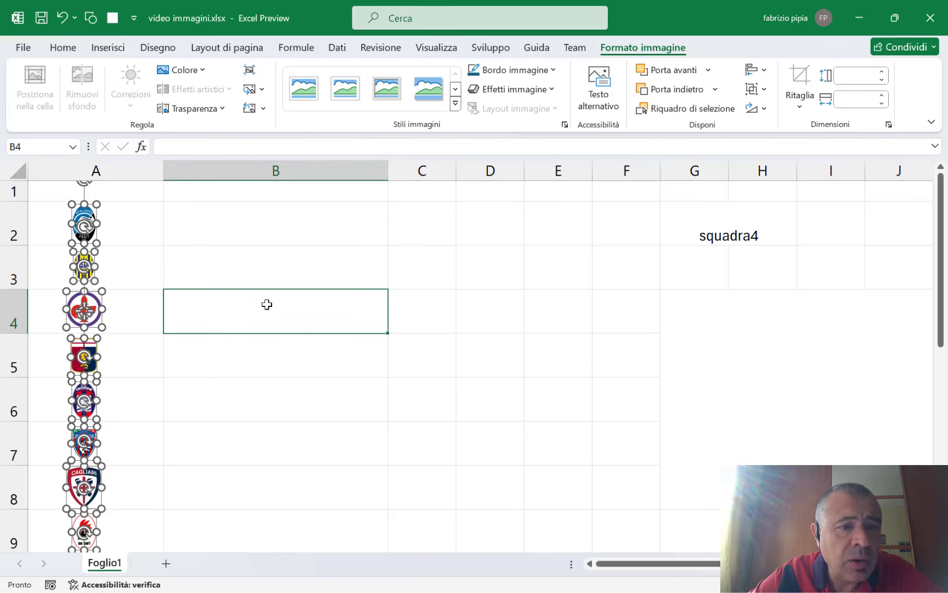
- Enter the ten team names, Atalanta through Ascoli, in B2:B11
{"action": "left_click", "coordinate": [278, 222]}
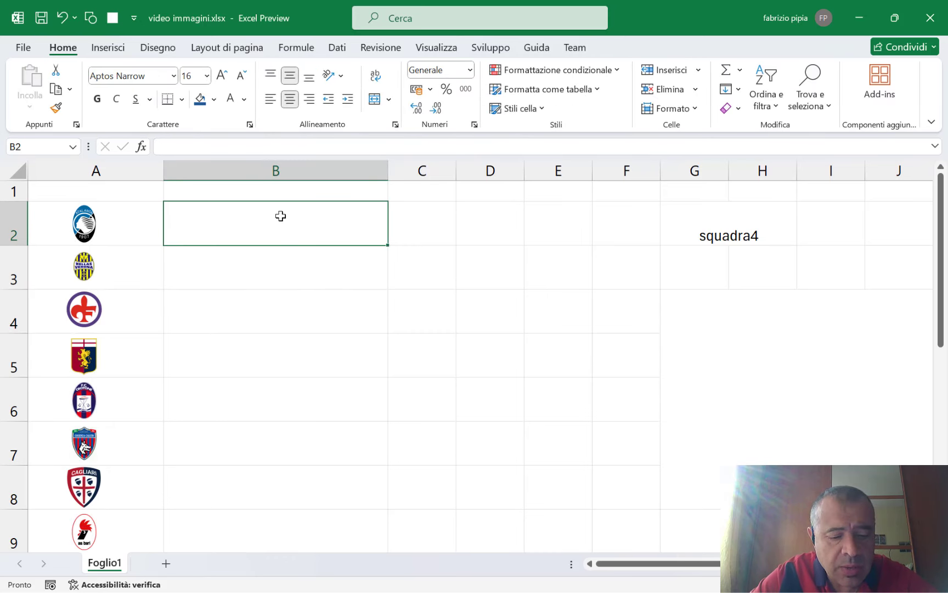
{"action": "type", "text": "Atalanta"}
{"action": "key", "text": "Return"}
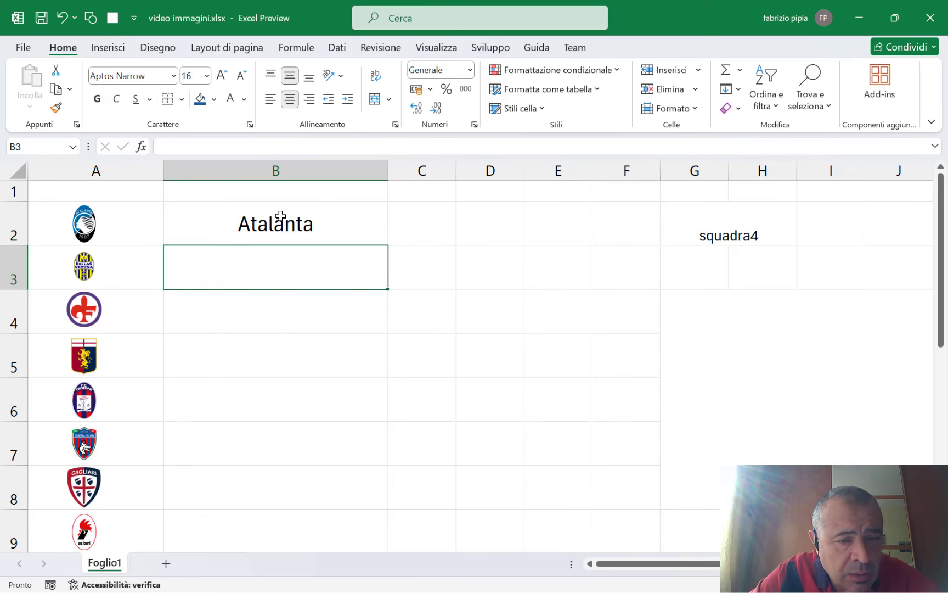
{"action": "type", "text": "Verona Fiorentina Genoa Crot"}
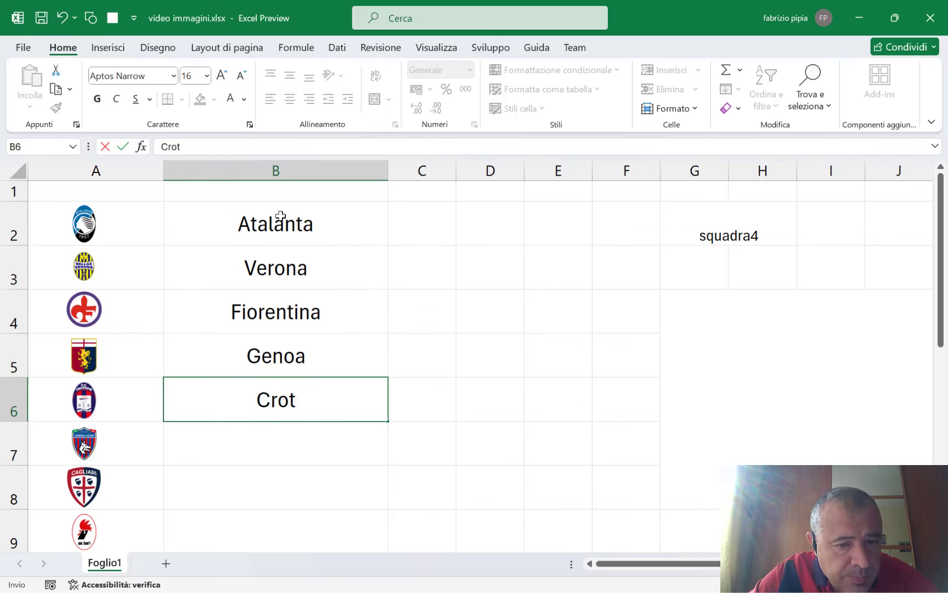
{"action": "type", "text": "one Cosenza Cagliari Bari Fros"}
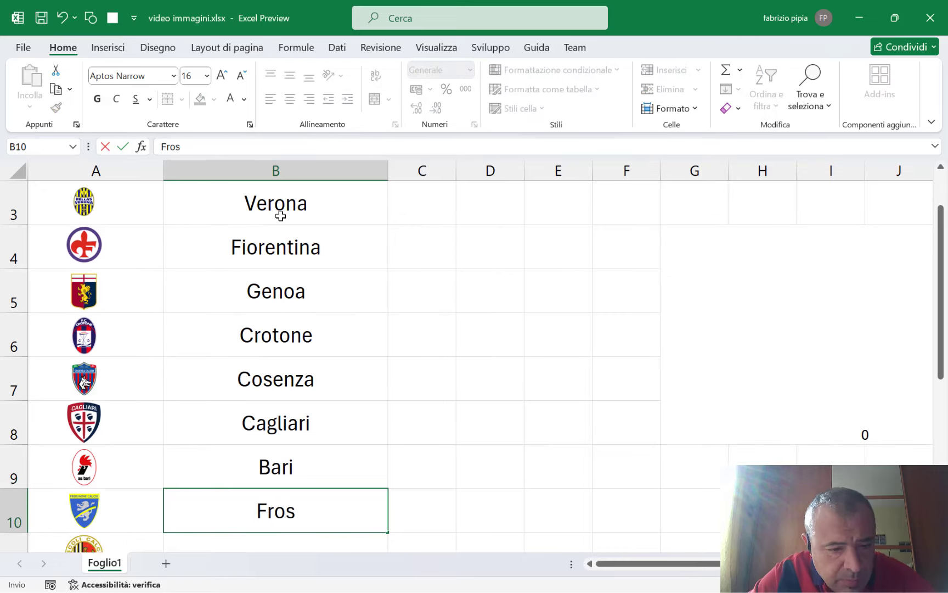
{"action": "type", "text": "inone Ascoli"}
{"action": "left_click", "coordinate": [490, 510]}
- Add the header 'Città' in C1 and 'Bergamo' in C2
{"action": "scroll", "coordinate": [506, 313], "scroll_direction": "down", "scroll_amount": 3, "text": "ctrl"}
{"action": "scroll", "coordinate": [355, 316], "scroll_direction": "up", "scroll_amount": 2, "text": "ctrl"}
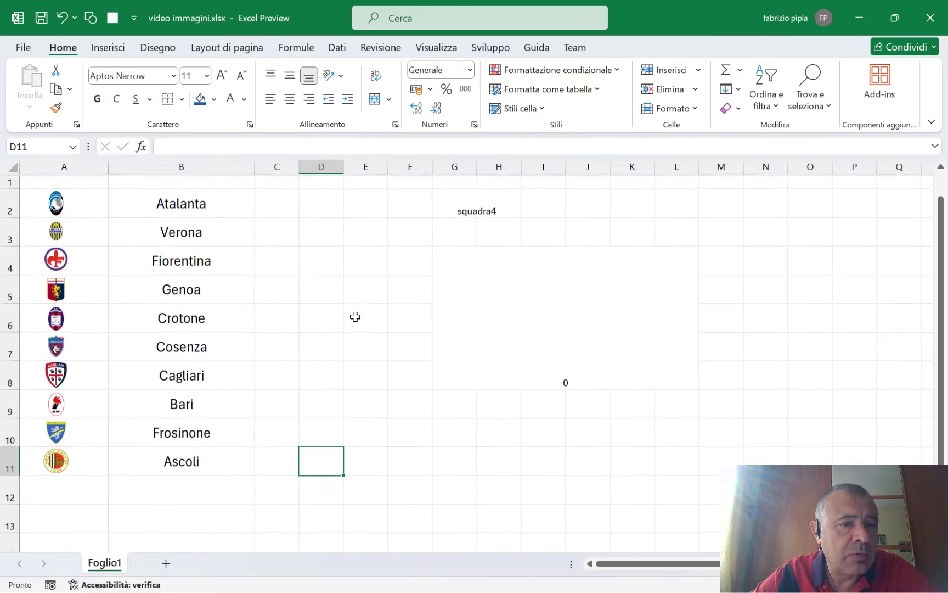
{"action": "left_click", "coordinate": [271, 179]}
{"action": "type", "text": "Città"}
{"action": "key", "text": "Return"}
{"action": "type", "text": "Bergamo"}
{"action": "key", "text": "Return"}
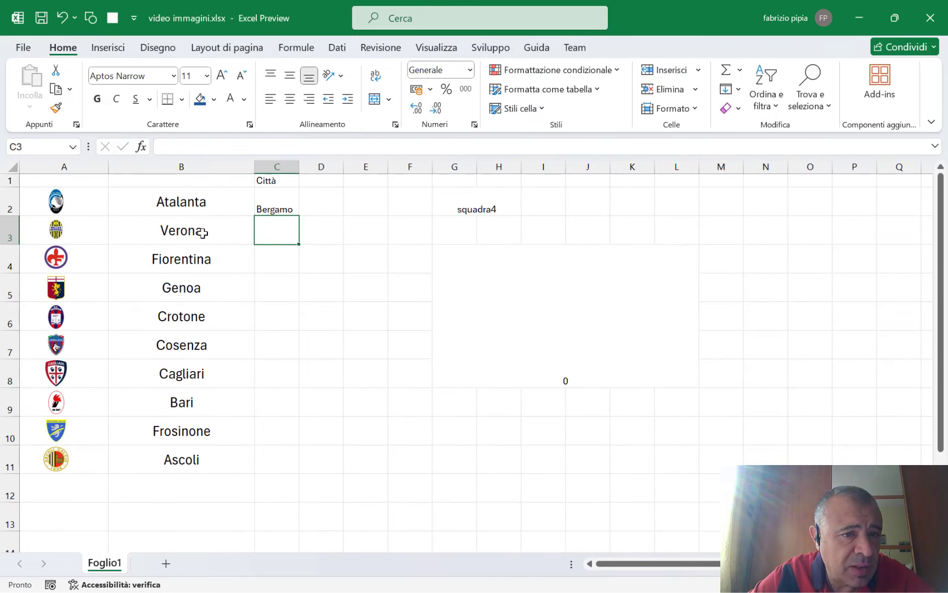
- Copy the team names from B3:B11 into C3, and paint C3's large-font formatting onto C2
{"action": "left_click_drag", "start_coordinate": [202, 233], "coordinate": [182, 460]}
{"action": "key", "text": "ctrl+c"}
{"action": "left_click", "coordinate": [277, 230]}
{"action": "key", "text": "ctrl+v"}
{"action": "left_click", "coordinate": [281, 228]}
{"action": "key", "text": "alt+h"}
{"action": "key", "text": "f"}
{"action": "key", "text": "p"}
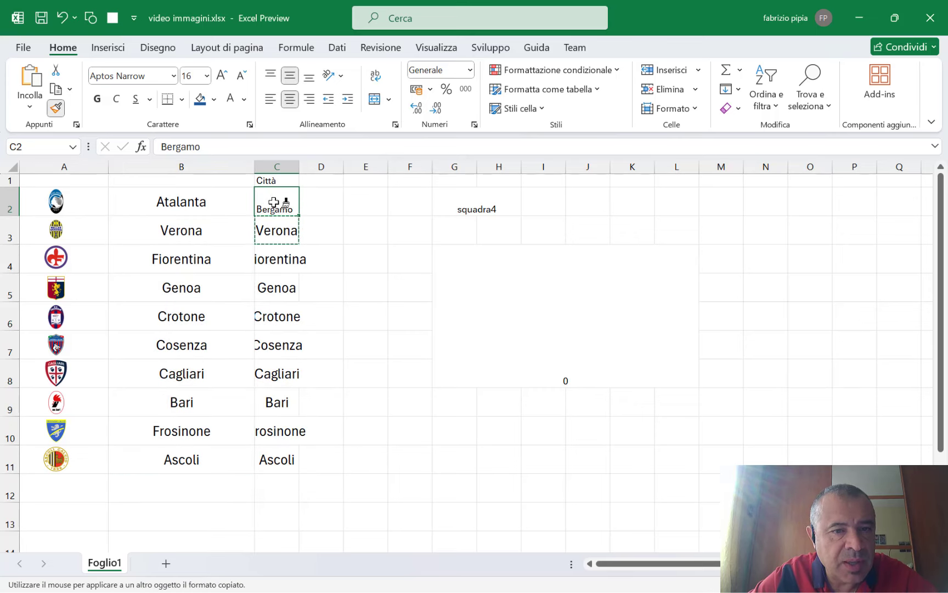
{"action": "left_click", "coordinate": [273, 202]}
- Enter the colours Nero/azzurro, Giallo/blu, Viola and Rosso/blu in D2:D5
{"action": "left_click", "coordinate": [327, 200]}
{"action": "type", "text": "Nor"}
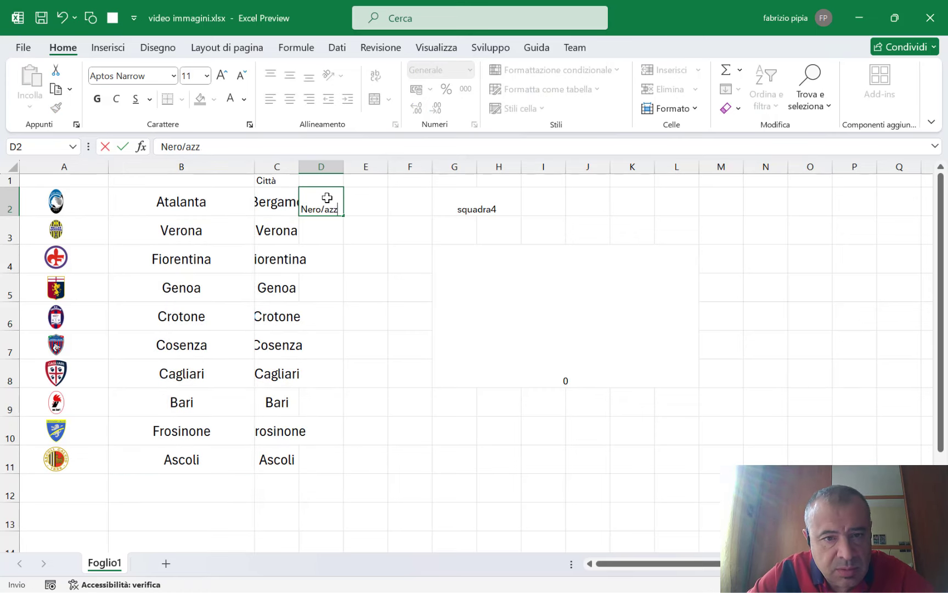
{"action": "type", "text": "urro"}
{"action": "key", "text": "Return"}
{"action": "type", "text": "Giallo/blu"}
{"action": "key", "text": "Return"}
{"action": "type", "text": "Violaù"}
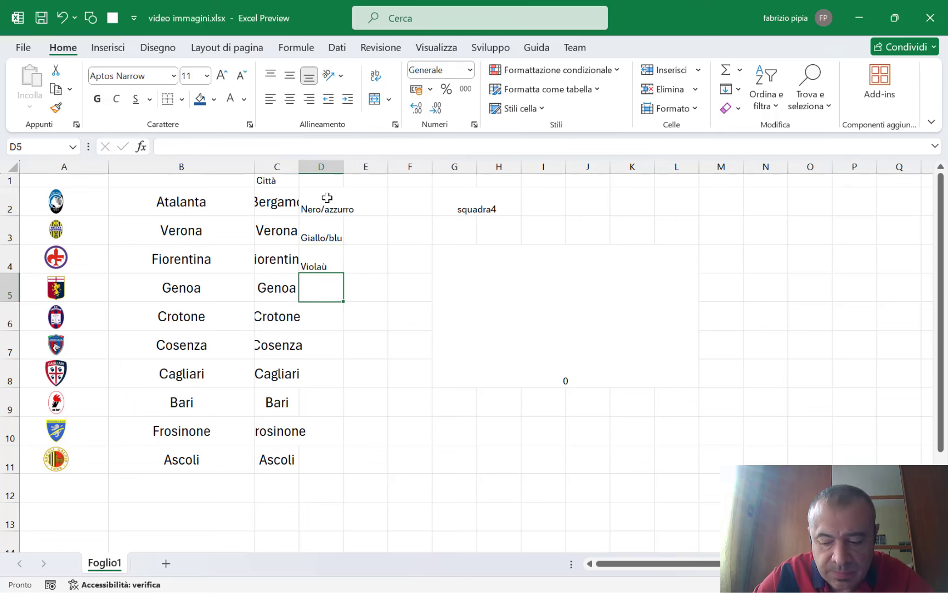
{"action": "key", "text": "Return"}
{"action": "type", "text": "Rosso/blu"}
{"action": "key", "text": "Return"}
- Fill the remaining colours in D6:D11: Rosso/blu three times, bianco, Giallo/blu, bianco/nero
{"action": "type", "text": "R"}
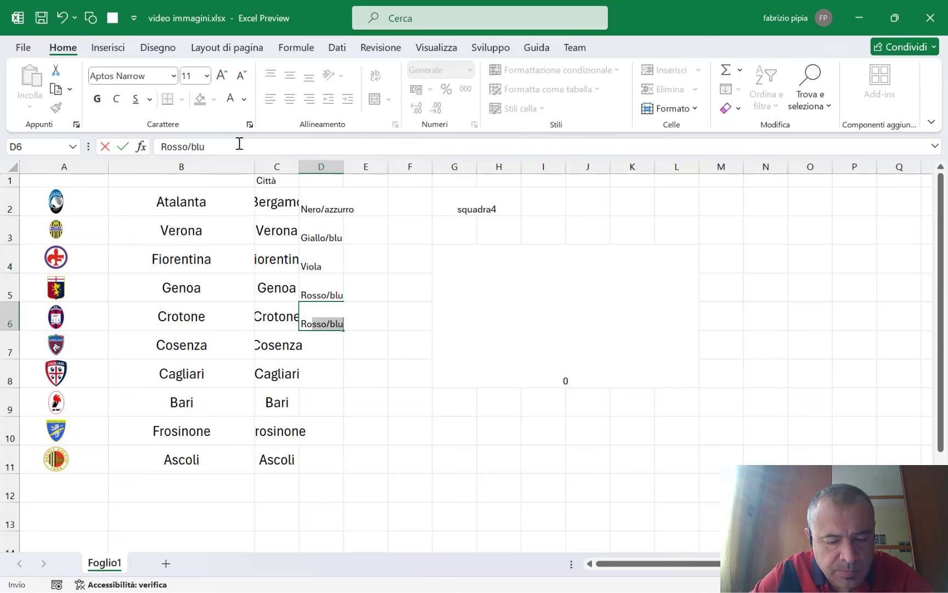
{"action": "key", "text": "Return"}
{"action": "type", "text": "Rosso/blu"}
{"action": "key", "text": "Return"}
{"action": "type", "text": "R"}
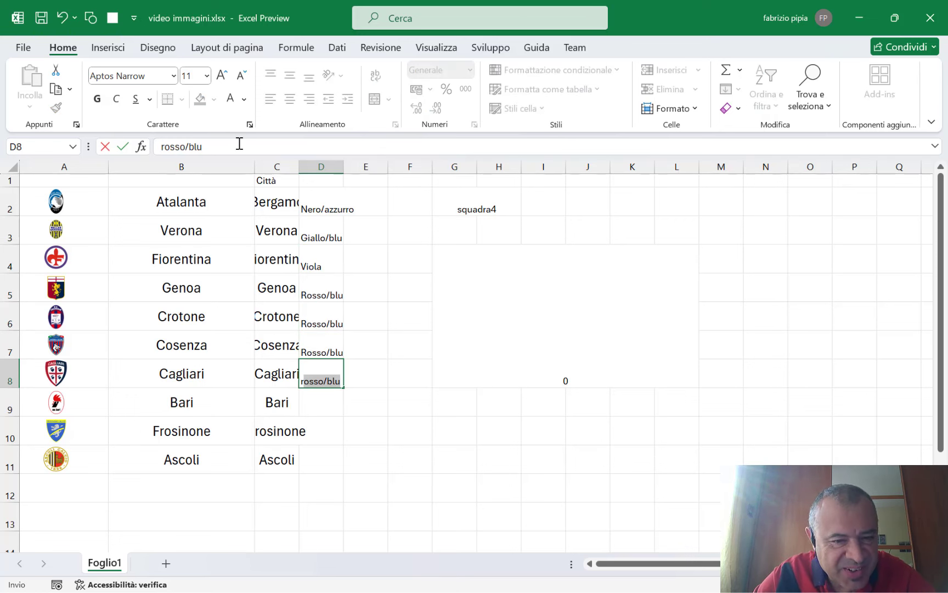
{"action": "key", "text": "Return"}
{"action": "type", "text": "bianco"}
{"action": "key", "text": "Return"}
{"action": "type", "text": "Giallo/blu"}
{"action": "key", "text": "Return"}
{"action": "type", "text": "bianco"}
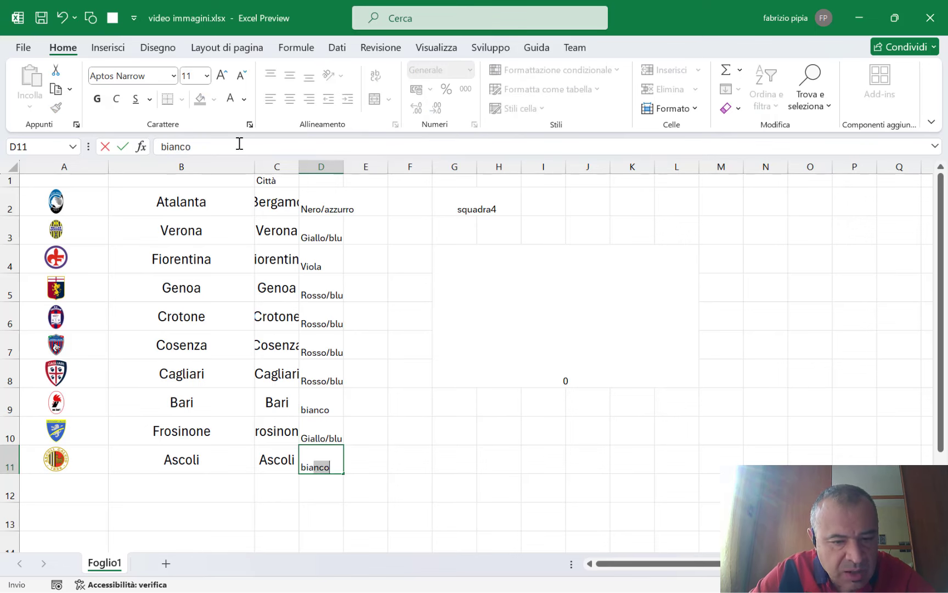
{"action": "type", "text": "/nero"}
{"action": "key", "text": "Tab"}
- Autofit columns C and D, then give C2:D11 font size 12, middle-aligned and centred
{"action": "double_click", "coordinate": [298, 167]}
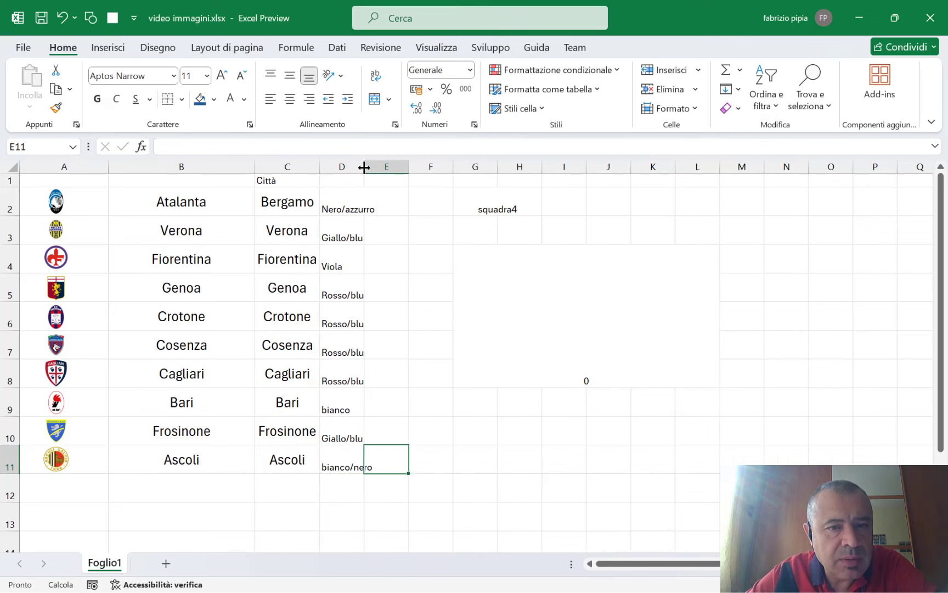
{"action": "double_click", "coordinate": [364, 167]}
{"action": "left_click", "coordinate": [274, 206]}
{"action": "left_click_drag", "start_coordinate": [274, 206], "coordinate": [363, 461]}
{"action": "left_click", "coordinate": [188, 75]}
{"action": "type", "text": "12"}
{"action": "key", "text": "Return"}
{"action": "left_click", "coordinate": [290, 75]}
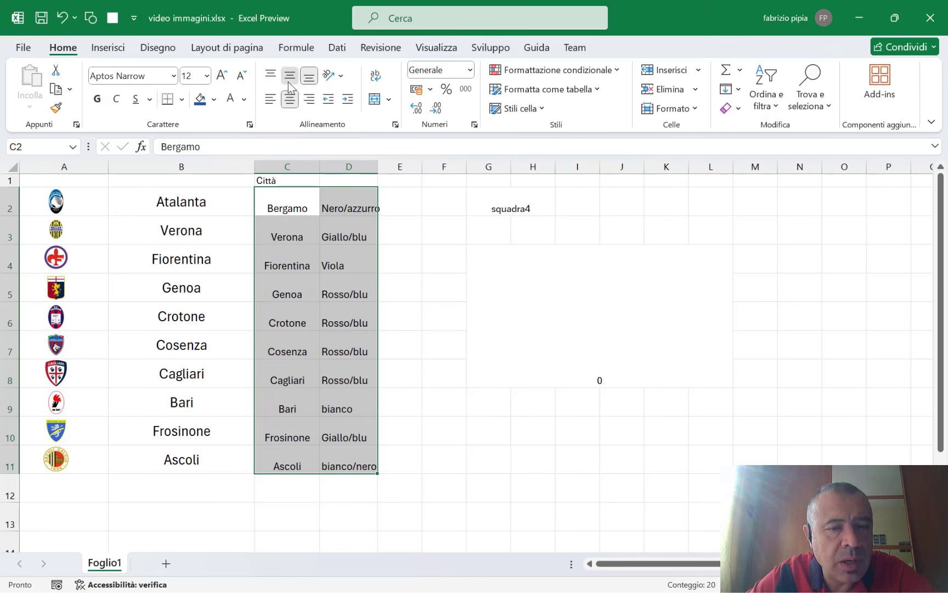
{"action": "left_click", "coordinate": [290, 99]}
- Add list data validation to G2 with source =$B$2:$B$11
{"action": "left_click", "coordinate": [579, 436]}
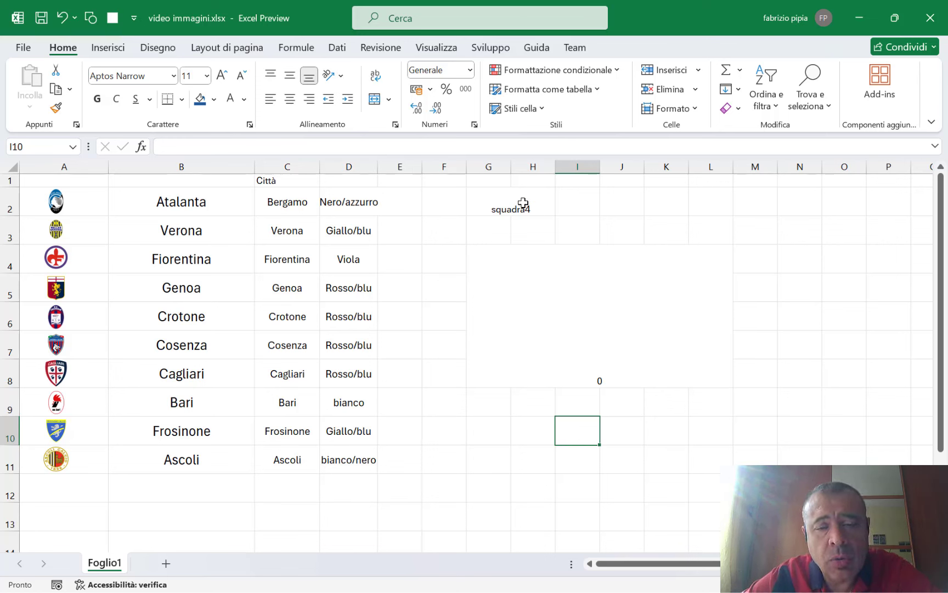
{"action": "left_click", "coordinate": [523, 202]}
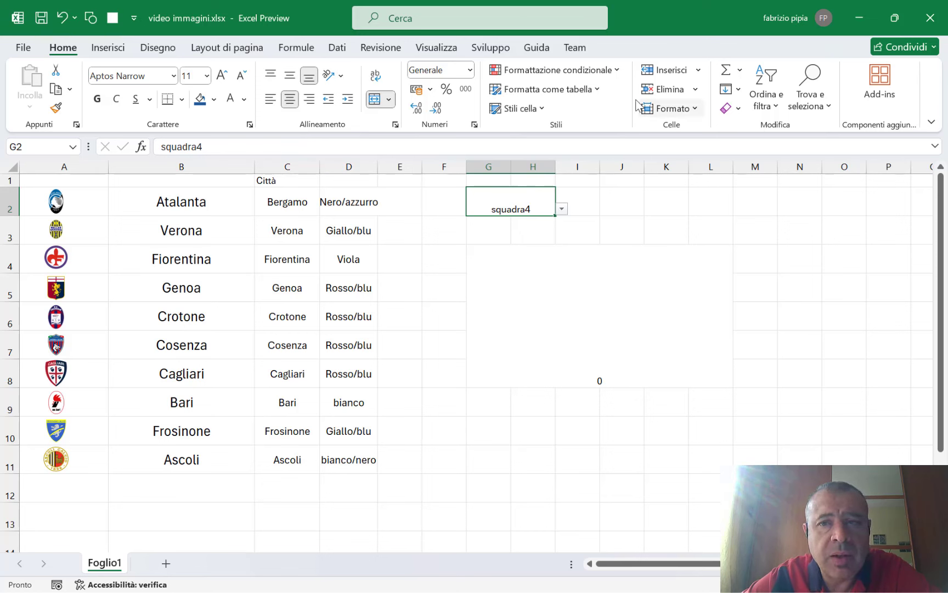
{"action": "left_click", "coordinate": [338, 49]}
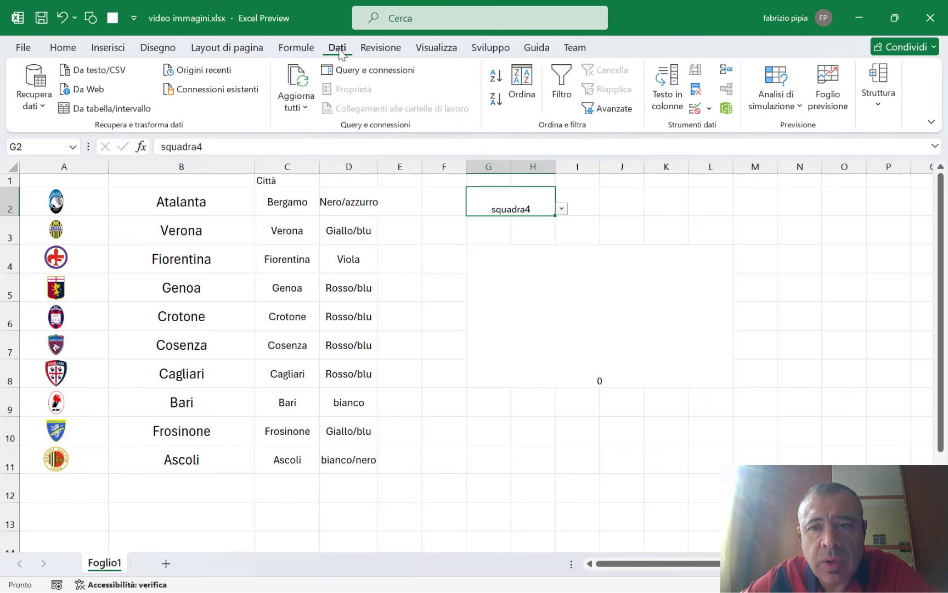
{"action": "left_click", "coordinate": [695, 108]}
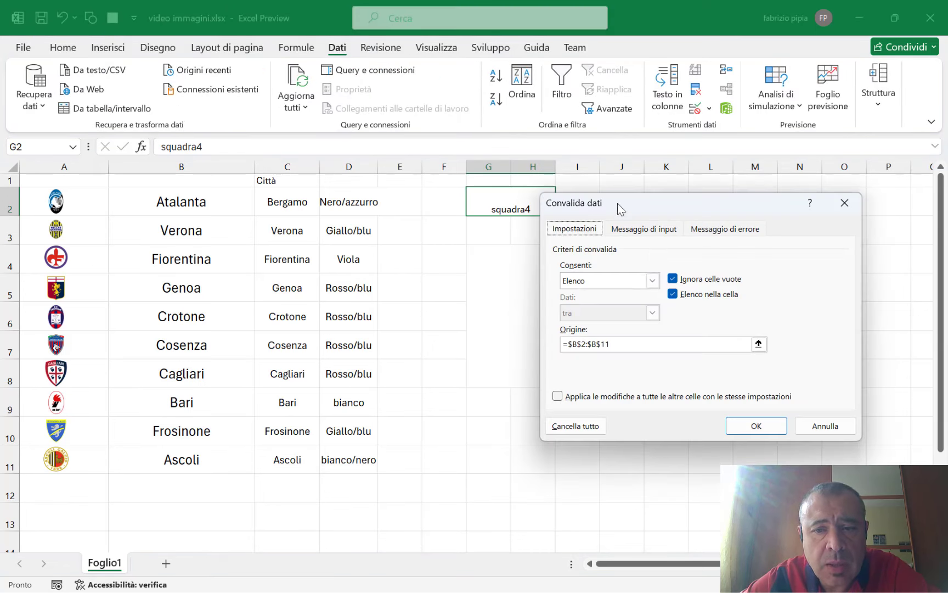
{"action": "left_click", "coordinate": [647, 347]}
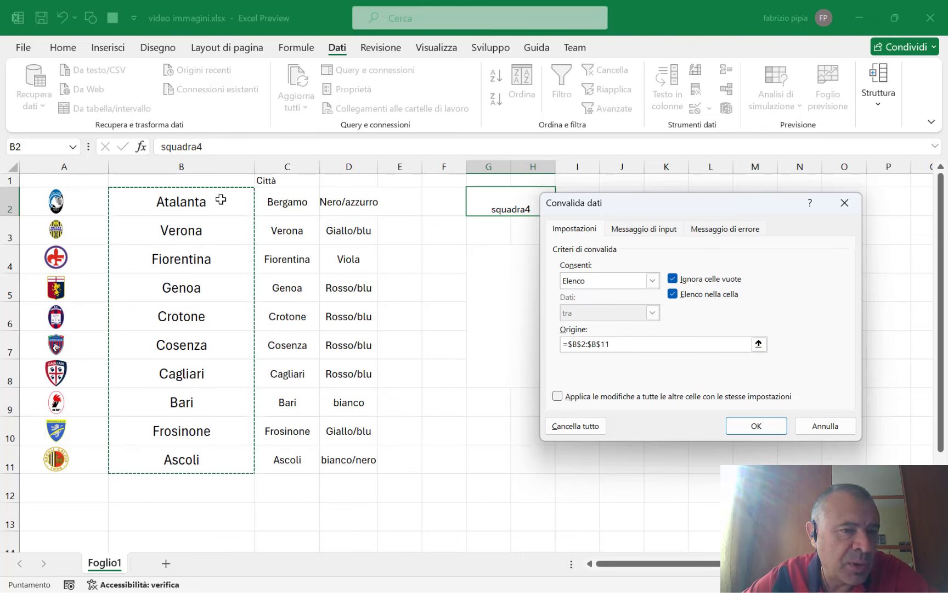
{"action": "key", "text": "Return"}
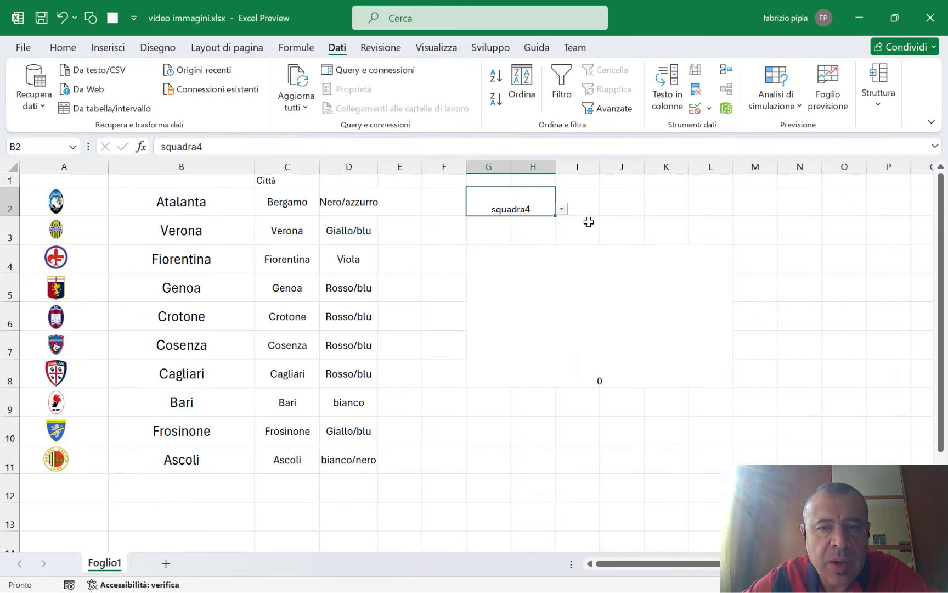
- Choose Atalanta in the G2 dropdown and delete the broken #RIF! formula in G4
{"action": "left_click", "coordinate": [562, 208]}
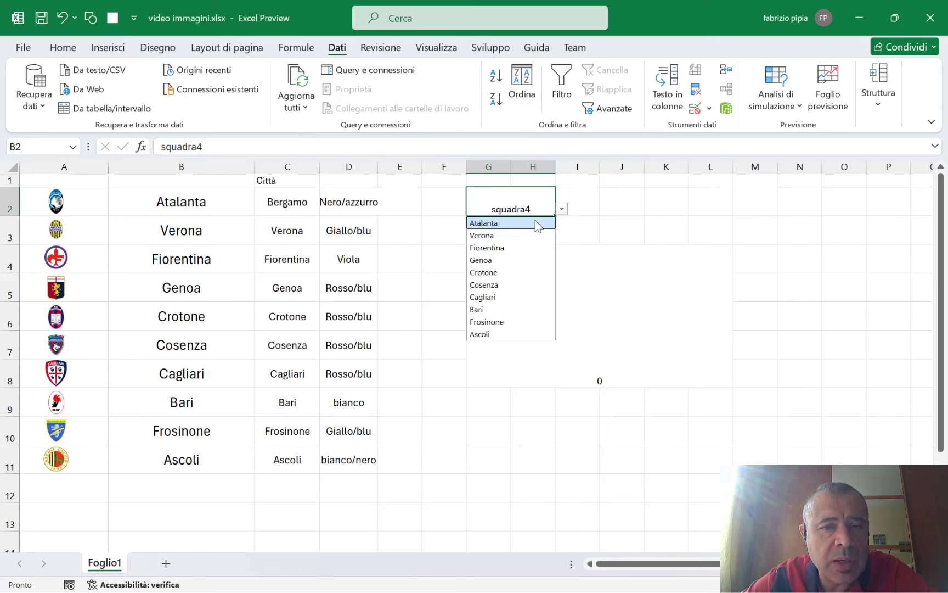
{"action": "left_click", "coordinate": [535, 220]}
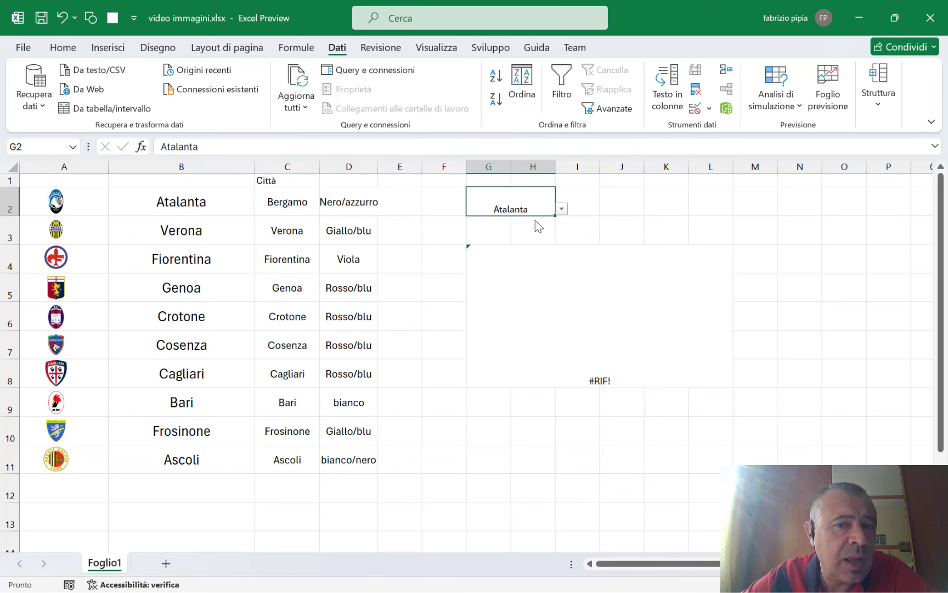
{"action": "left_click", "coordinate": [581, 332]}
{"action": "key", "text": "Delete"}
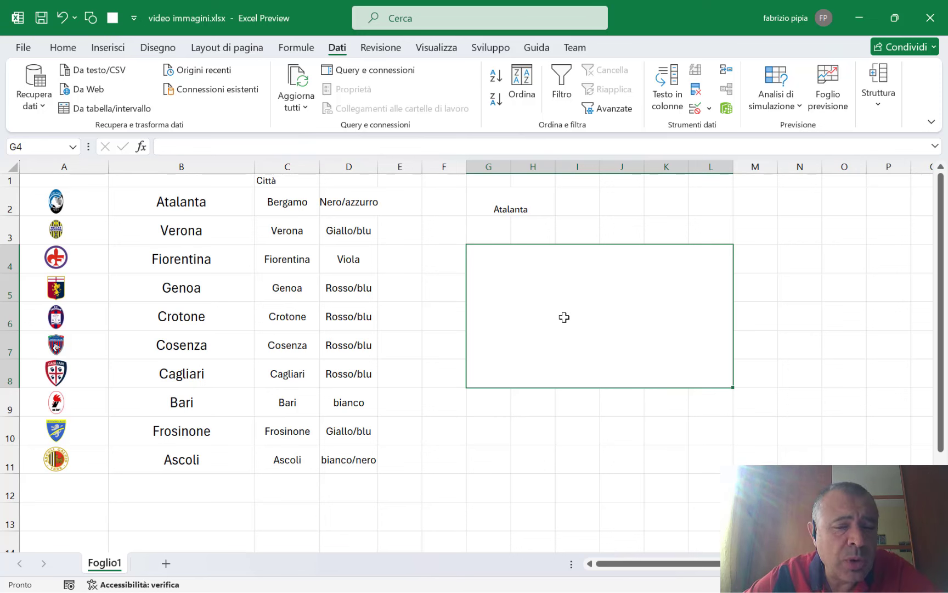
- Unmerge G4:L8 and fill G2:R10 with grey
{"action": "scroll", "coordinate": [691, 368], "scroll_direction": "right", "scroll_amount": 1}
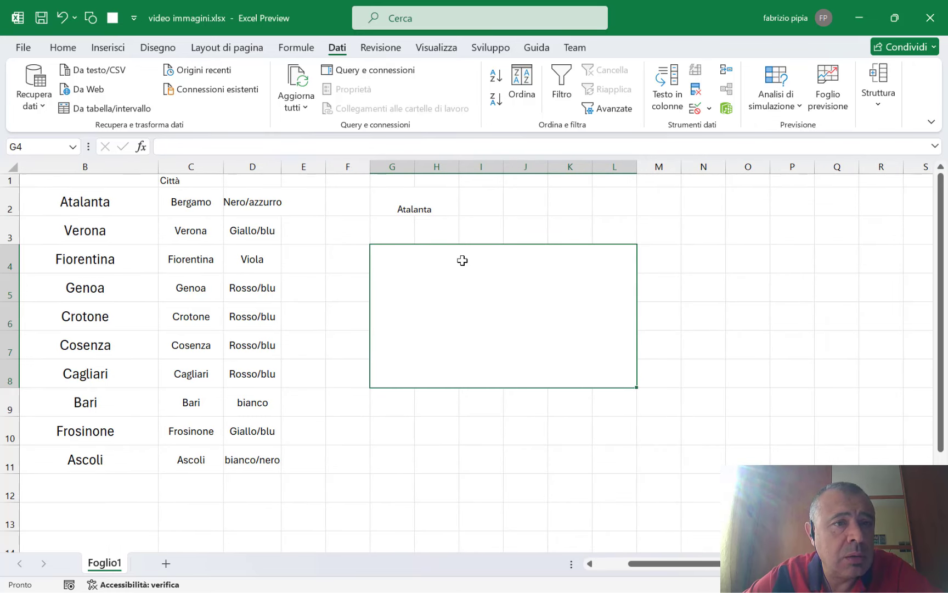
{"action": "left_click", "coordinate": [65, 49]}
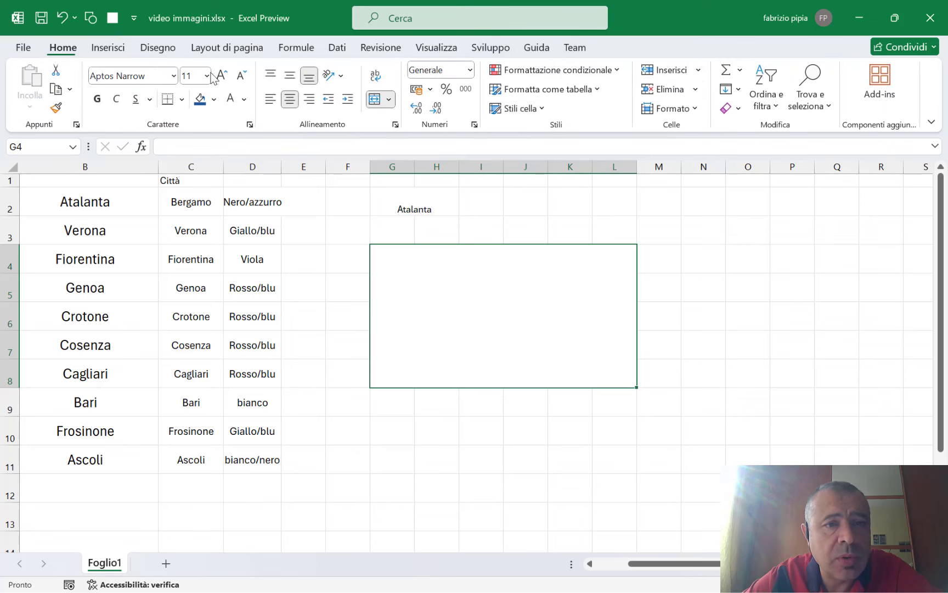
{"action": "left_click", "coordinate": [374, 101]}
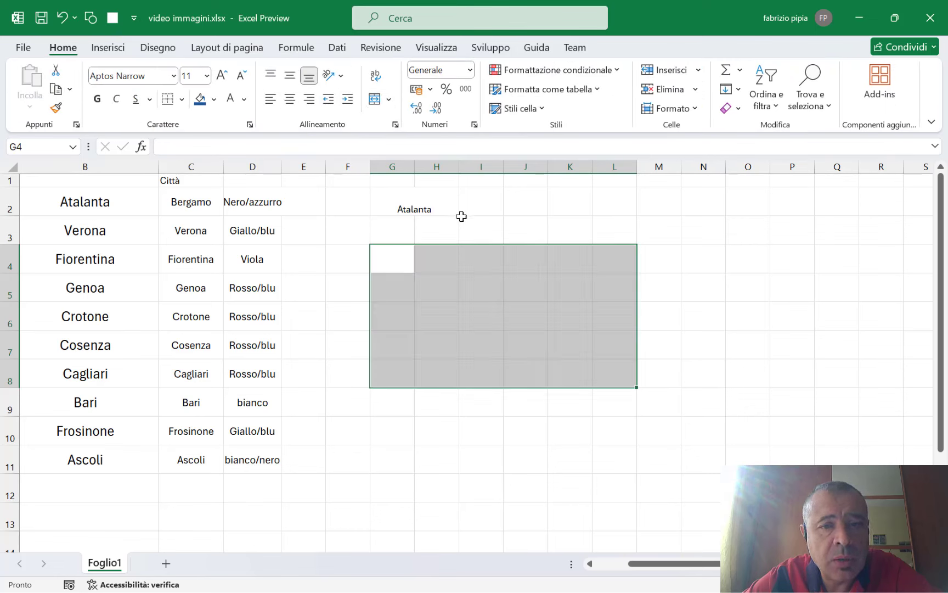
{"action": "left_click_drag", "start_coordinate": [412, 201], "coordinate": [872, 437]}
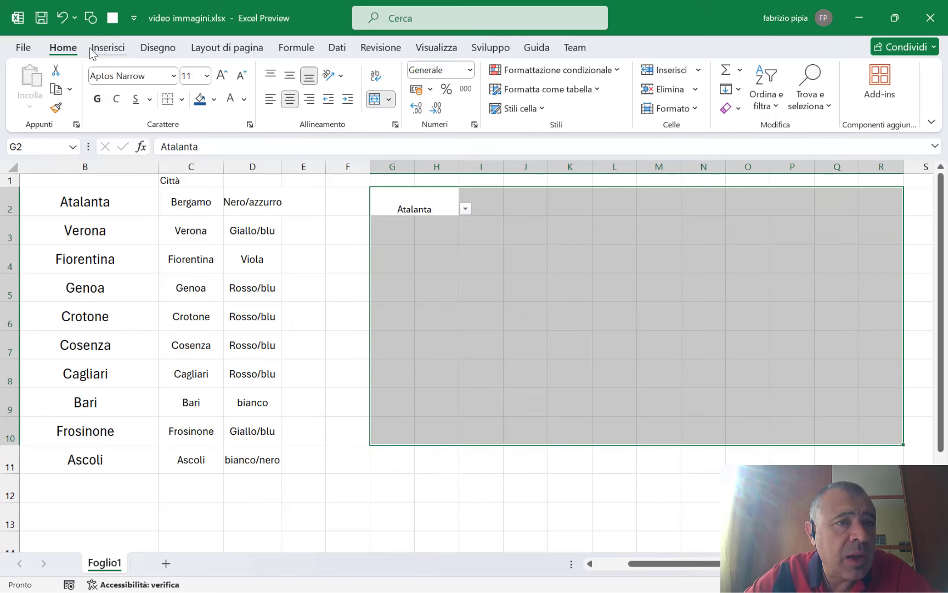
{"action": "left_click", "coordinate": [212, 100]}
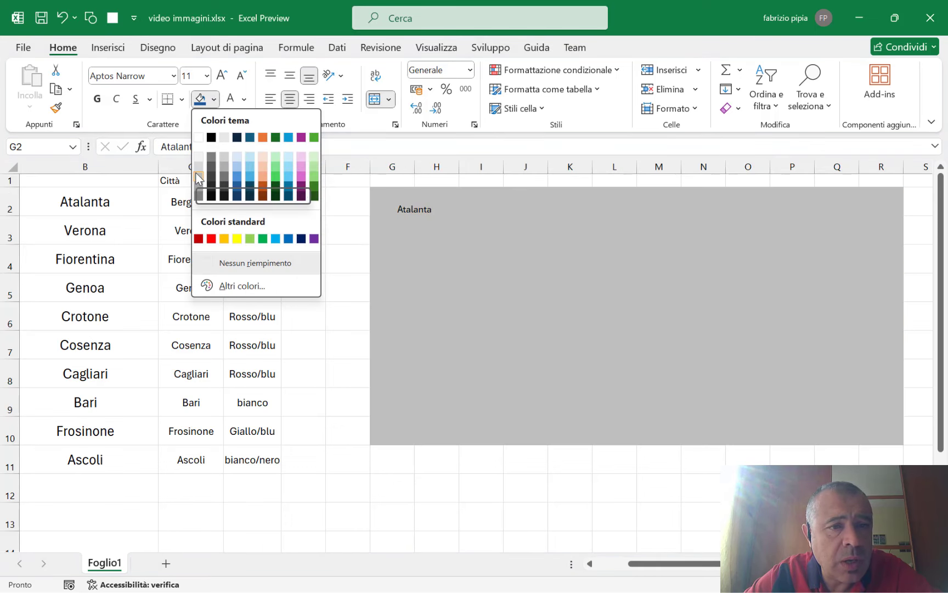
{"action": "left_click", "coordinate": [198, 176]}
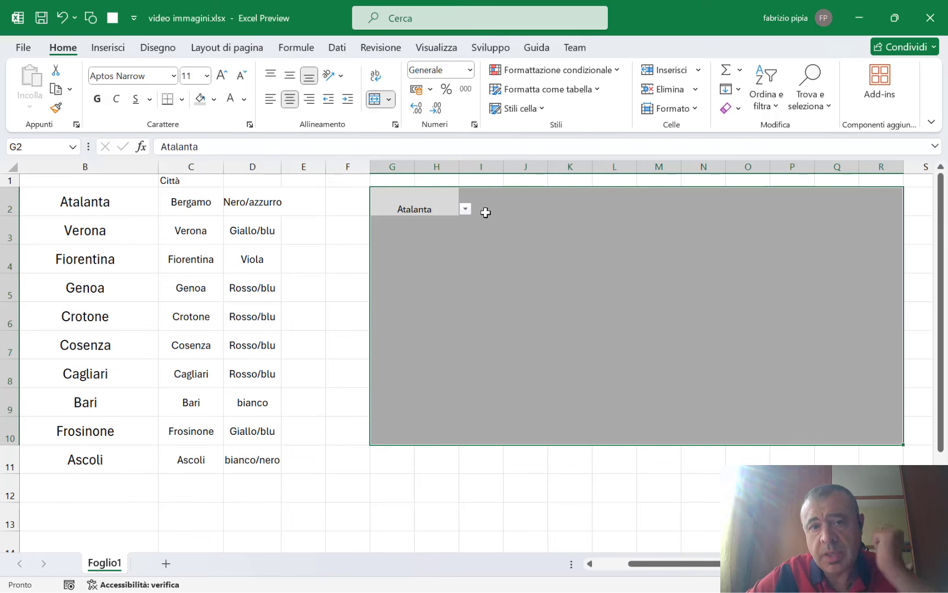
- Move the Atalanta dropdown from G2 to L2:M2 and enlarge its text to size 20
{"action": "left_click", "coordinate": [416, 203]}
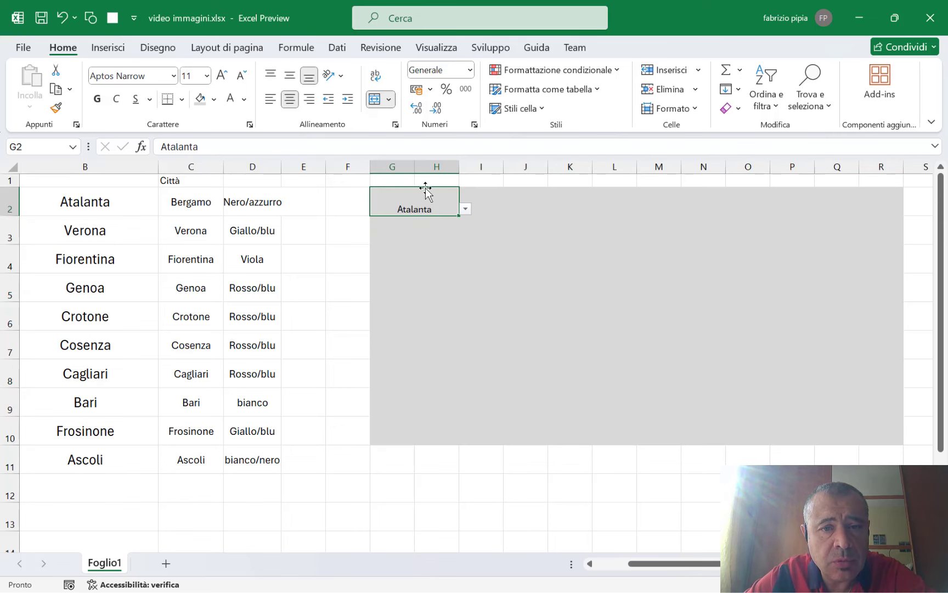
{"action": "left_click_drag", "start_coordinate": [425, 189], "coordinate": [661, 202]}
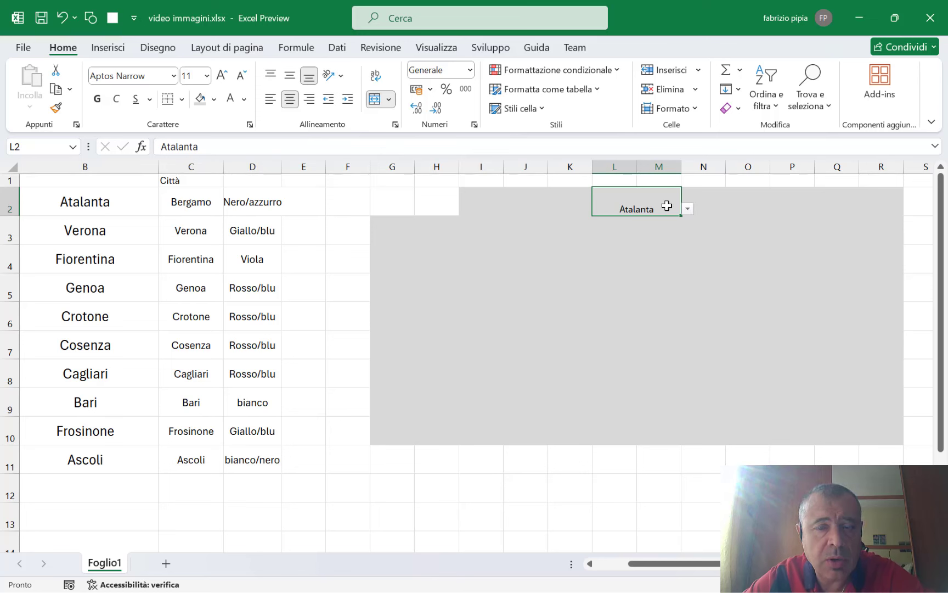
{"action": "left_click", "coordinate": [398, 204]}
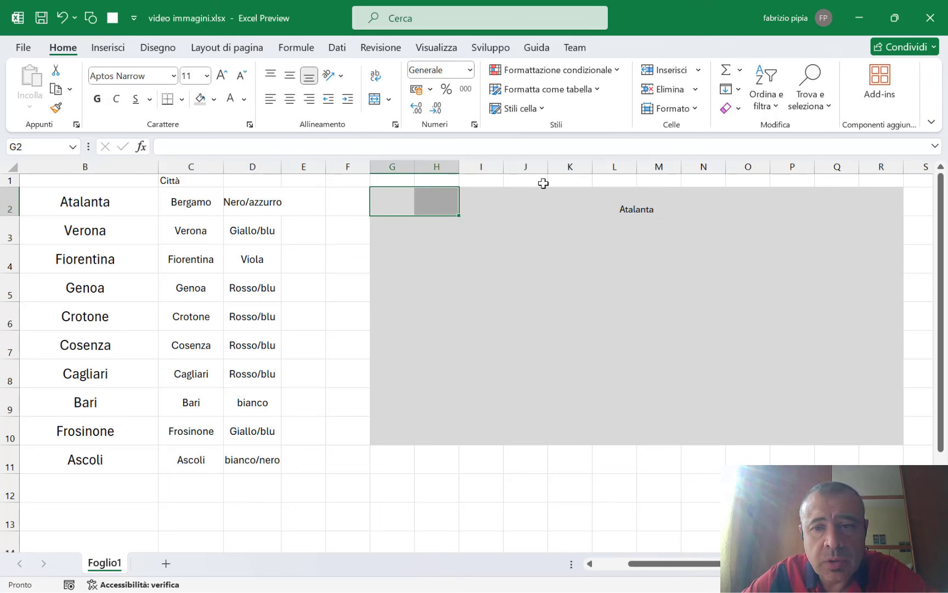
{"action": "left_click", "coordinate": [640, 211]}
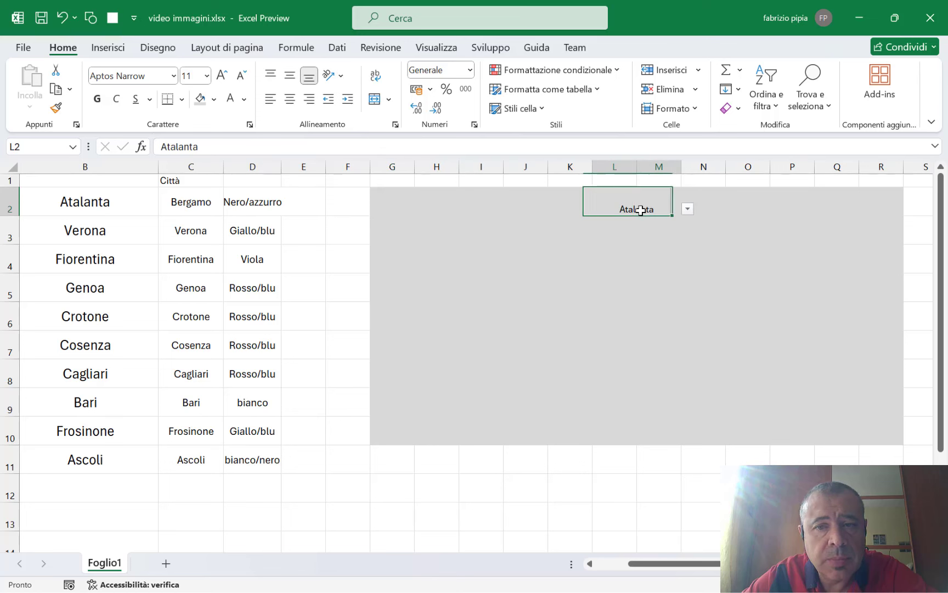
{"action": "left_click", "coordinate": [221, 75]}
{"action": "left_click", "coordinate": [221, 76]}
{"action": "left_click", "coordinate": [221, 75]}
{"action": "left_click", "coordinate": [221, 76]}
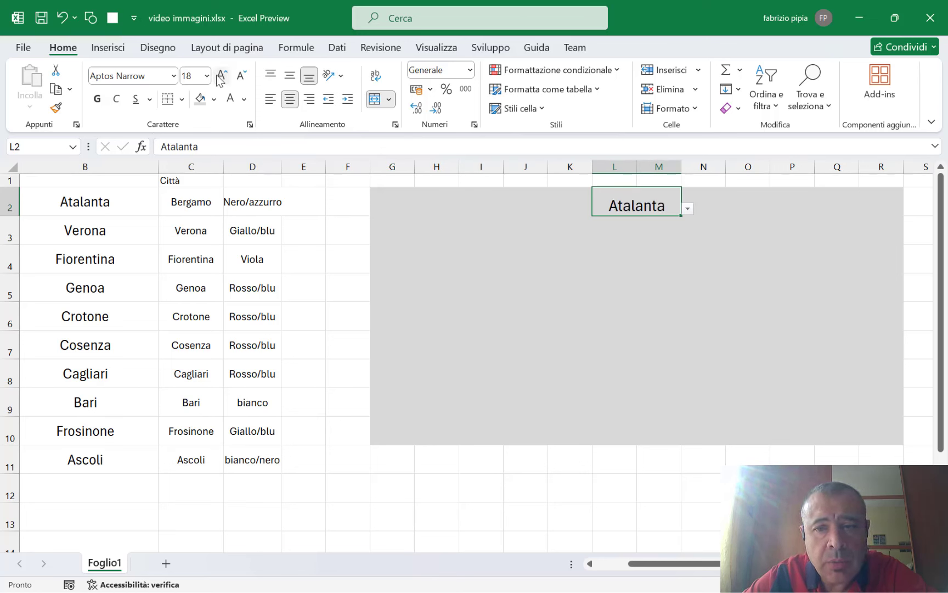
{"action": "left_click", "coordinate": [221, 75]}
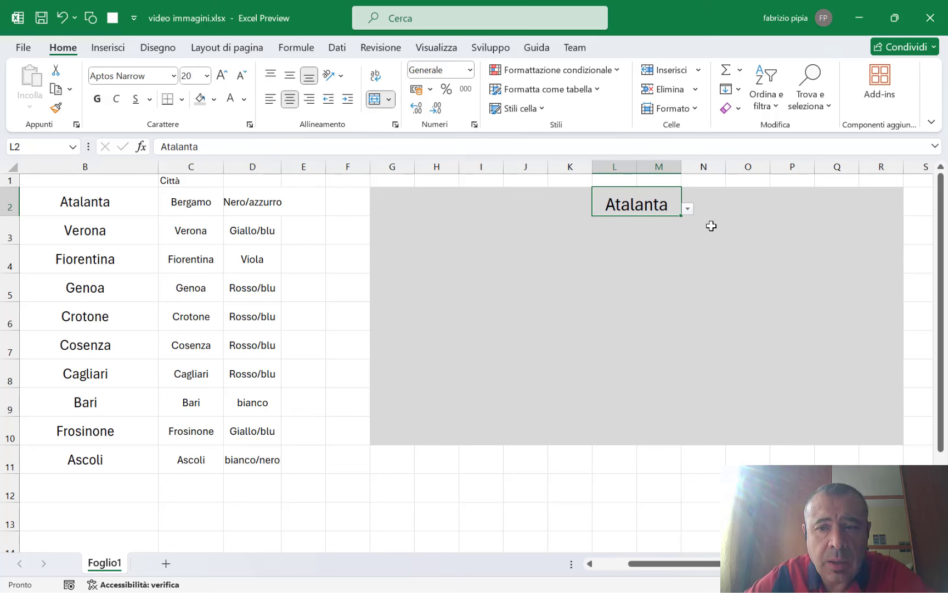
{"action": "left_click", "coordinate": [687, 208]}
- Choose Crotone from the L2 team dropdown, then select the Atalanta logo cell A2
{"action": "left_click", "coordinate": [635, 273]}
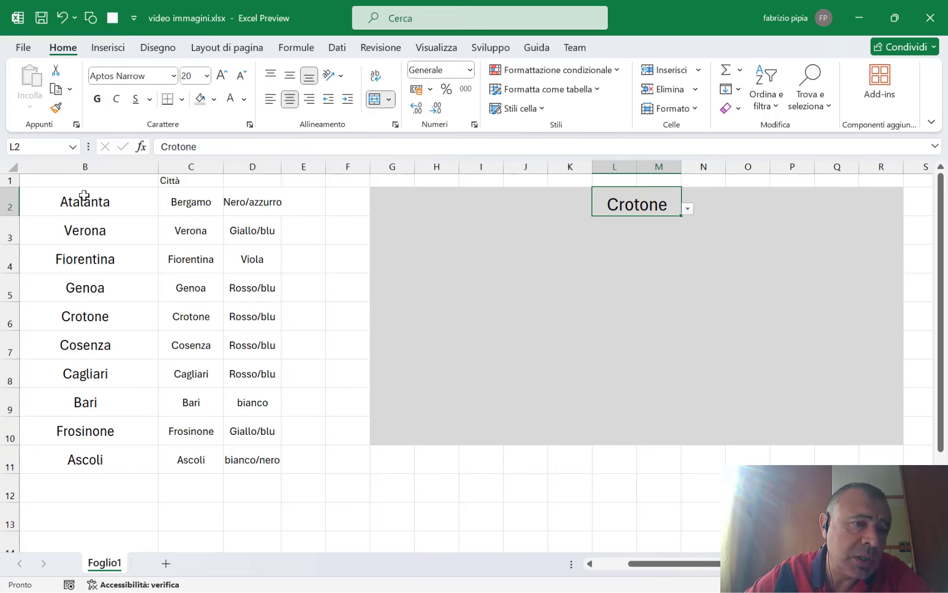
{"action": "scroll", "coordinate": [126, 318], "scroll_direction": "left", "scroll_amount": 2}
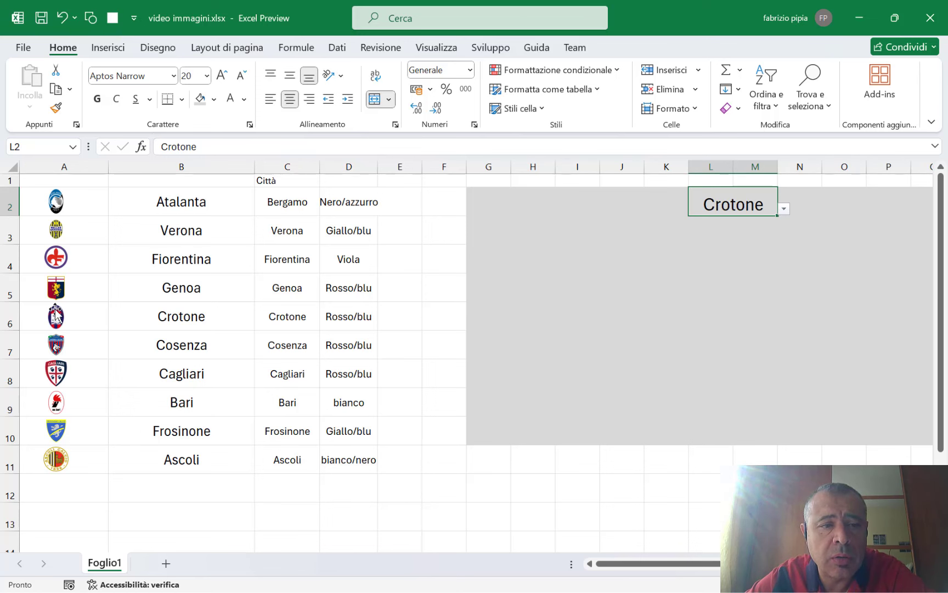
{"action": "left_click", "coordinate": [73, 199]}
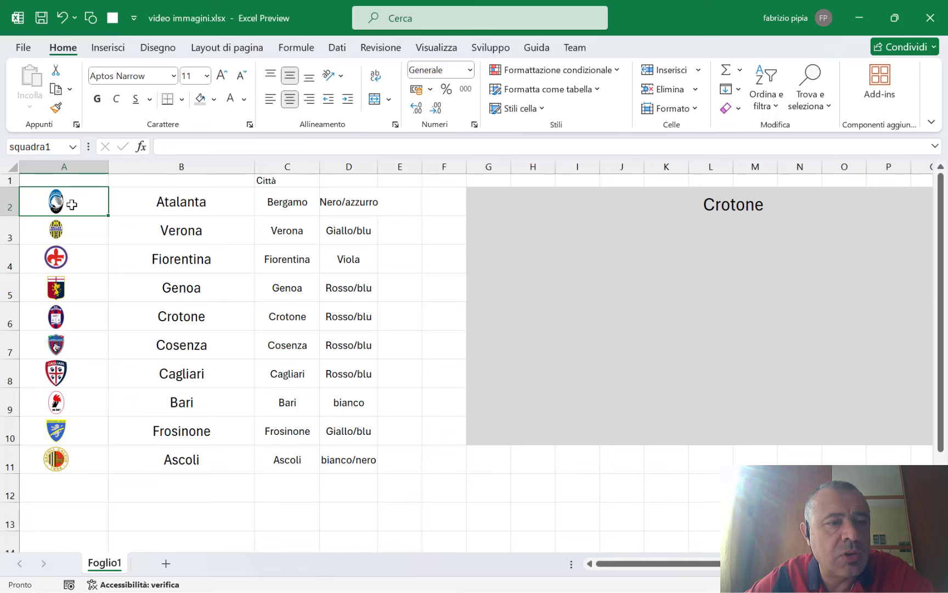
- Select A2:B11 and launch Formule > Crea da selezione
{"action": "left_click_drag", "start_coordinate": [69, 206], "coordinate": [185, 465]}
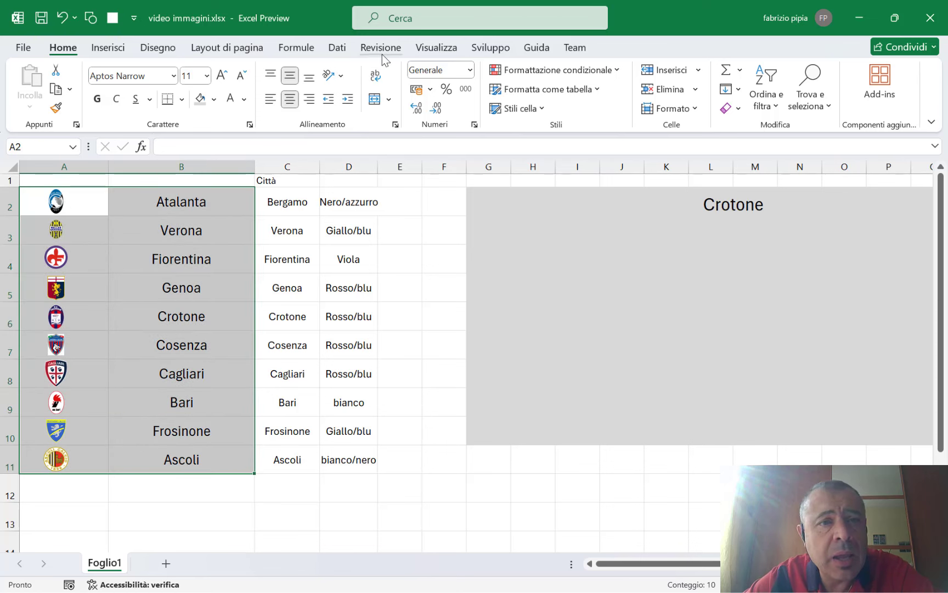
{"action": "left_click", "coordinate": [287, 47]}
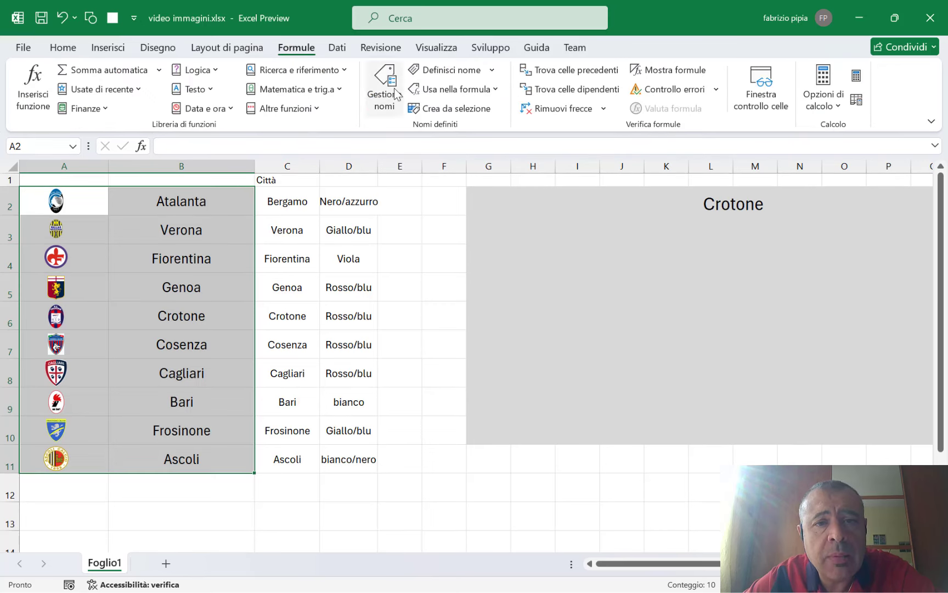
{"action": "left_click", "coordinate": [461, 108]}
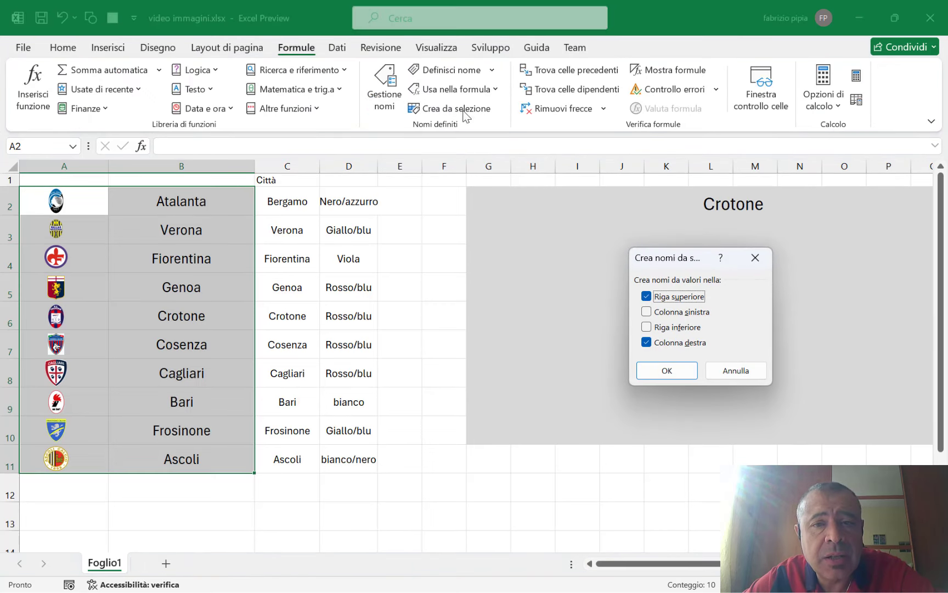
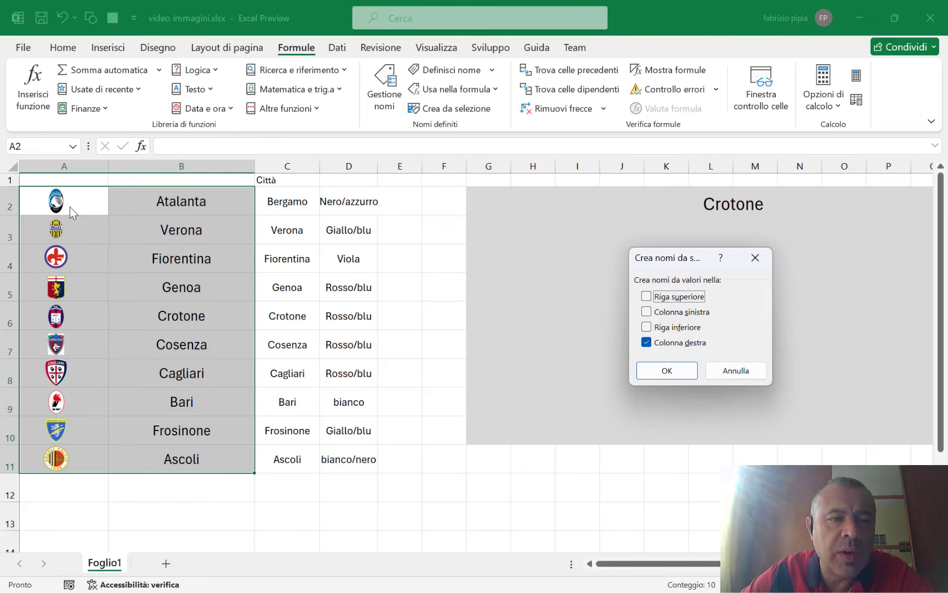
- Create names from the team column beside the logos, then delete the squadra1 name
{"action": "left_click", "coordinate": [672, 371]}
{"action": "left_click", "coordinate": [389, 108]}
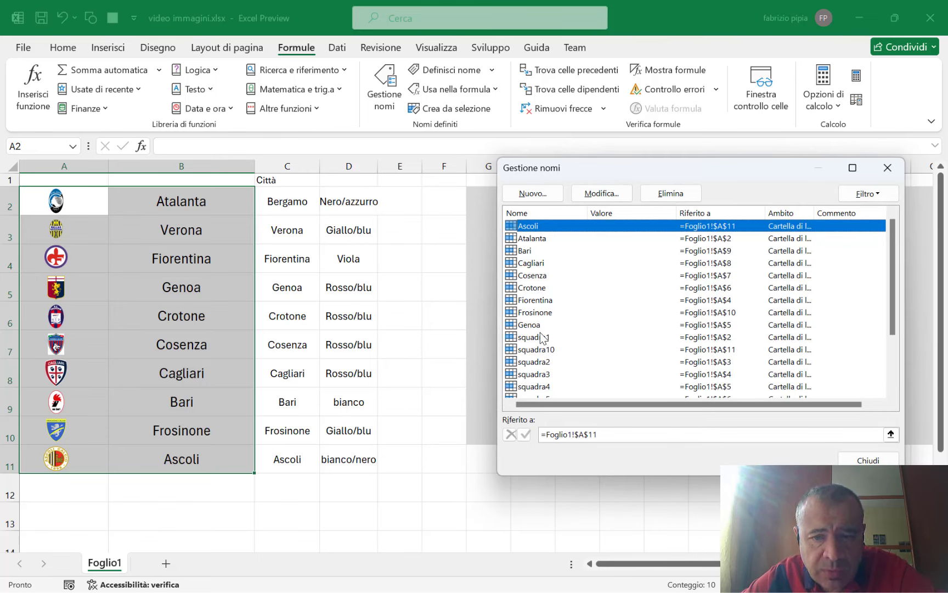
{"action": "left_click", "coordinate": [542, 337]}
{"action": "key", "text": "Delete"}
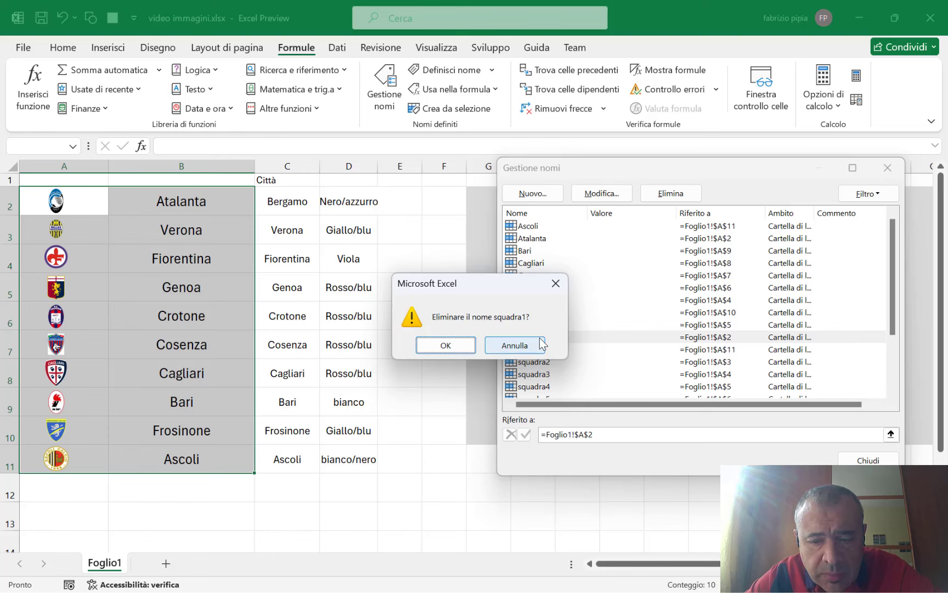
{"action": "key", "text": "Return"}
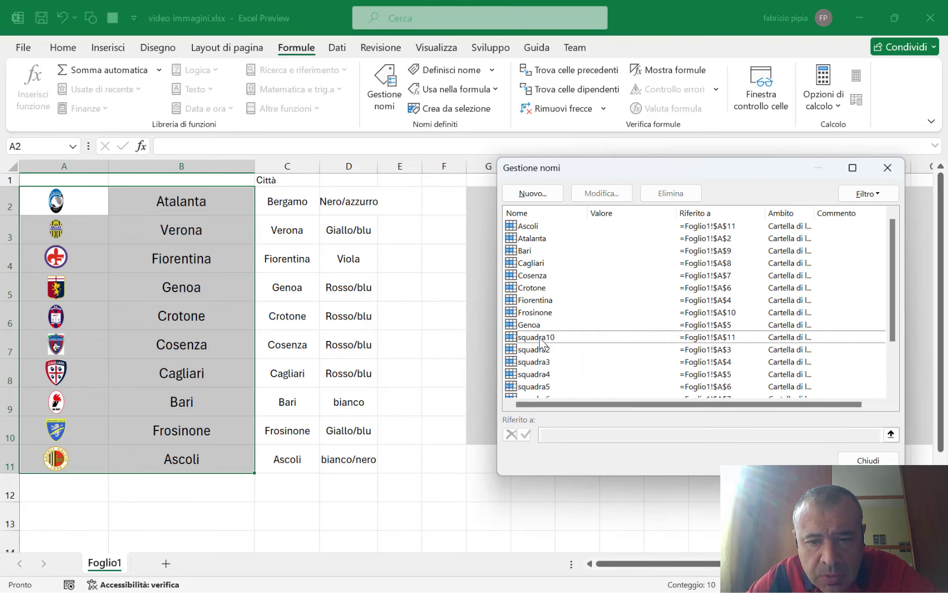
- Delete the remaining squadra2–squadra10 names from Gestione nomi
{"action": "key", "text": "Down"}
{"action": "key", "text": "Up"}
{"action": "key", "text": "shift+Down"}
{"action": "key", "text": "shift+Down"}
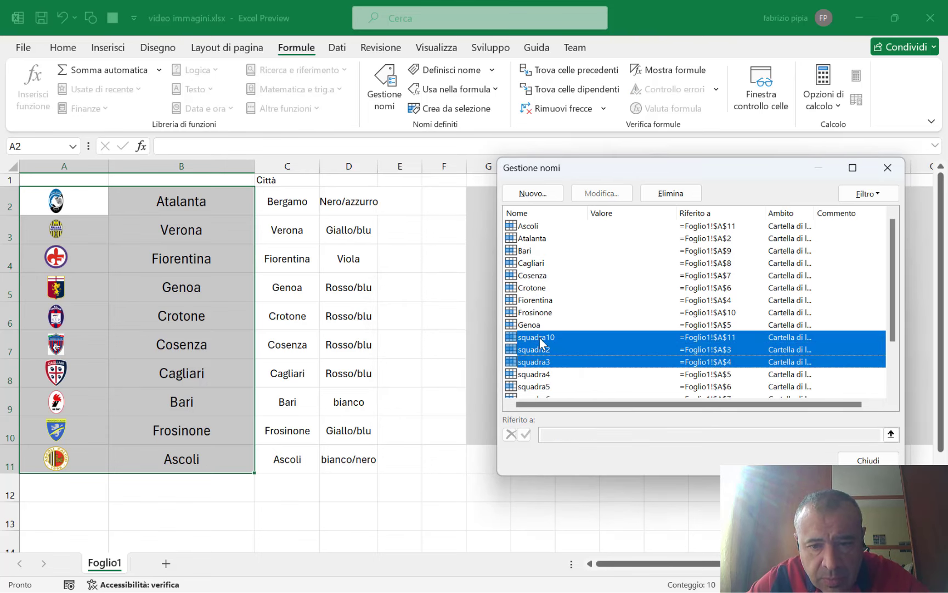
{"action": "key", "text": "shift+Down"}
{"action": "key", "text": "shift+Down"}
{"action": "key", "text": "shift+Down"}
{"action": "key", "text": "shift+Down"}
{"action": "key", "text": "shift+Down"}
{"action": "key", "text": "shift+Down"}
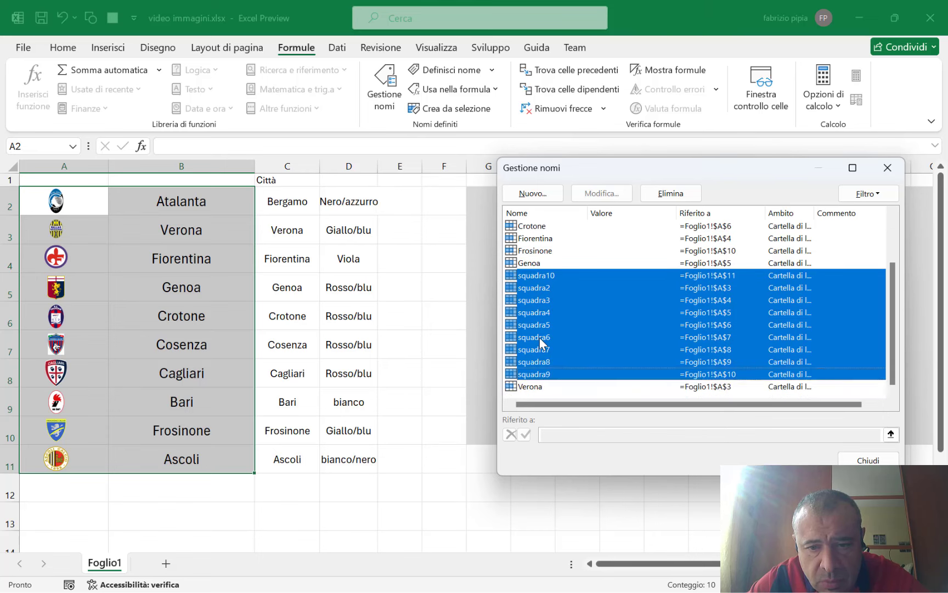
{"action": "key", "text": "Delete"}
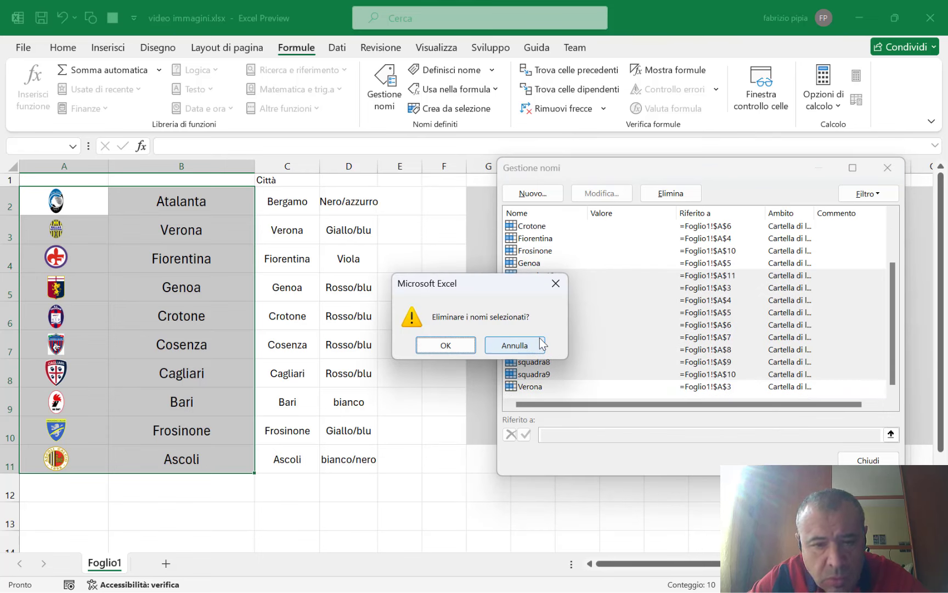
{"action": "left_click", "coordinate": [541, 339]}
{"action": "key", "text": "Return"}
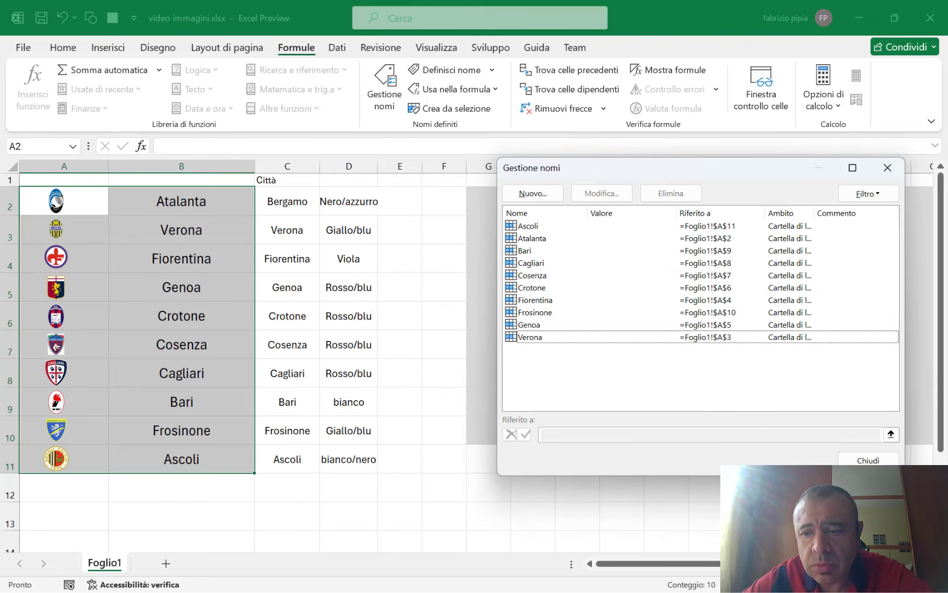
{"action": "left_click", "coordinate": [882, 461]}
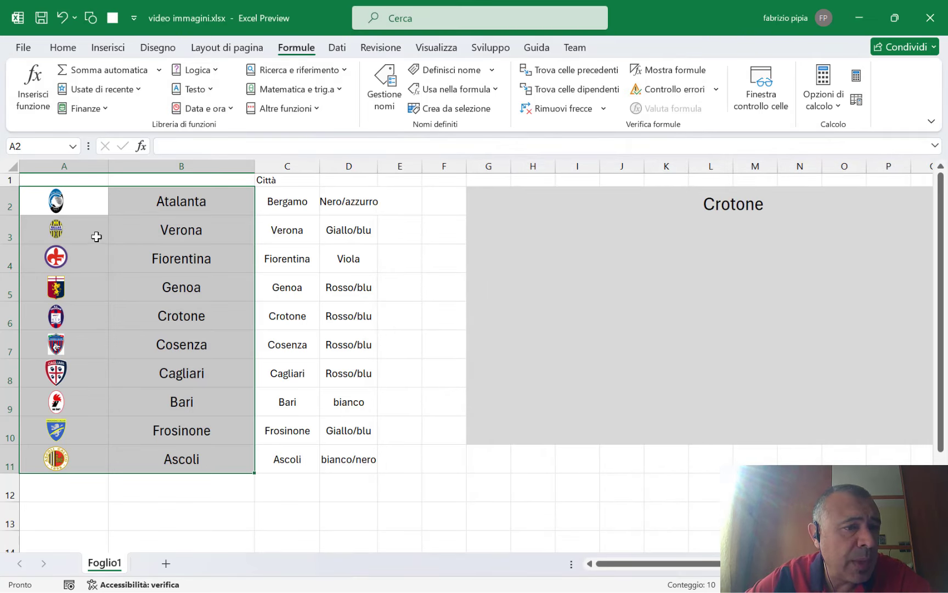
{"action": "left_click", "coordinate": [97, 201]}
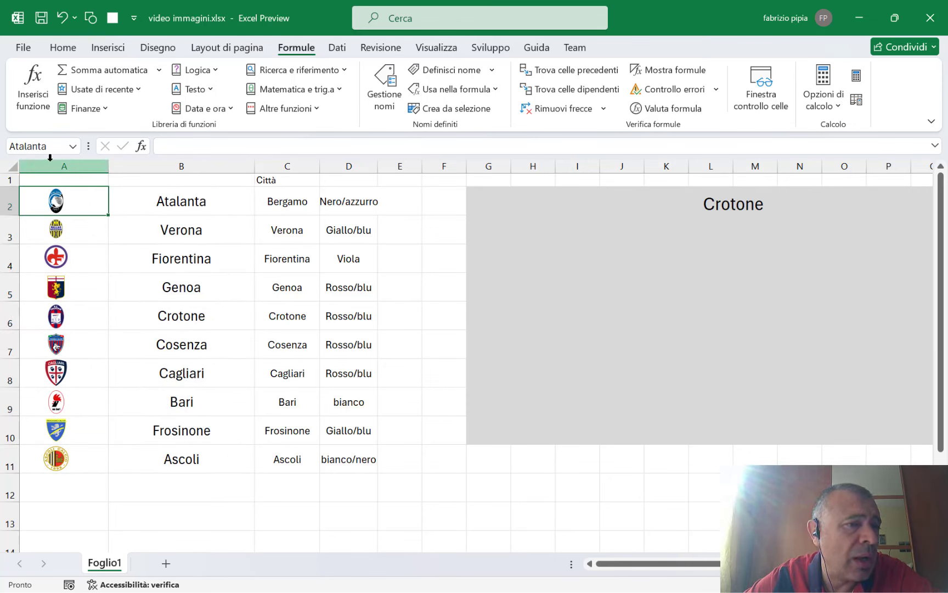
{"action": "left_click", "coordinate": [88, 238]}
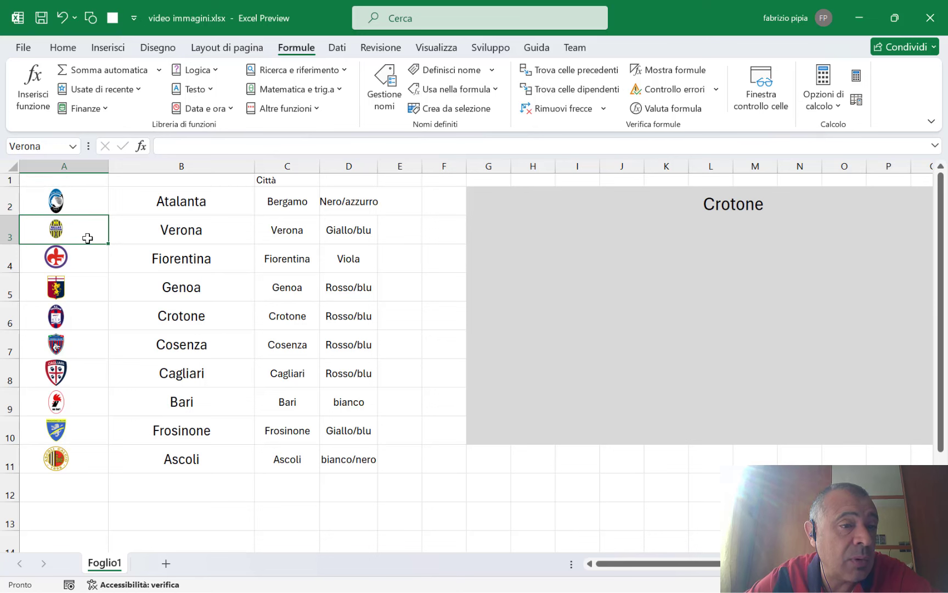
{"action": "key", "text": "Down"}
{"action": "key", "text": "Down"}
{"action": "key", "text": "Down"}
{"action": "key", "text": "Down"}
{"action": "key", "text": "Down"}
{"action": "key", "text": "Down"}
{"action": "key", "text": "Down"}
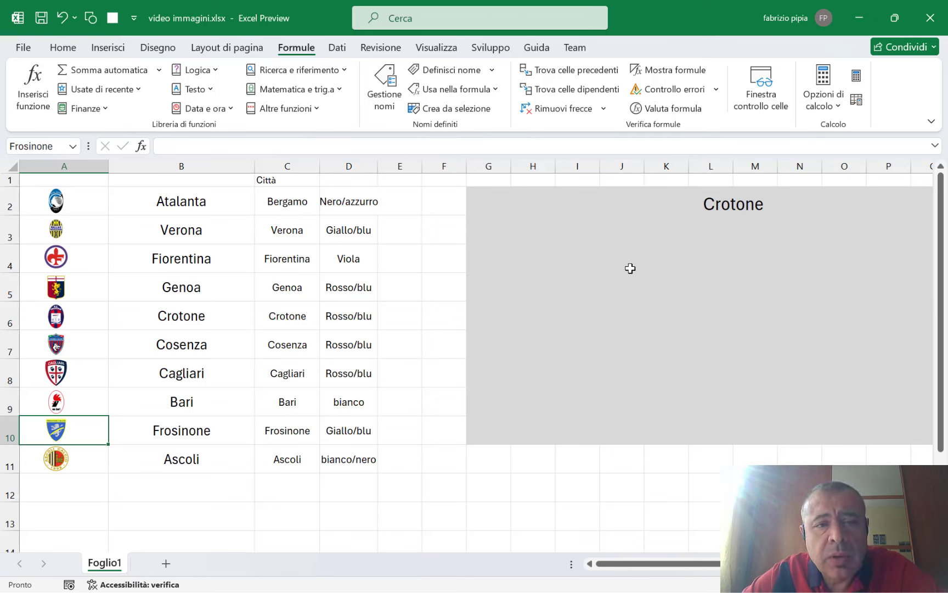
{"action": "left_click", "coordinate": [732, 203]}
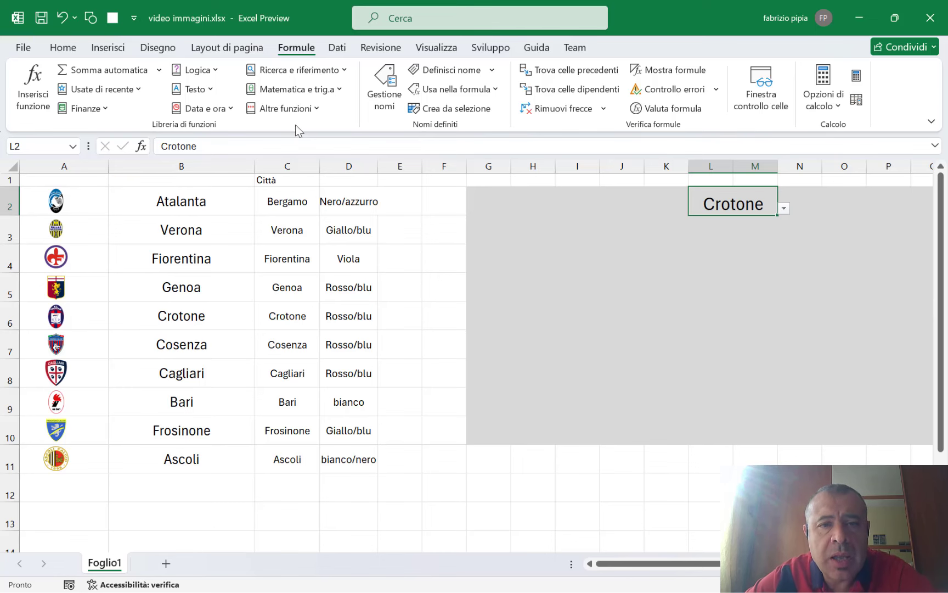
- Create a new name 'logo' referring to =INDIRETTO(Foglio1!$L$2) in Gestione nomi
{"action": "left_click", "coordinate": [383, 93]}
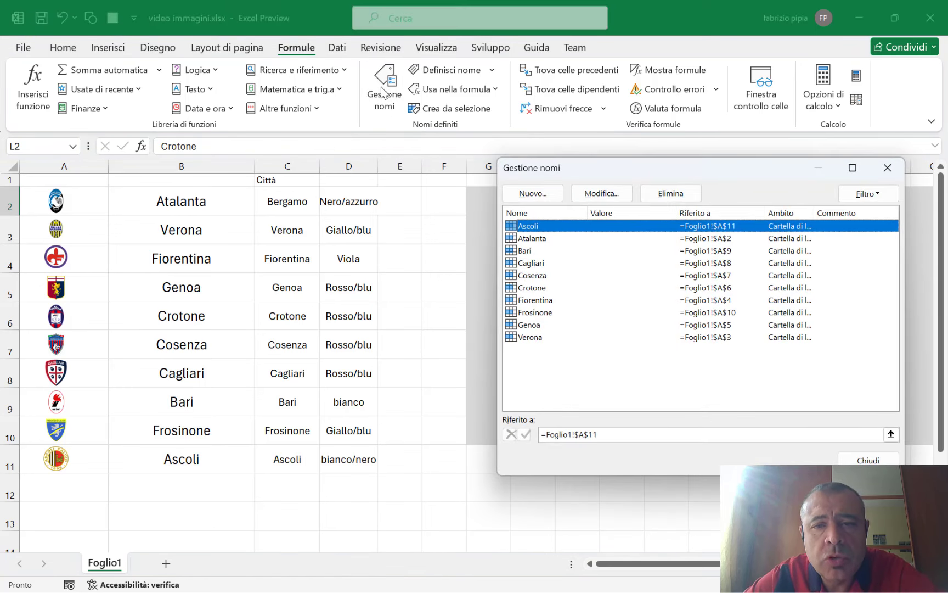
{"action": "left_click", "coordinate": [535, 195]}
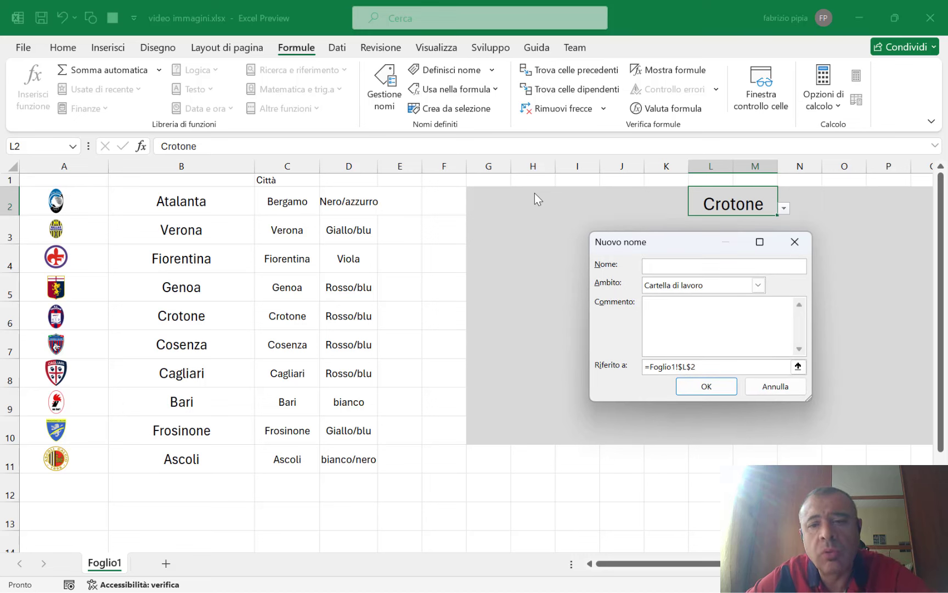
{"action": "type", "text": "logo"}
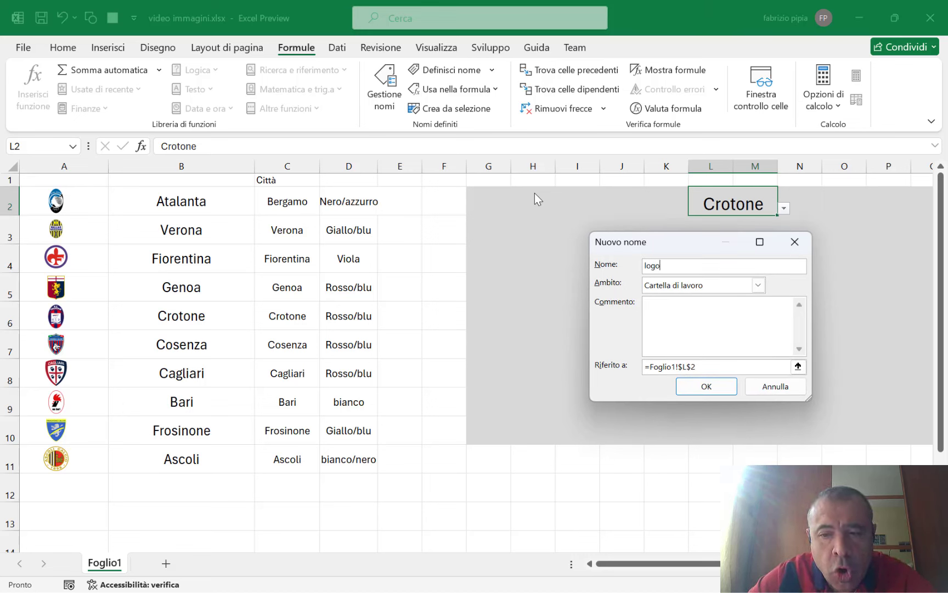
{"action": "left_click", "coordinate": [719, 367]}
{"action": "key", "text": "BackSpace"}
{"action": "key", "text": "BackSpace"}
{"action": "key", "text": "BackSpace"}
{"action": "type", "text": "=indiretto"}
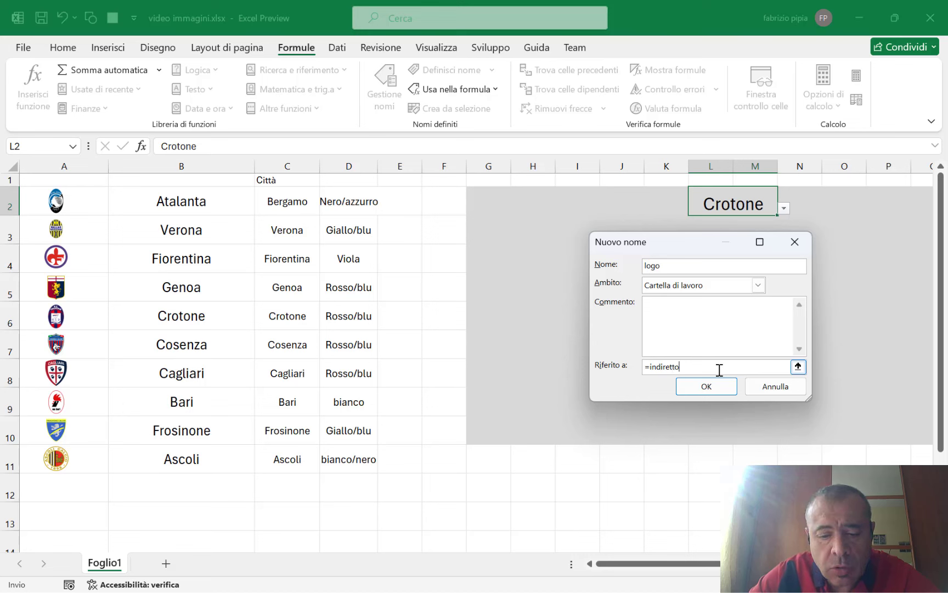
{"action": "type", "text": "("}
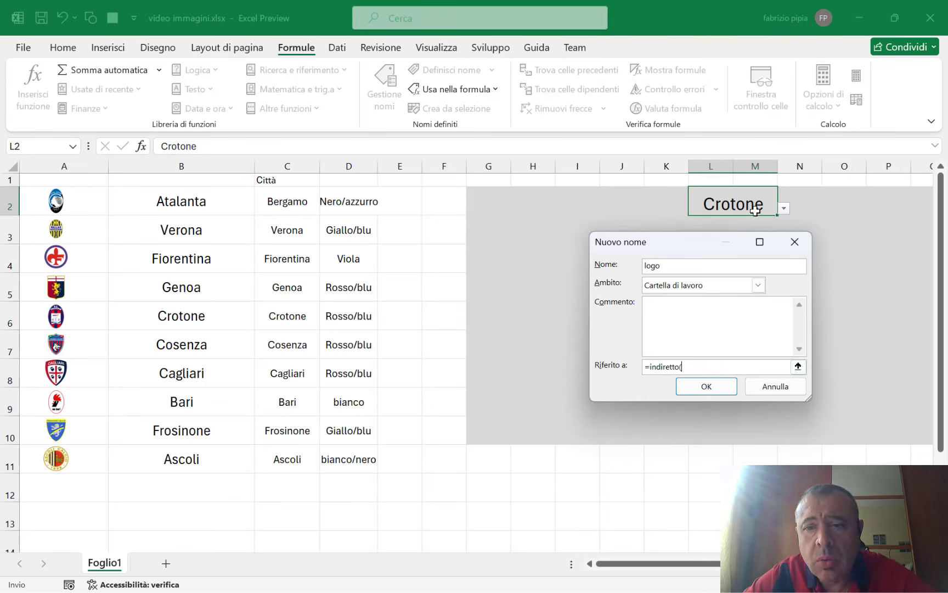
{"action": "left_click", "coordinate": [736, 204]}
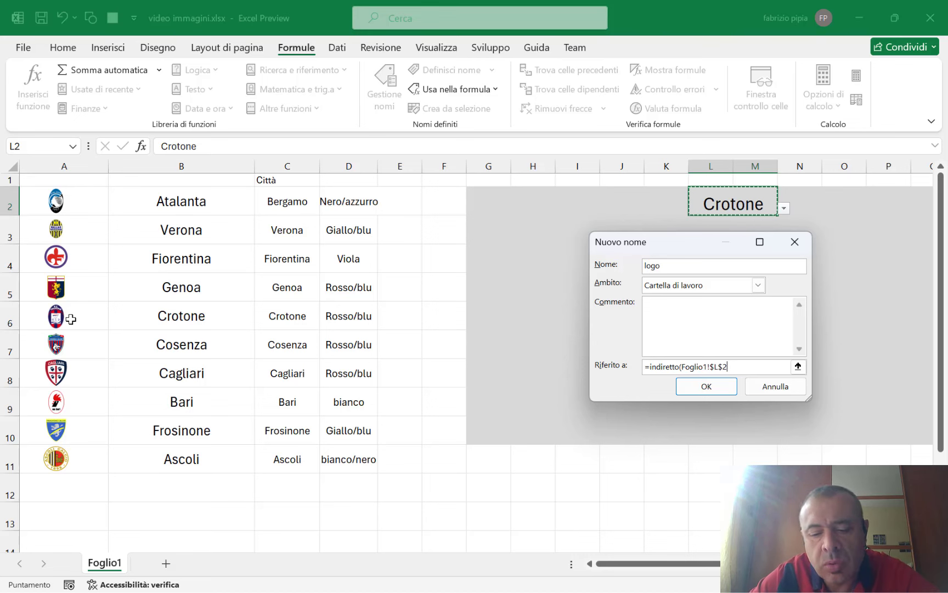
{"action": "type", "text": ")"}
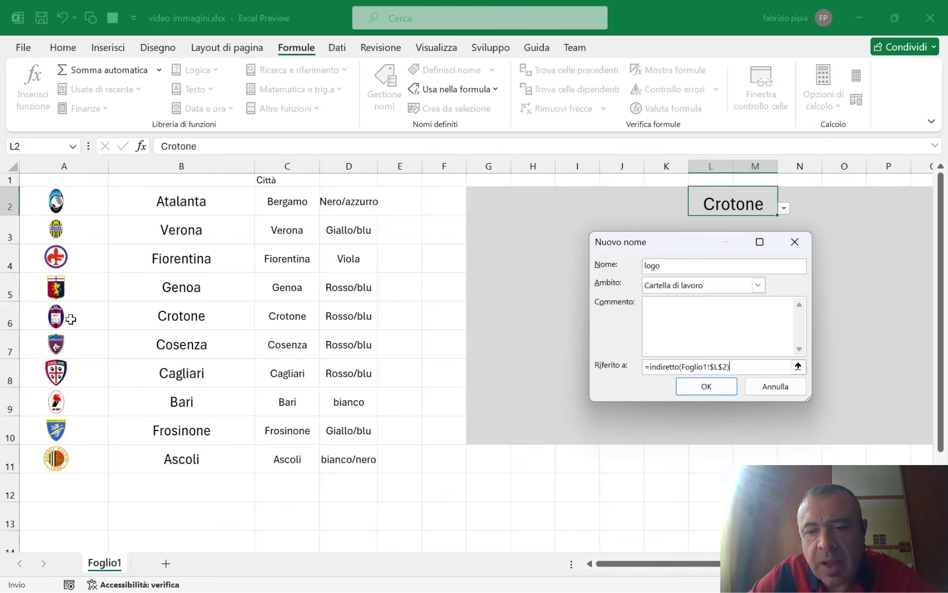
{"action": "key", "text": "Return"}
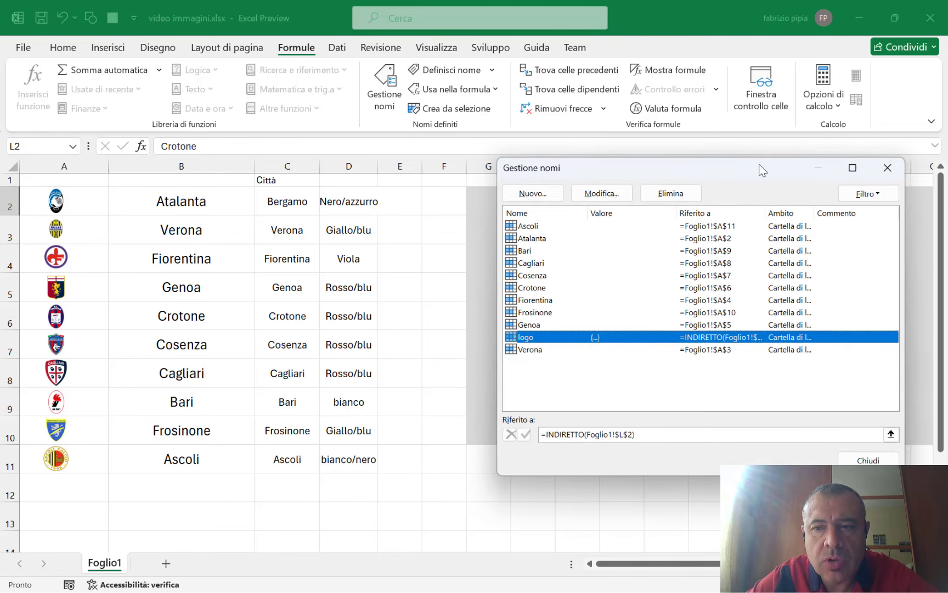
{"action": "left_click", "coordinate": [870, 460]}
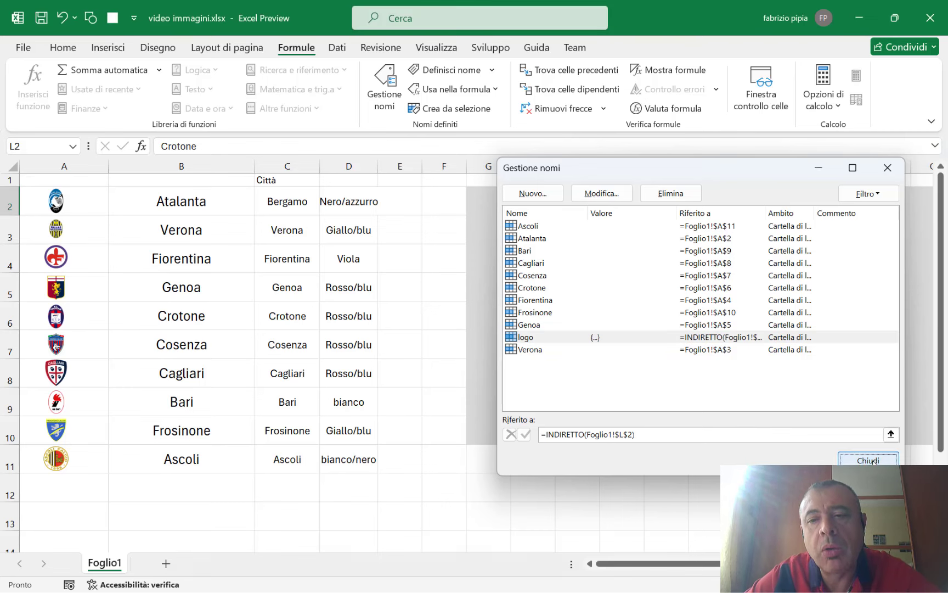
- Test =logo in H12, which returns 0, then select the Atalanta logo in A2
{"action": "left_click", "coordinate": [532, 495]}
{"action": "type", "text": "="}
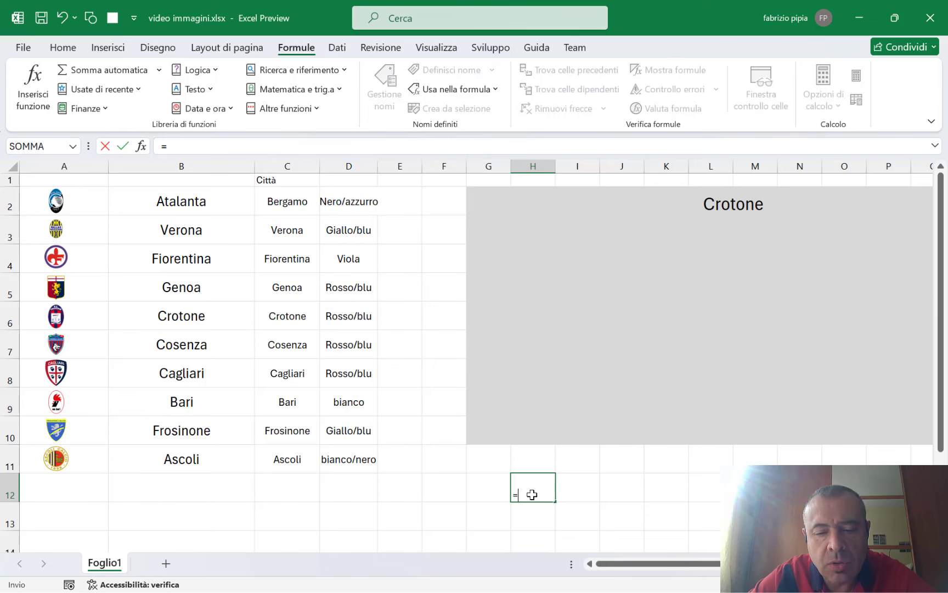
{"action": "type", "text": "lo"}
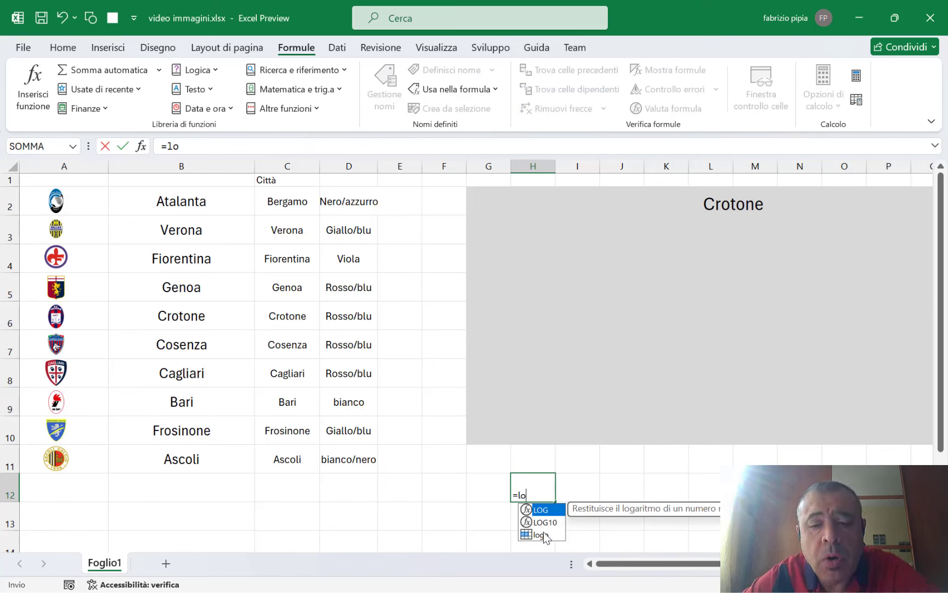
{"action": "double_click", "coordinate": [544, 535]}
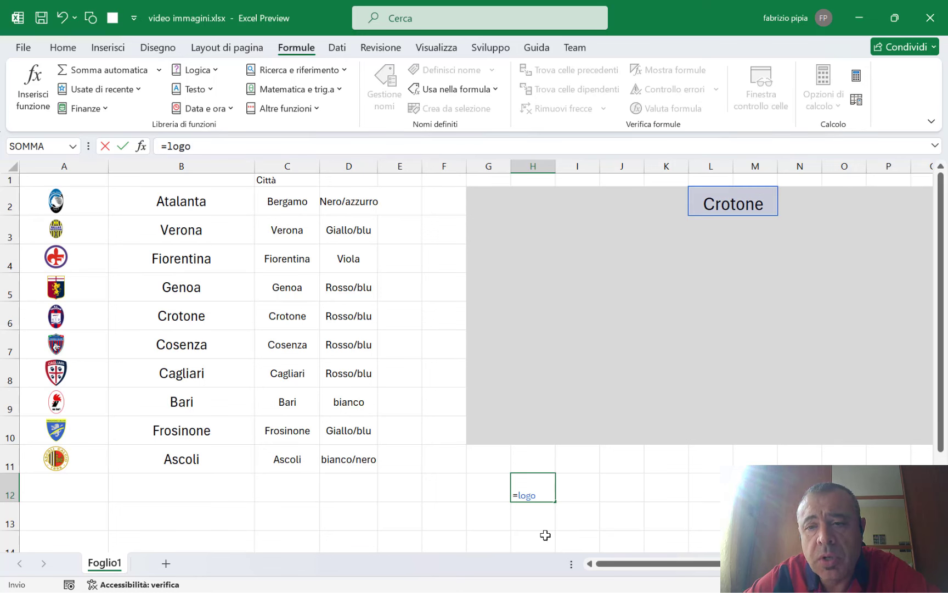
{"action": "key", "text": "Return"}
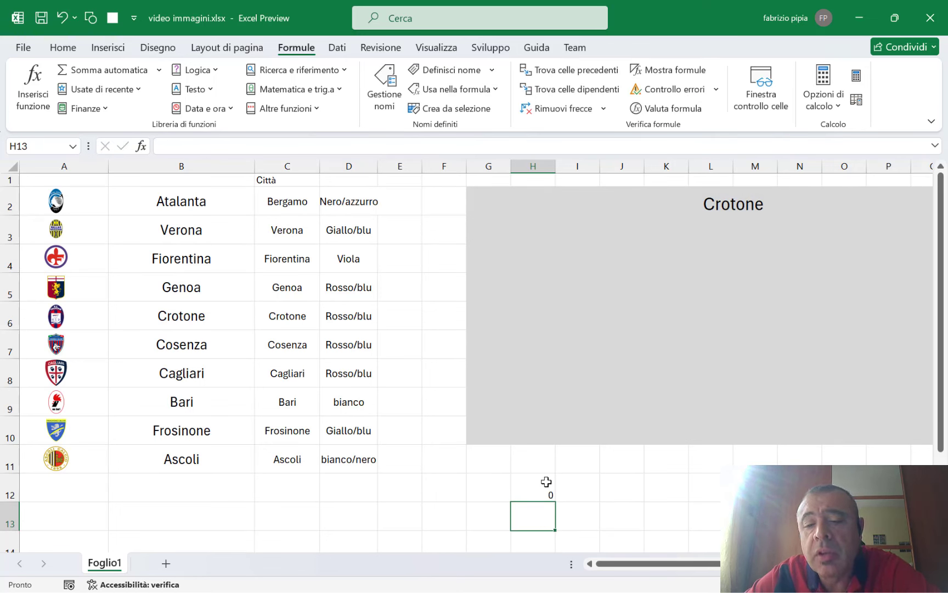
{"action": "left_click", "coordinate": [543, 488]}
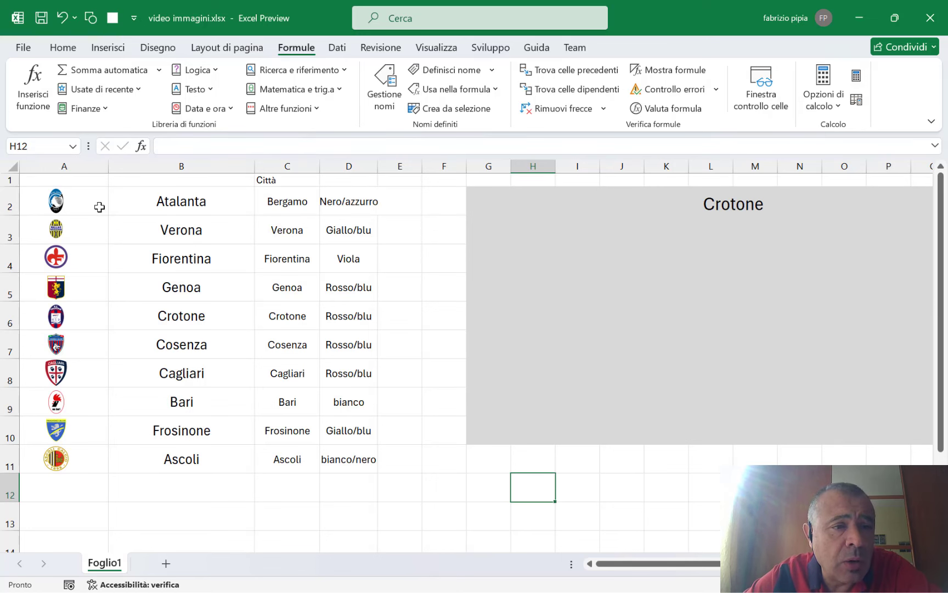
{"action": "left_click", "coordinate": [56, 202]}
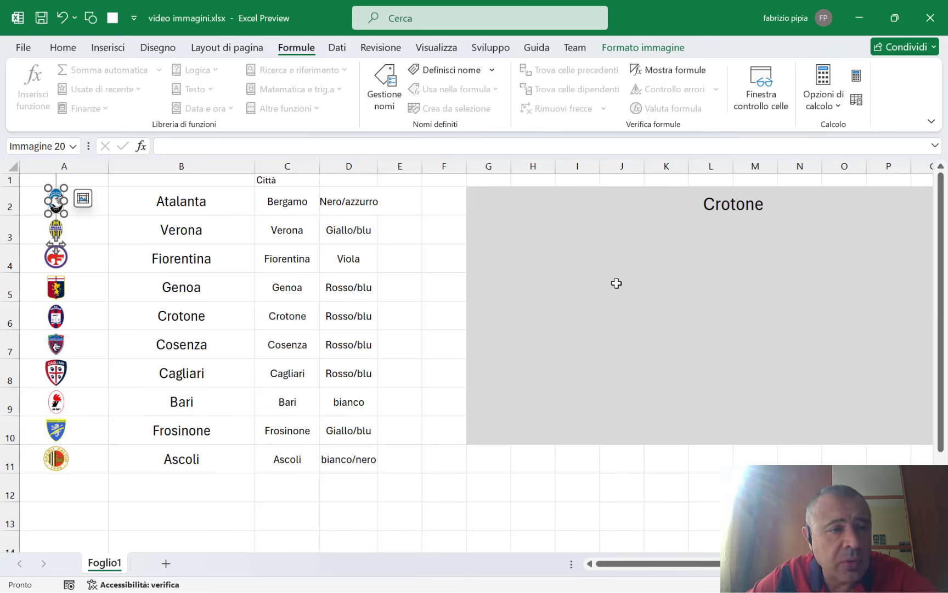
- Paste the Atalanta logo at H4, enlarge it and move it into the grey Crotone area
{"action": "left_click", "coordinate": [540, 257]}
{"action": "key", "text": "ctrl+v"}
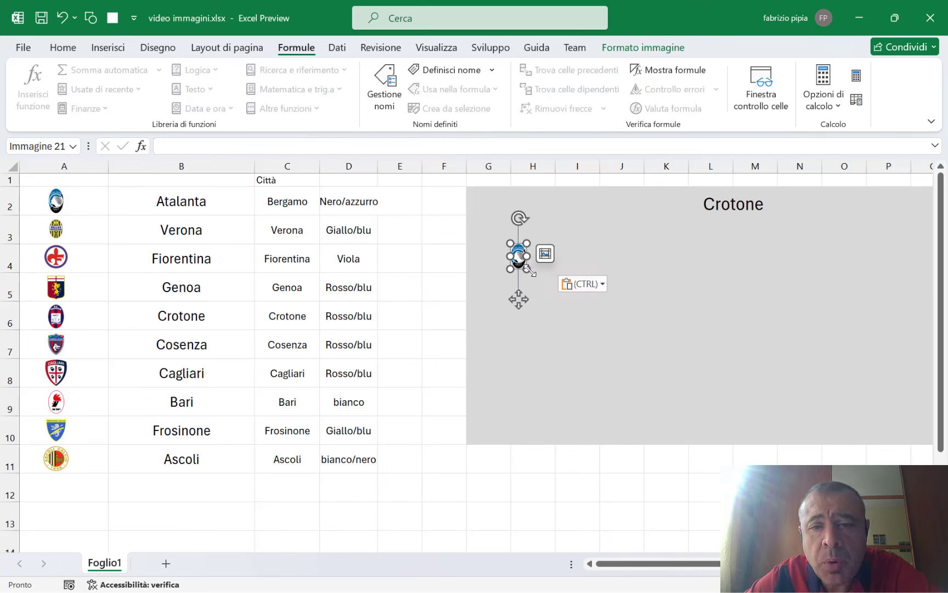
{"action": "left_click_drag", "start_coordinate": [528, 269], "coordinate": [616, 280]}
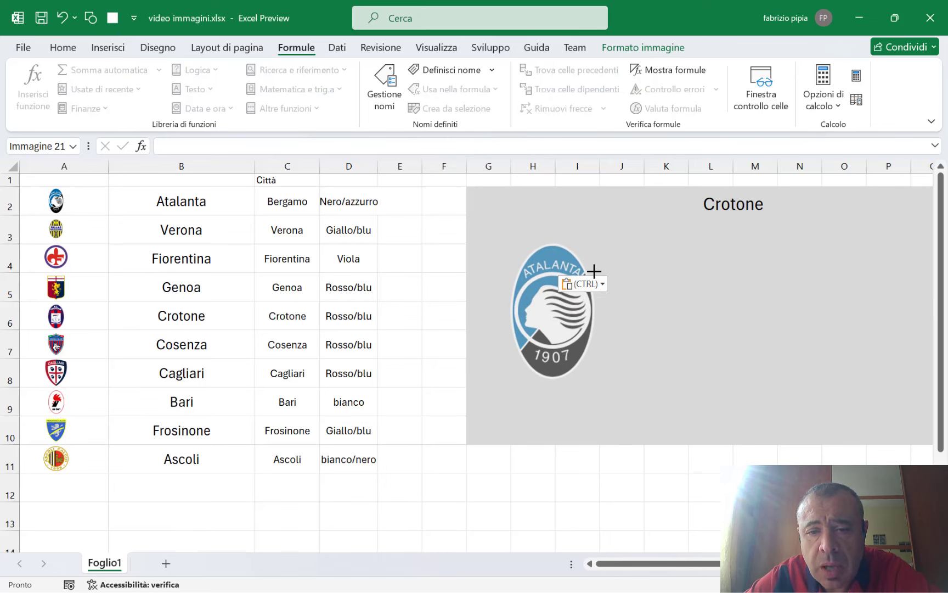
{"action": "left_click_drag", "start_coordinate": [578, 313], "coordinate": [594, 287]}
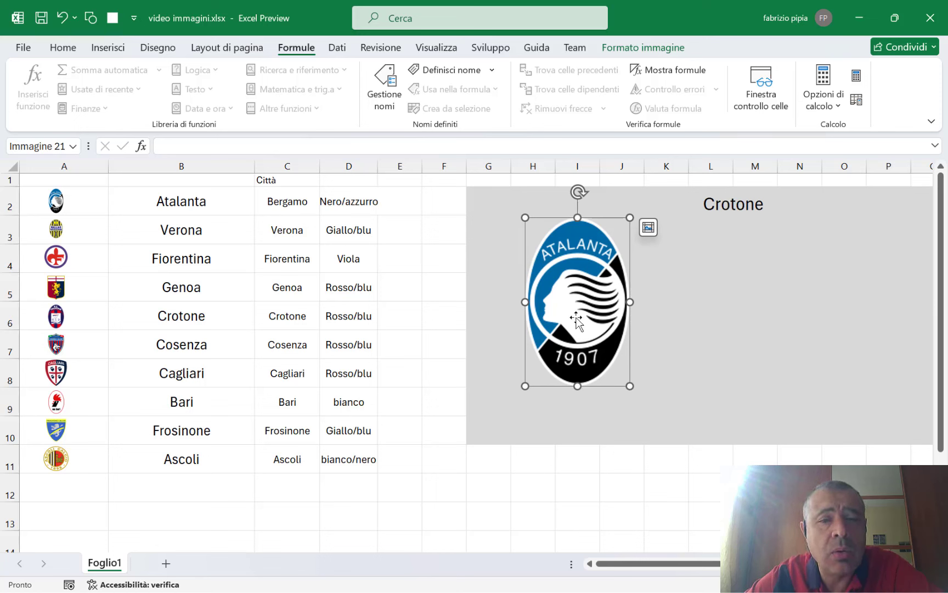
{"action": "left_click", "coordinate": [292, 144]}
- Link the picture to =logo and choose Atalanta in L2 so it shows that crest
{"action": "type", "text": "=logo"}
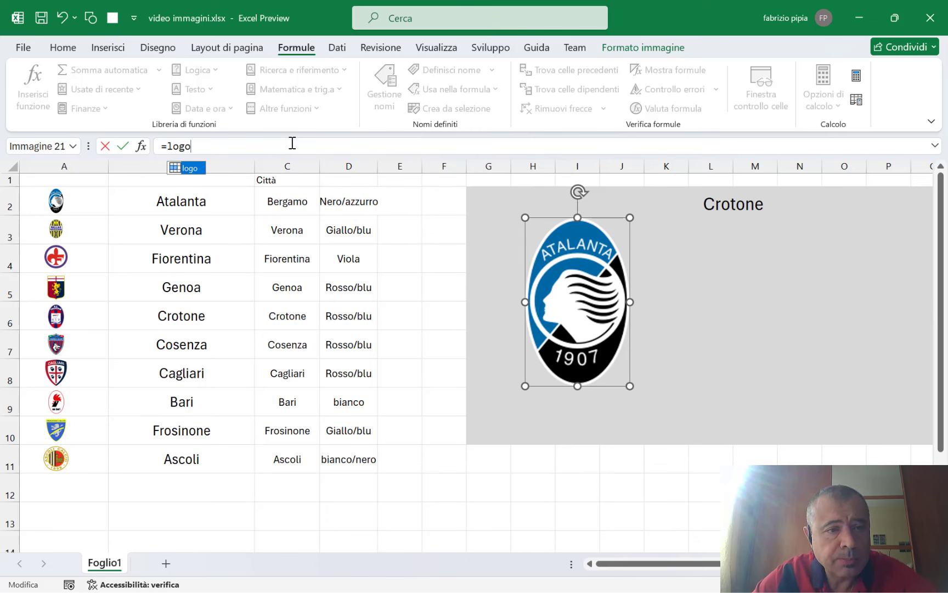
{"action": "key", "text": "Return"}
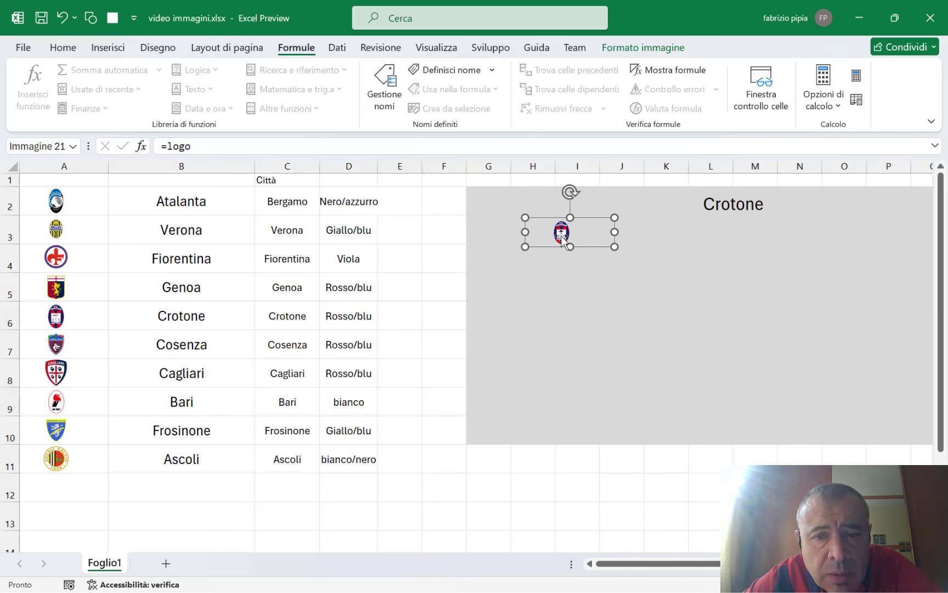
{"action": "left_click", "coordinate": [744, 206]}
{"action": "left_click", "coordinate": [785, 208]}
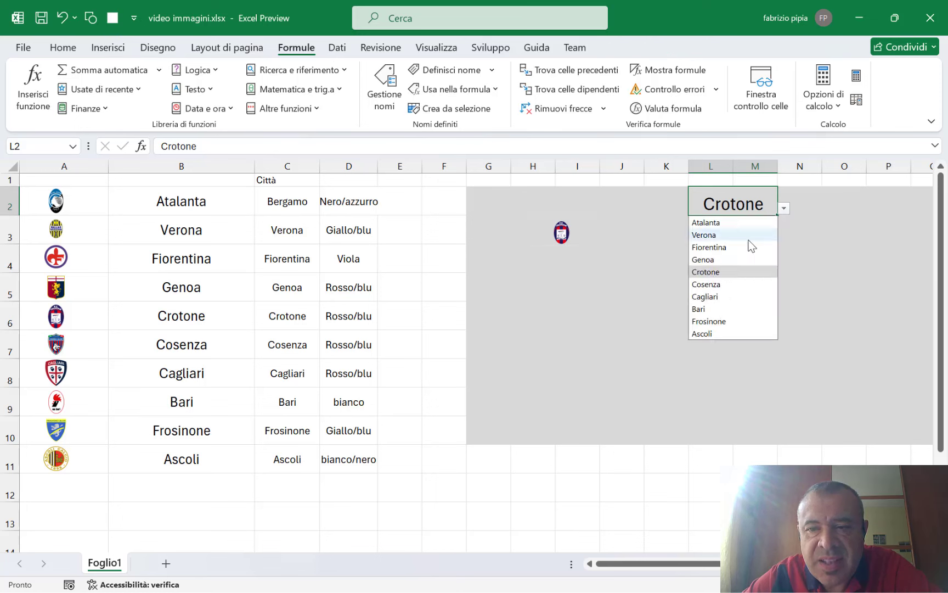
{"action": "left_click", "coordinate": [735, 223]}
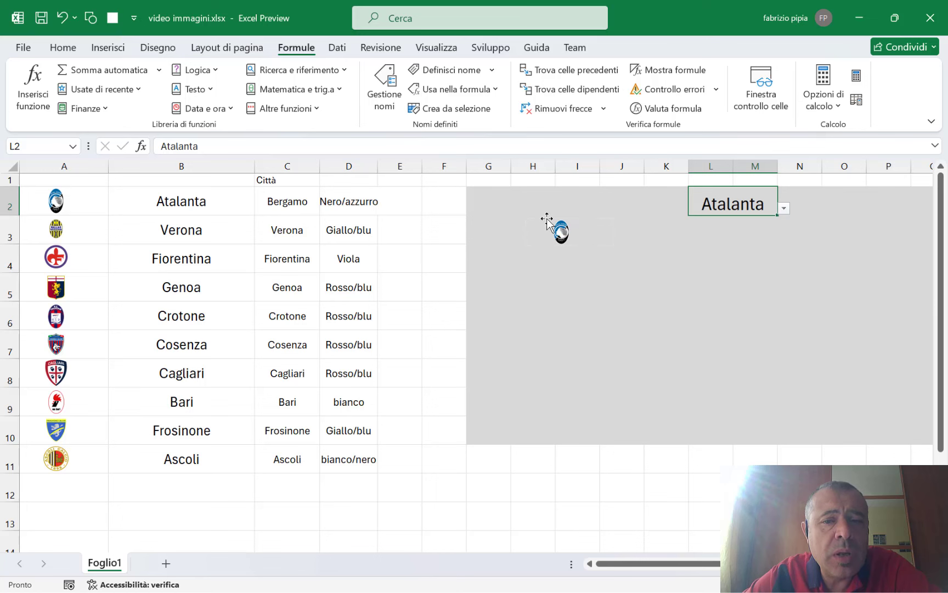
{"action": "left_click", "coordinate": [566, 235]}
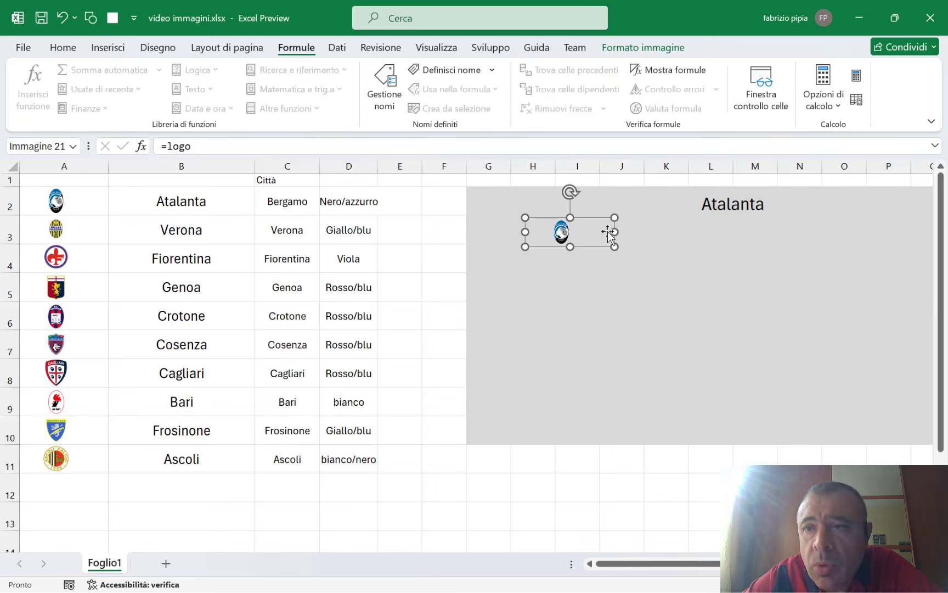
- Crop the Atalanta picture from left and right down to just the crest
{"action": "left_click", "coordinate": [642, 49]}
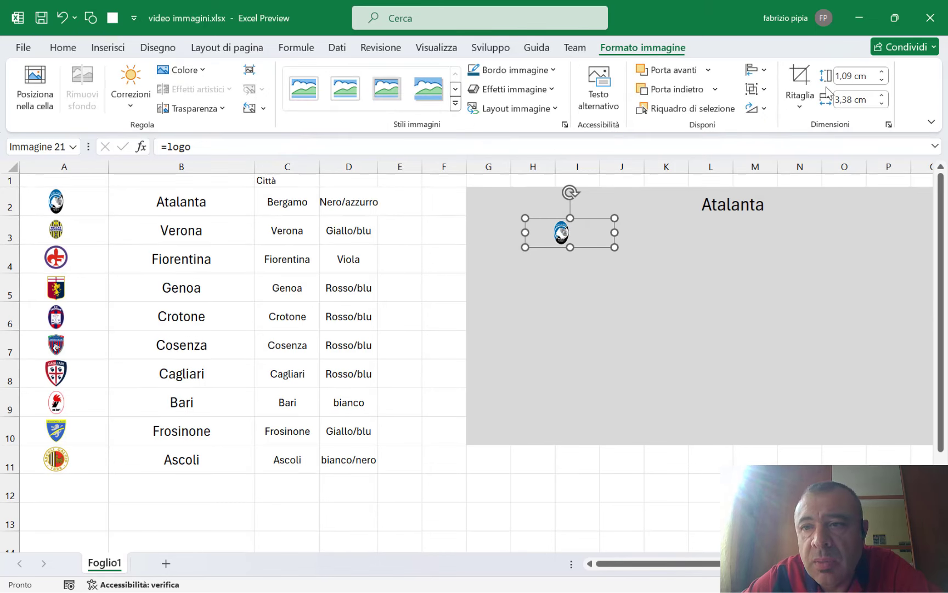
{"action": "left_click", "coordinate": [800, 80]}
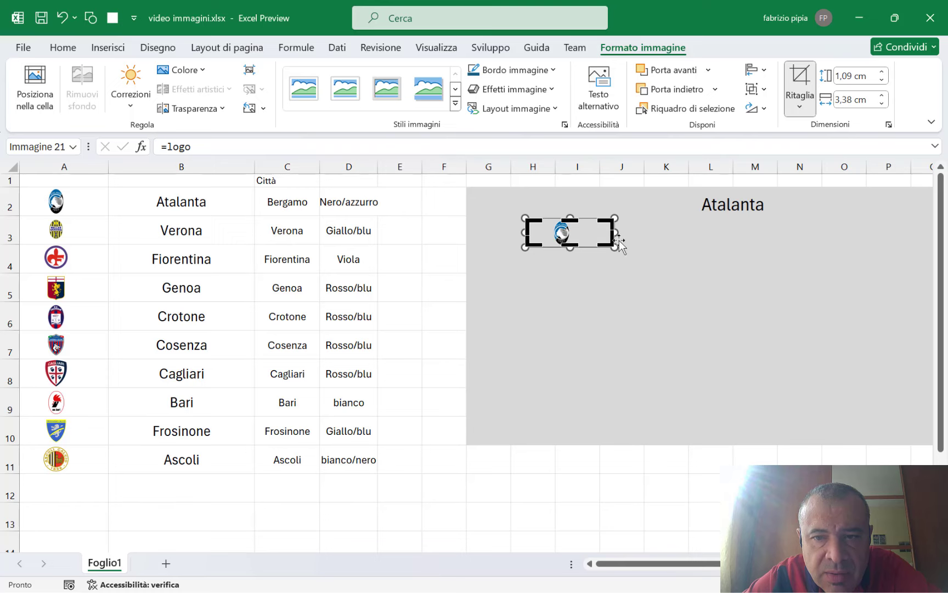
{"action": "scroll", "coordinate": [657, 260], "scroll_direction": "up", "scroll_amount": 5}
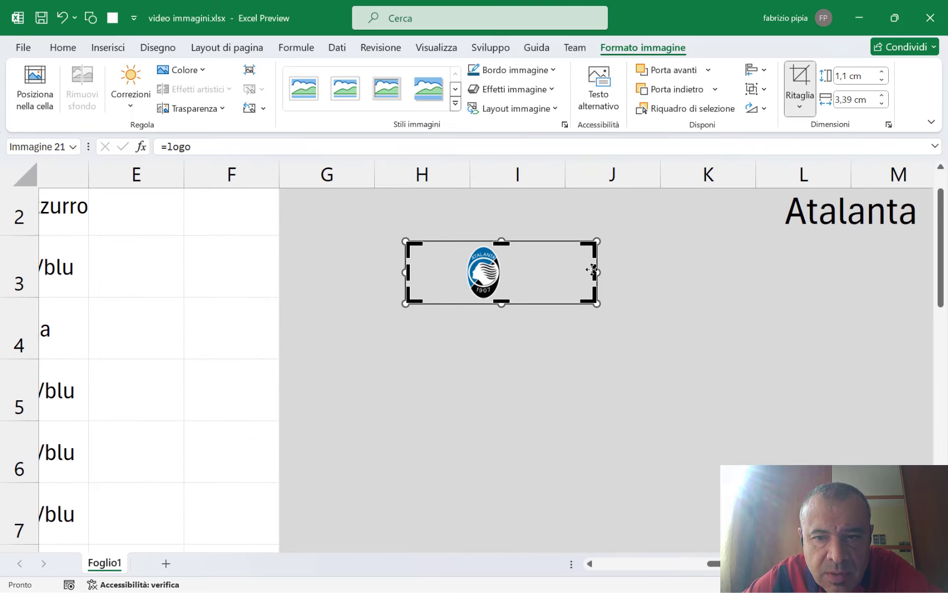
{"action": "left_click_drag", "start_coordinate": [596, 272], "coordinate": [523, 273]}
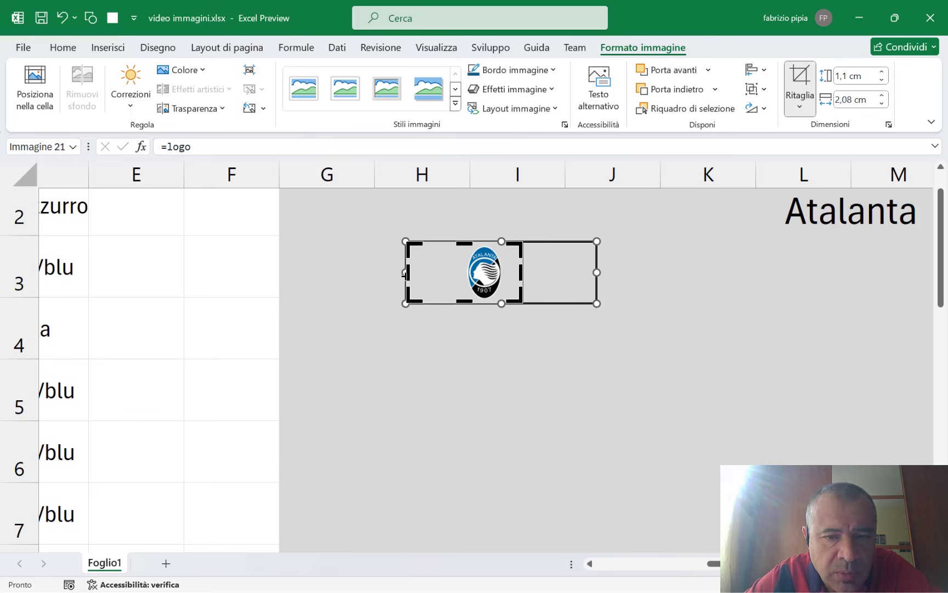
{"action": "left_click_drag", "start_coordinate": [405, 272], "coordinate": [456, 272]}
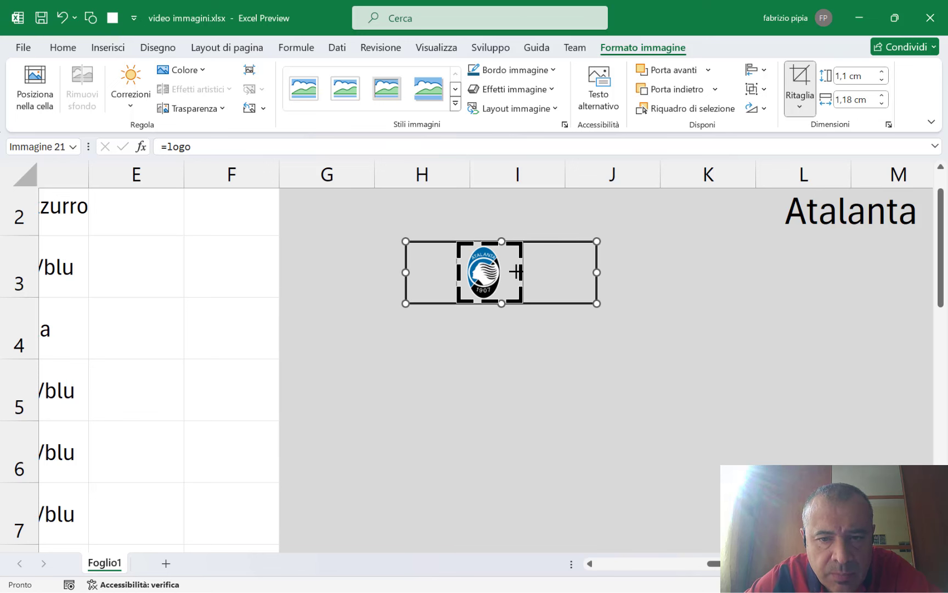
{"action": "left_click_drag", "start_coordinate": [516, 271], "coordinate": [504, 271]}
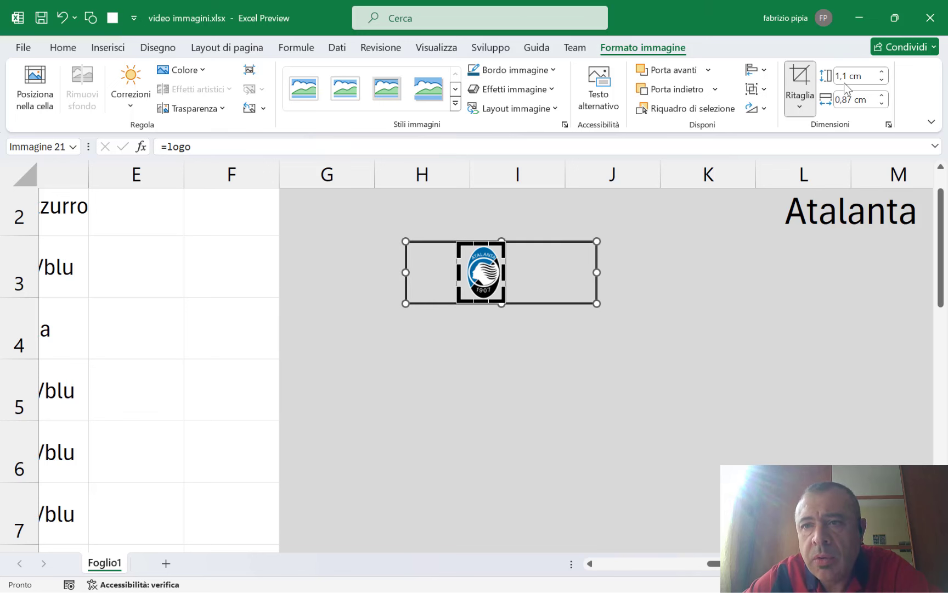
{"action": "left_click", "coordinate": [807, 88]}
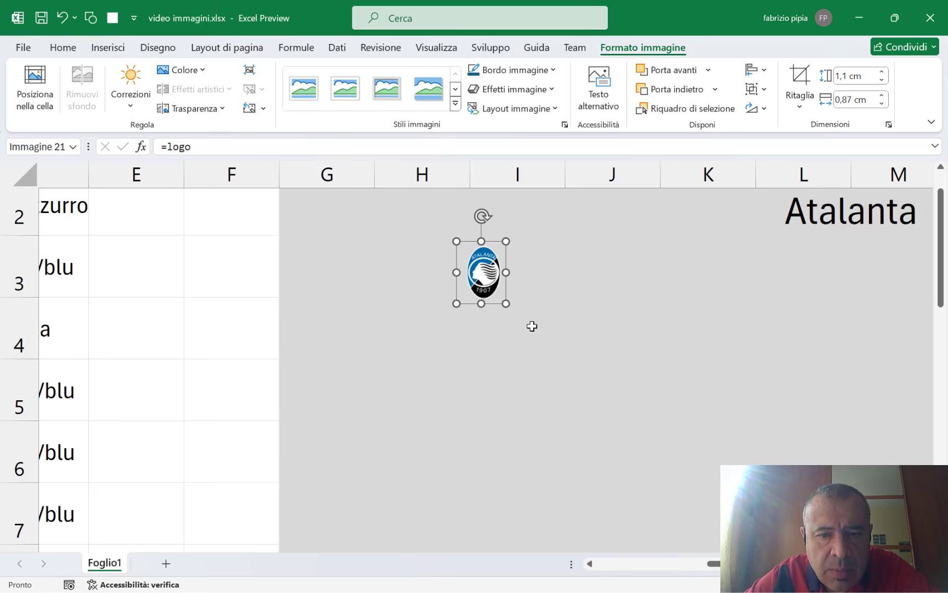
- Resize the cropped crest to about 3.42 × 2.71 cm
{"action": "left_click_drag", "start_coordinate": [505, 304], "coordinate": [643, 442]}
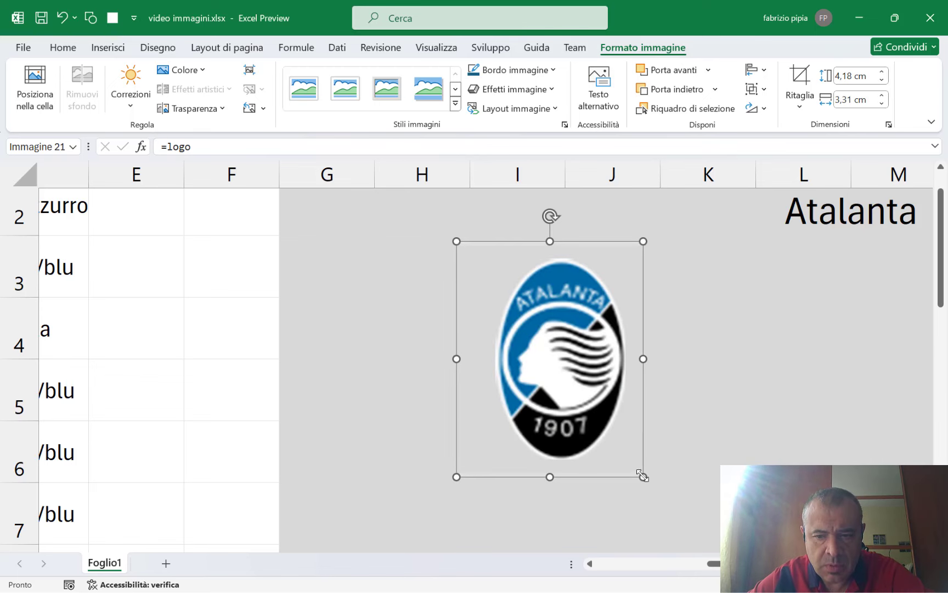
{"action": "left_click_drag", "start_coordinate": [644, 477], "coordinate": [609, 433]}
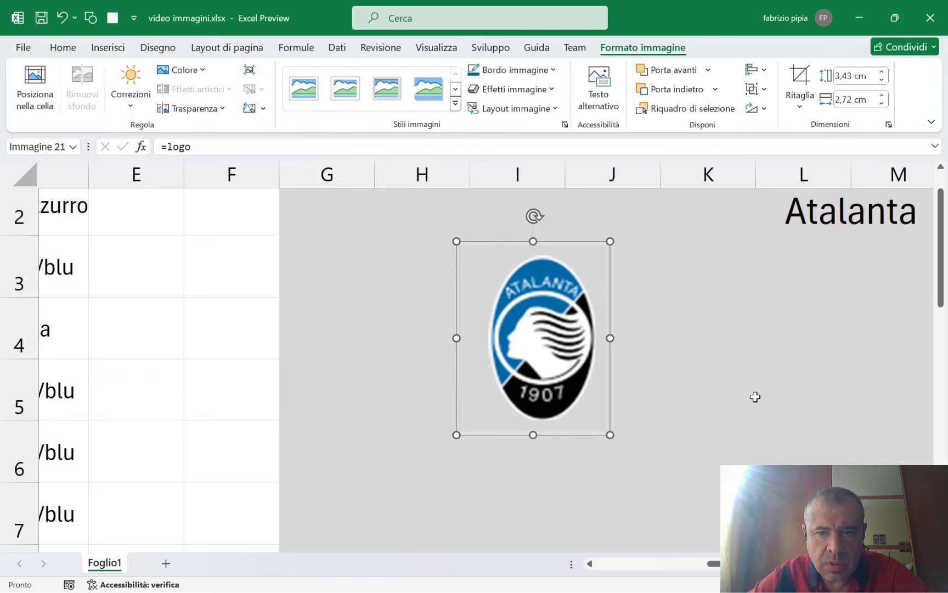
{"action": "scroll", "coordinate": [782, 382], "scroll_direction": "down", "scroll_amount": 1, "text": "ctrl"}
{"action": "scroll", "coordinate": [782, 382], "scroll_direction": "down", "scroll_amount": 1}
{"action": "scroll", "coordinate": [782, 382], "scroll_direction": "right", "scroll_amount": 3}
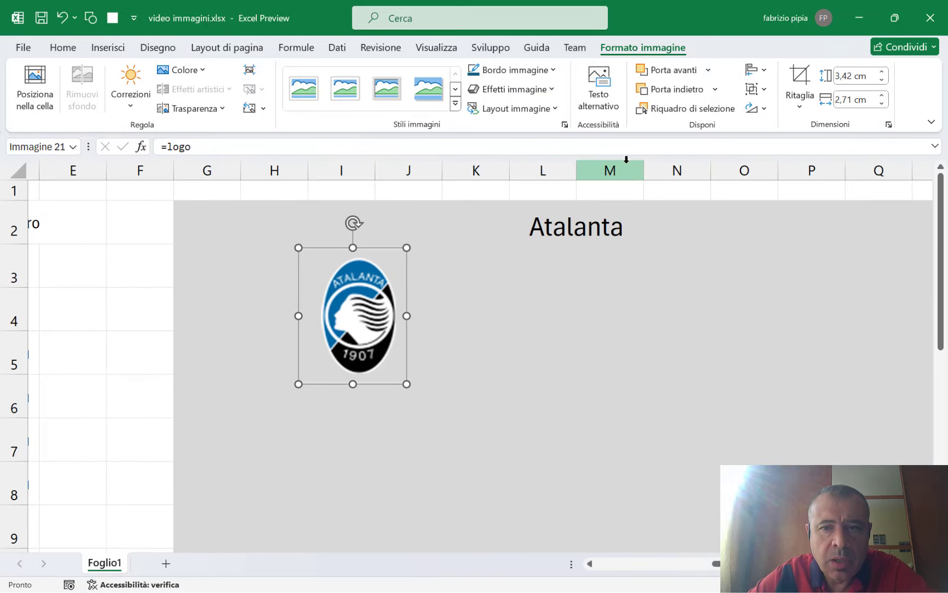
{"action": "left_click", "coordinate": [604, 232]}
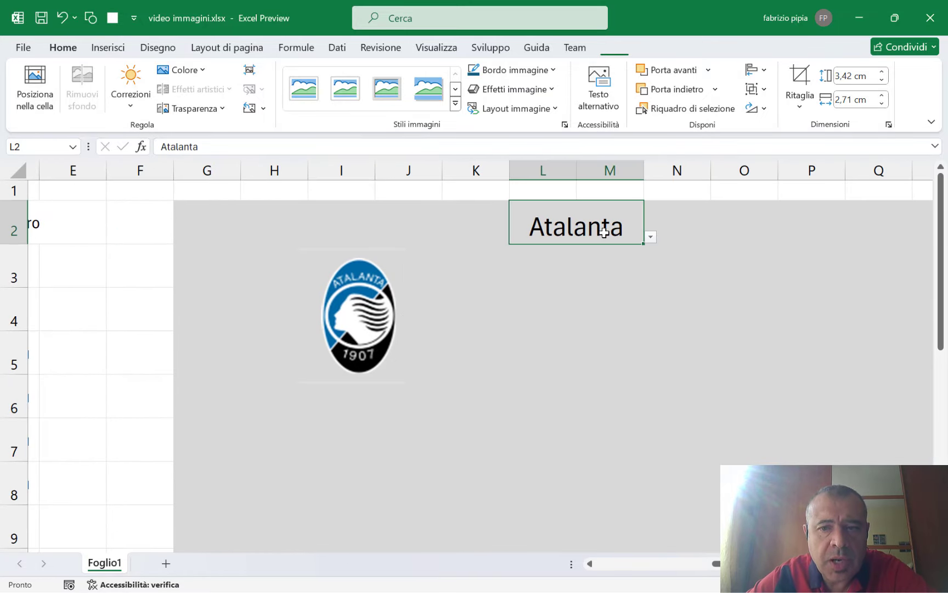
- Try Cosenza in L2, then settle on Cagliari and select the linked crest picture
{"action": "left_click", "coordinate": [650, 241]}
{"action": "left_click", "coordinate": [550, 313]}
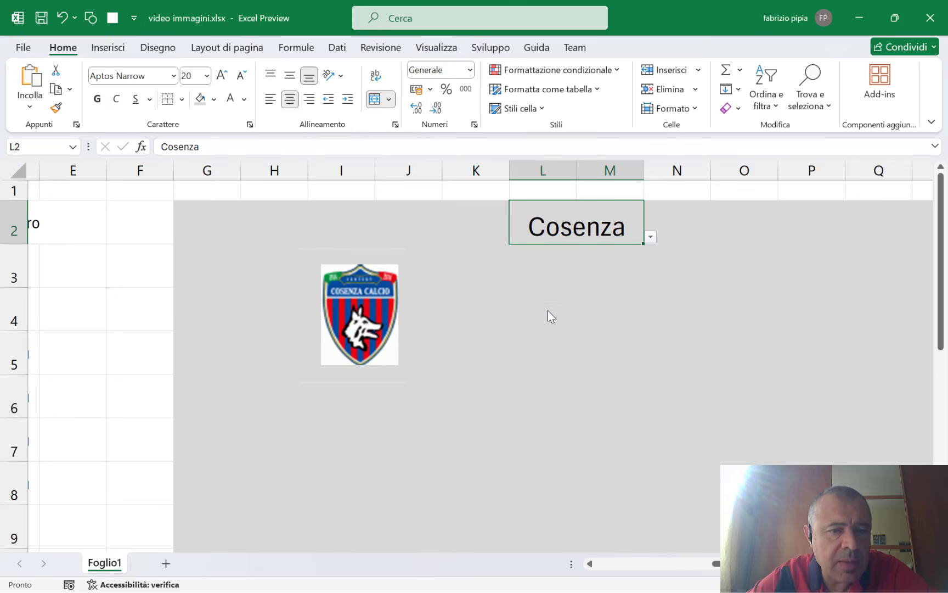
{"action": "left_click", "coordinate": [650, 239]}
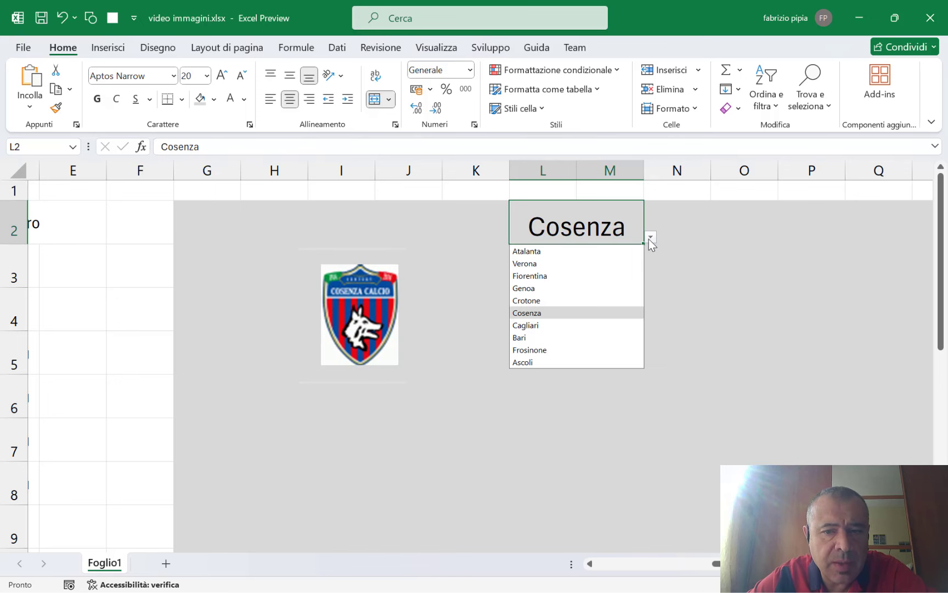
{"action": "left_click", "coordinate": [598, 325]}
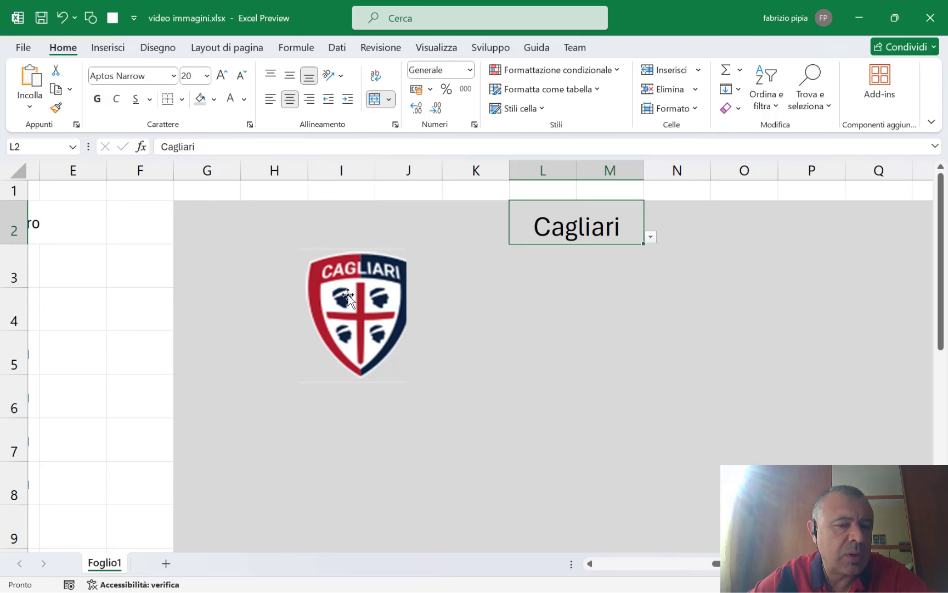
{"action": "left_click", "coordinate": [298, 295]}
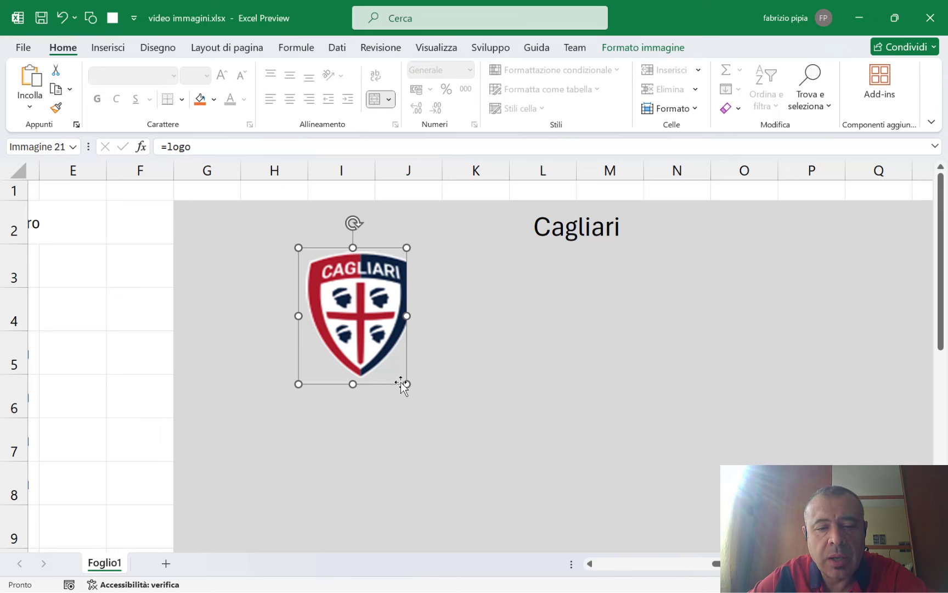
- Resize and widen the Cagliari picture's crop to about 4.33 × 3.89 cm so the whole crest shows
{"action": "left_click_drag", "start_coordinate": [405, 383], "coordinate": [451, 410]}
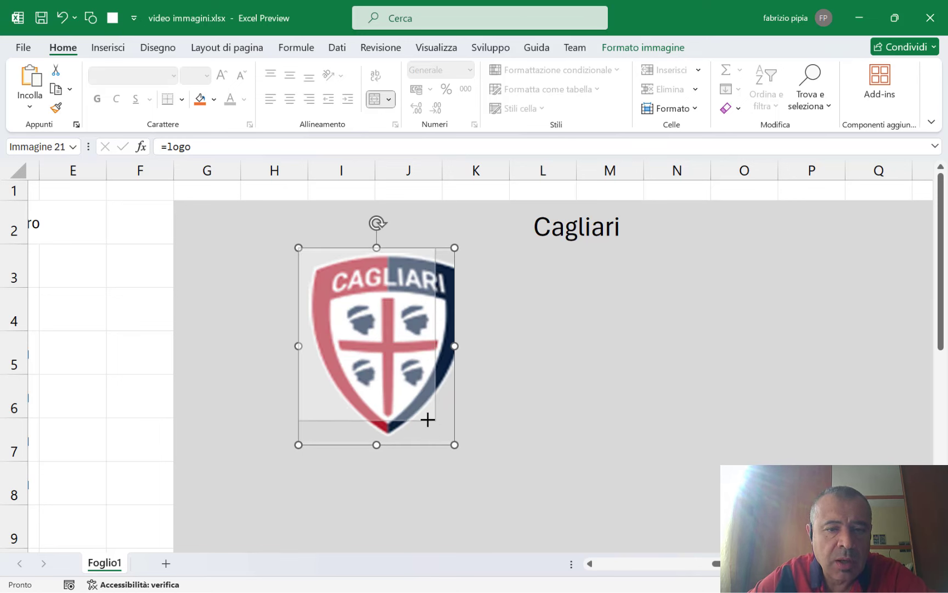
{"action": "left_click_drag", "start_coordinate": [455, 443], "coordinate": [435, 420]}
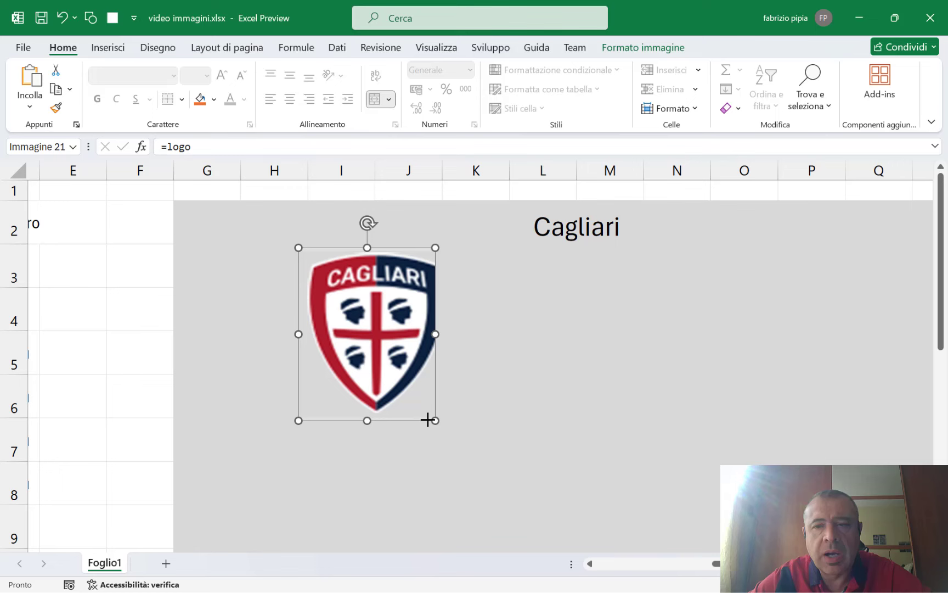
{"action": "left_click", "coordinate": [645, 48]}
{"action": "left_click", "coordinate": [801, 92]}
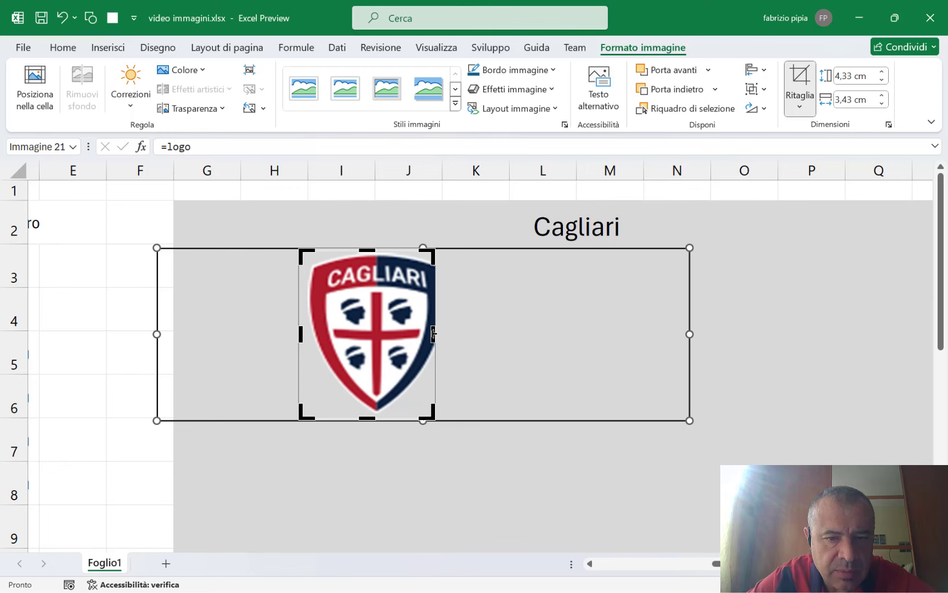
{"action": "left_click_drag", "start_coordinate": [434, 334], "coordinate": [452, 334]}
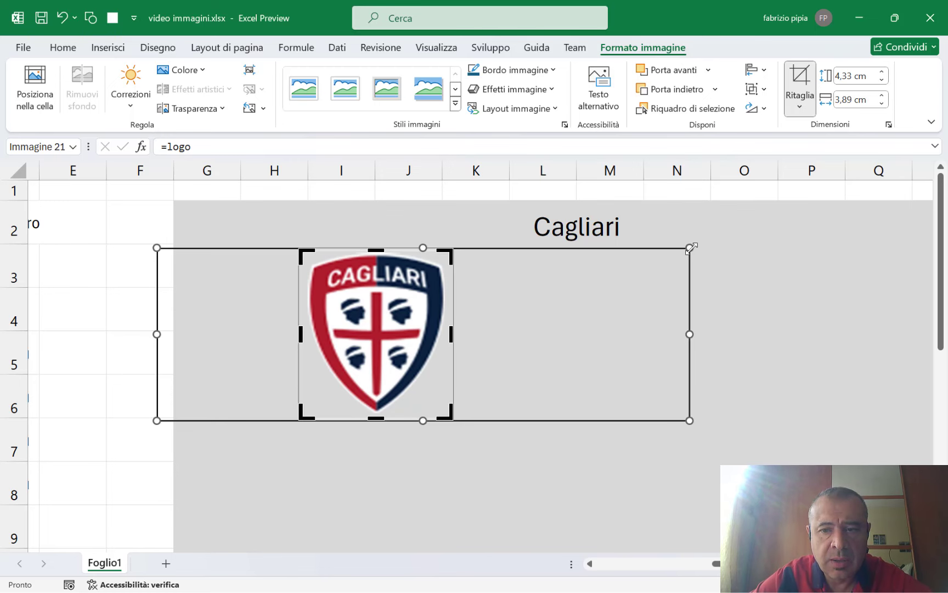
{"action": "left_click_drag", "start_coordinate": [690, 248], "coordinate": [675, 246]}
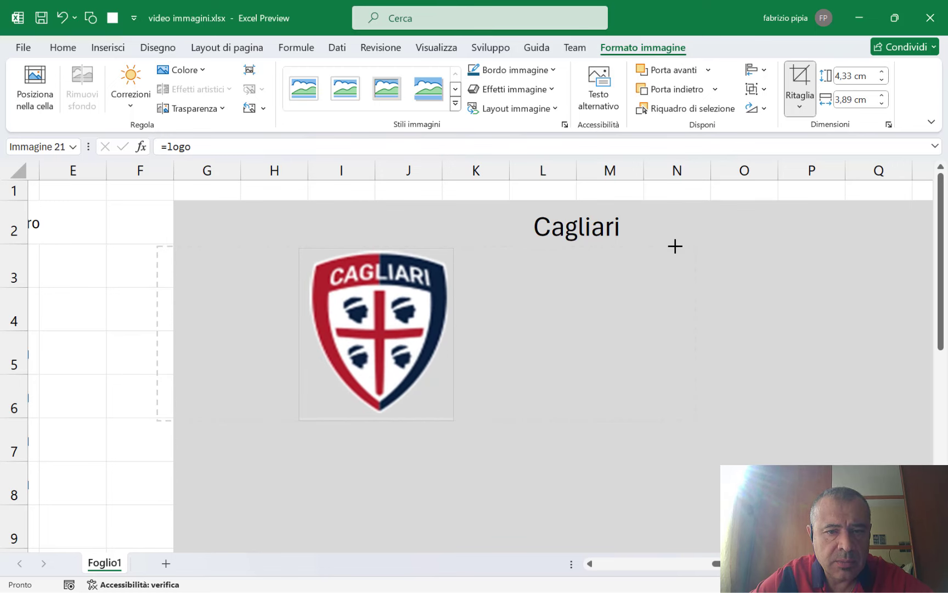
{"action": "left_click", "coordinate": [756, 363]}
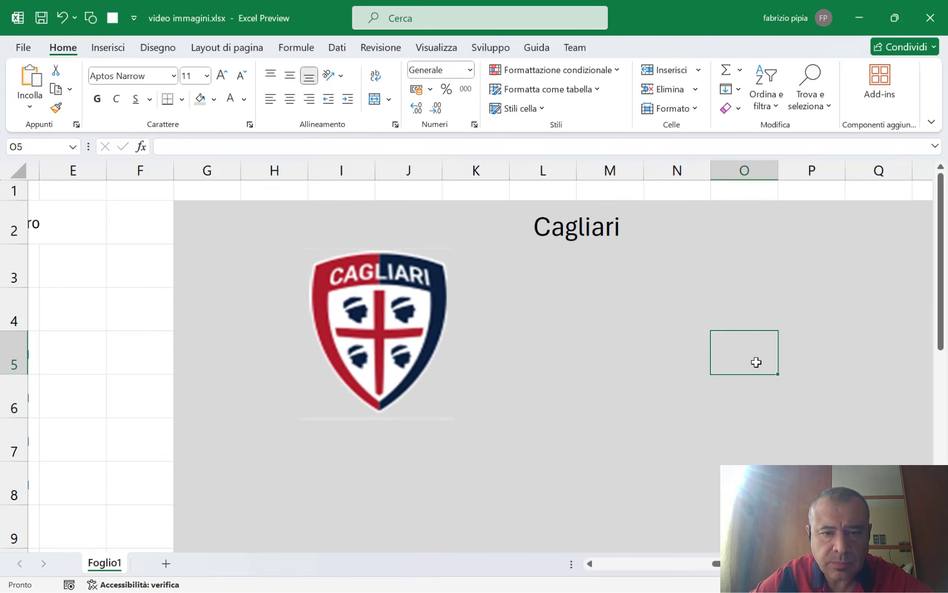
- Change the team in L2 from Cagliari to Bari using its drop-down
{"action": "left_click", "coordinate": [602, 418]}
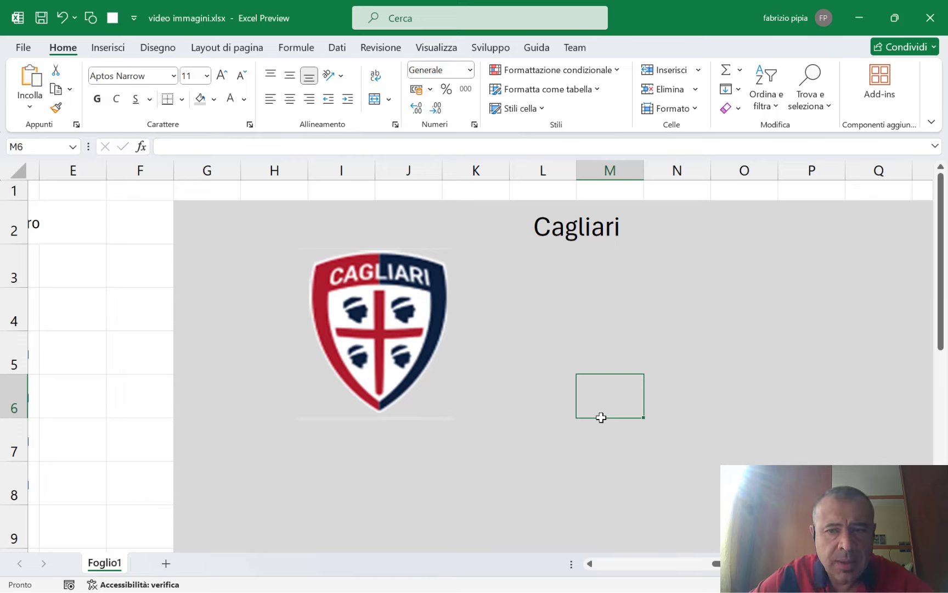
{"action": "scroll", "coordinate": [602, 418], "scroll_direction": "down", "scroll_amount": 4, "text": "ctrl"}
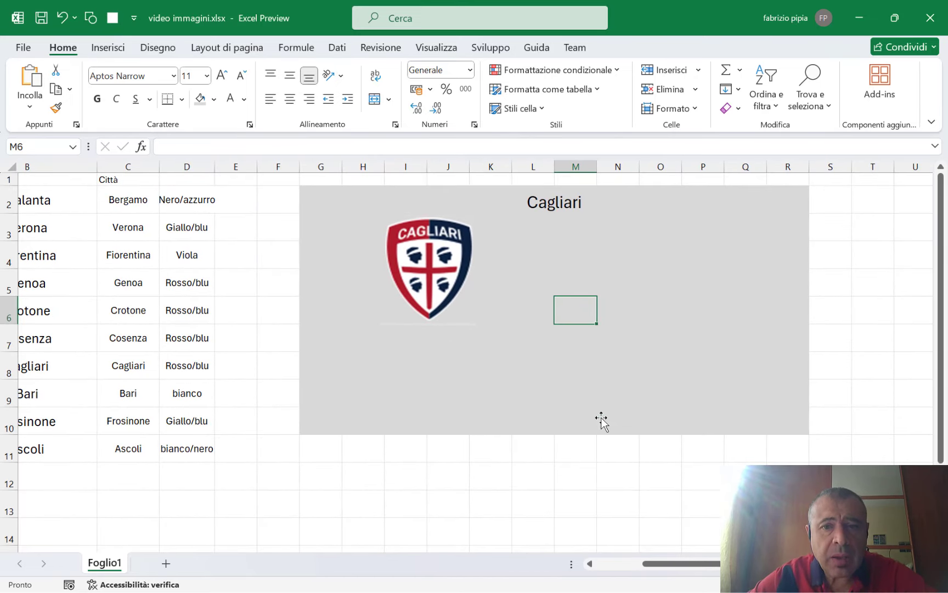
{"action": "left_click", "coordinate": [572, 205]}
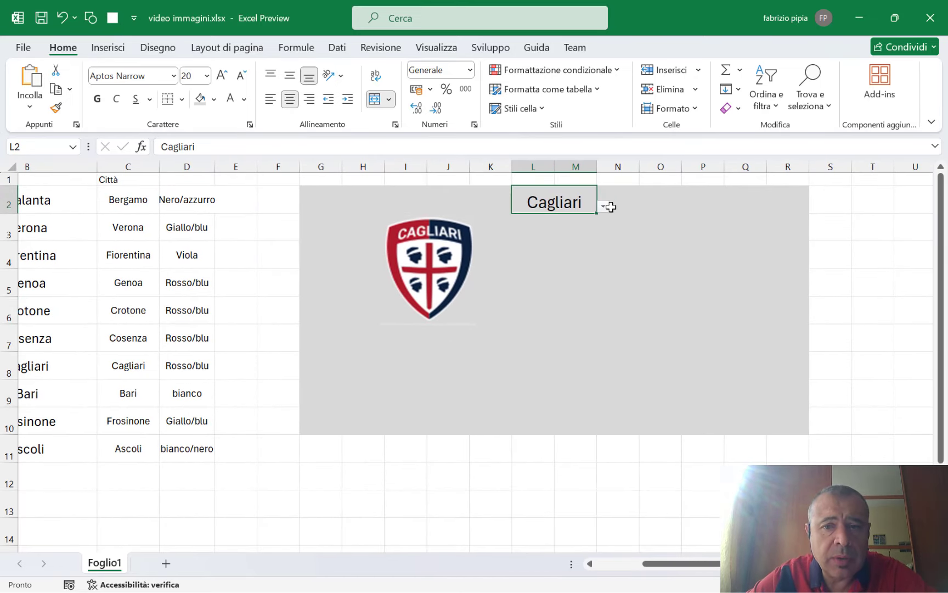
{"action": "left_click", "coordinate": [603, 205]}
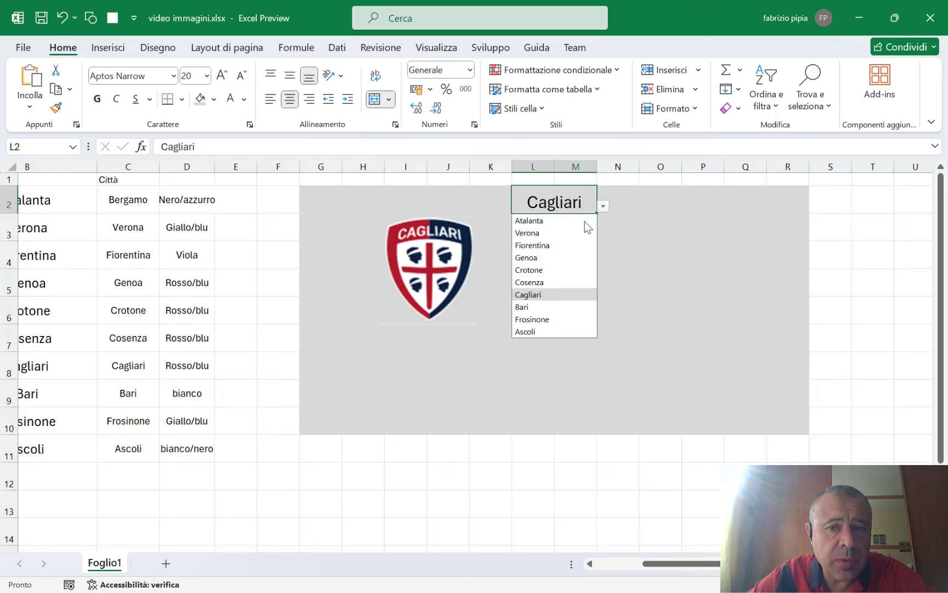
{"action": "left_click", "coordinate": [556, 309]}
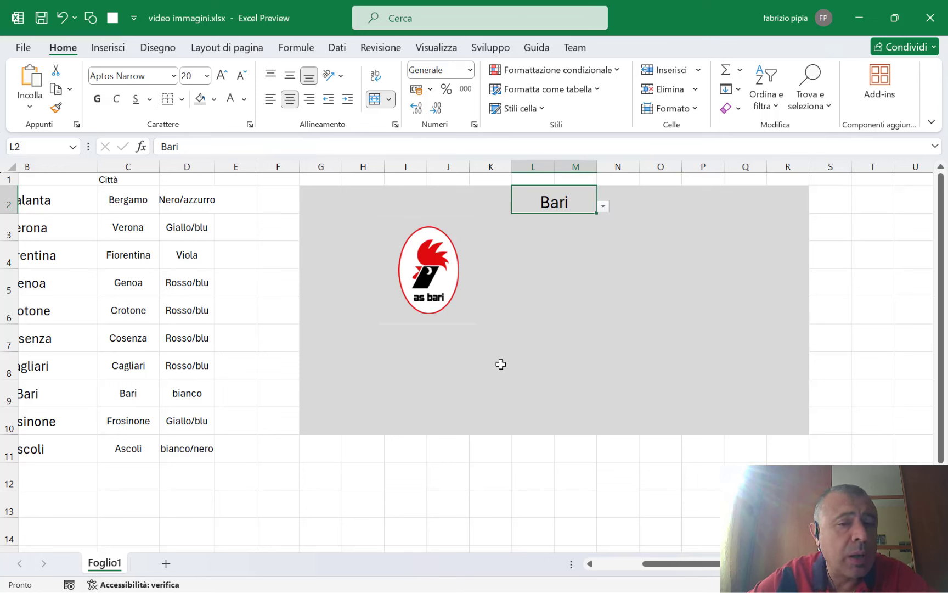
- Apply thick white outline and inside borders to M4:P6 via Formato celle
{"action": "mouse_move", "coordinate": [582, 249]}
{"action": "left_mouse_down"}
{"action": "mouse_move", "coordinate": [705, 269]}
{"action": "mouse_move", "coordinate": [712, 306]}
{"action": "left_mouse_up"}
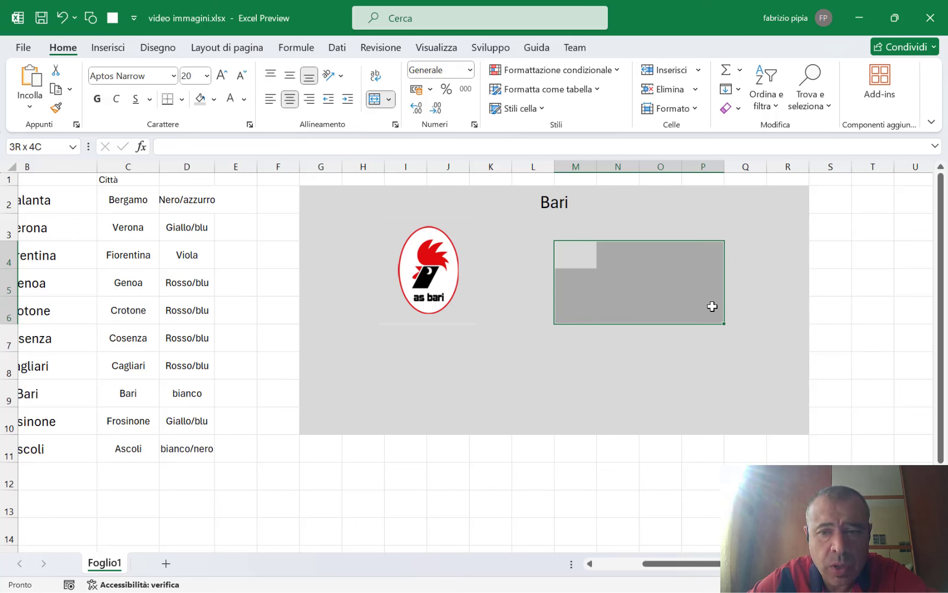
{"action": "left_click_drag", "start_coordinate": [713, 306], "coordinate": [713, 306]}
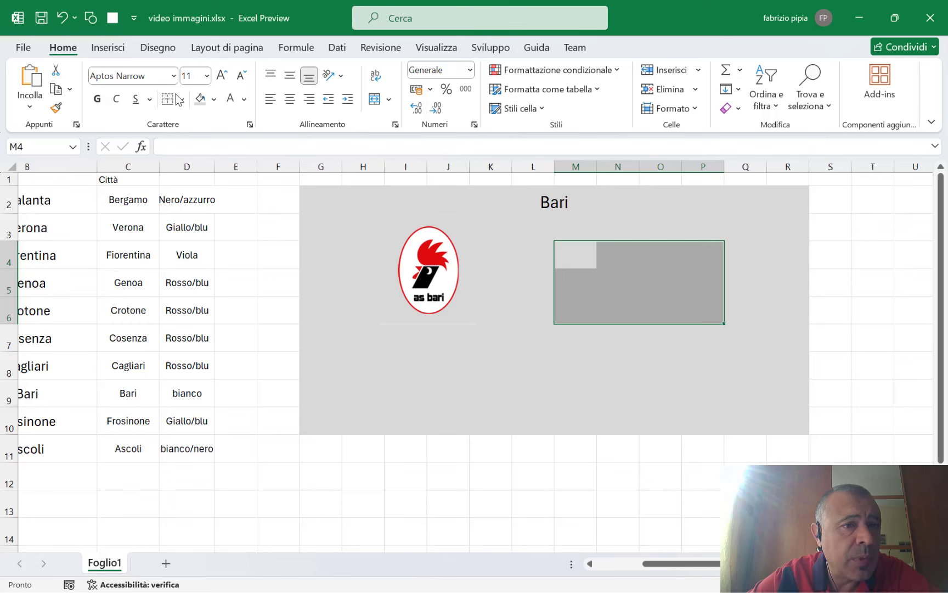
{"action": "right_click", "coordinate": [595, 246]}
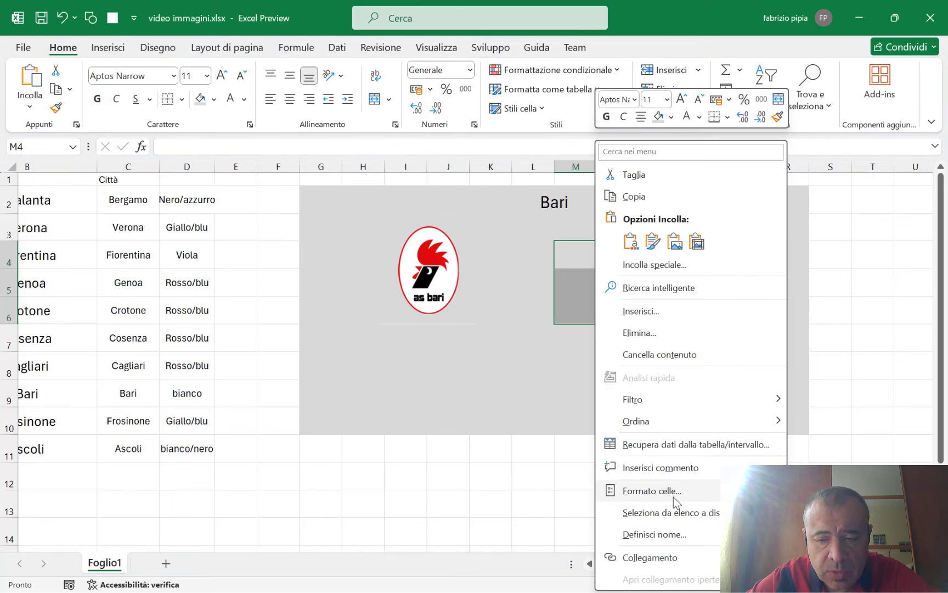
{"action": "left_click", "coordinate": [652, 491]}
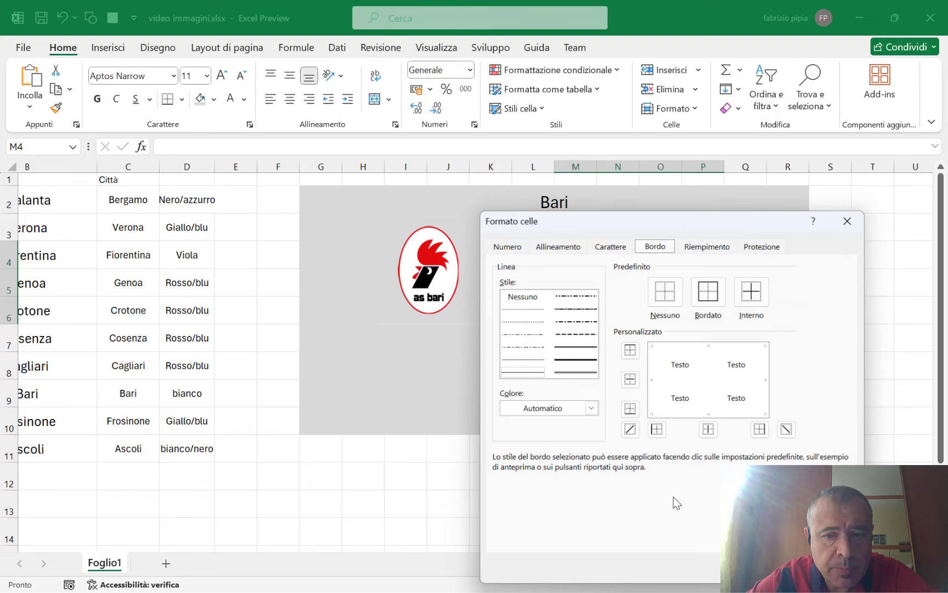
{"action": "left_click", "coordinate": [566, 360]}
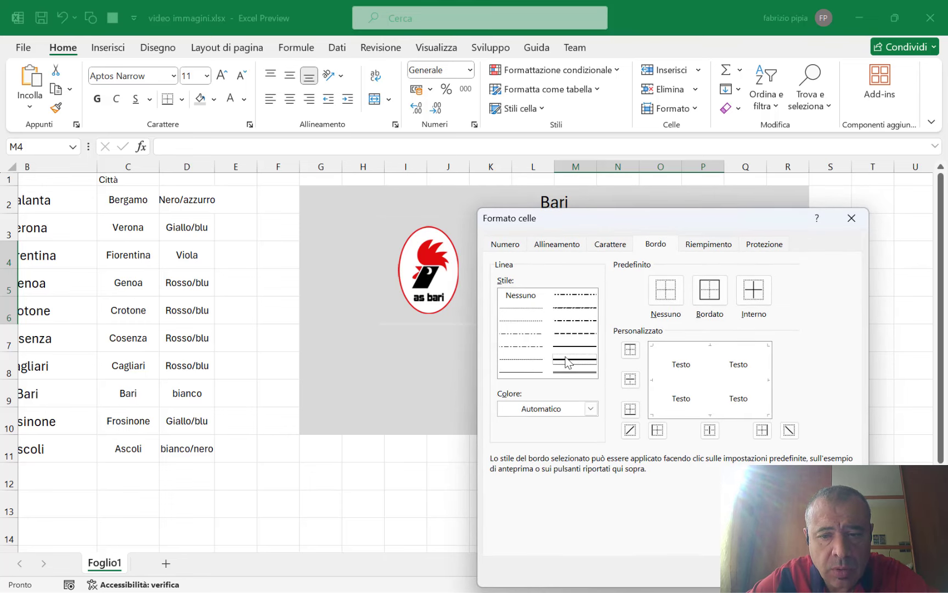
{"action": "left_click", "coordinate": [529, 409]}
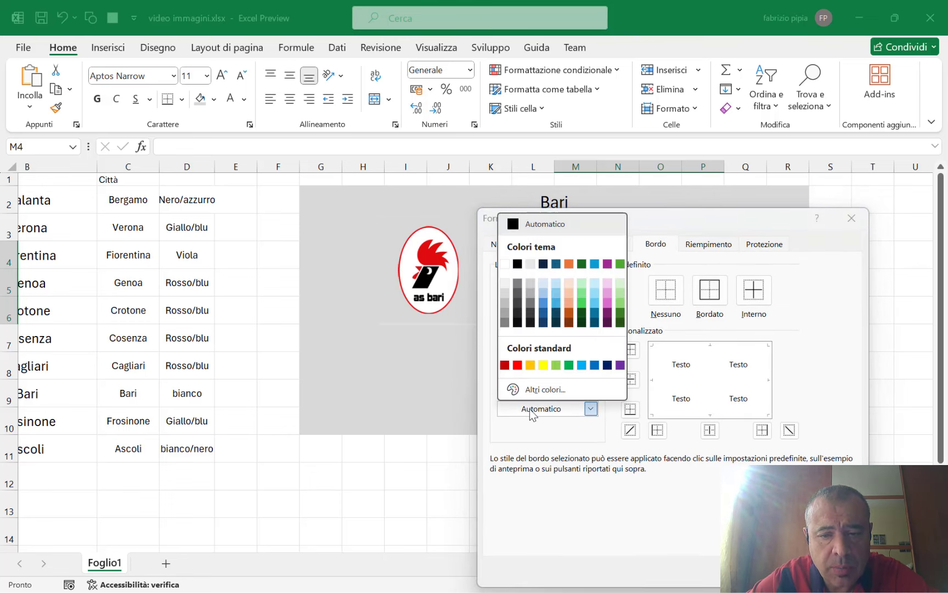
{"action": "left_click", "coordinate": [503, 264]}
{"action": "left_click", "coordinate": [710, 289]}
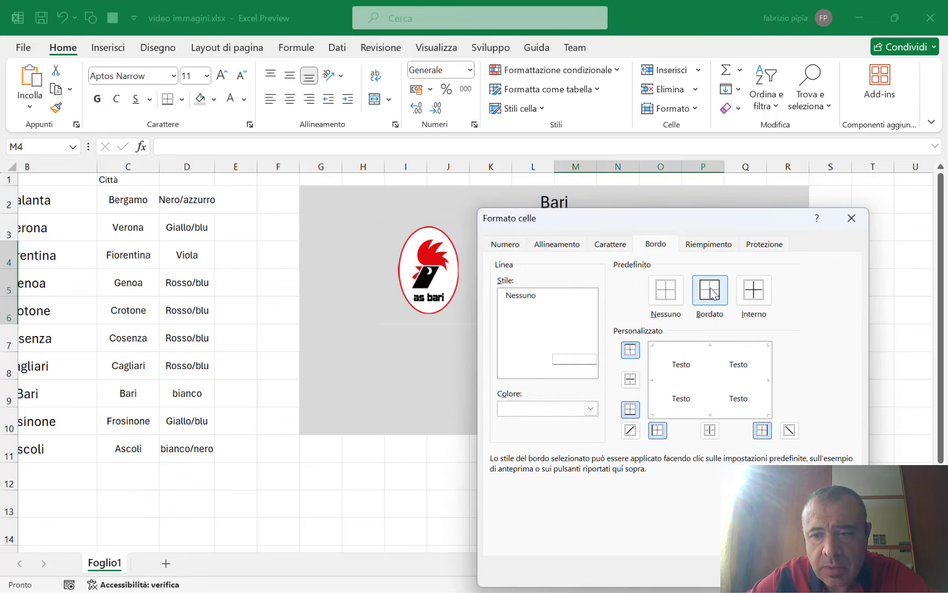
{"action": "left_click", "coordinate": [754, 297]}
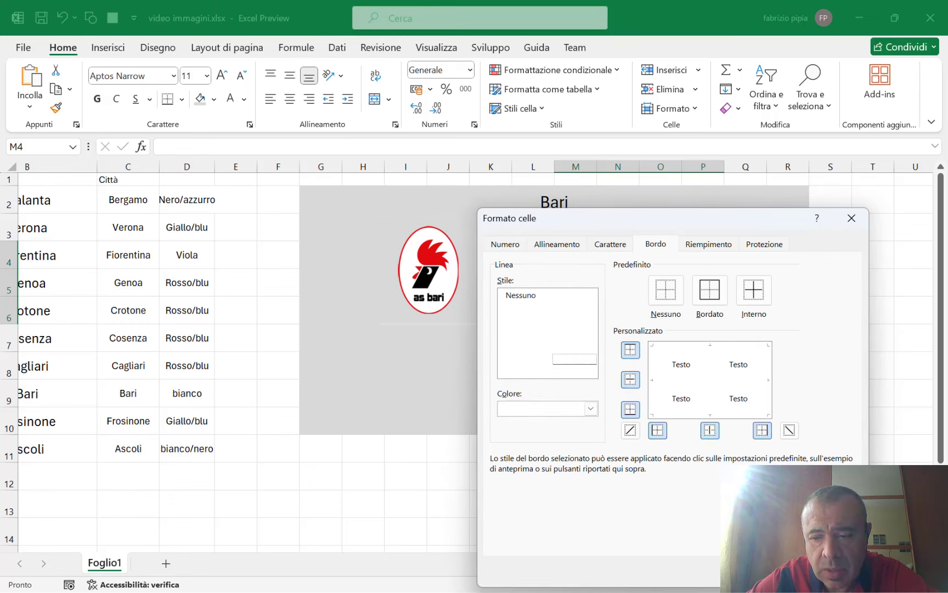
{"action": "left_click", "coordinate": [785, 571]}
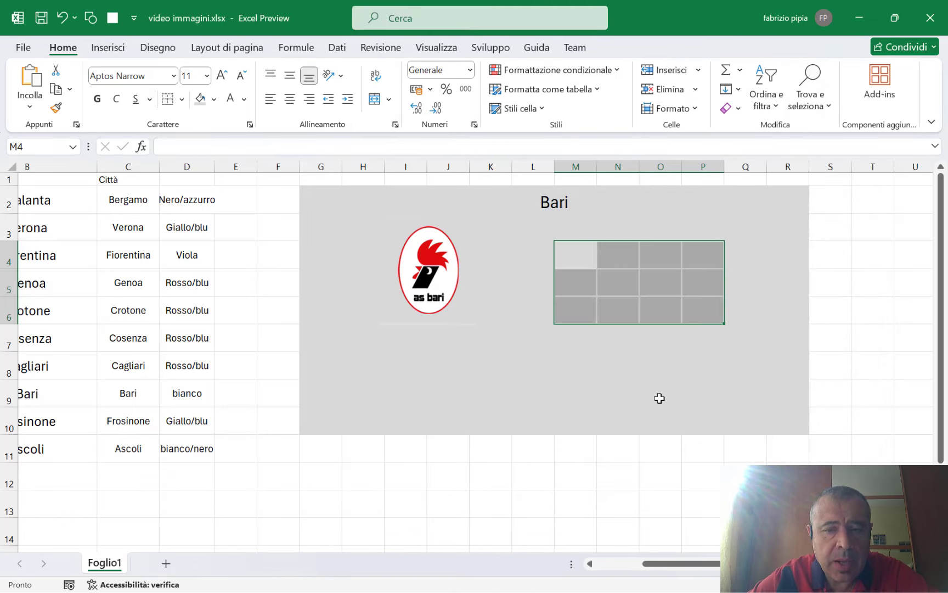
- Merge M4:N4 and O4:P4 into two centred cells
{"action": "left_click", "coordinate": [659, 398]}
{"action": "left_click_drag", "start_coordinate": [579, 265], "coordinate": [604, 263]}
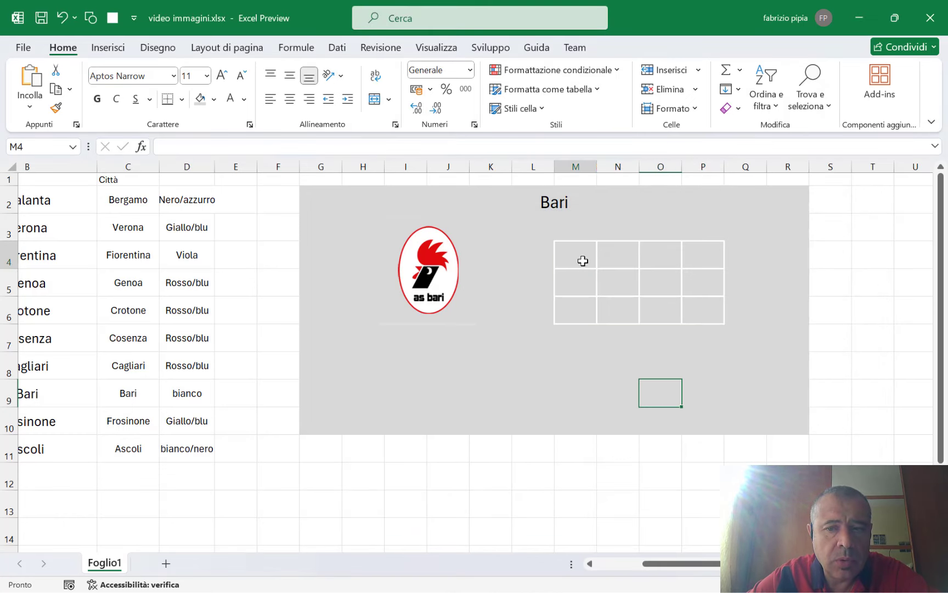
{"action": "left_click", "coordinate": [375, 100]}
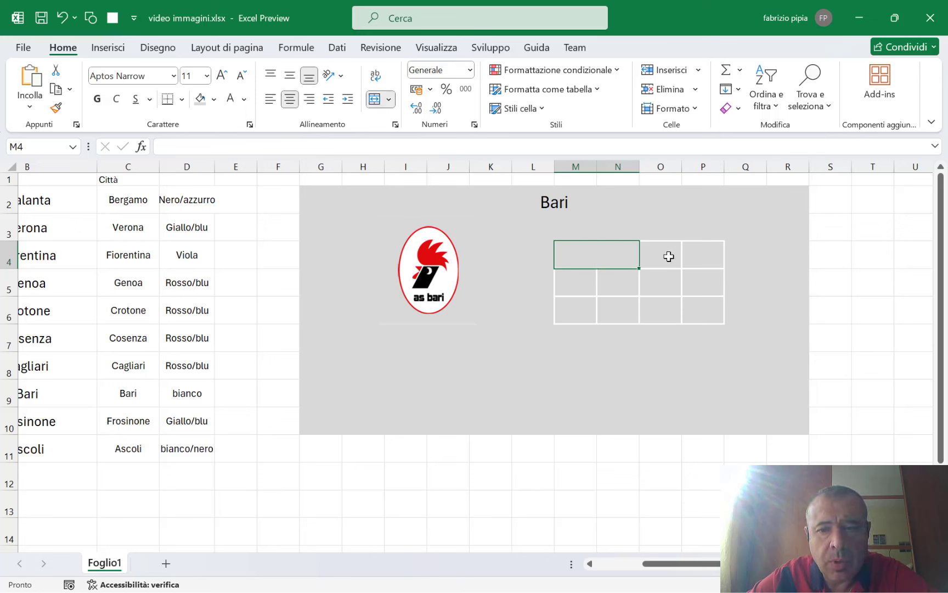
{"action": "left_click_drag", "start_coordinate": [669, 256], "coordinate": [689, 255]}
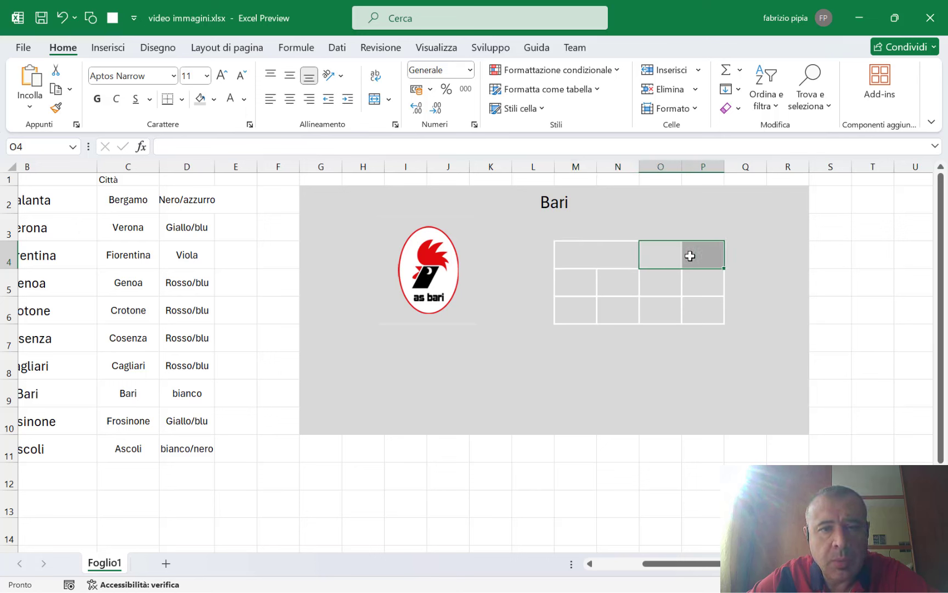
{"action": "left_click", "coordinate": [374, 100]}
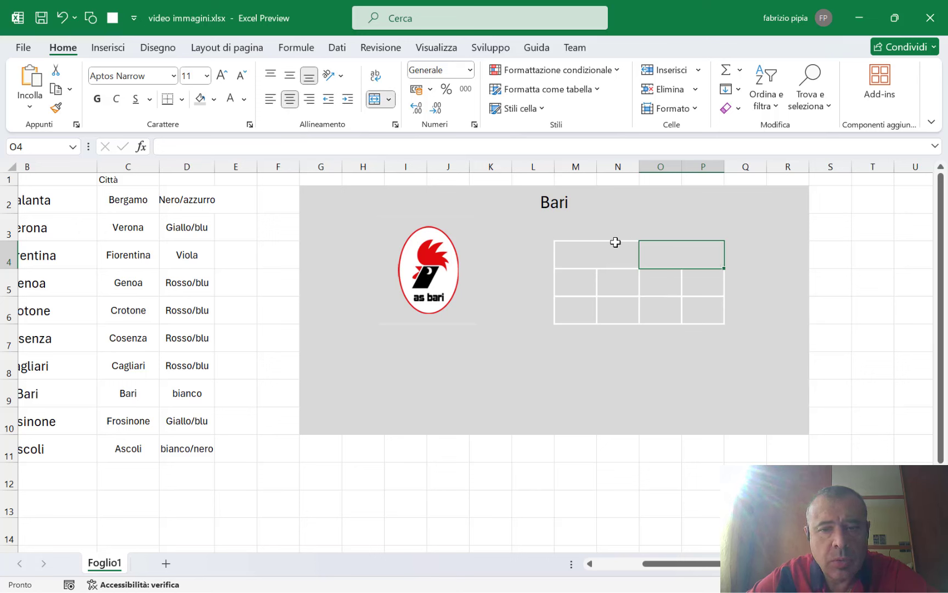
- Copy the merged row M4:P4 into rows 5 and 6 to form a three-row table
{"action": "left_click", "coordinate": [588, 255]}
{"action": "left_click_drag", "start_coordinate": [588, 255], "coordinate": [663, 260]}
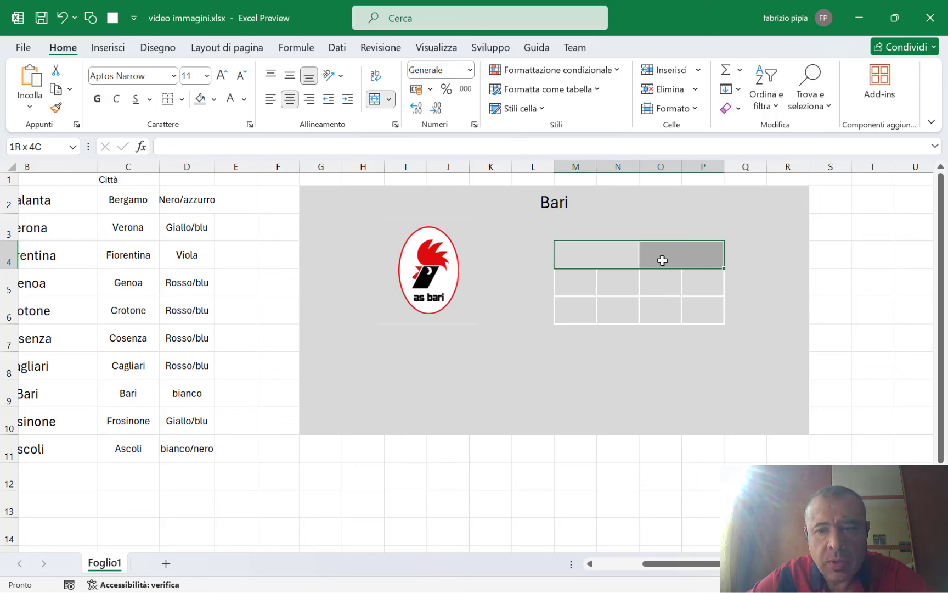
{"action": "key", "text": "ctrl+c"}
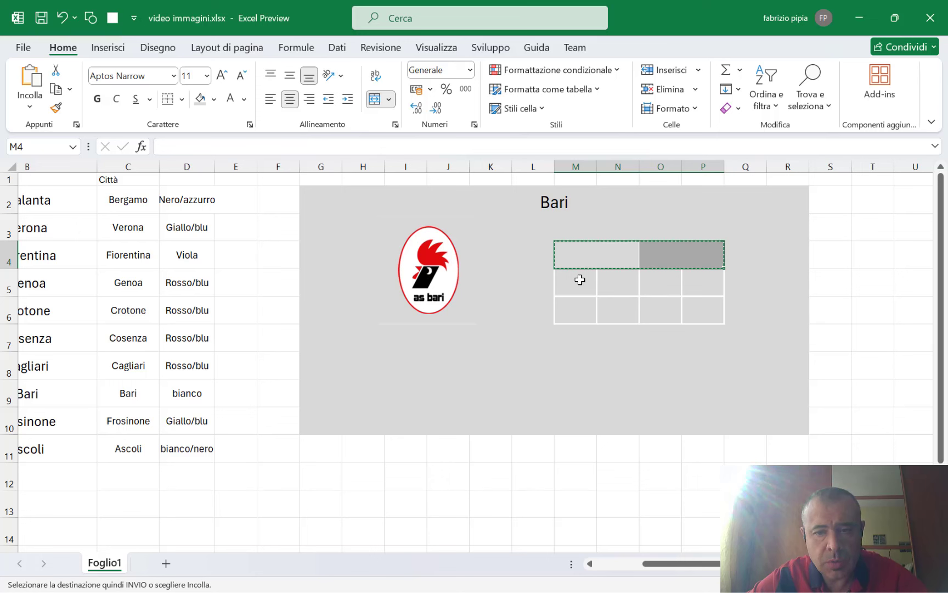
{"action": "left_click", "coordinate": [577, 285]}
{"action": "key", "text": "ctrl+v"}
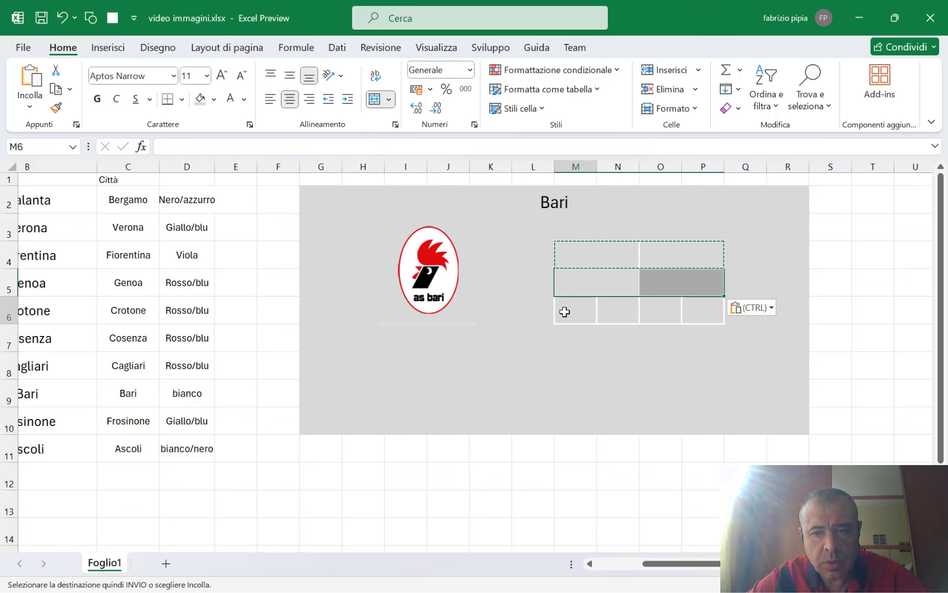
{"action": "left_click", "coordinate": [564, 311]}
{"action": "key", "text": "ctrl+v"}
{"action": "left_click", "coordinate": [707, 369]}
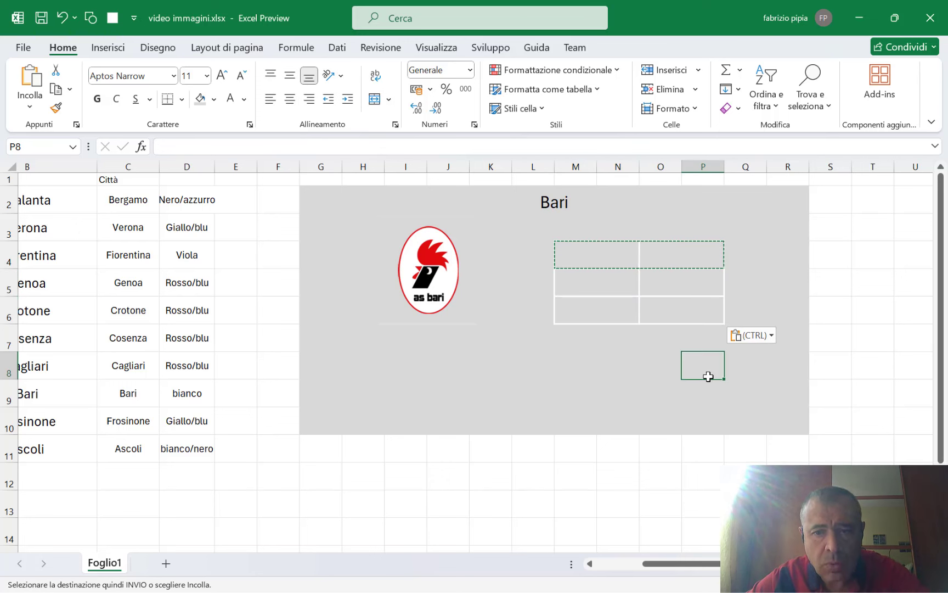
{"action": "key", "text": "Escape"}
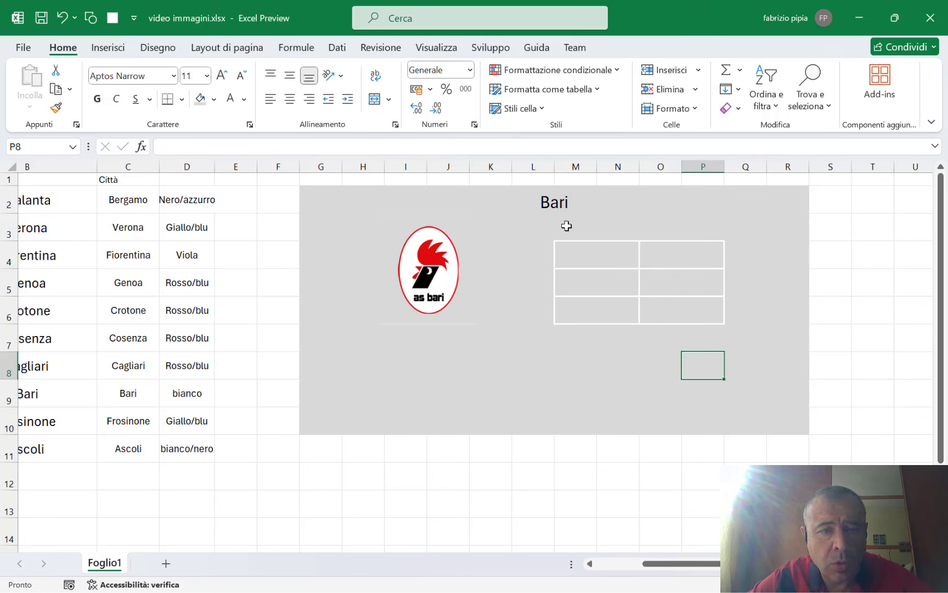
- Enter the labels Città, Colori sociali and scudetti in M4, M5 and M6
{"action": "left_click", "coordinate": [602, 264]}
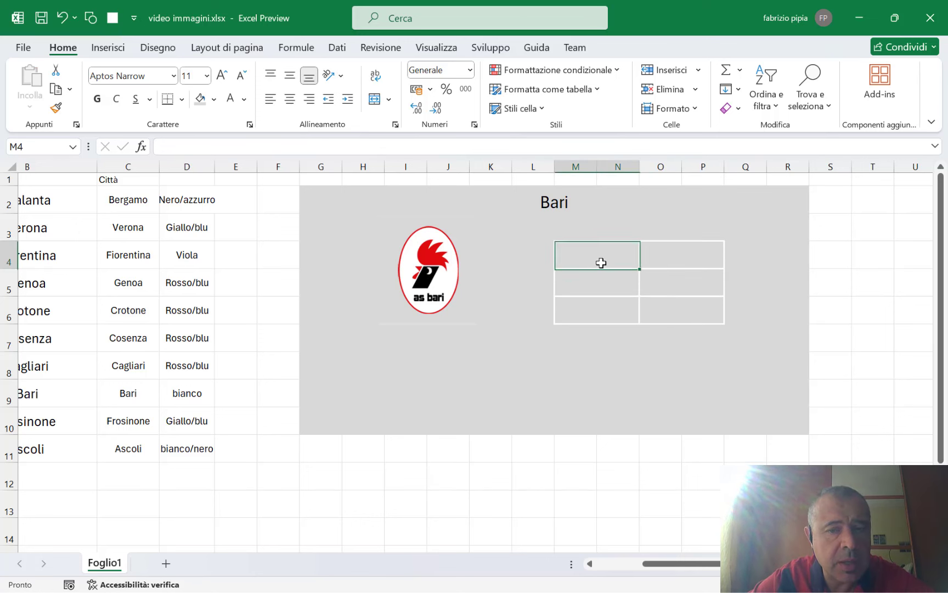
{"action": "type", "text": "Città"}
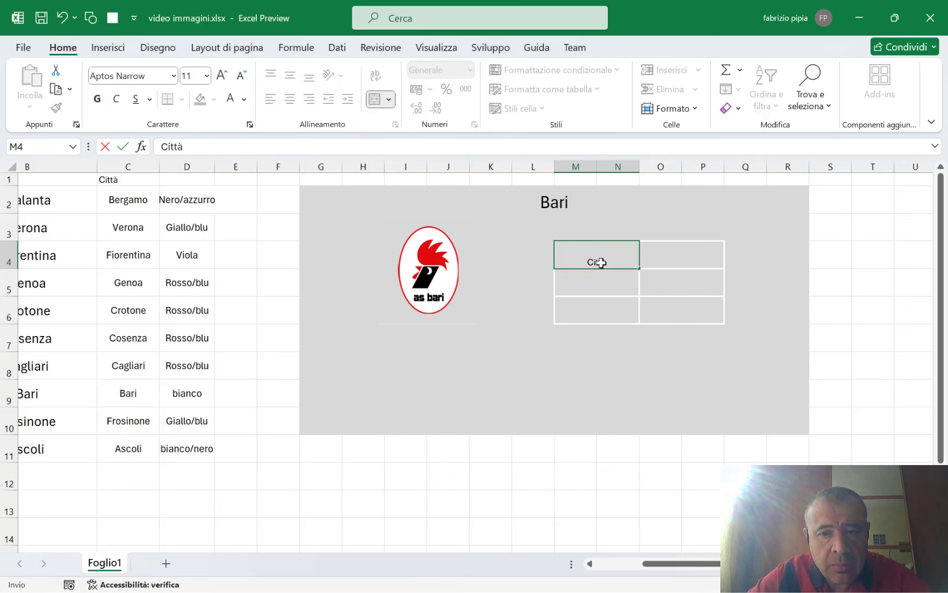
{"action": "key", "text": "Tab"}
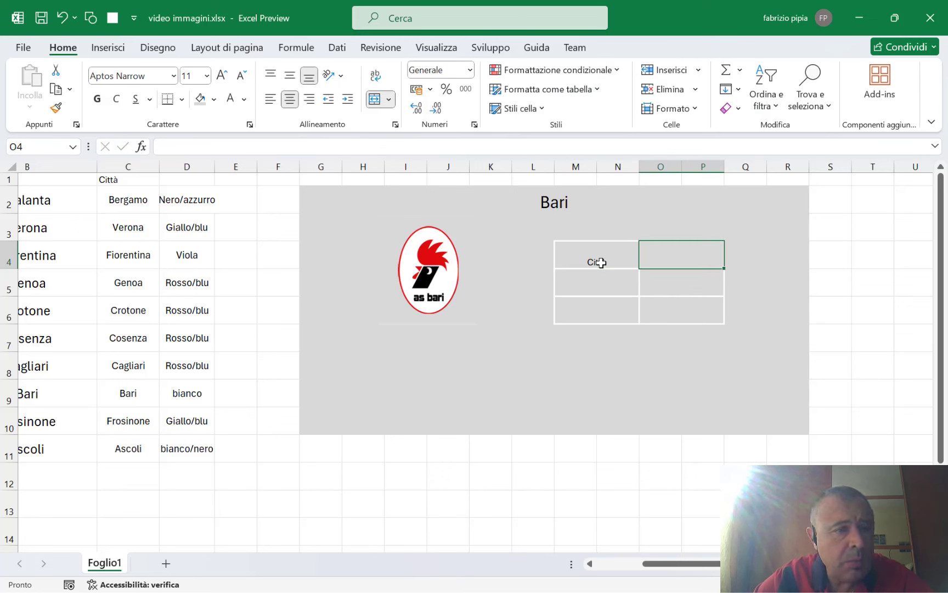
{"action": "key", "text": "Return"}
{"action": "type", "text": "Co"}
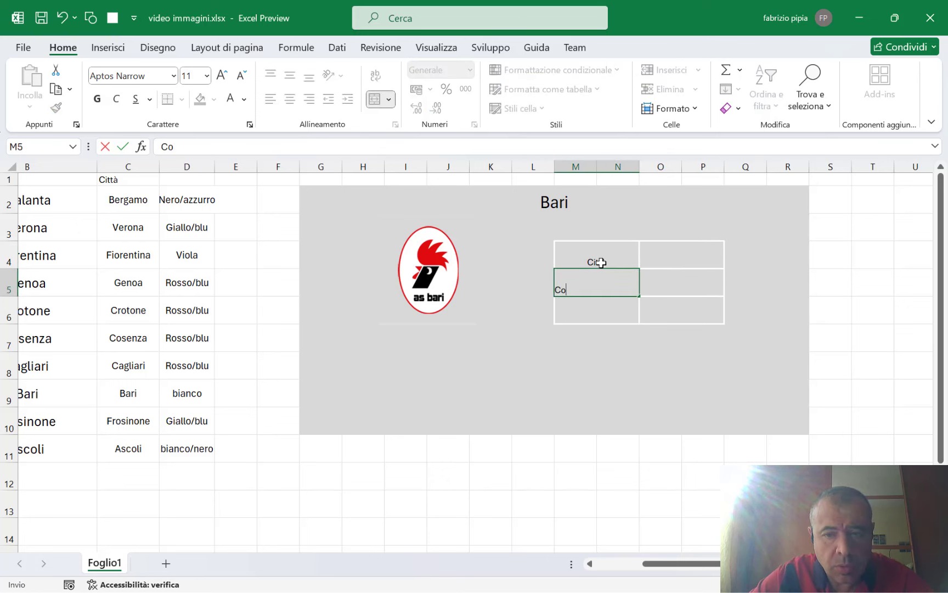
{"action": "type", "text": "lori socia"}
{"action": "key", "text": "Tab"}
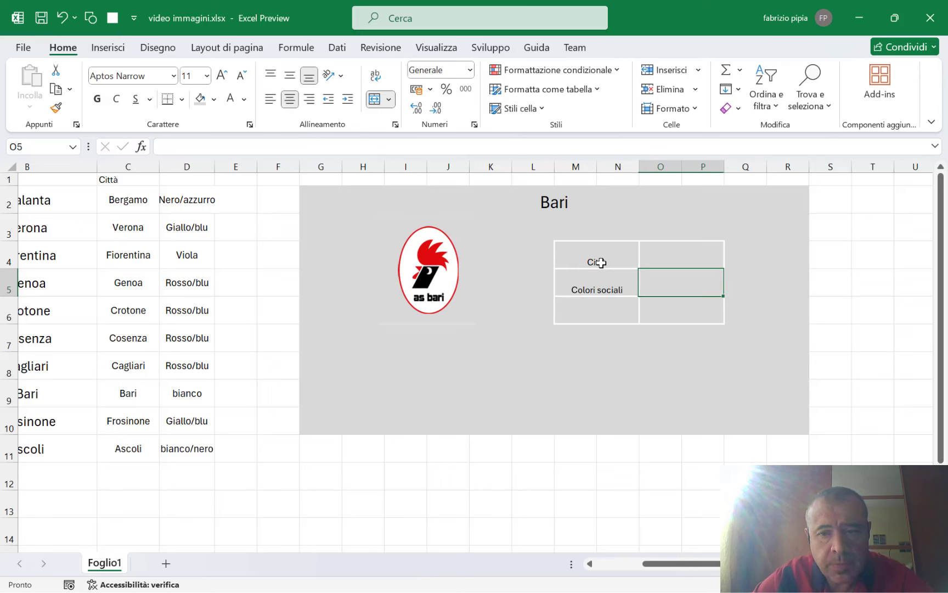
{"action": "key", "text": "Return"}
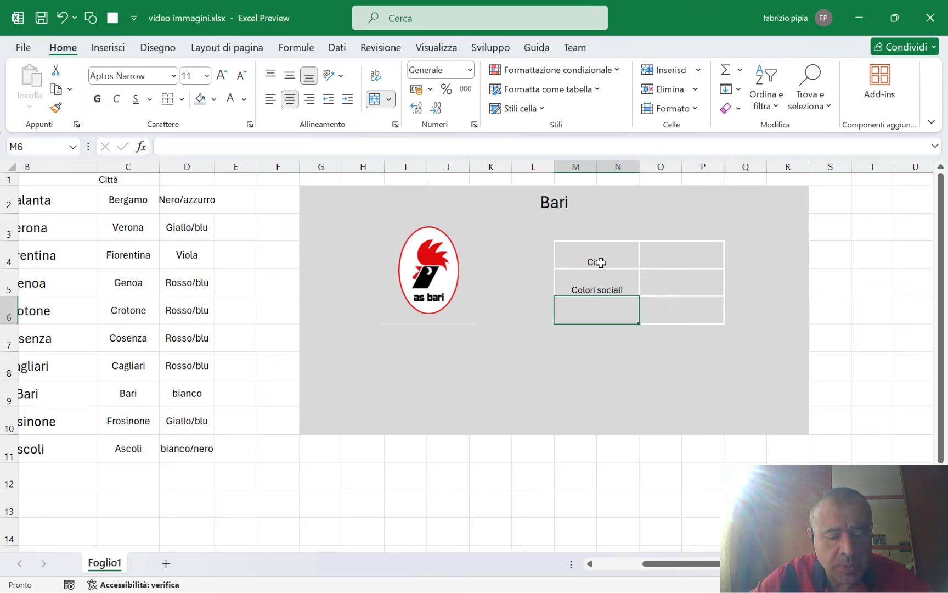
{"action": "type", "text": "scudet"}
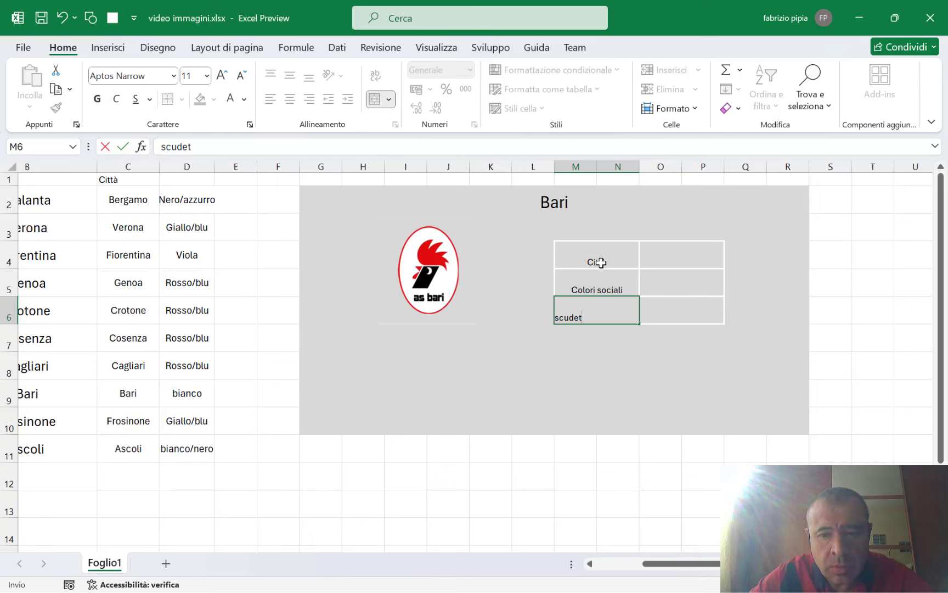
{"action": "type", "text": "i"}
{"action": "key", "text": "Tab"}
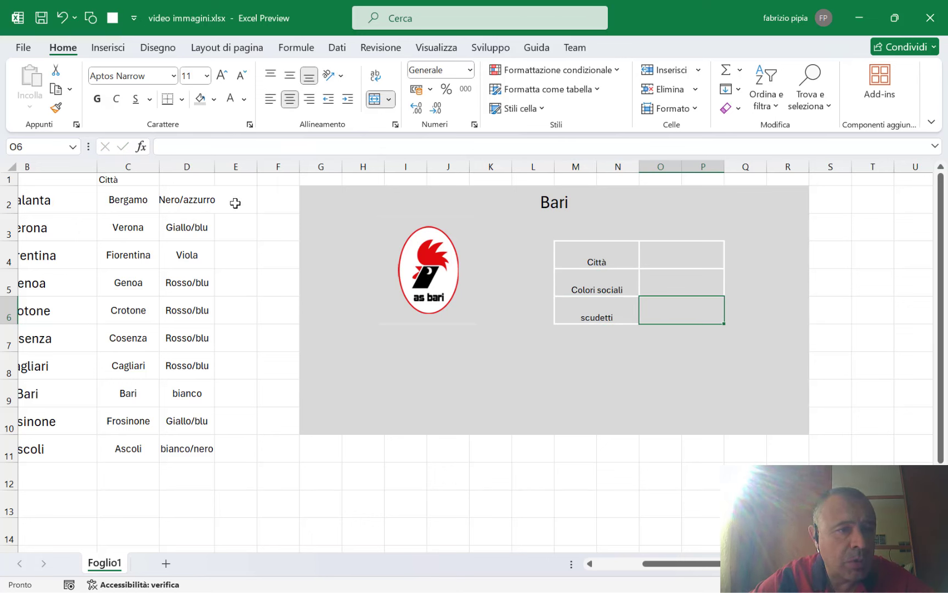
{"action": "left_click", "coordinate": [236, 202]}
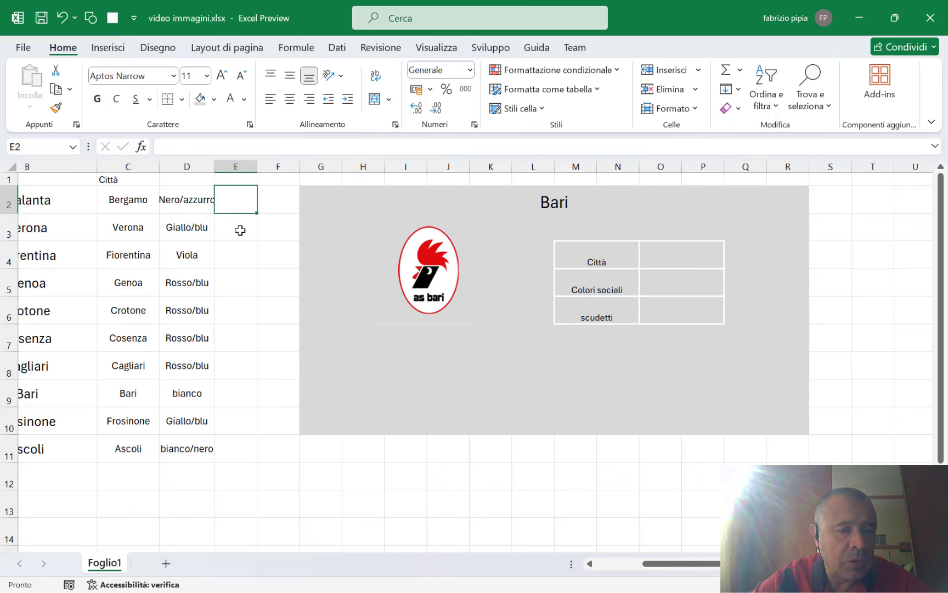
- Fill E2:E11 with =CASUALE.TRA(1;5) and paste the results back as fixed values
{"action": "left_click_drag", "start_coordinate": [240, 230], "coordinate": [238, 444]}
{"action": "type", "text": "=ca"}
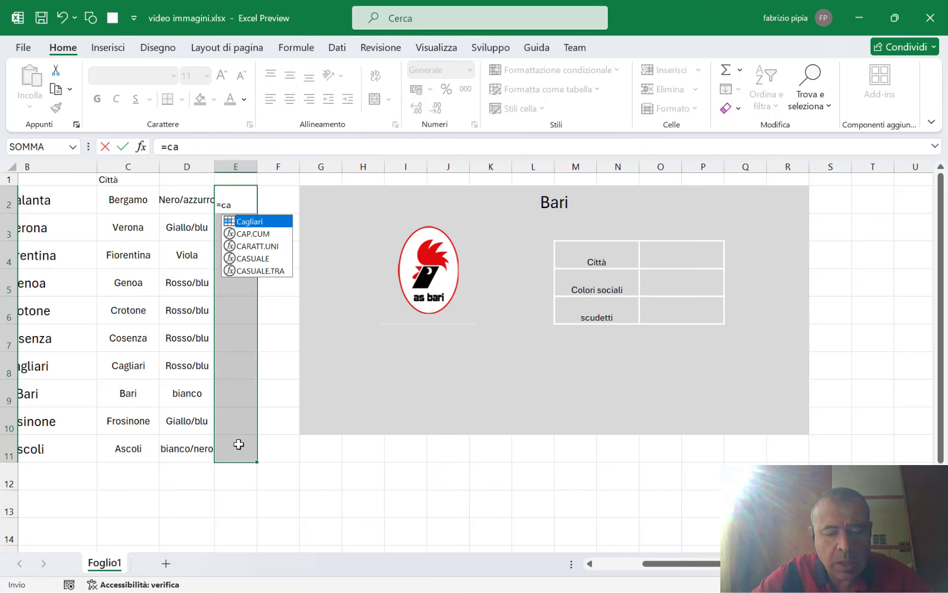
{"action": "type", "text": "sual"}
{"action": "key", "text": "Down"}
{"action": "key", "text": "Tab"}
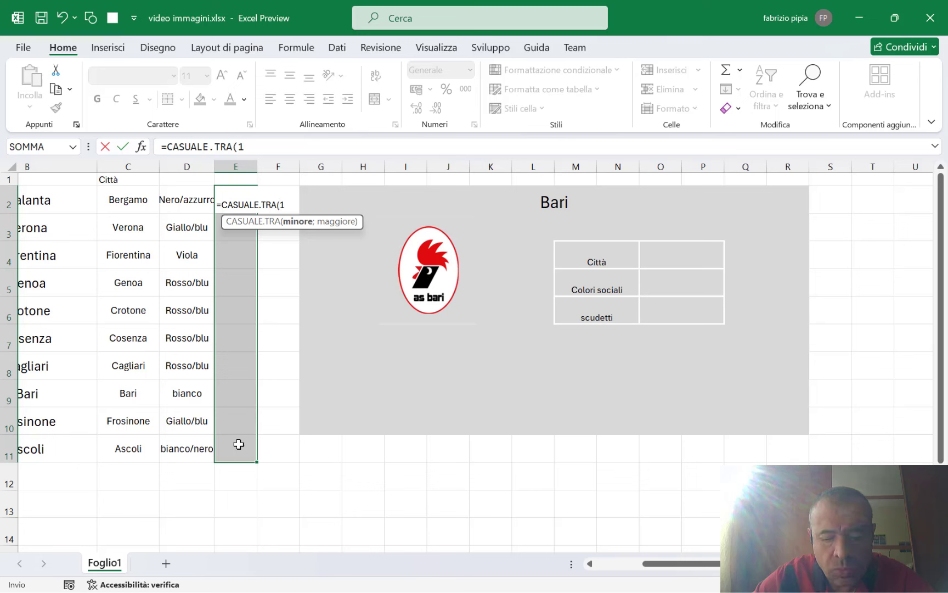
{"action": "type", "text": ";5)"}
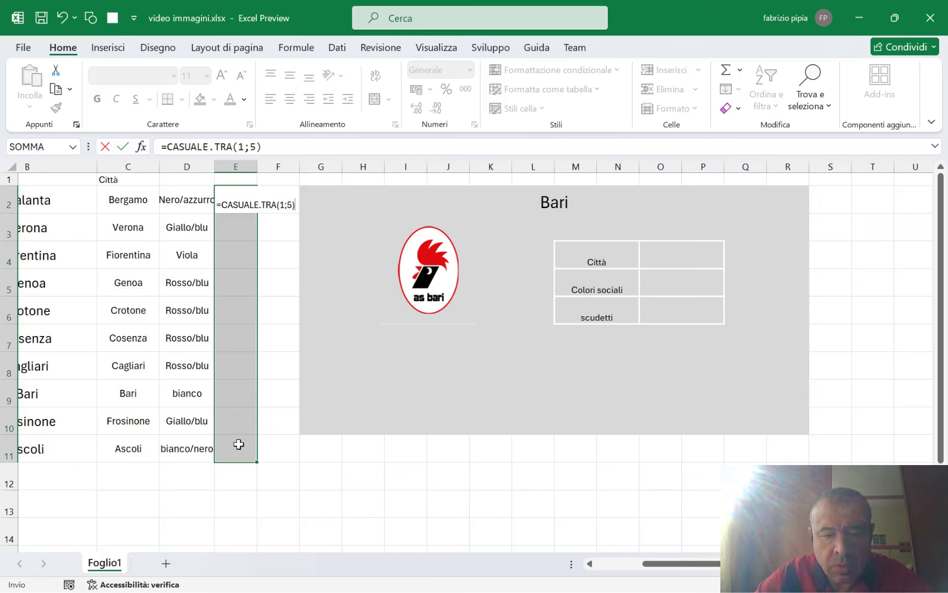
{"action": "key", "text": "ctrl+Return"}
{"action": "key", "text": "ctrl+c"}
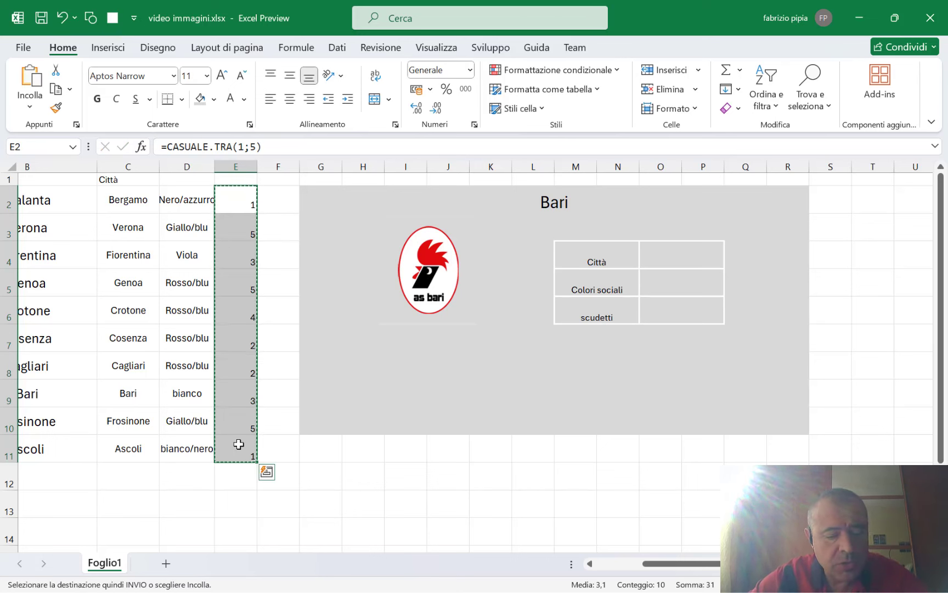
{"action": "key", "text": "ctrl+shift+v"}
{"action": "key", "text": "Escape"}
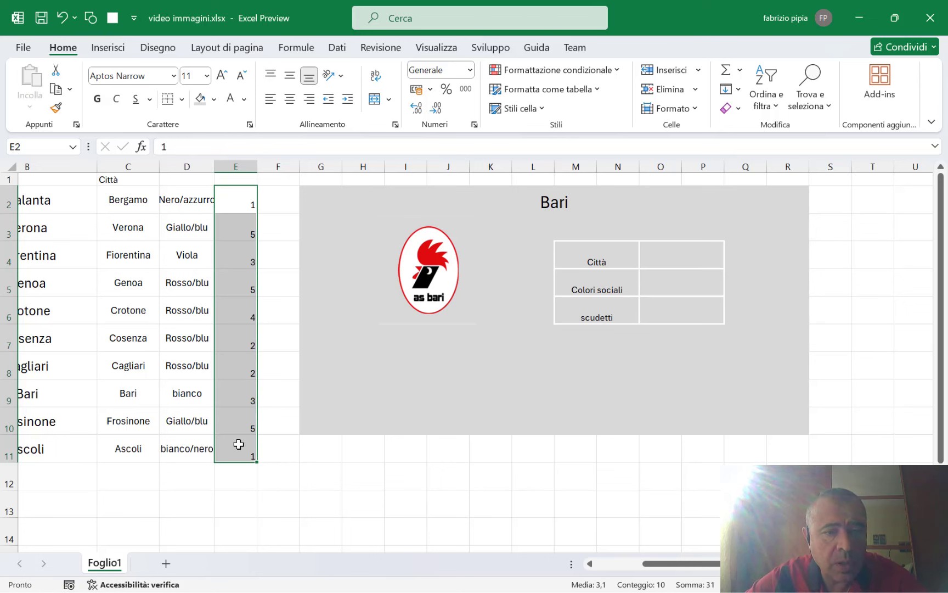
{"action": "left_click", "coordinate": [245, 212]}
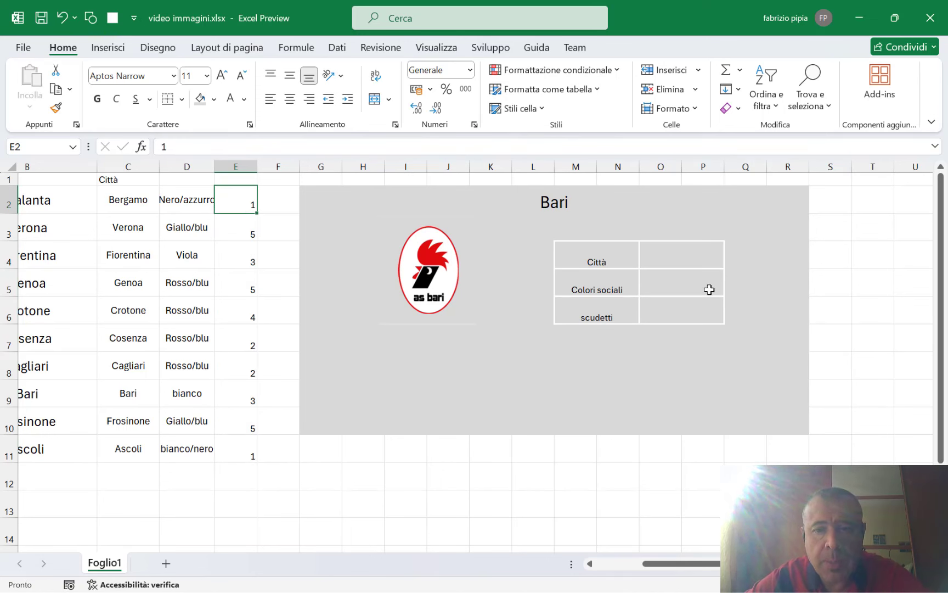
{"action": "left_click", "coordinate": [674, 255]}
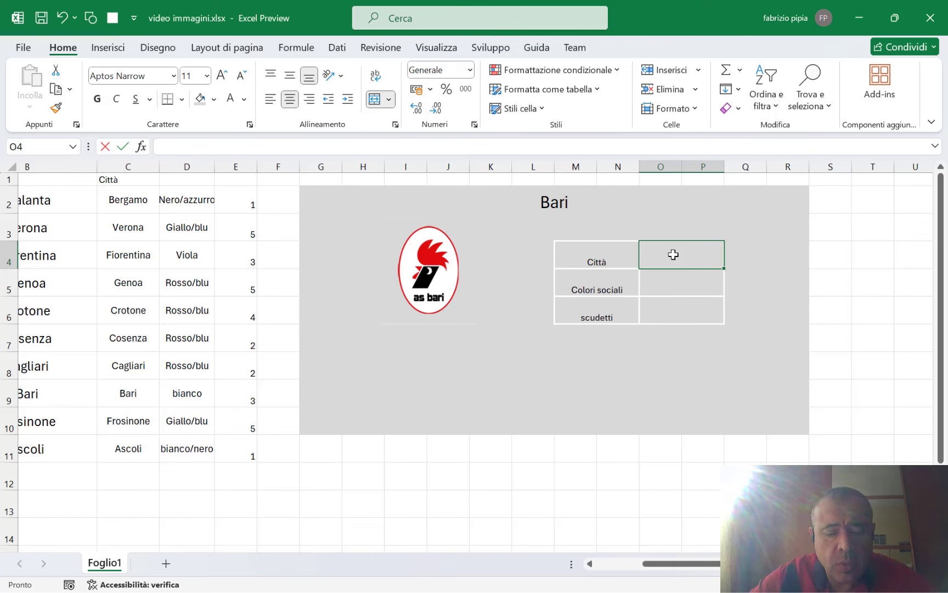
- In O4 start an INDICE formula over the city list C2:C11
{"action": "type", "text": "=inidi"}
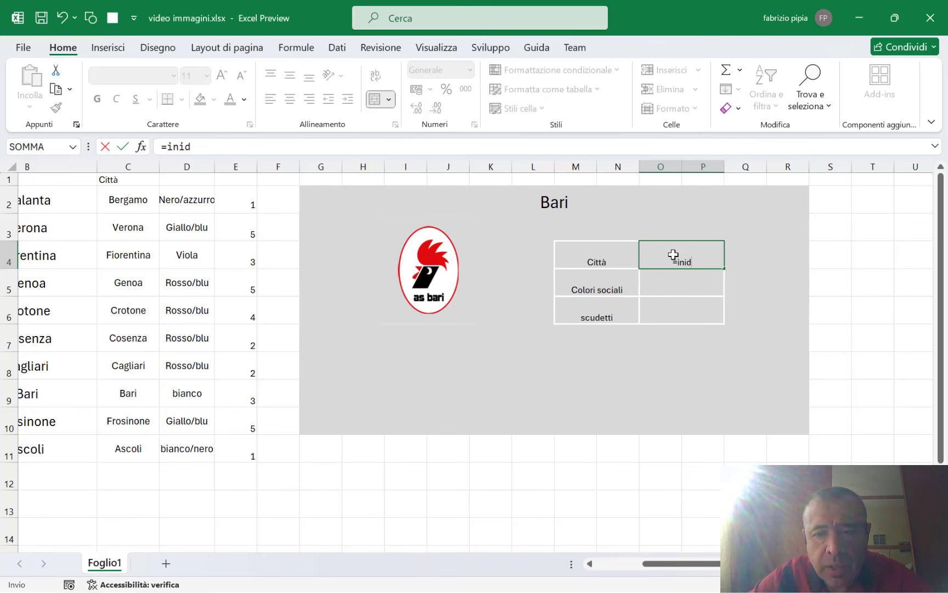
{"action": "key", "text": "BackSpace"}
{"action": "key", "text": "BackSpace"}
{"action": "type", "text": "d"}
{"action": "type", "text": "ice"}
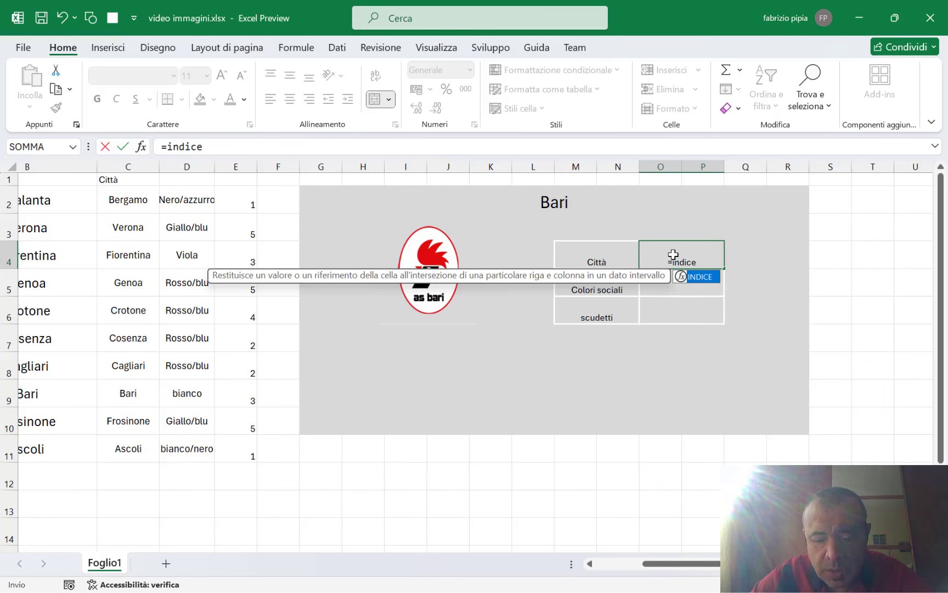
{"action": "key", "text": "Tab"}
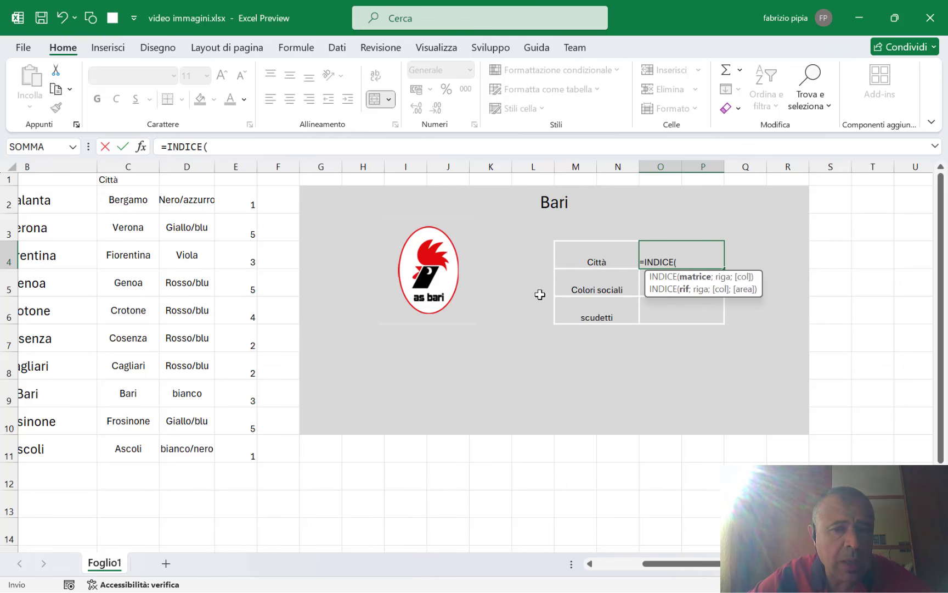
{"action": "scroll", "coordinate": [354, 365], "scroll_direction": "left", "scroll_amount": 2}
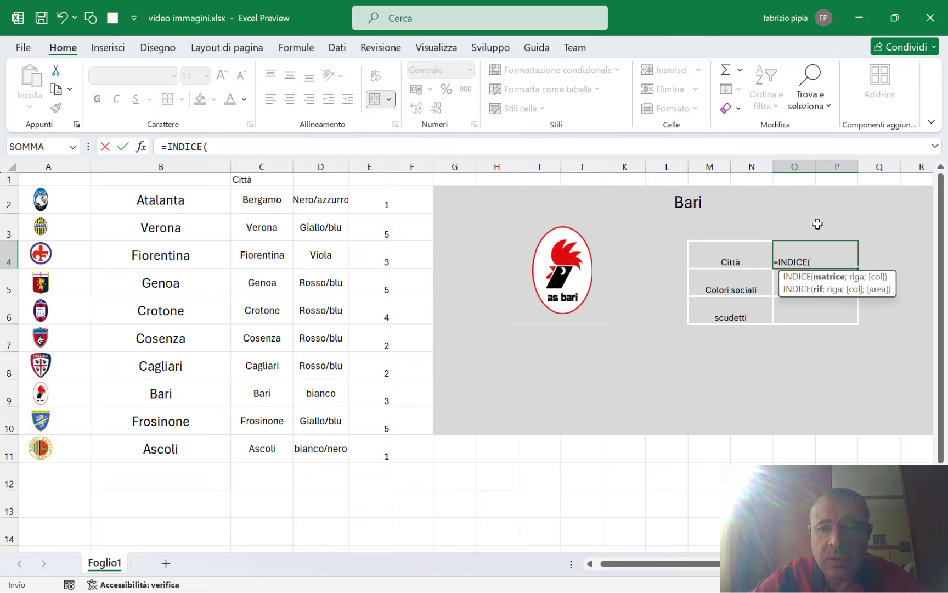
{"action": "left_click_drag", "start_coordinate": [262, 205], "coordinate": [274, 441]}
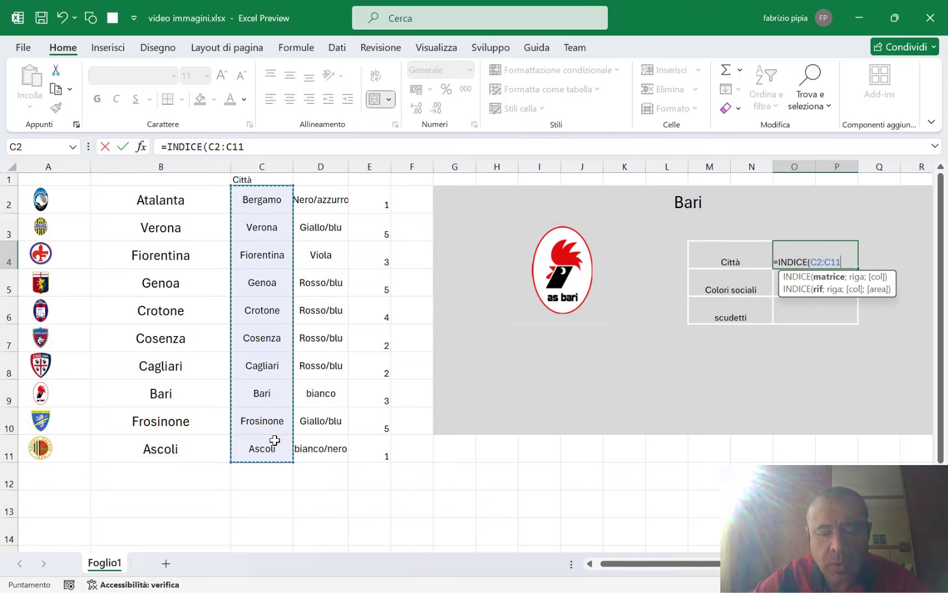
- Complete it with CONFRONTA(L2;B2:B11;0) so the Città cell shows Bari
{"action": "type", "text": ";"}
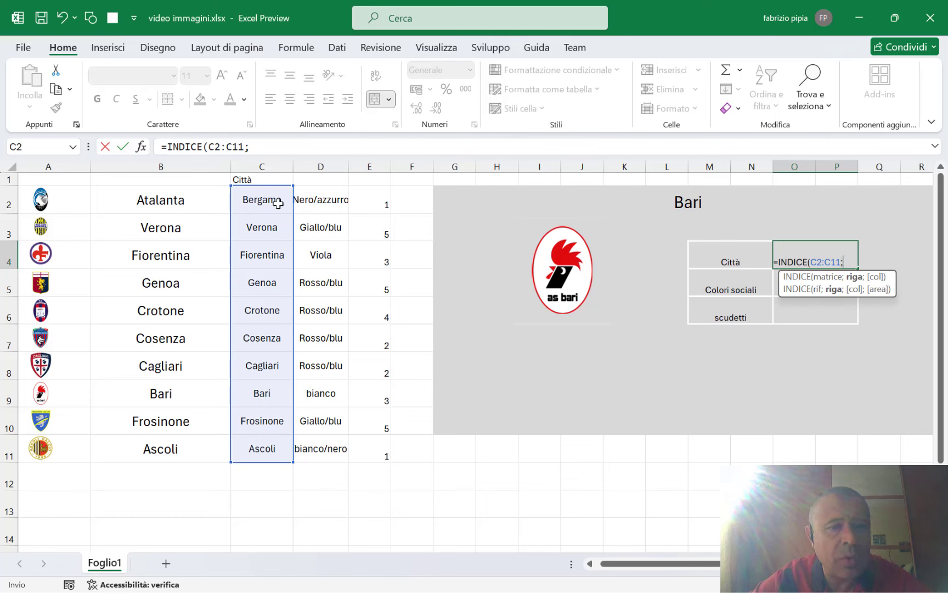
{"action": "type", "text": "confro"}
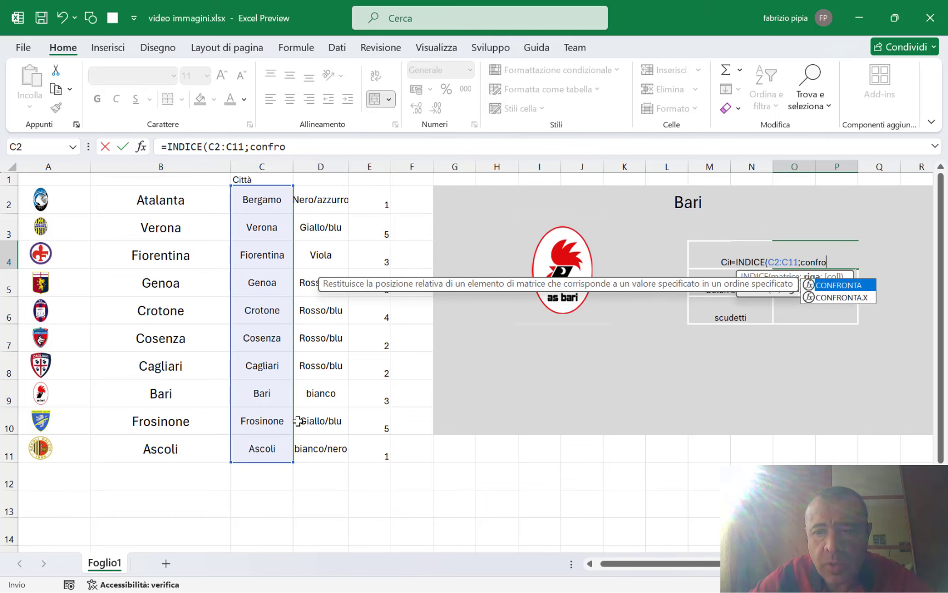
{"action": "key", "text": "Tab"}
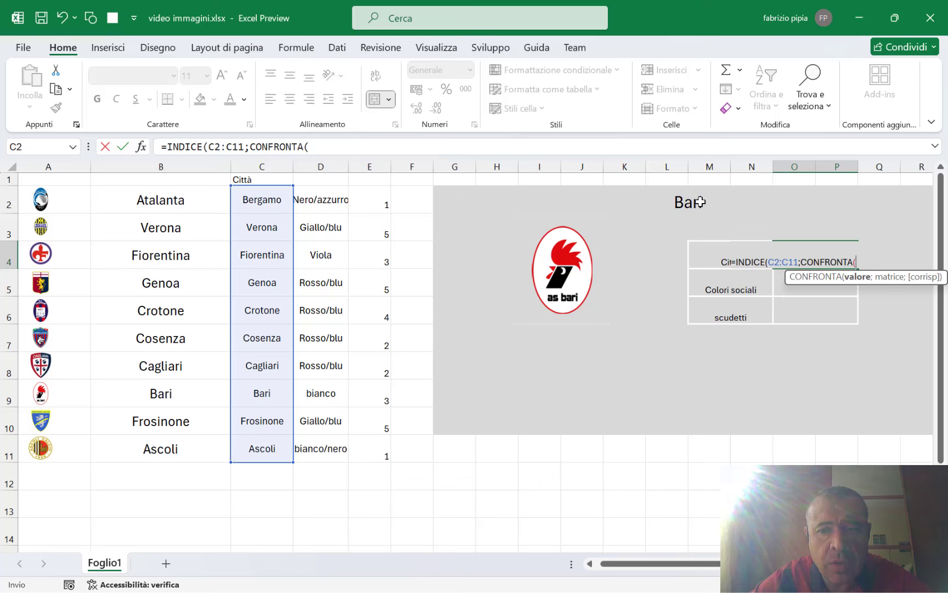
{"action": "left_click", "coordinate": [700, 202]}
{"action": "type", "text": ";"}
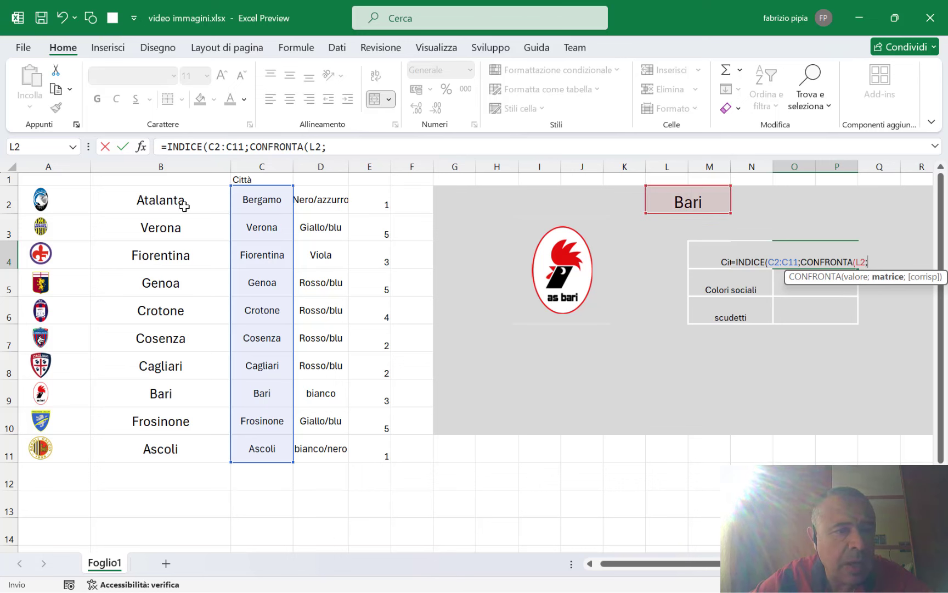
{"action": "left_click_drag", "start_coordinate": [181, 202], "coordinate": [199, 441]}
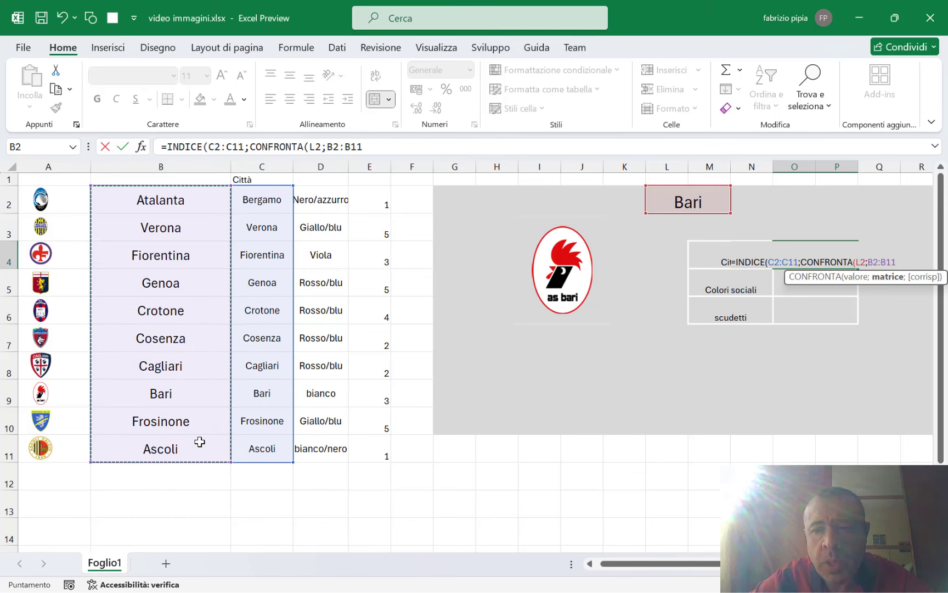
{"action": "type", "text": ";0"}
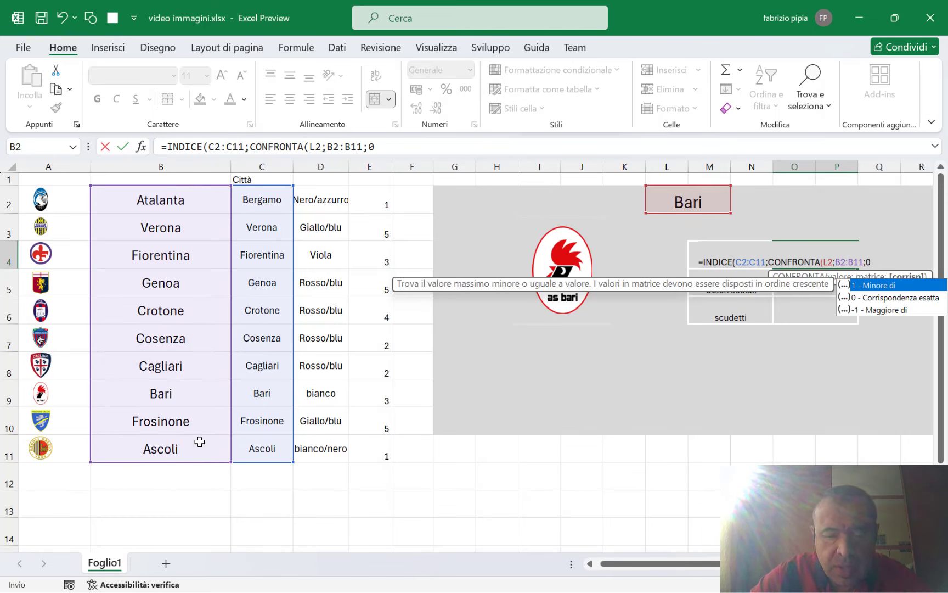
{"action": "type", "text": "))"}
{"action": "key", "text": "Return"}
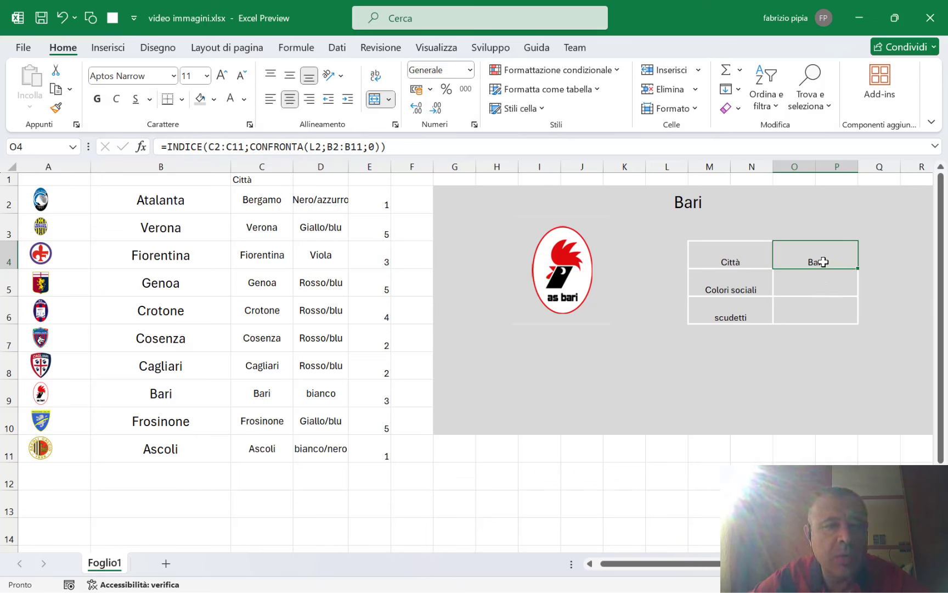
{"action": "left_click", "coordinate": [698, 201]}
{"action": "left_click", "coordinate": [738, 207]}
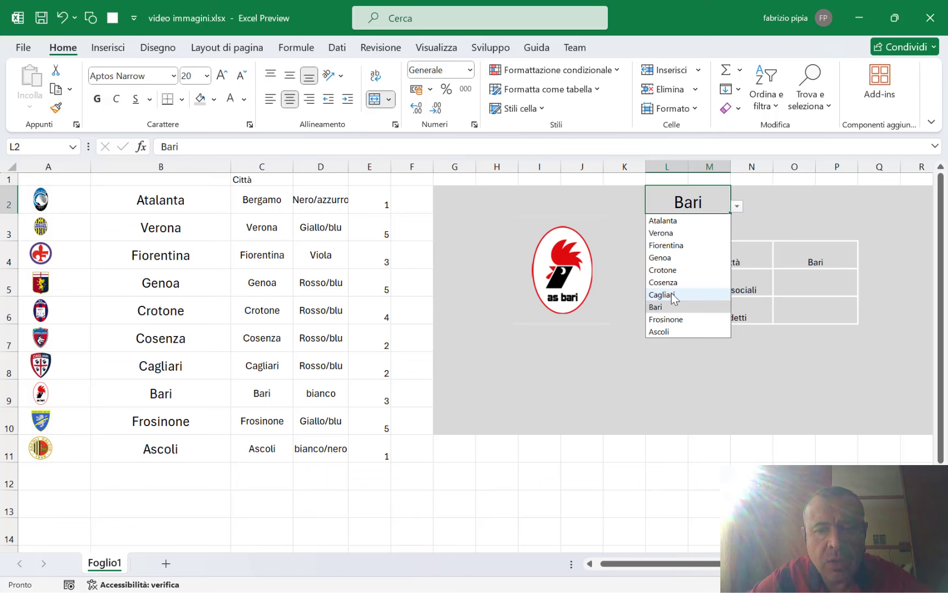
- Choose Atalanta, then reuse the city lookup in O5 over colours D2:D11, showing Nero/azzurro
{"action": "left_click", "coordinate": [709, 218]}
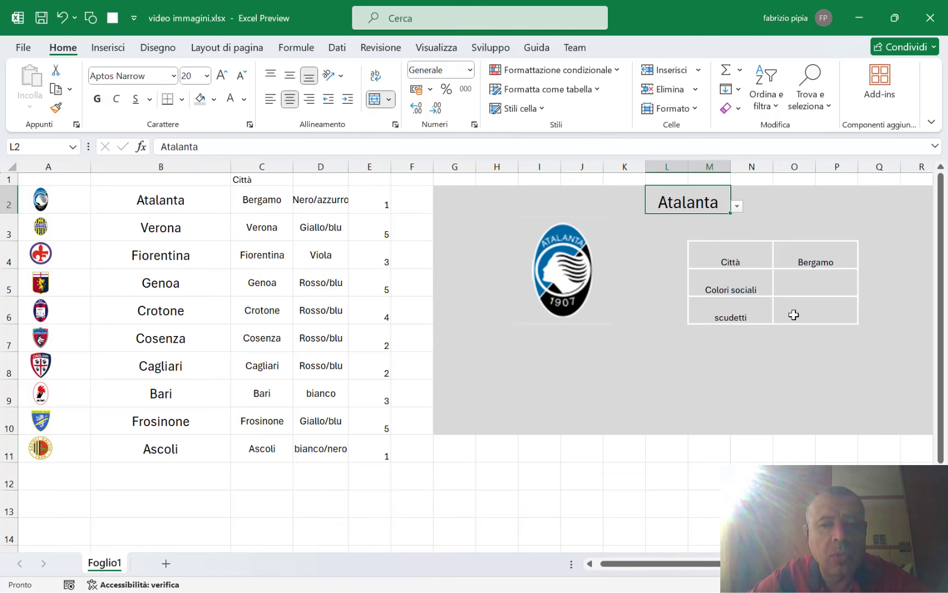
{"action": "left_click", "coordinate": [814, 257]}
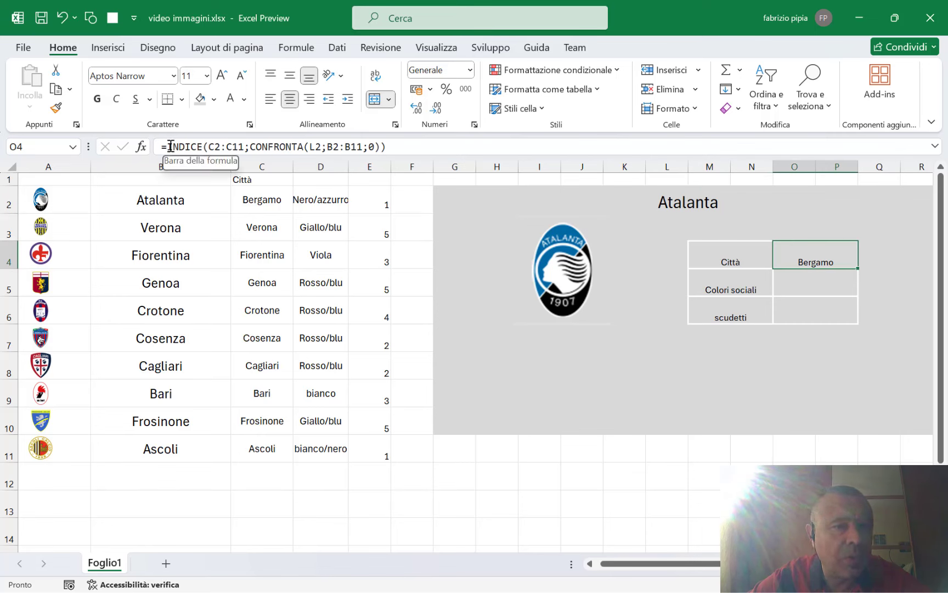
{"action": "left_click_drag", "start_coordinate": [165, 148], "coordinate": [504, 148]}
{"action": "key", "text": "ctrl+c"}
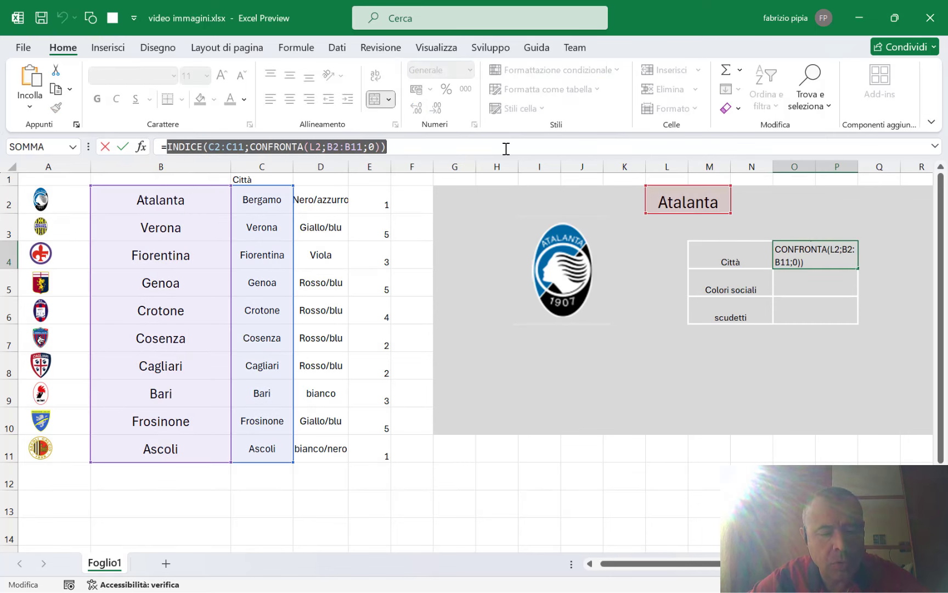
{"action": "key", "text": "Escape"}
{"action": "left_click", "coordinate": [804, 282]}
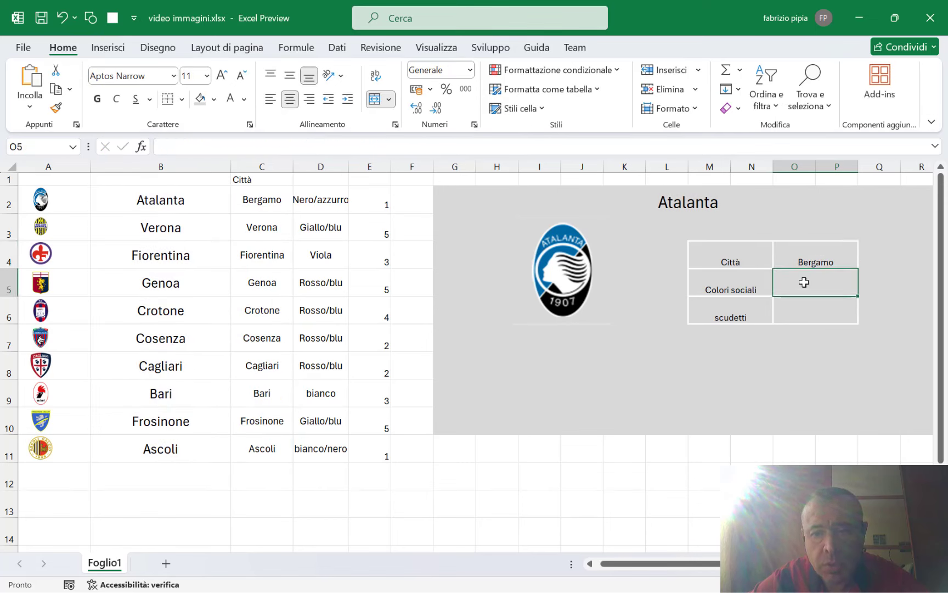
{"action": "type", "text": "="}
{"action": "key", "text": "ctrl+v"}
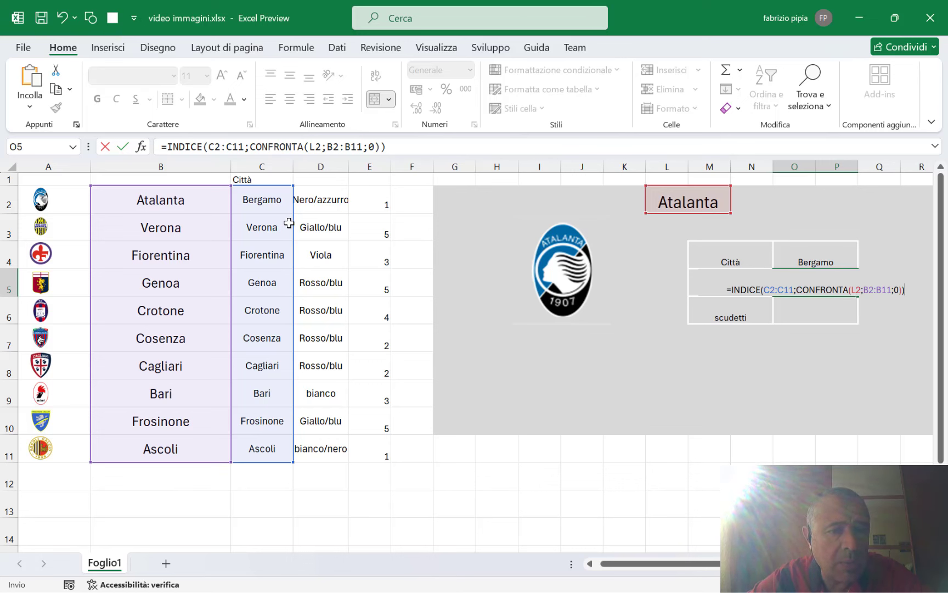
{"action": "left_click_drag", "start_coordinate": [293, 226], "coordinate": [311, 231]}
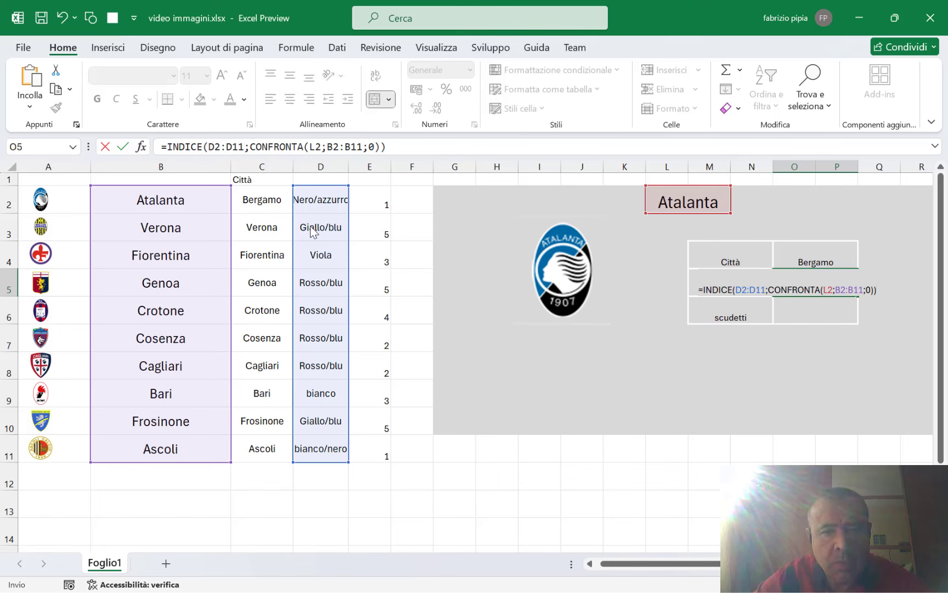
{"action": "key", "text": "ctrl+Return"}
- Paste the lookup into O6, pointing it at column E so scudetti shows 1
{"action": "left_click", "coordinate": [796, 311]}
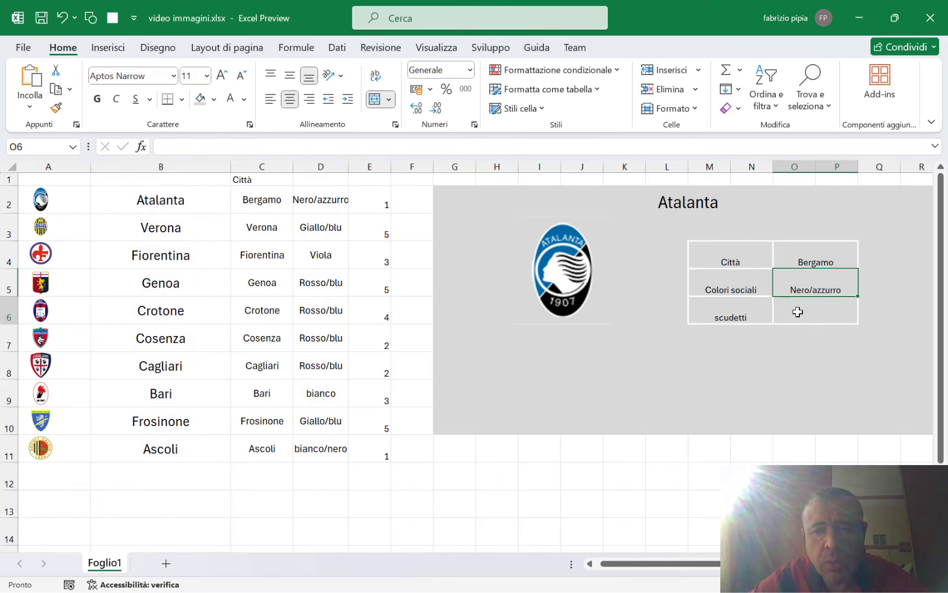
{"action": "type", "text": "=INDICE(C2:C11;CONFRONTA(L2;B2:B11;0))"}
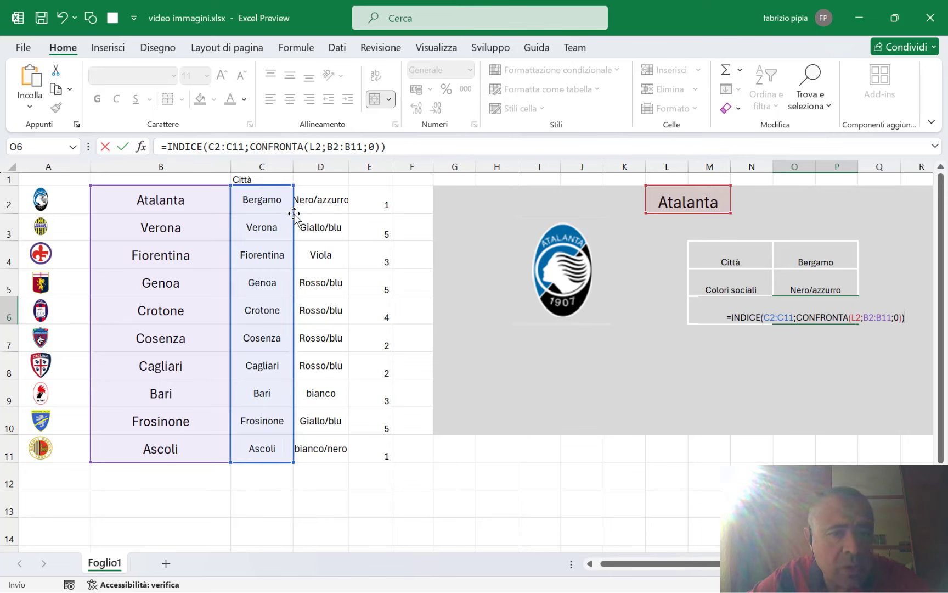
{"action": "left_click_drag", "start_coordinate": [294, 215], "coordinate": [361, 217]}
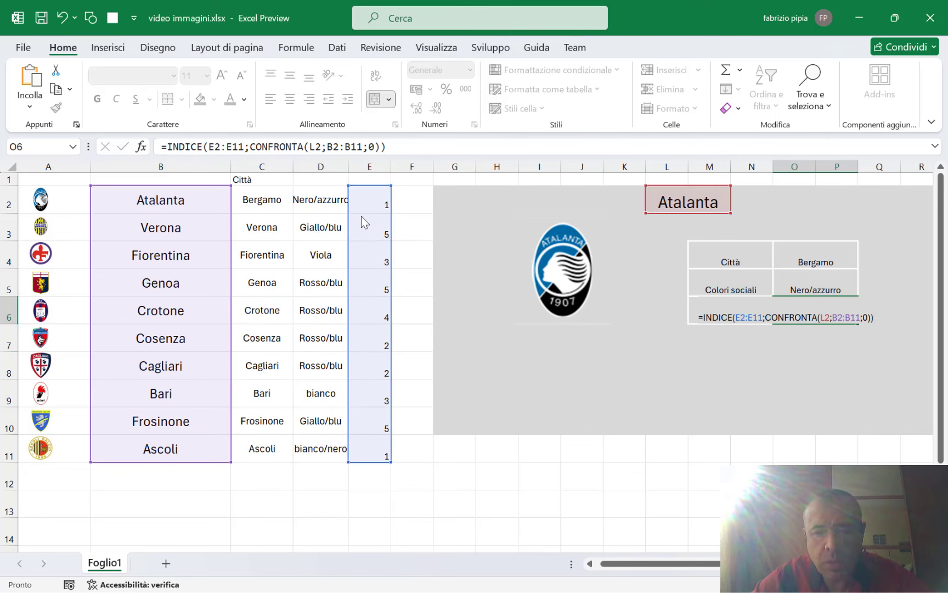
{"action": "key", "text": "Return"}
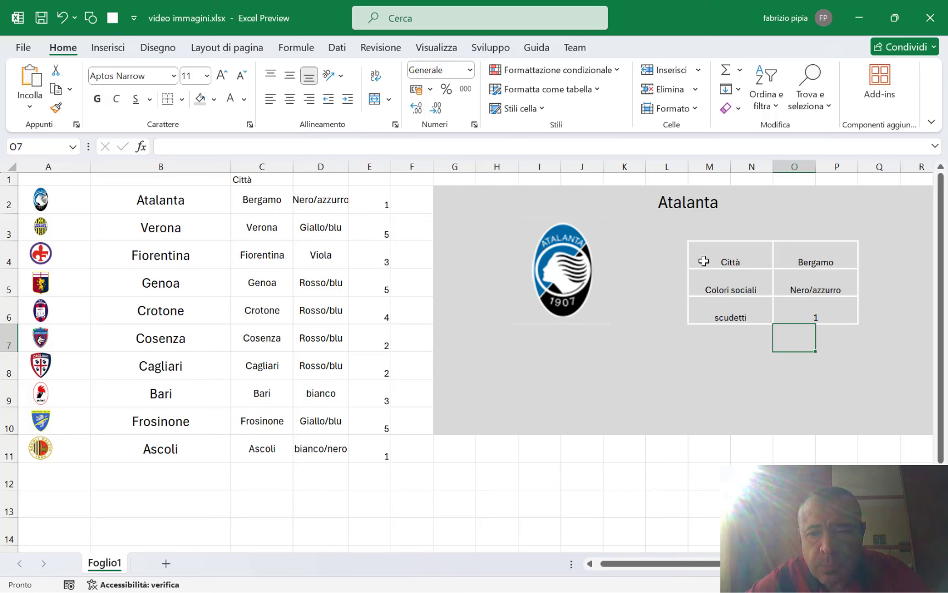
{"action": "left_click_drag", "start_coordinate": [704, 261], "coordinate": [812, 312]}
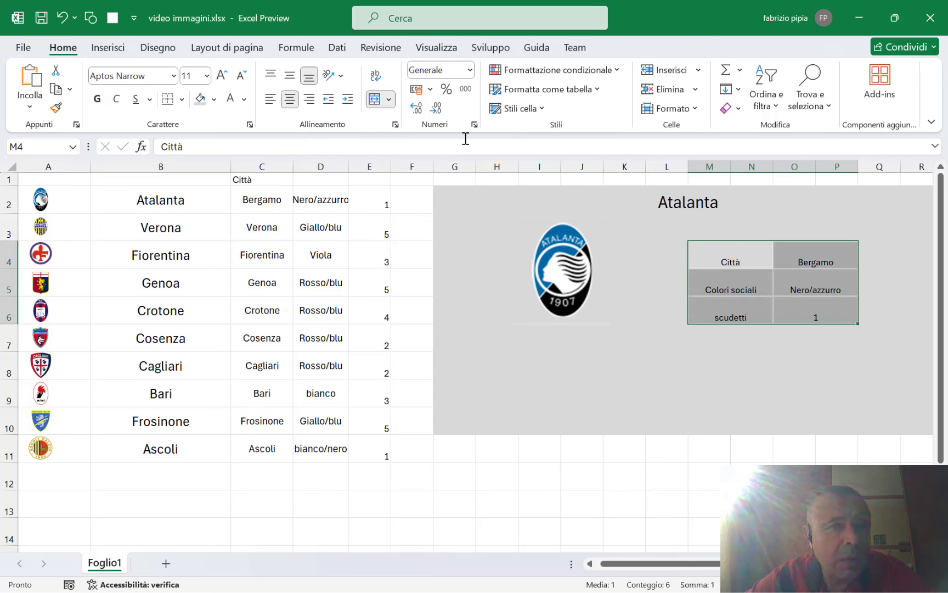
- Vertically centre M4:P6 and give it a grey fill, undoing a trial left-alignment of the labels
{"action": "left_click", "coordinate": [290, 75]}
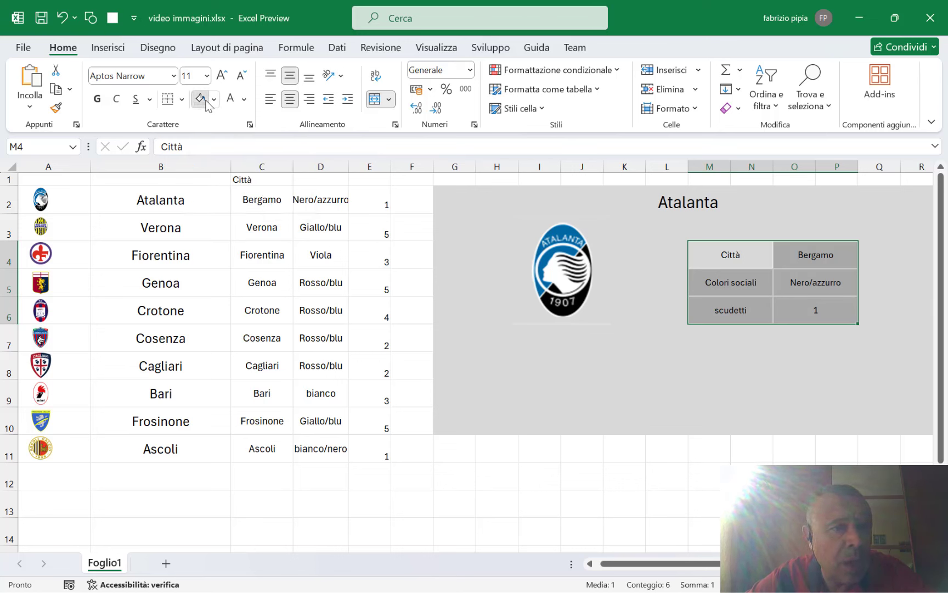
{"action": "left_click", "coordinate": [213, 100]}
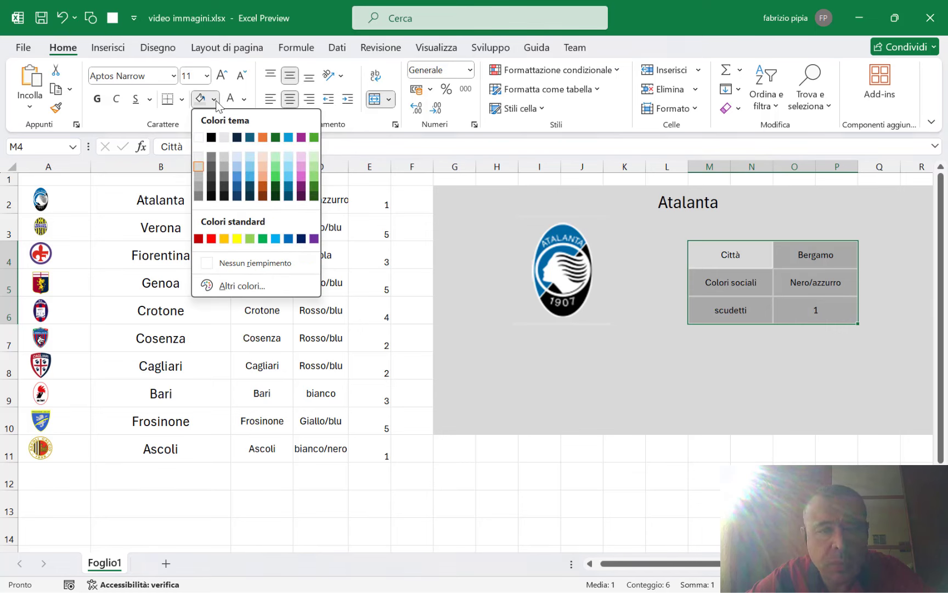
{"action": "left_click", "coordinate": [200, 160]}
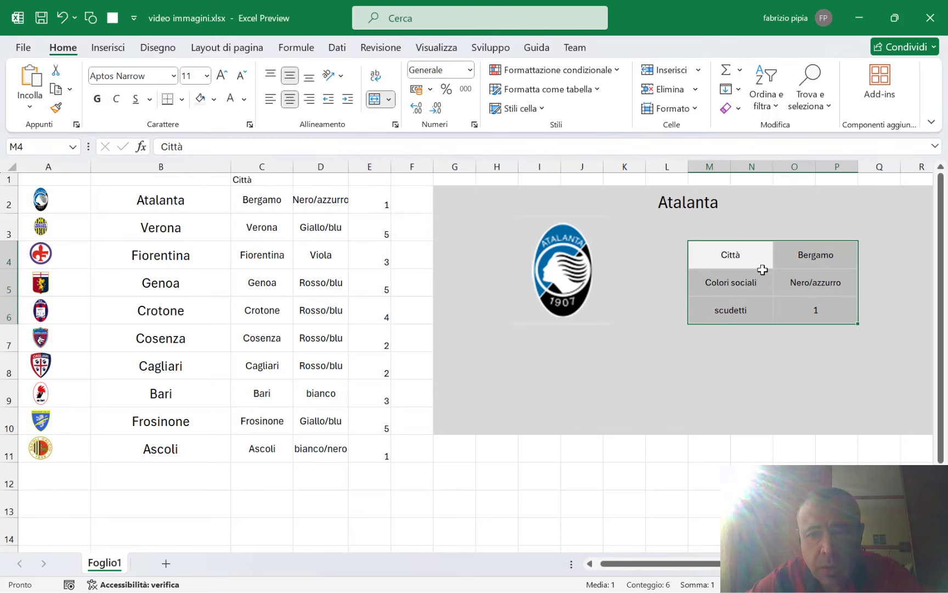
{"action": "left_click_drag", "start_coordinate": [732, 247], "coordinate": [737, 307]}
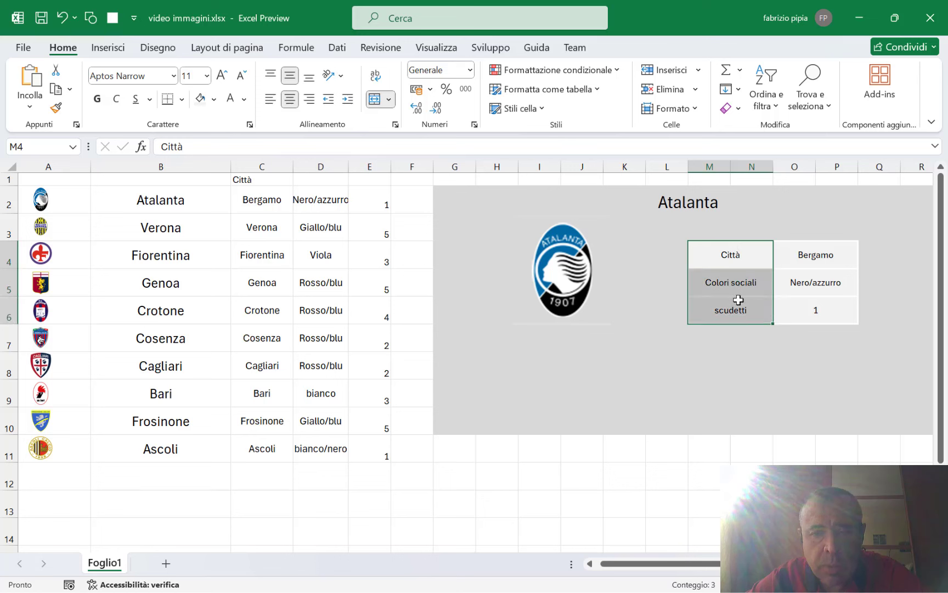
{"action": "left_click", "coordinate": [270, 99]}
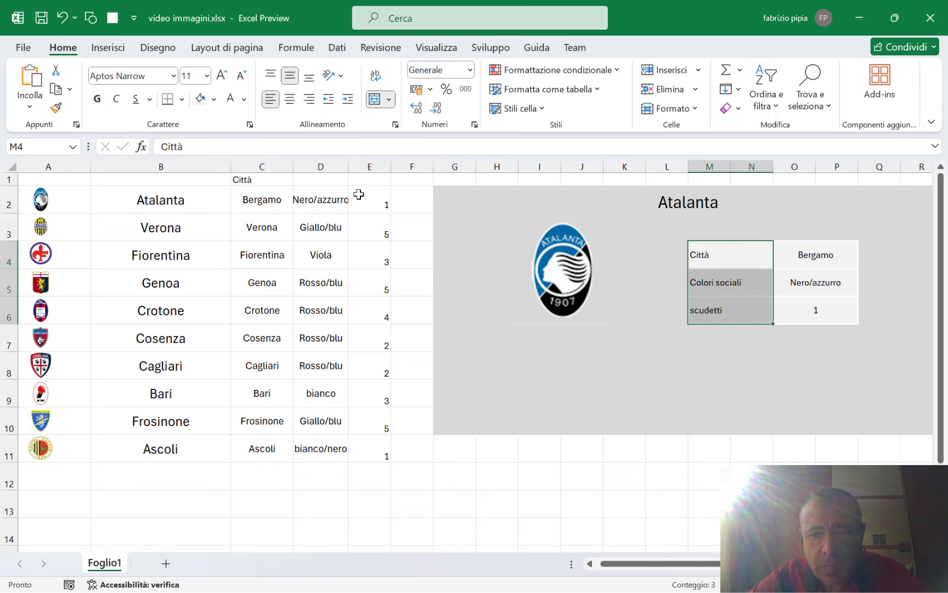
{"action": "left_click", "coordinate": [731, 399]}
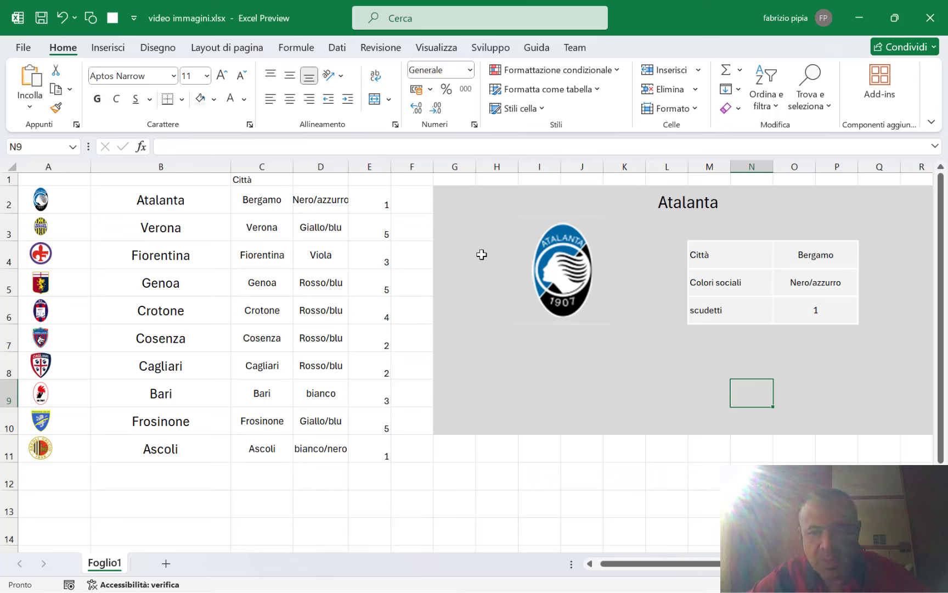
{"action": "key", "text": "ctrl+z"}
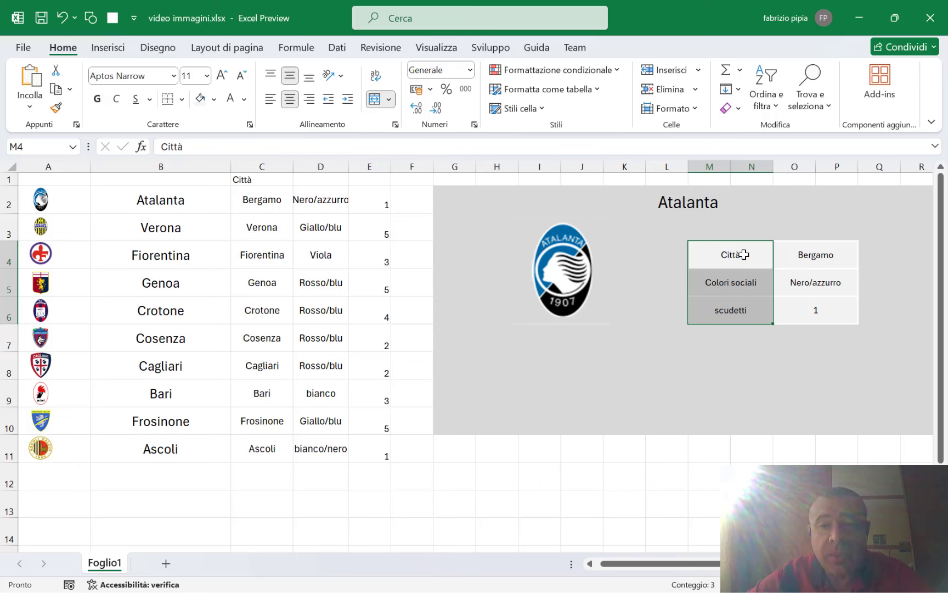
- Test the card by picking Bari then Ascoli in L2, then add the new sheet Foglio2
{"action": "left_click", "coordinate": [707, 207]}
{"action": "left_click", "coordinate": [737, 206]}
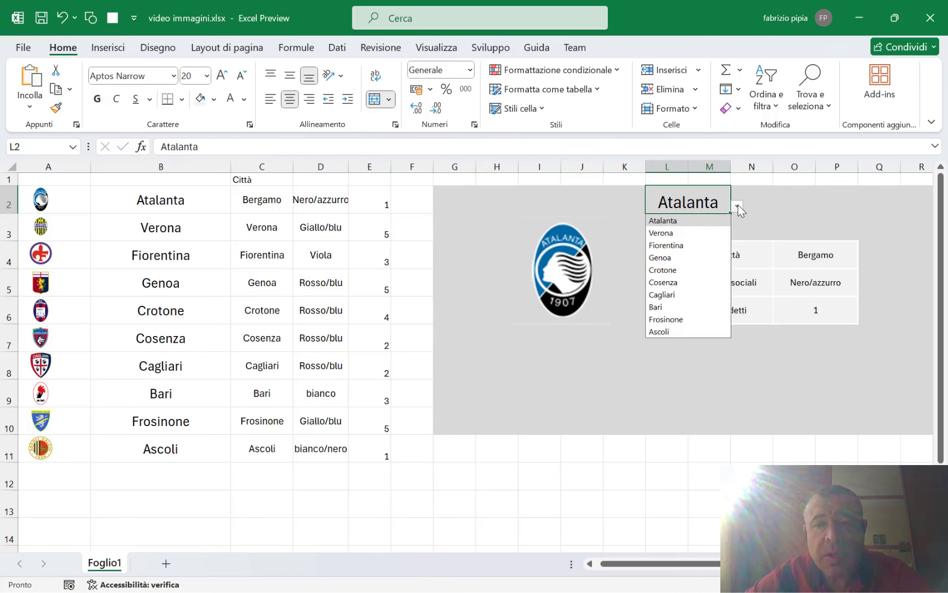
{"action": "left_click", "coordinate": [676, 311]}
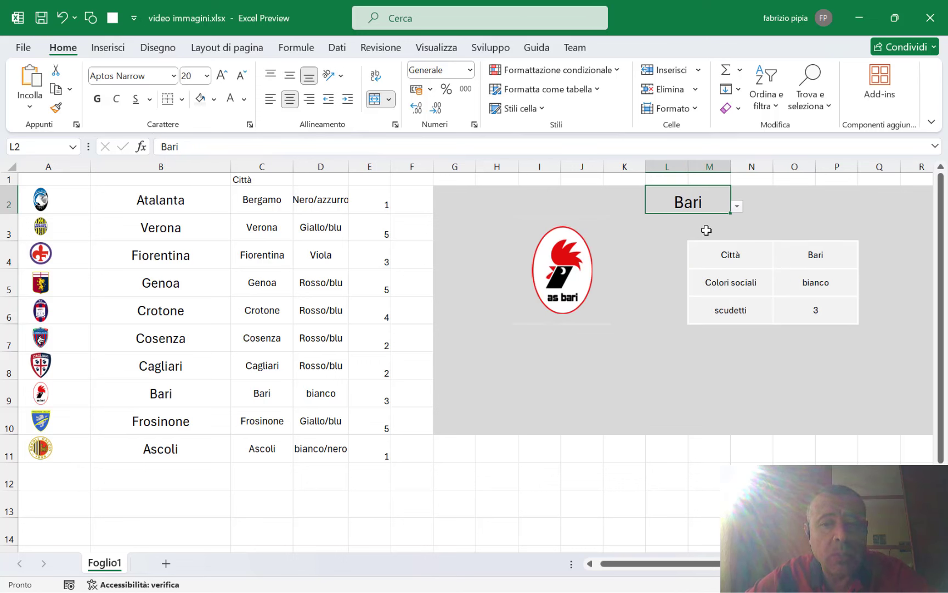
{"action": "left_click", "coordinate": [740, 210]}
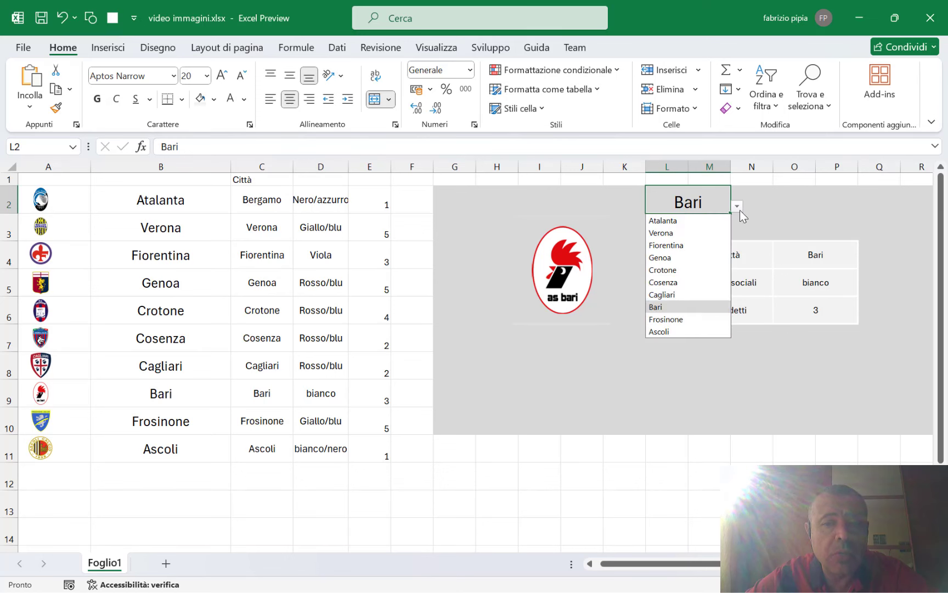
{"action": "left_click", "coordinate": [706, 329]}
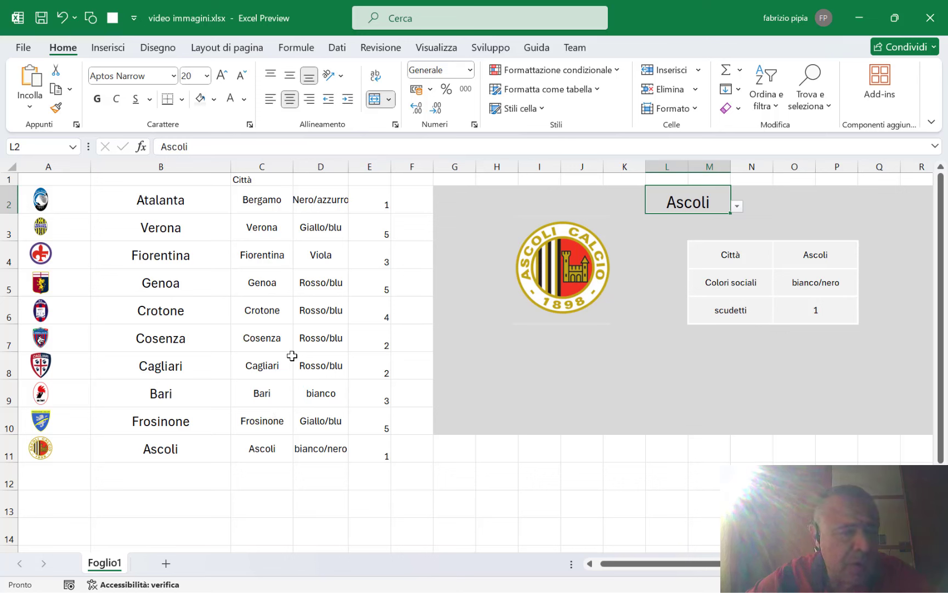
{"action": "left_click", "coordinate": [165, 563]}
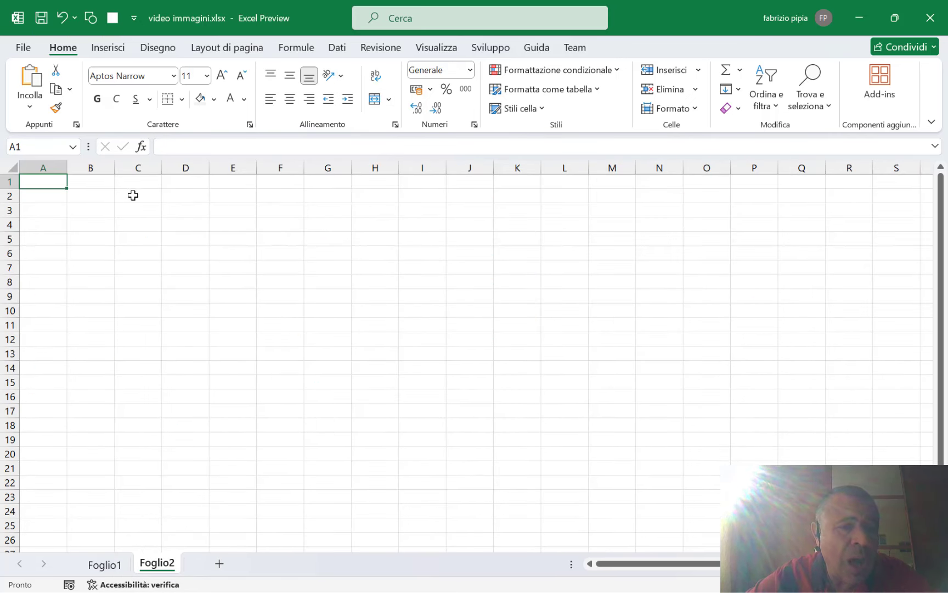
- Give C2:L16 on Foglio2 a dark blue fill and zoom in around D3
{"action": "mouse_move", "coordinate": [133, 193]}
{"action": "left_mouse_down"}
{"action": "mouse_move", "coordinate": [501, 400]}
{"action": "mouse_move", "coordinate": [575, 401]}
{"action": "left_mouse_up"}
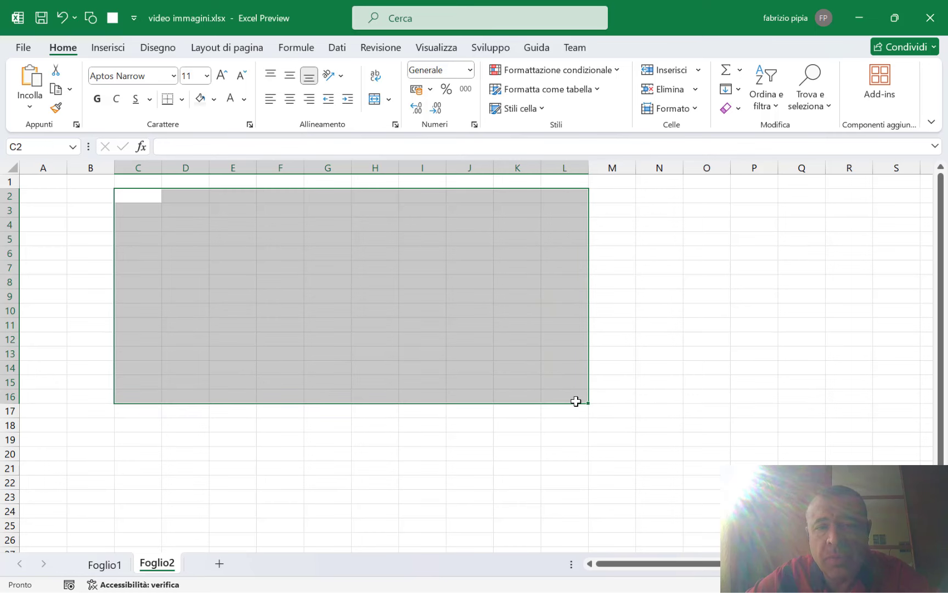
{"action": "left_click", "coordinate": [213, 99]}
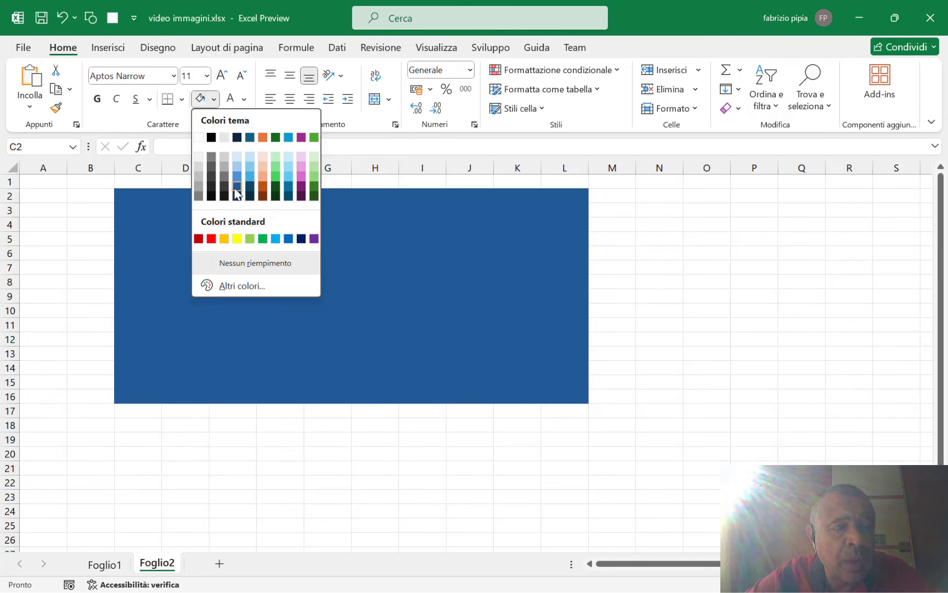
{"action": "left_click", "coordinate": [236, 195]}
{"action": "left_click", "coordinate": [253, 274]}
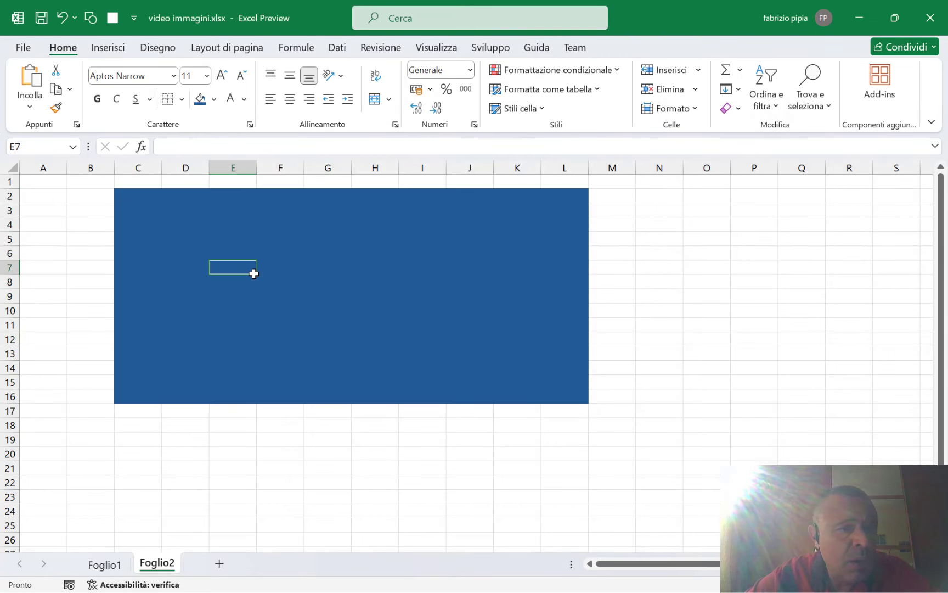
{"action": "left_click", "coordinate": [175, 217]}
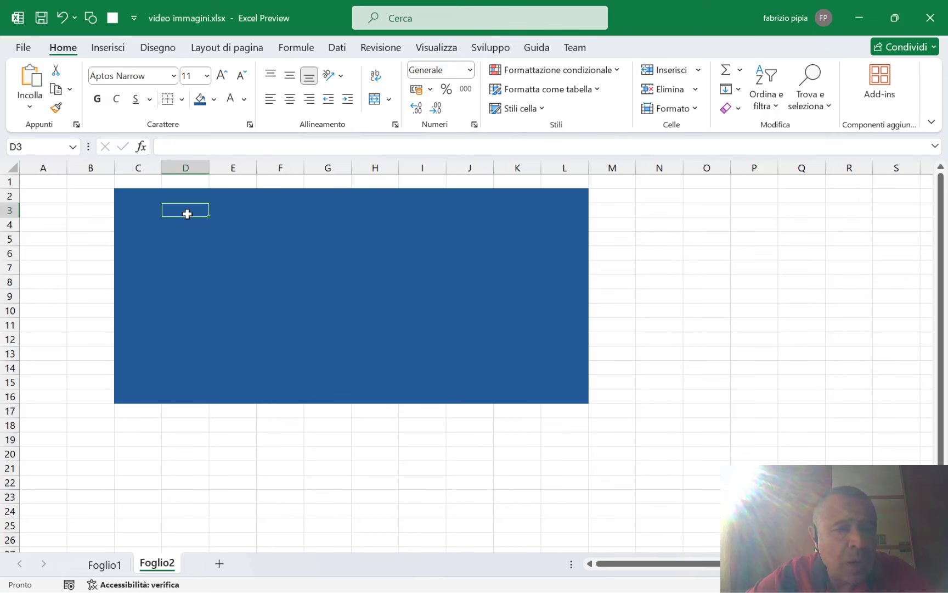
{"action": "scroll", "coordinate": [381, 339], "scroll_direction": "up", "scroll_amount": 5, "text": "ctrl"}
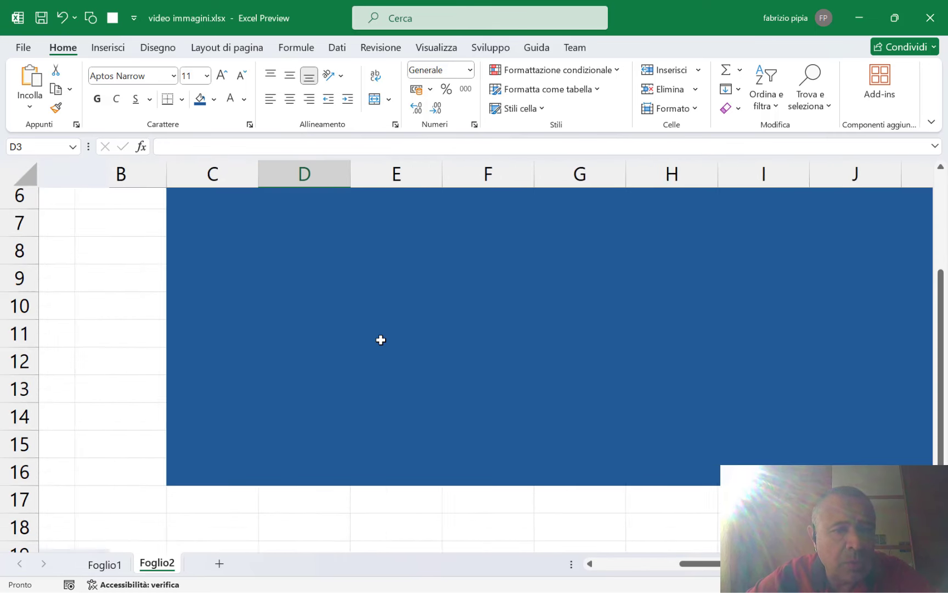
{"action": "scroll", "coordinate": [381, 340], "scroll_direction": "up", "scroll_amount": 1, "text": "ctrl"}
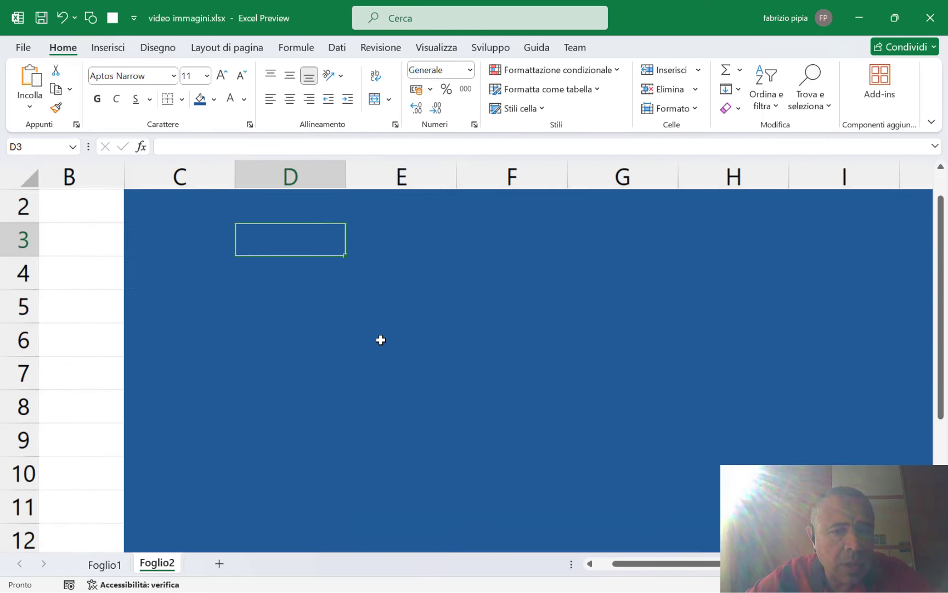
{"action": "scroll", "coordinate": [381, 340], "scroll_direction": "up", "scroll_amount": 1, "text": "ctrl"}
{"action": "scroll", "coordinate": [381, 340], "scroll_direction": "up", "scroll_amount": 1, "text": "ctrl"}
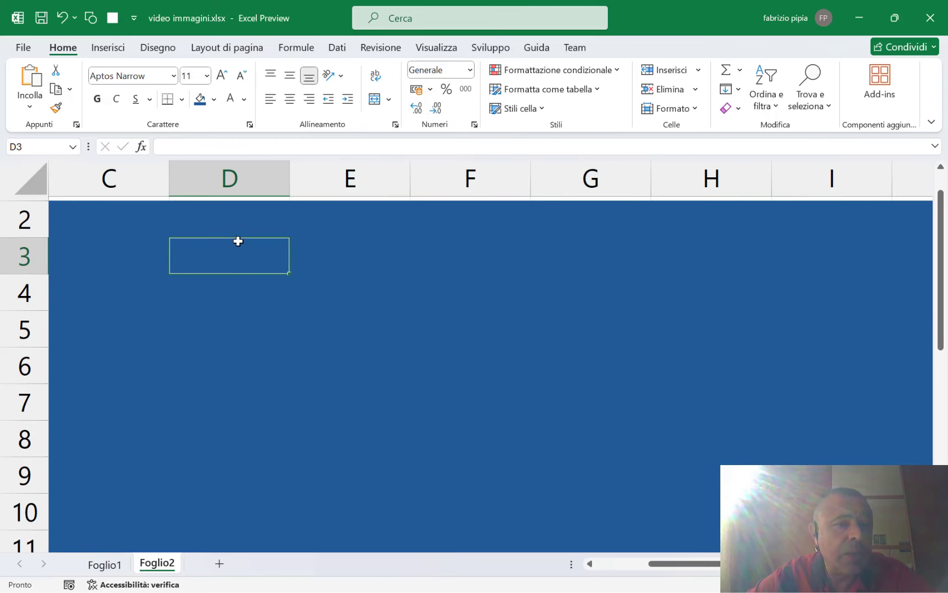
- Merge D3:E3 and enter a white, enlarged 'Semifinali' title
{"action": "left_click_drag", "start_coordinate": [239, 252], "coordinate": [381, 252]}
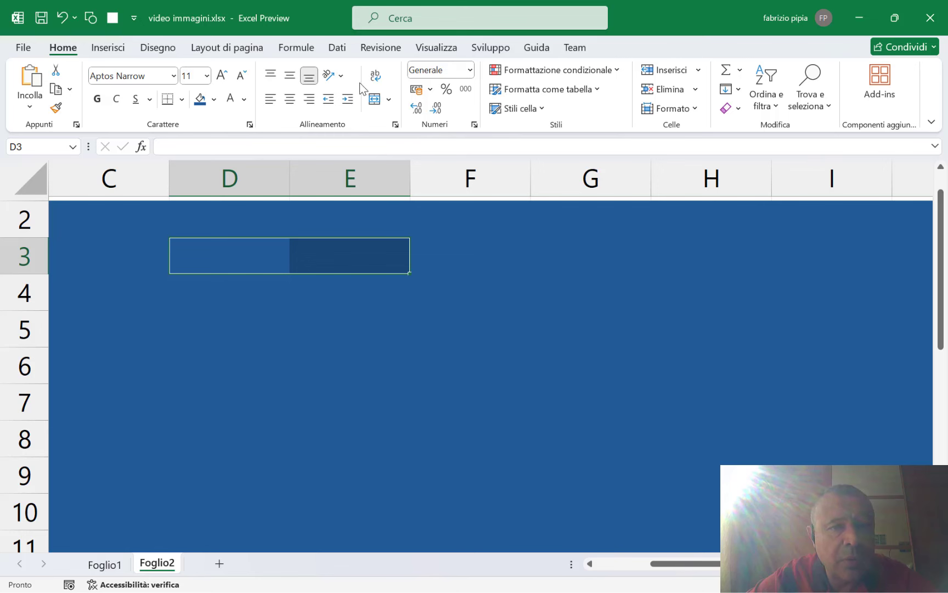
{"action": "left_click", "coordinate": [373, 99]}
{"action": "type", "text": "S"}
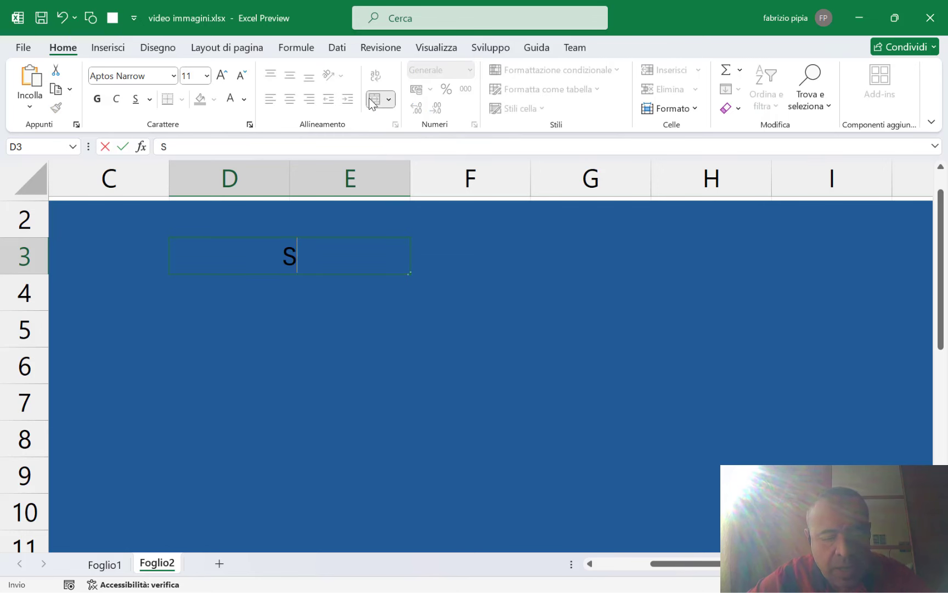
{"action": "type", "text": "emifinali"}
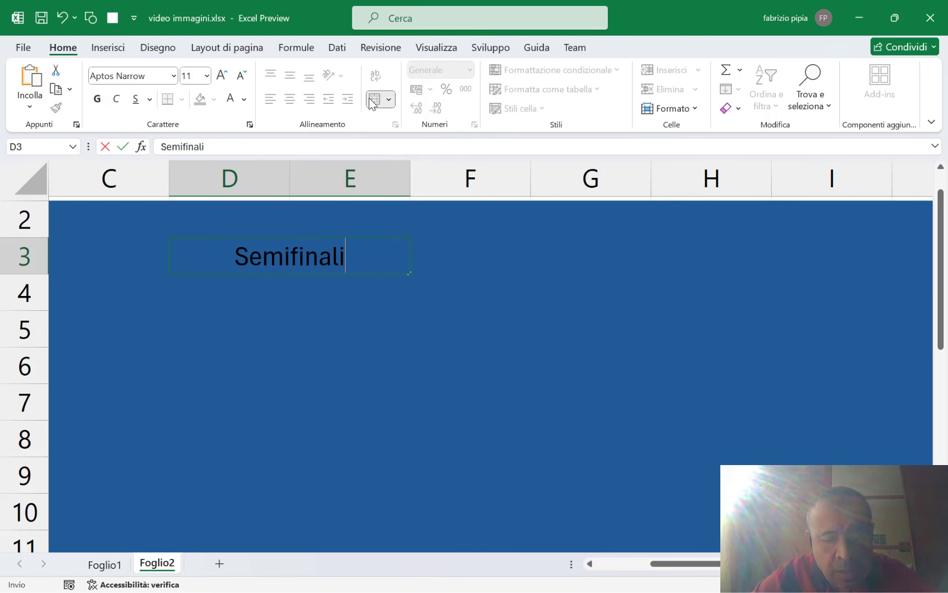
{"action": "key", "text": "ctrl+Return"}
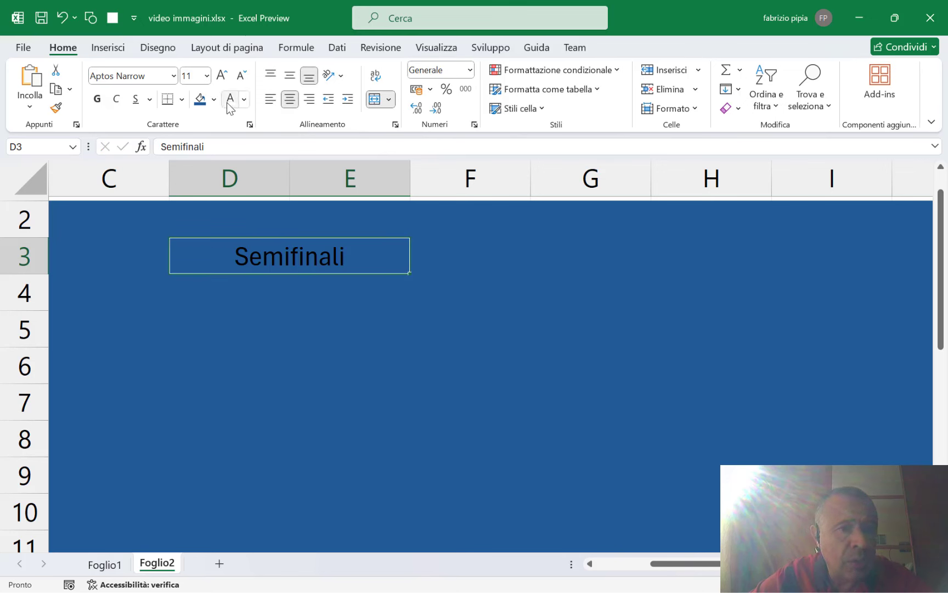
{"action": "left_click", "coordinate": [230, 102]}
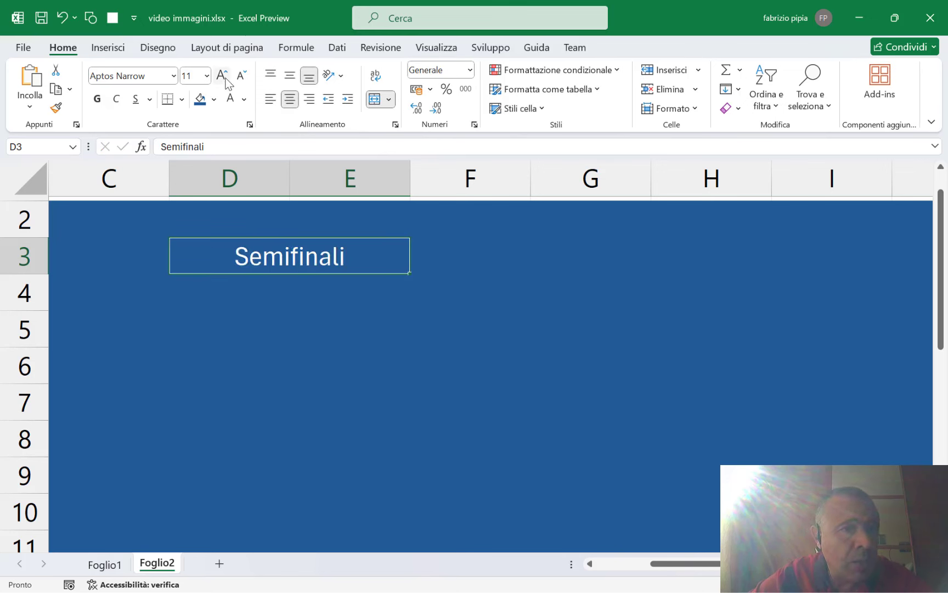
{"action": "left_click", "coordinate": [227, 82]}
{"action": "left_click", "coordinate": [226, 81]}
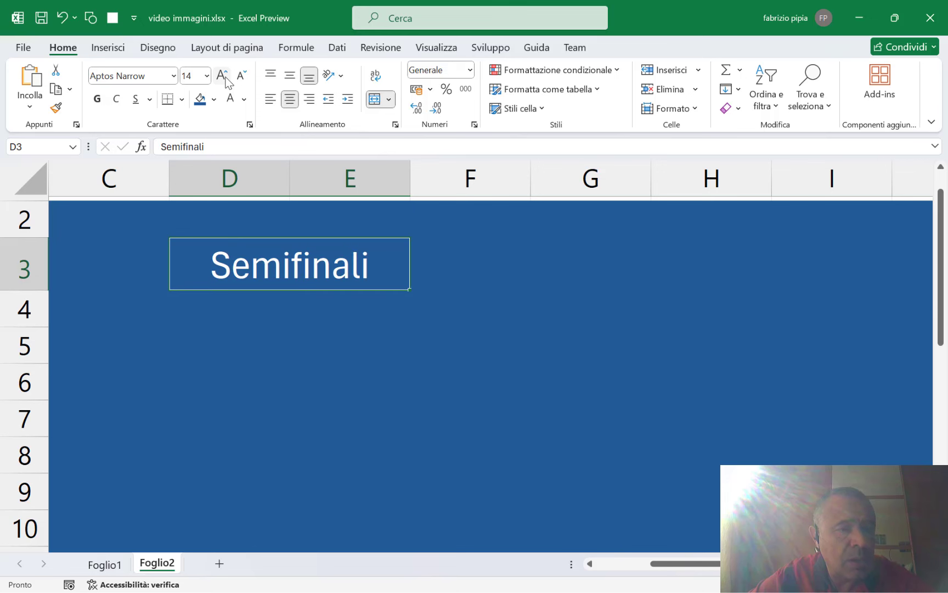
- Narrow column D to a 48-pixel spacer column
{"action": "left_click", "coordinate": [300, 366]}
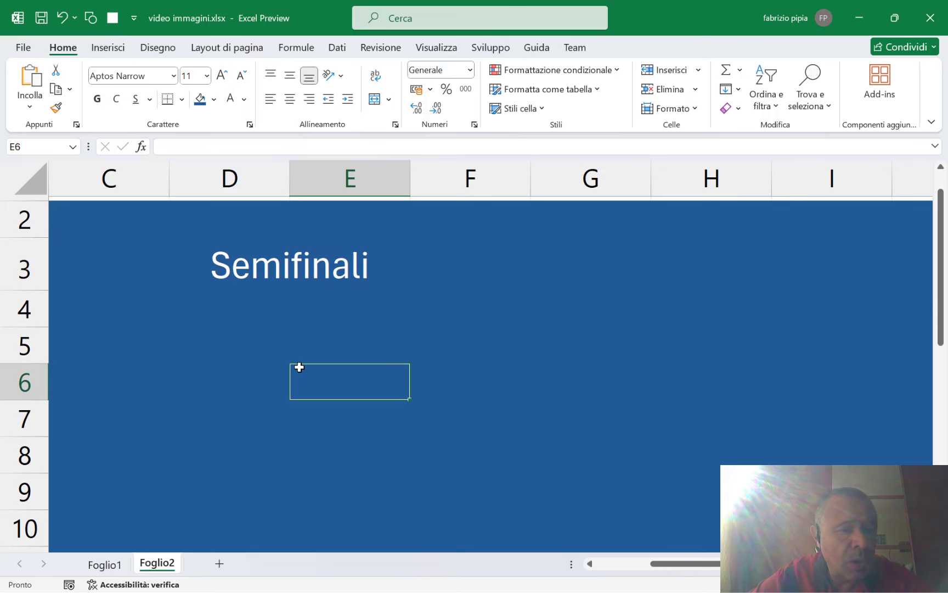
{"action": "left_click", "coordinate": [167, 328]}
{"action": "left_click", "coordinate": [227, 338]}
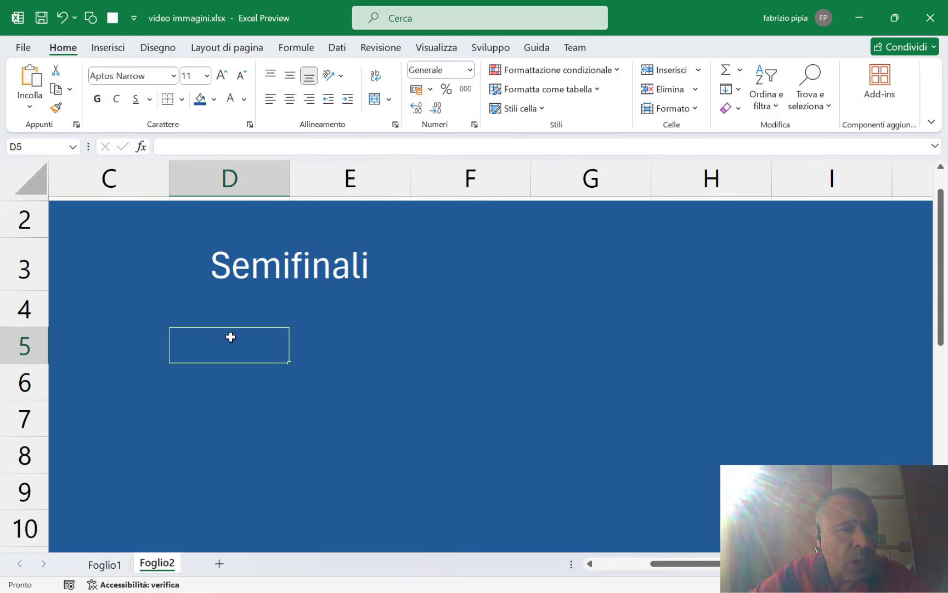
{"action": "left_click_drag", "start_coordinate": [289, 189], "coordinate": [213, 194]}
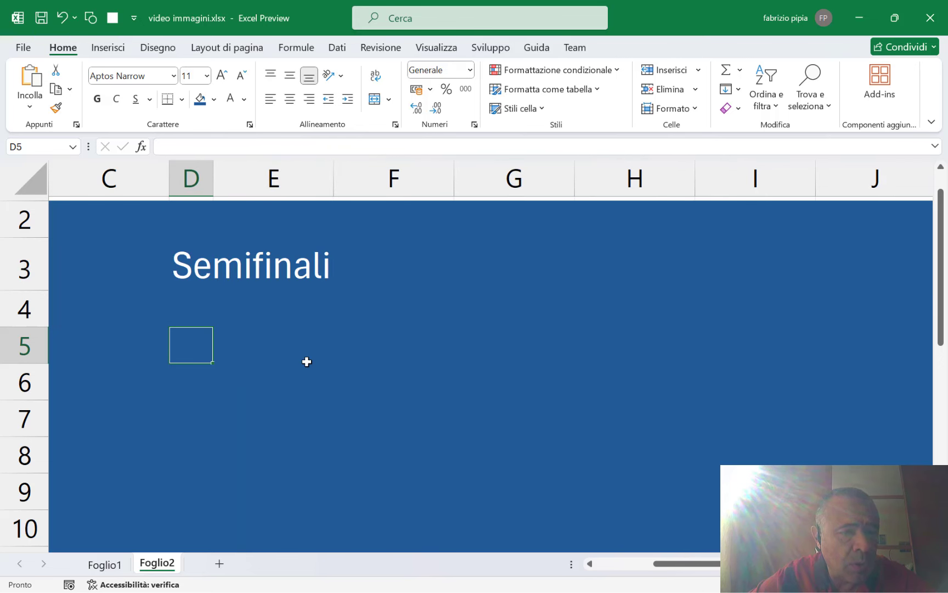
{"action": "left_click", "coordinate": [243, 342]}
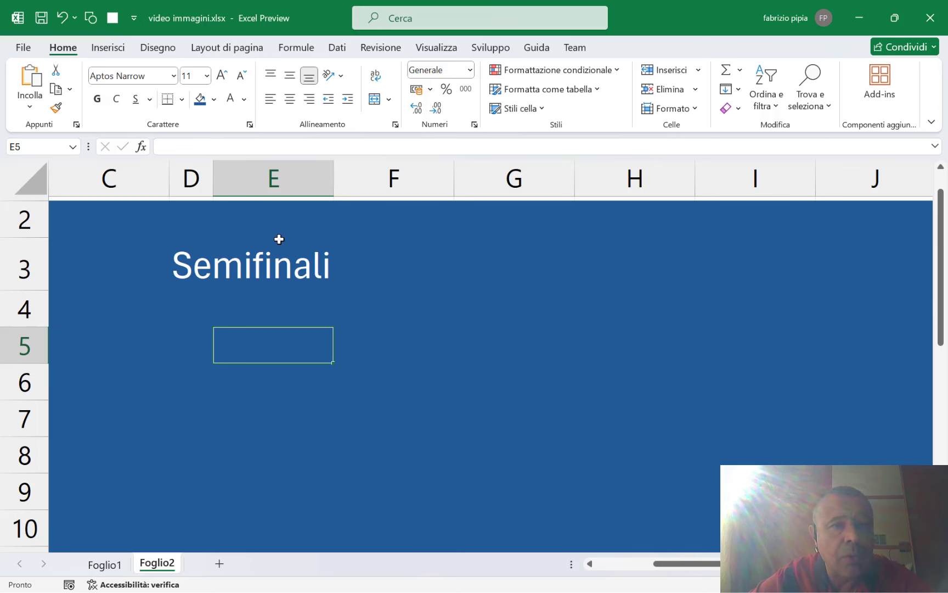
- Give E5 a list validation sourced from the team names Foglio1!$B$2:$B$11
{"action": "left_click", "coordinate": [341, 50]}
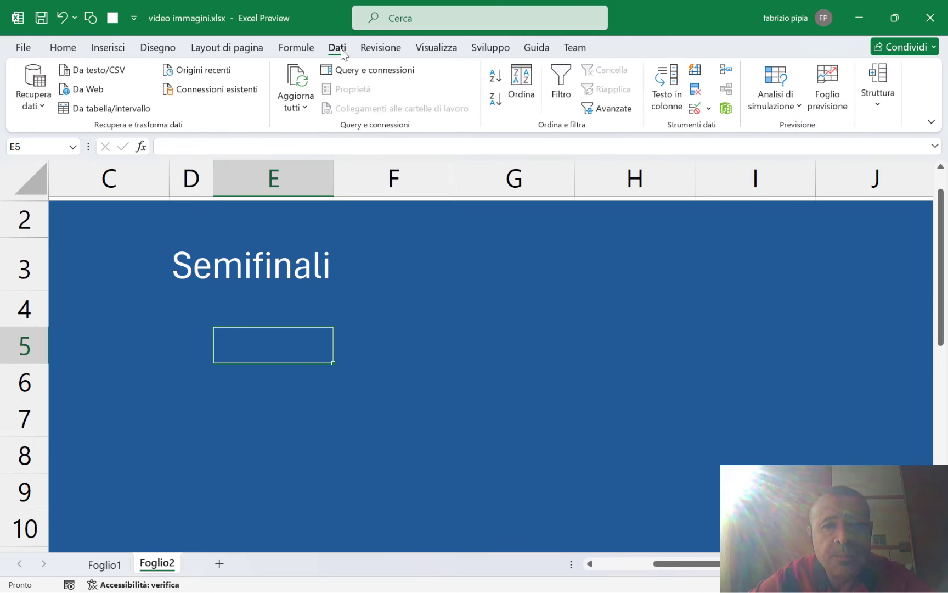
{"action": "left_click", "coordinate": [696, 110]}
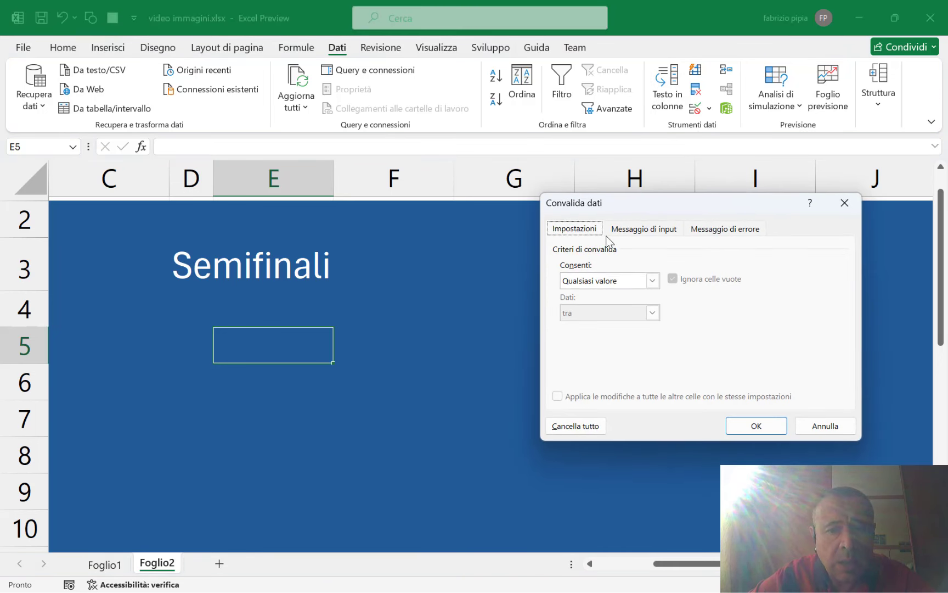
{"action": "left_click", "coordinate": [633, 279]}
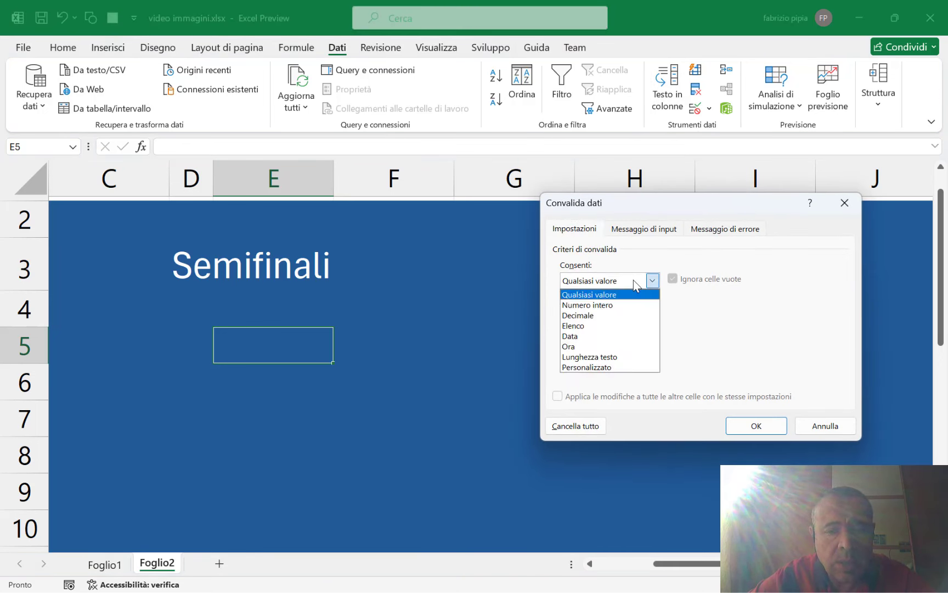
{"action": "left_click", "coordinate": [593, 325]}
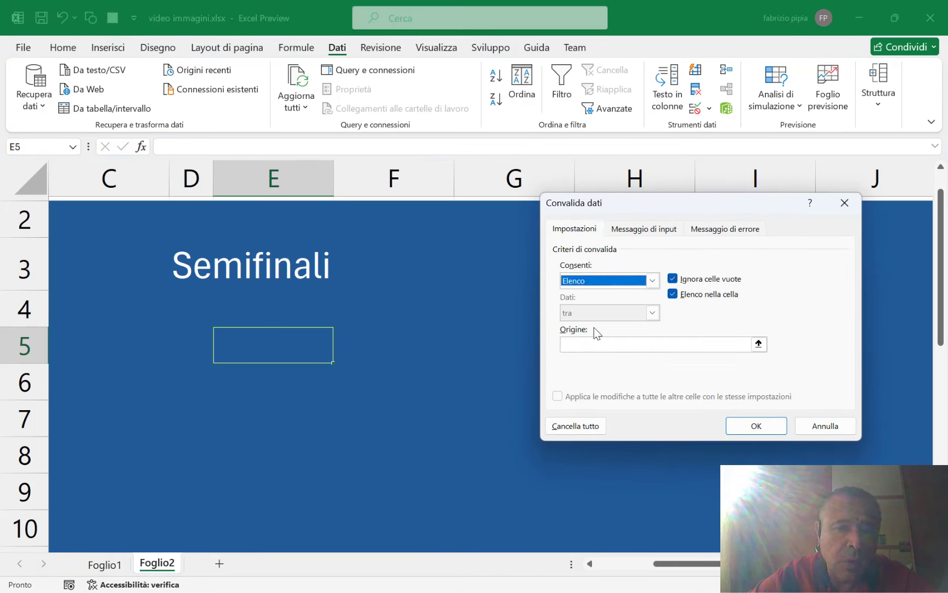
{"action": "left_click", "coordinate": [642, 346]}
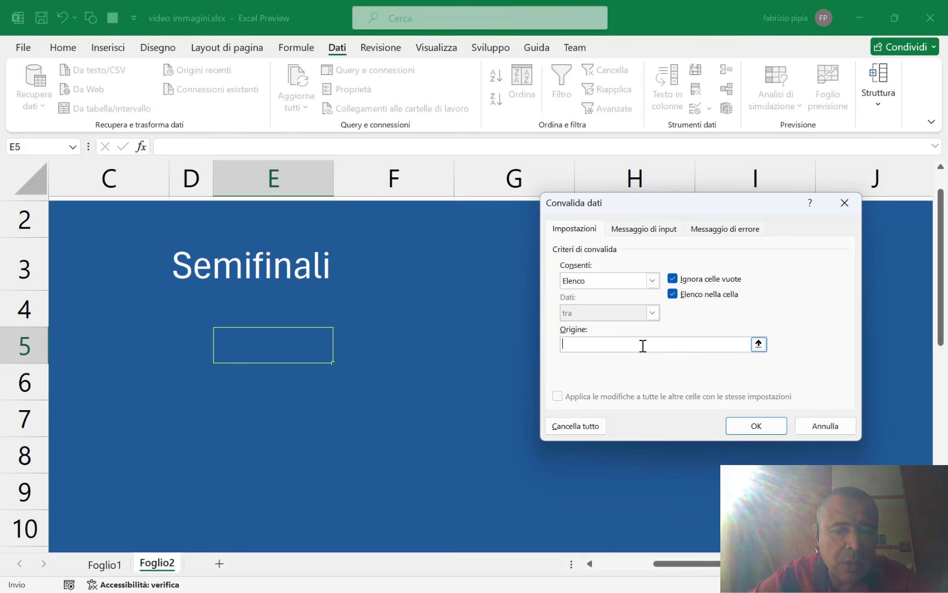
{"action": "left_click", "coordinate": [110, 570]}
{"action": "left_click_drag", "start_coordinate": [189, 197], "coordinate": [189, 450]}
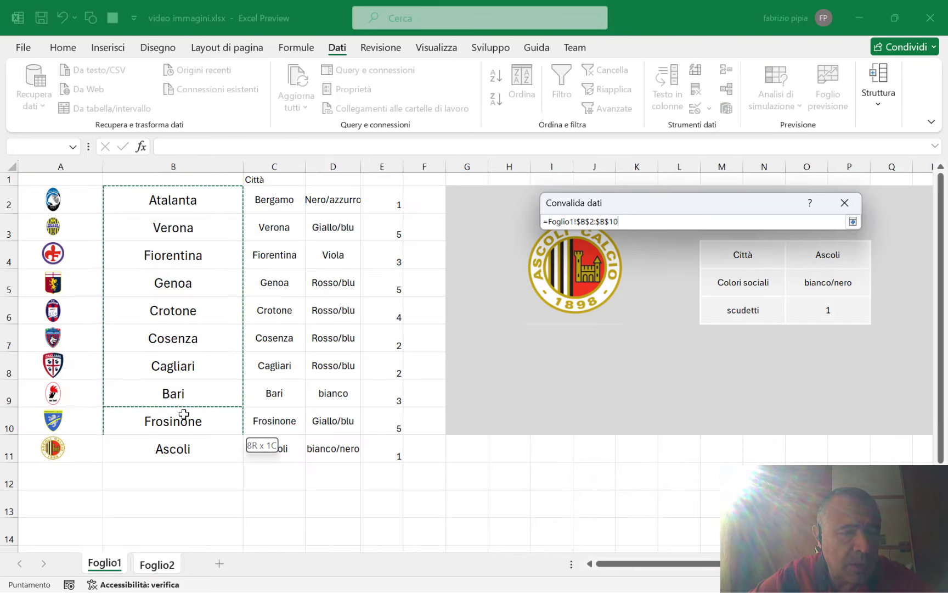
{"action": "key", "text": "Return"}
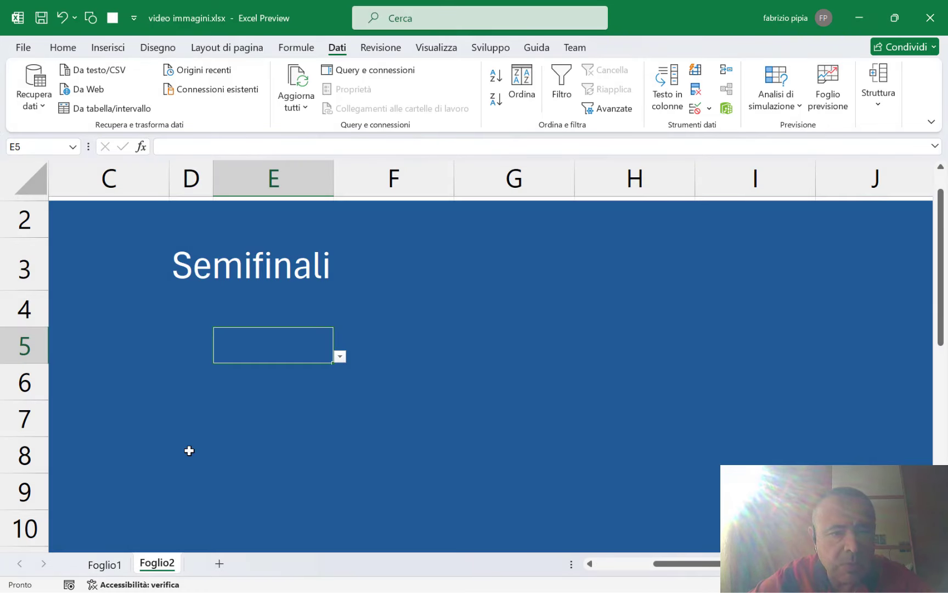
- Choose Cosenza from E5's team drop-down
{"action": "left_click", "coordinate": [341, 357]}
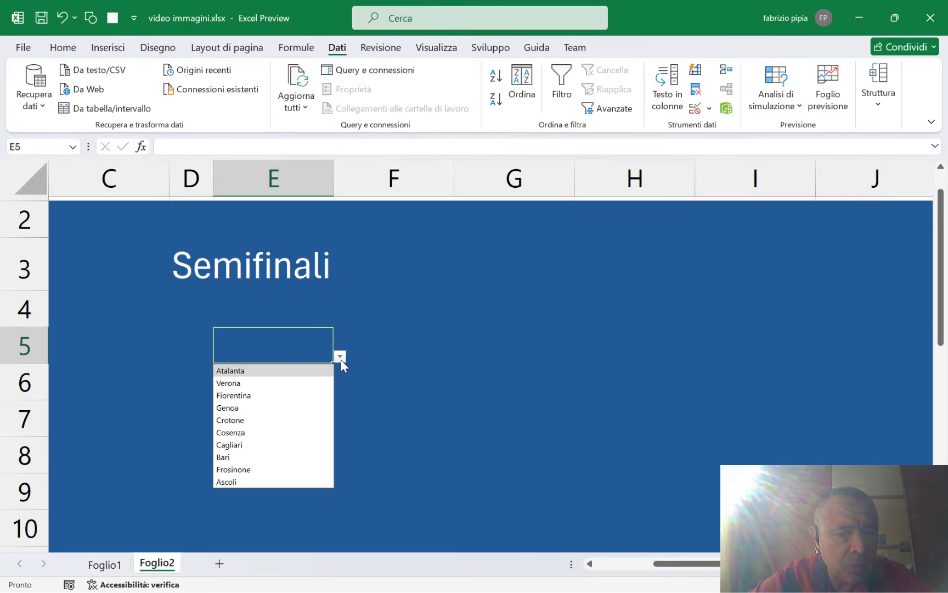
{"action": "left_click", "coordinate": [267, 430]}
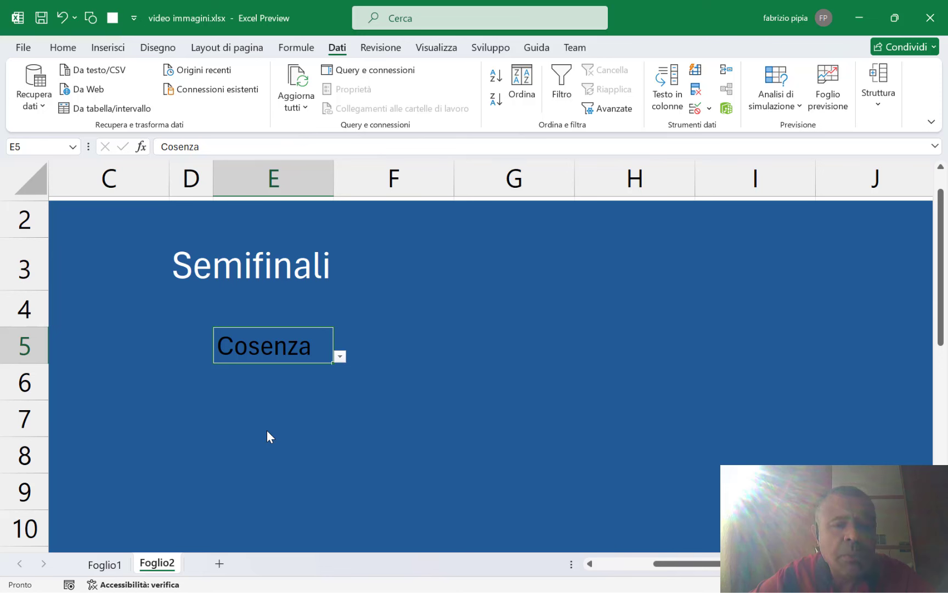
{"action": "left_click", "coordinate": [201, 354]}
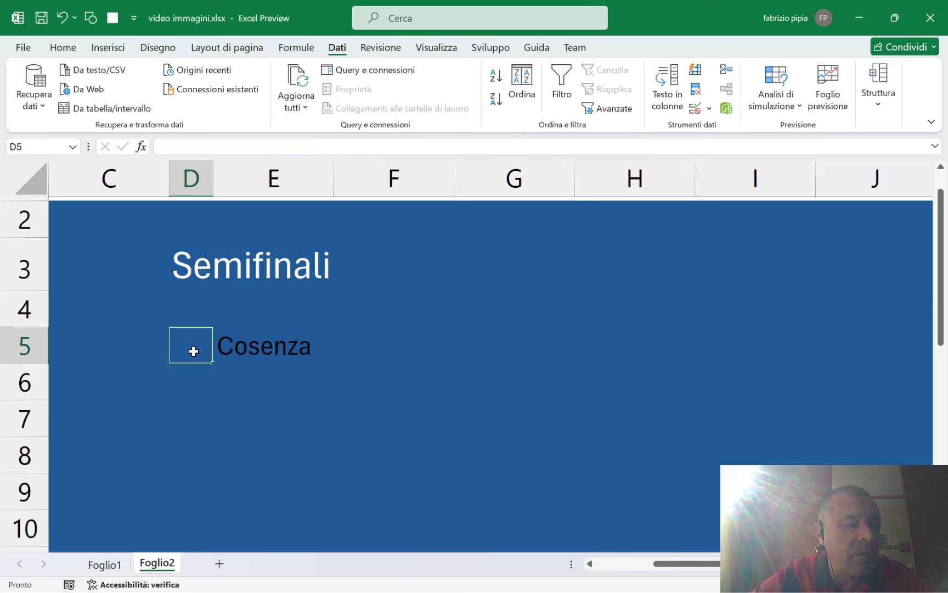
- Enter 1 in cell C5 to number the first semifinal row
{"action": "left_click", "coordinate": [143, 347]}
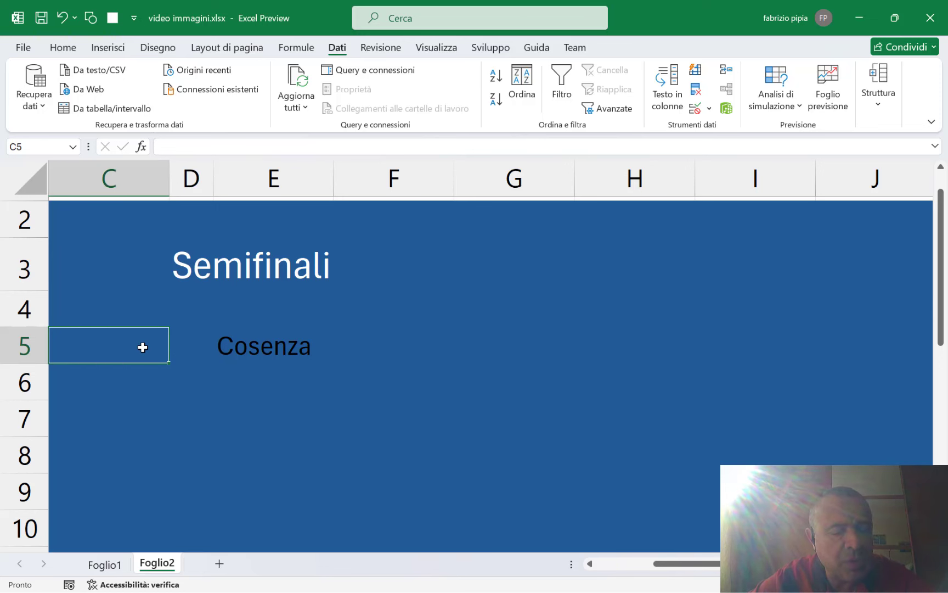
{"action": "type", "text": "1"}
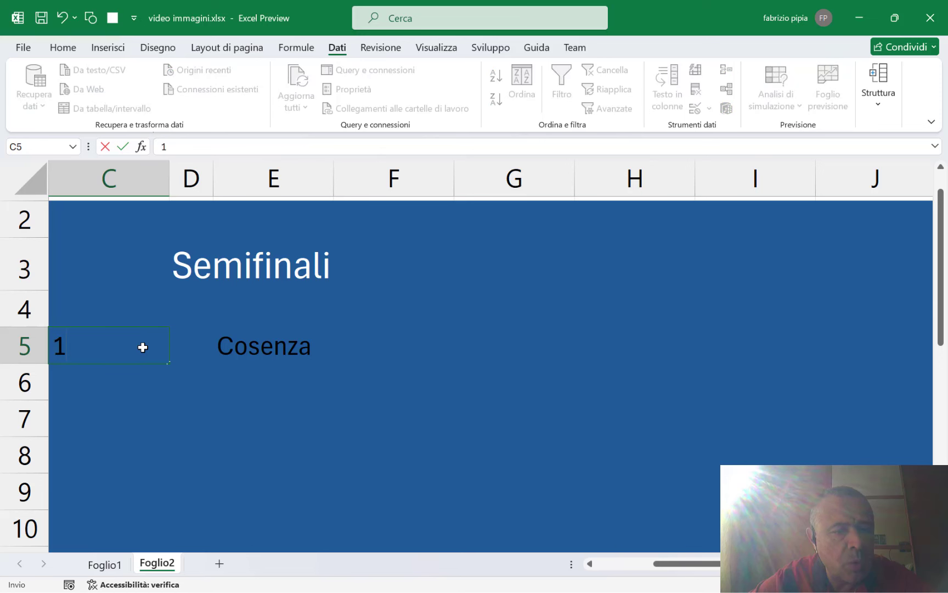
{"action": "left_click", "coordinate": [212, 345]}
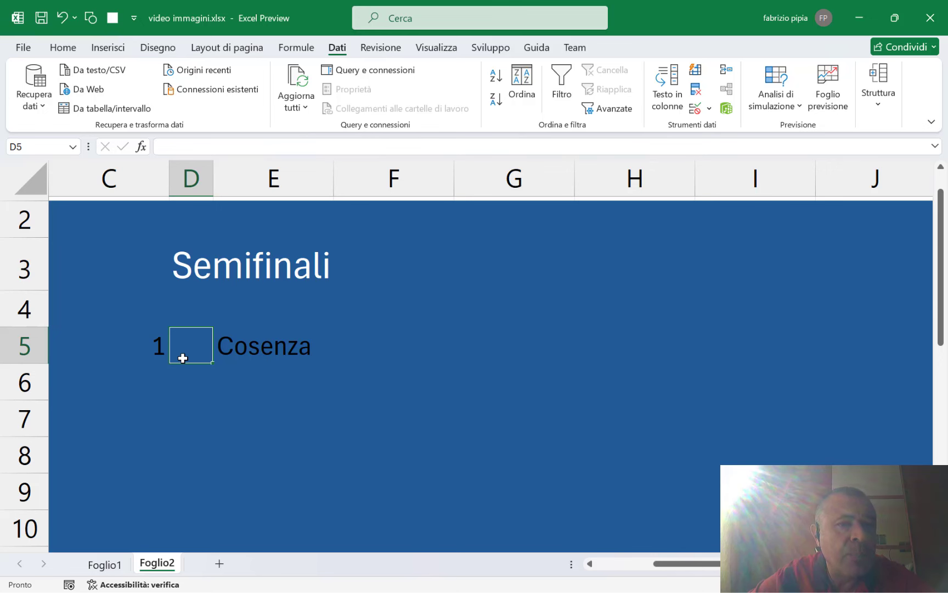
- Define the workbook name uno referring to =INDIRETTO(Foglio2!$E$5) in Gestione nomi
{"action": "left_click", "coordinate": [296, 47]}
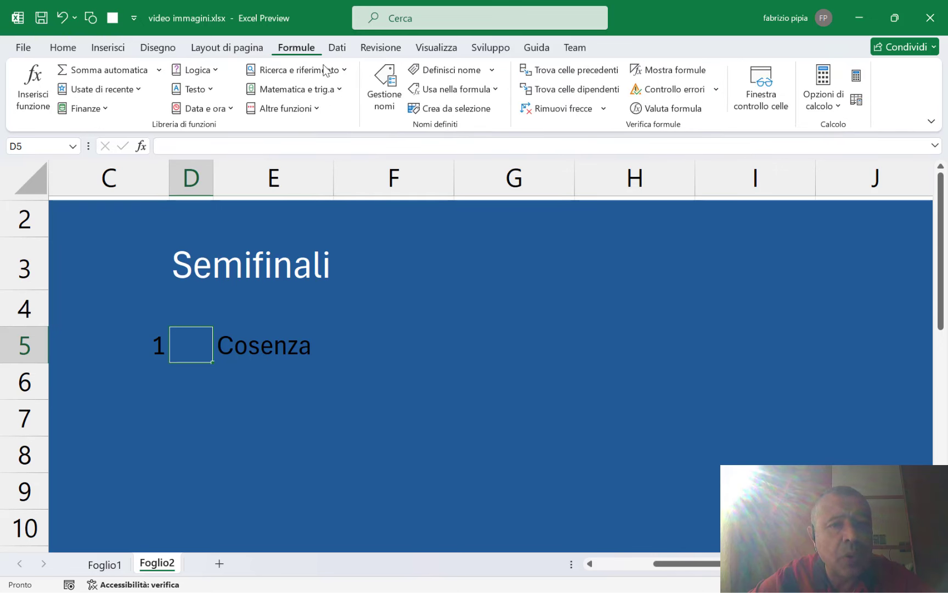
{"action": "left_click", "coordinate": [387, 84]}
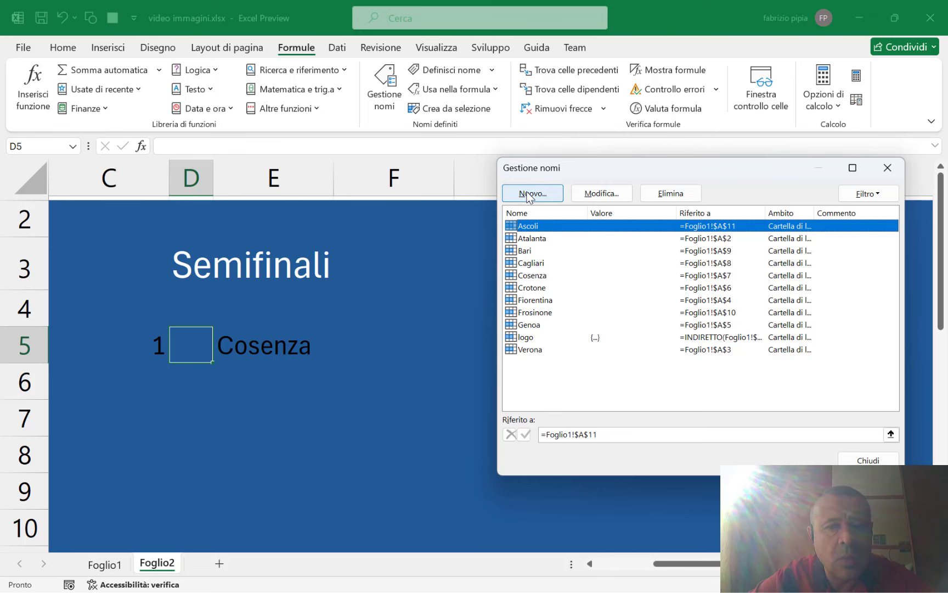
{"action": "left_click", "coordinate": [527, 194]}
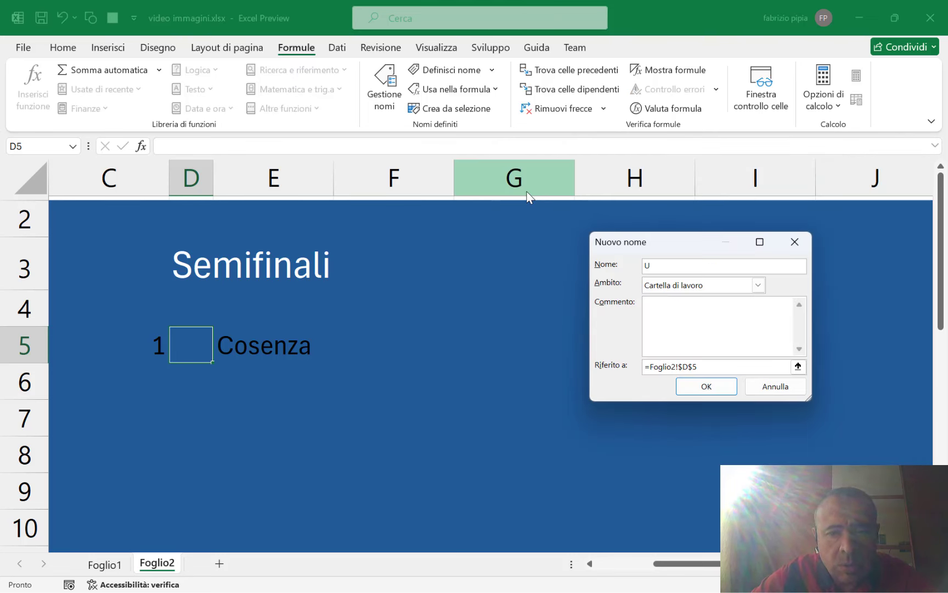
{"action": "type", "text": "no"}
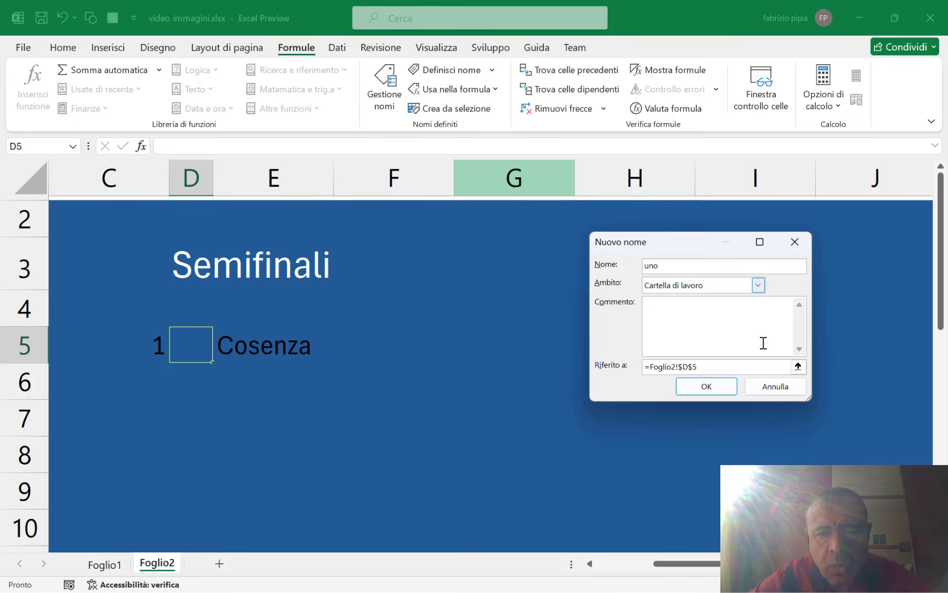
{"action": "left_click", "coordinate": [727, 368]}
{"action": "key", "text": "BackSpace"}
{"action": "key", "text": "BackSpace"}
{"action": "key", "text": "BackSpace"}
{"action": "type", "text": "=indir"}
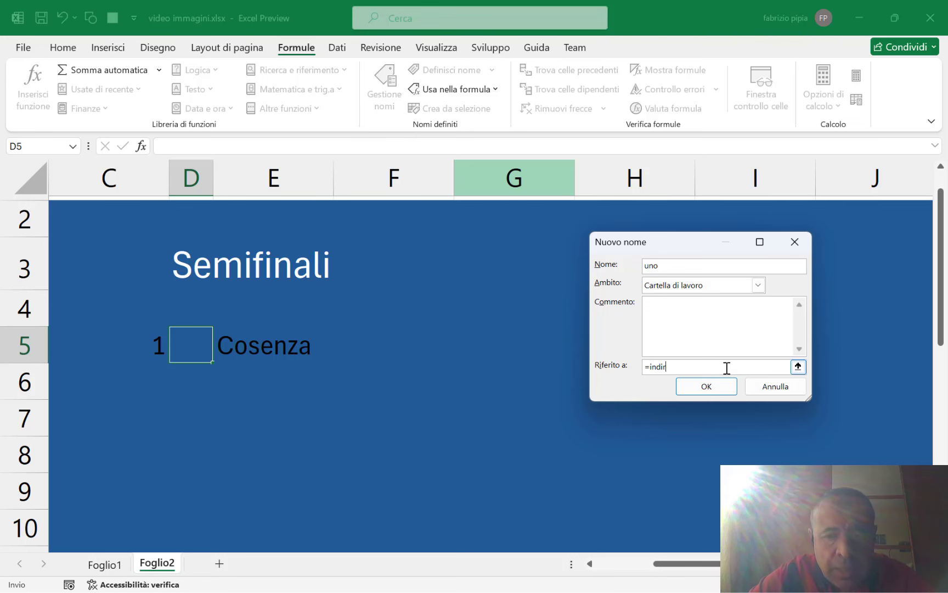
{"action": "type", "text": "etto("}
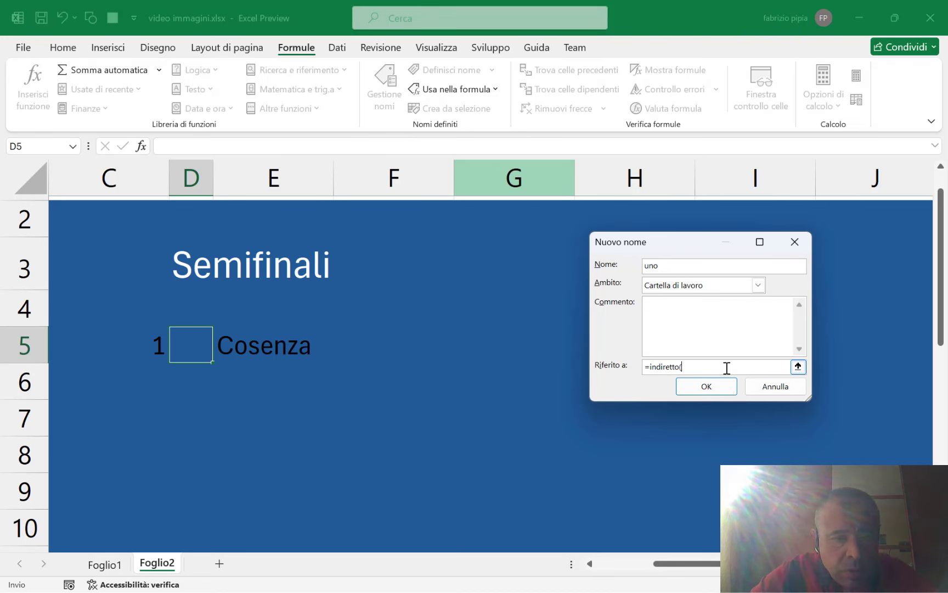
{"action": "left_click", "coordinate": [285, 341]}
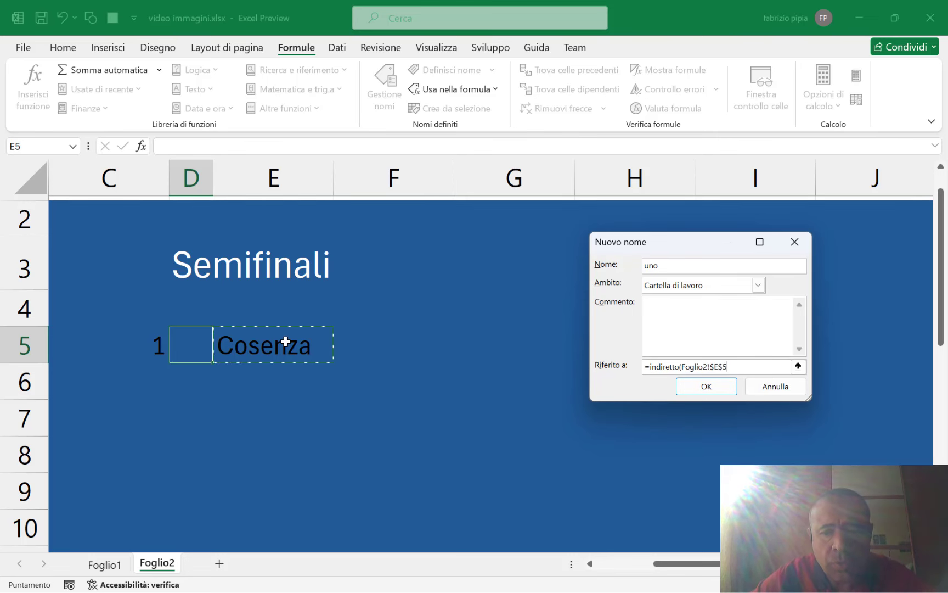
{"action": "type", "text": ")"}
{"action": "key", "text": "Return"}
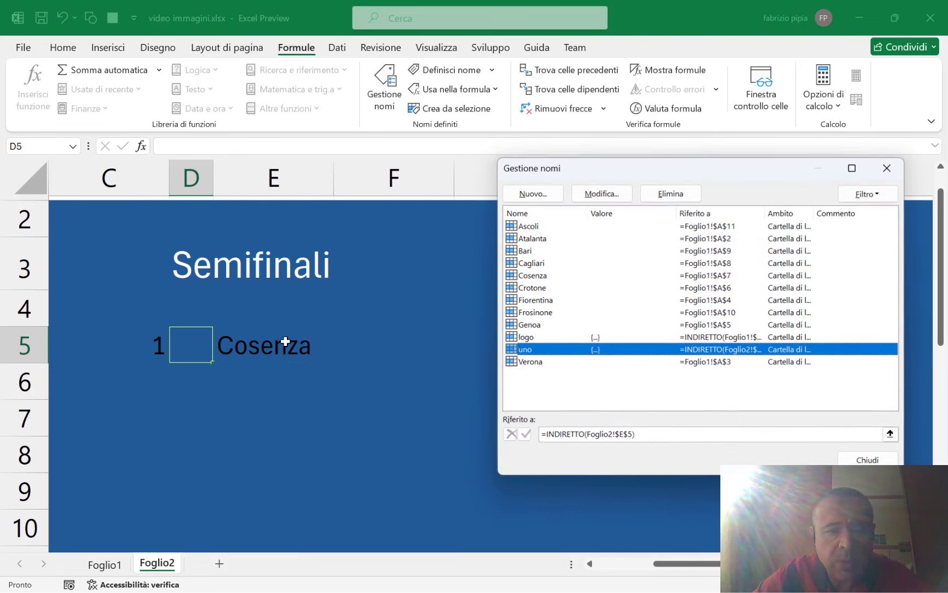
{"action": "left_click", "coordinate": [847, 461]}
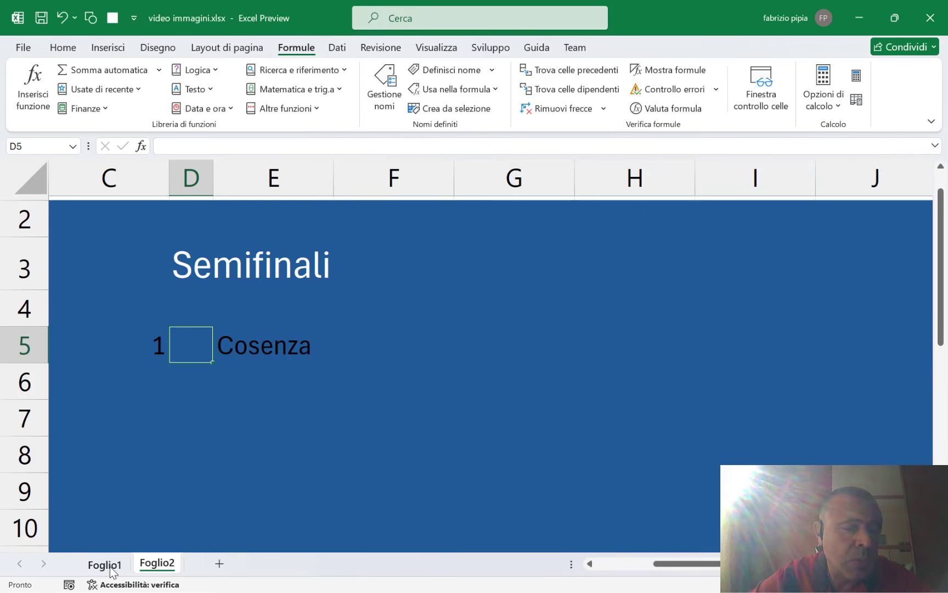
- Copy the Atalanta logo from Foglio1 and paste it into D5 on Semifinali, shrinking it to fit
{"action": "left_click", "coordinate": [104, 564]}
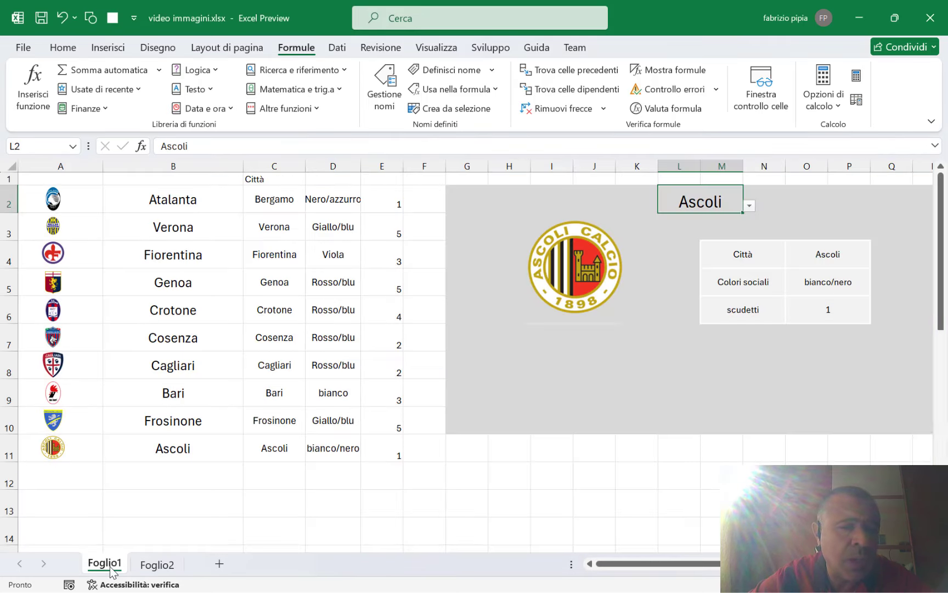
{"action": "left_click", "coordinate": [50, 201]}
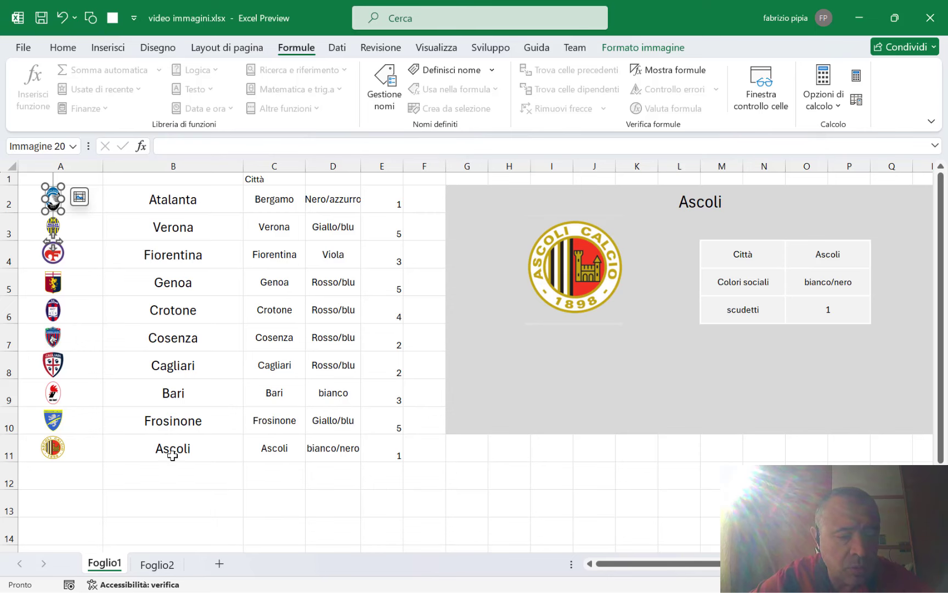
{"action": "left_click", "coordinate": [157, 564]}
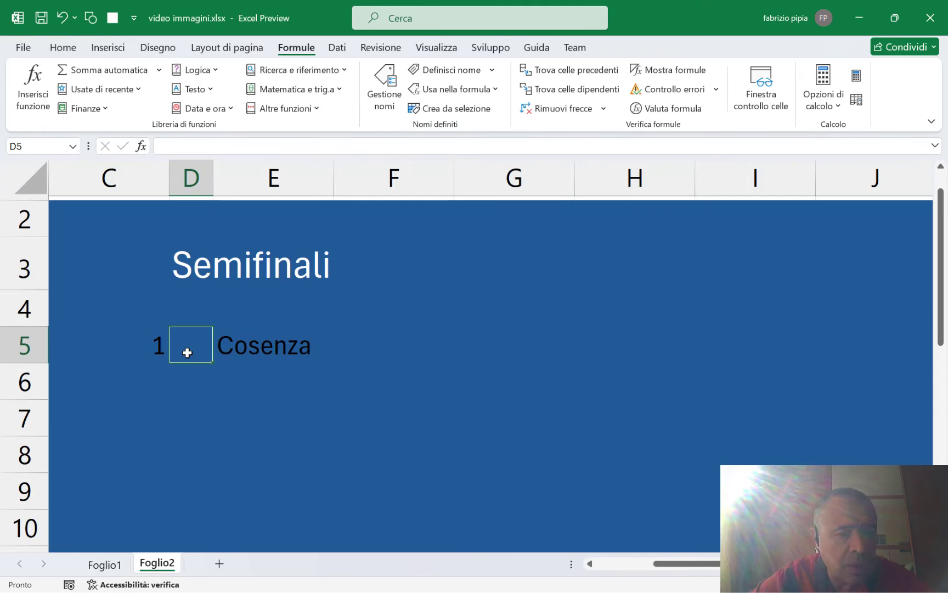
{"action": "key", "text": "ctrl+v"}
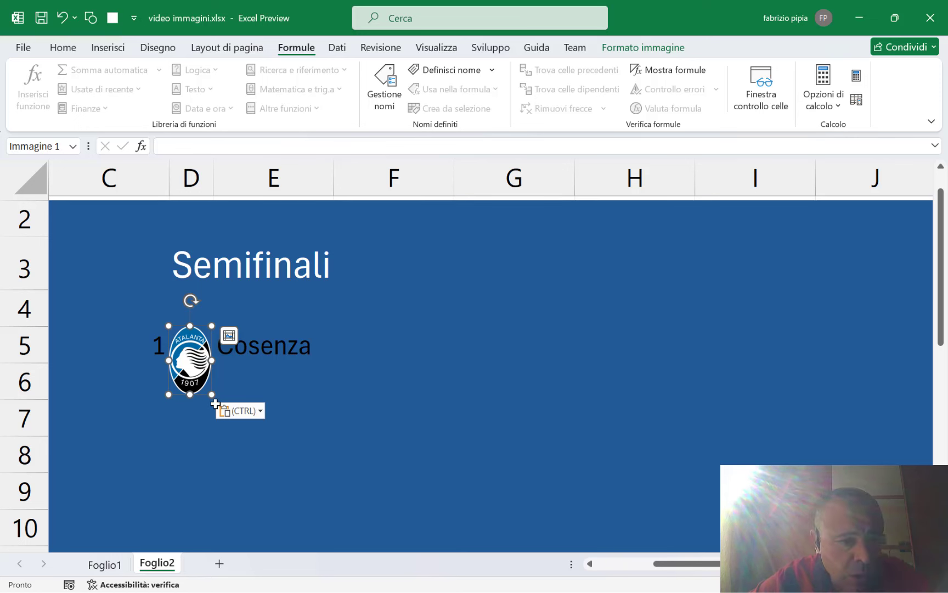
{"action": "mouse_move", "coordinate": [215, 405]}
{"action": "left_mouse_down"}
{"action": "mouse_move", "coordinate": [176, 344]}
{"action": "mouse_move", "coordinate": [196, 361]}
{"action": "mouse_move", "coordinate": [202, 352]}
{"action": "left_mouse_up"}
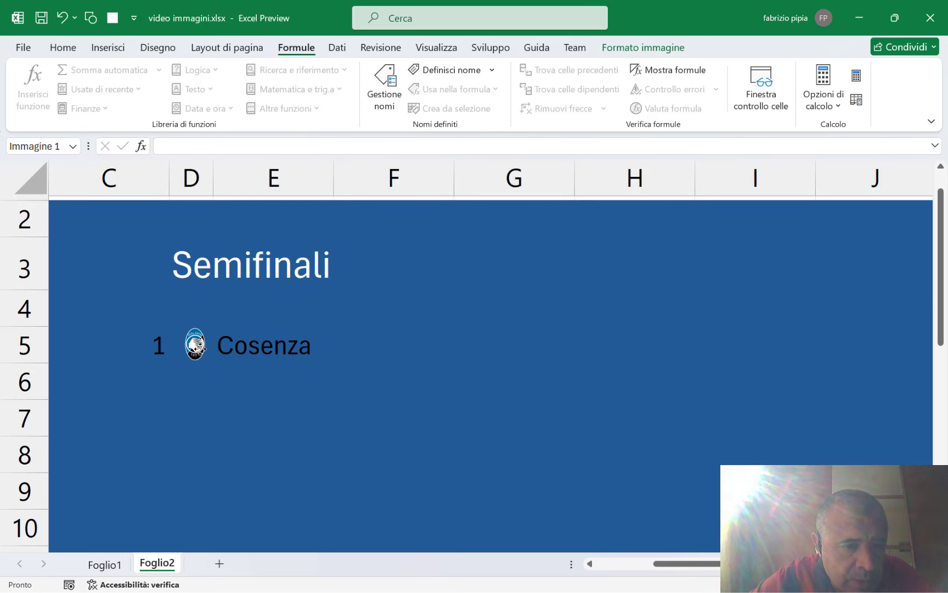
- Link the logo picture to the uno name with the formula =uno
{"action": "left_click", "coordinate": [299, 330]}
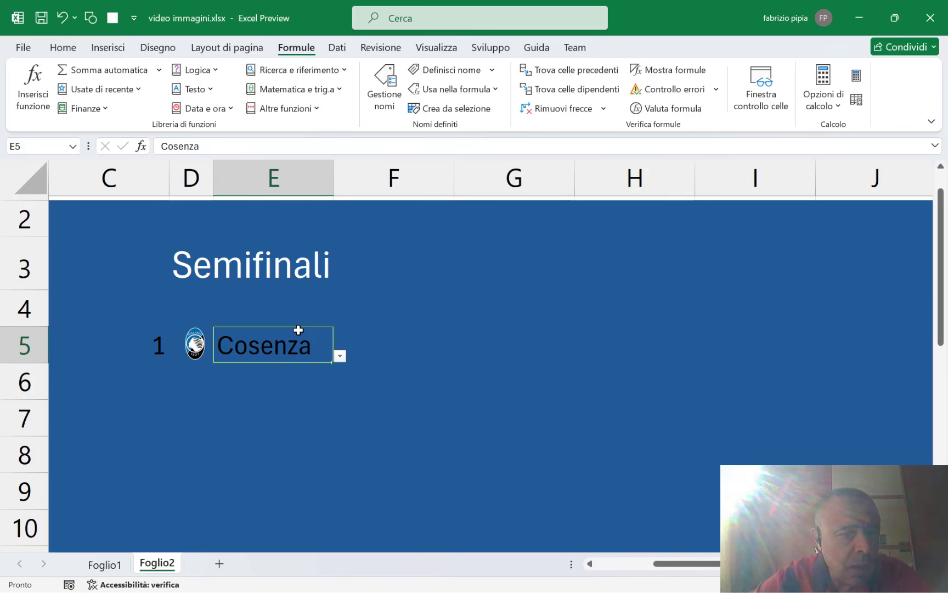
{"action": "left_click", "coordinate": [197, 348]}
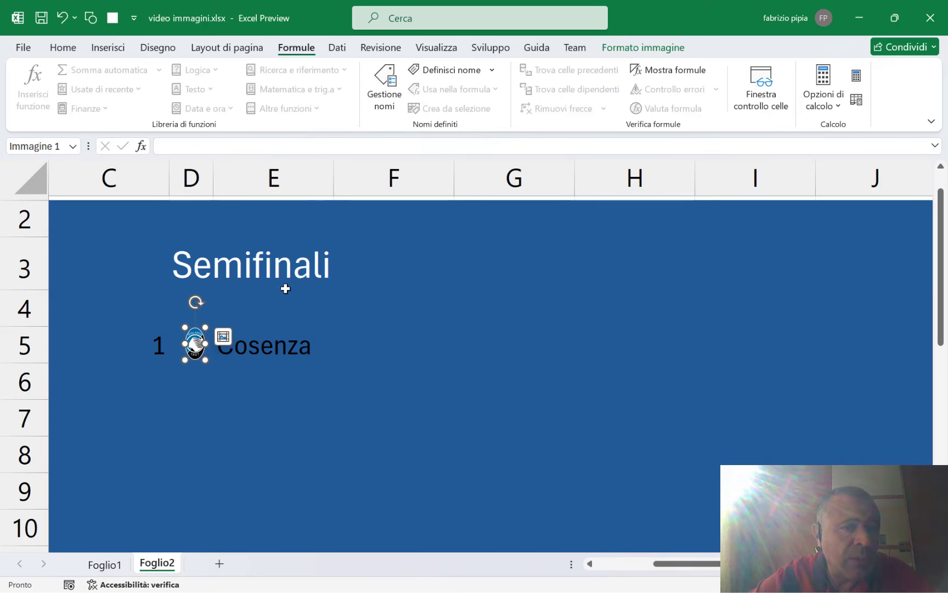
{"action": "left_click", "coordinate": [235, 151]}
{"action": "type", "text": "un"}
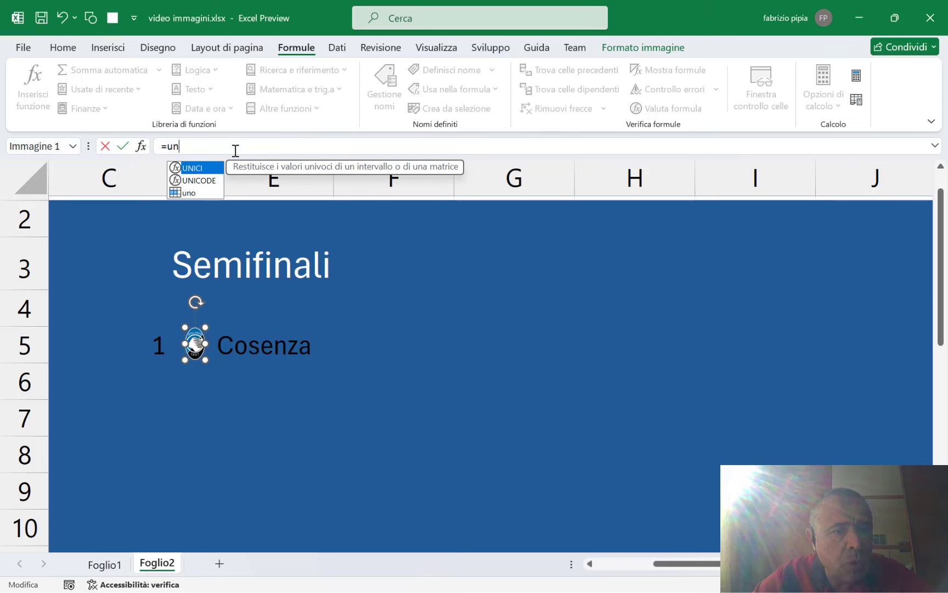
{"action": "key", "text": "Down"}
{"action": "key", "text": "Down"}
{"action": "key", "text": "Tab"}
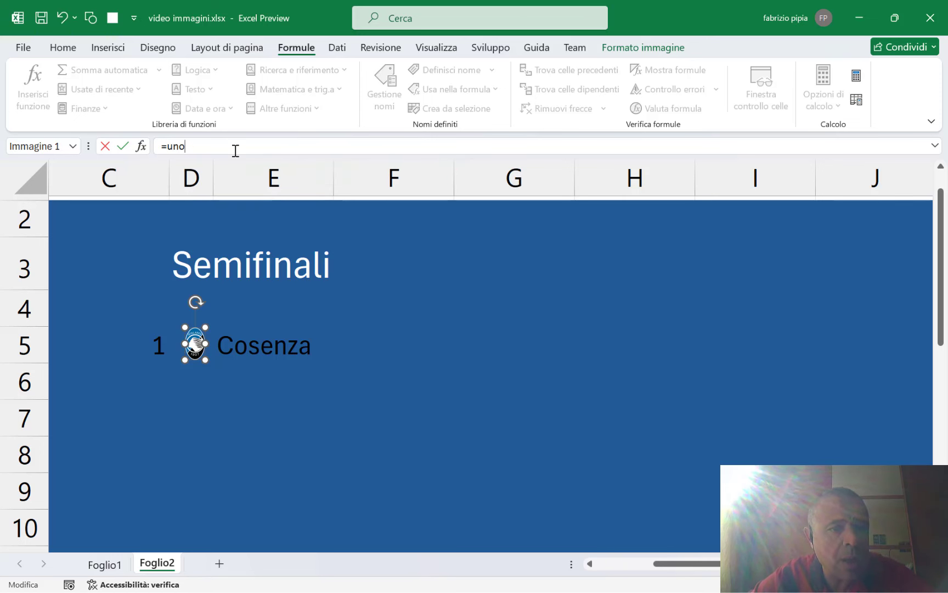
{"action": "key", "text": "Return"}
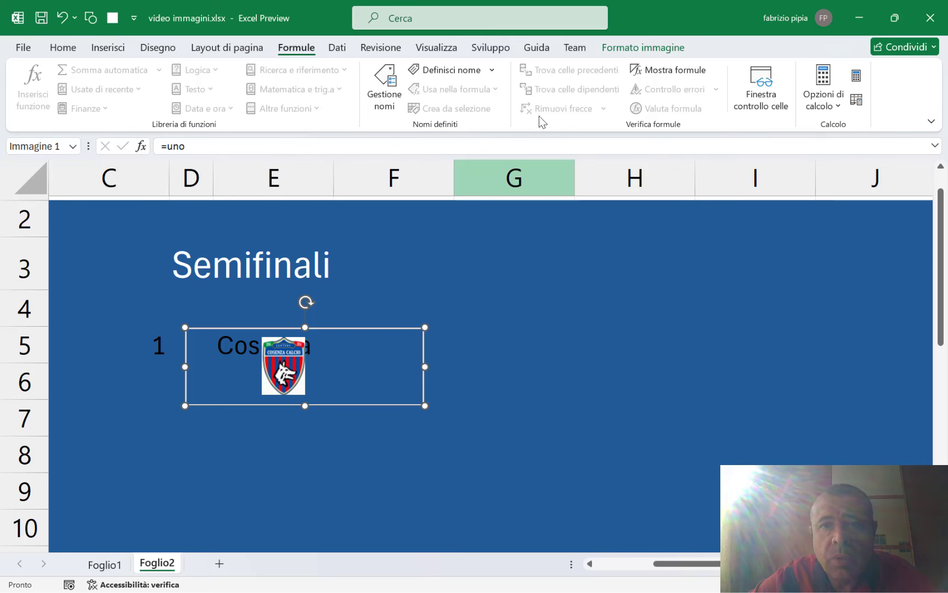
- Crop the Cosenza crest tight using Ritaglia > Adatta and shrink it beside the 1 in D5
{"action": "left_click", "coordinate": [642, 50]}
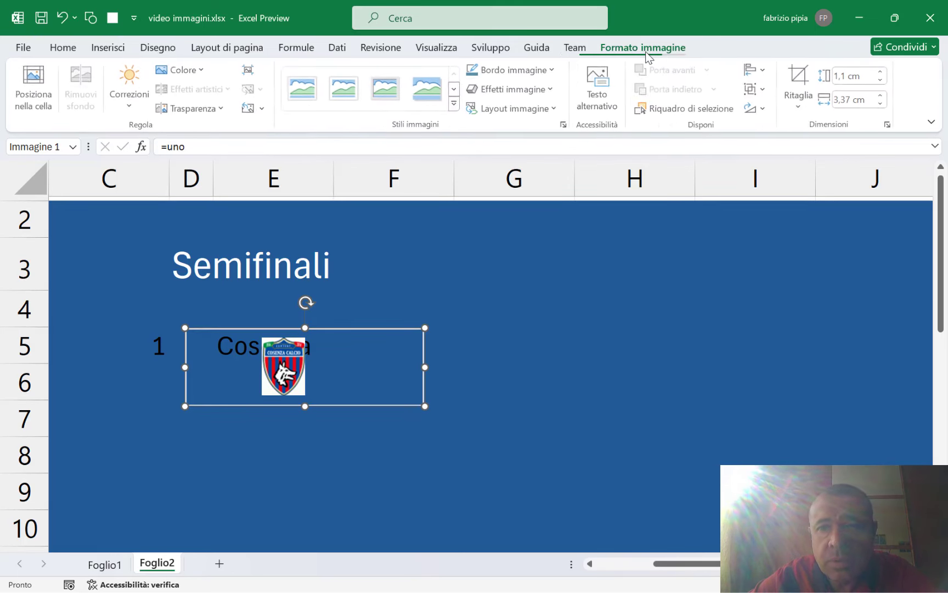
{"action": "left_click", "coordinate": [801, 77]}
{"action": "left_click_drag", "start_coordinate": [424, 367], "coordinate": [323, 367]}
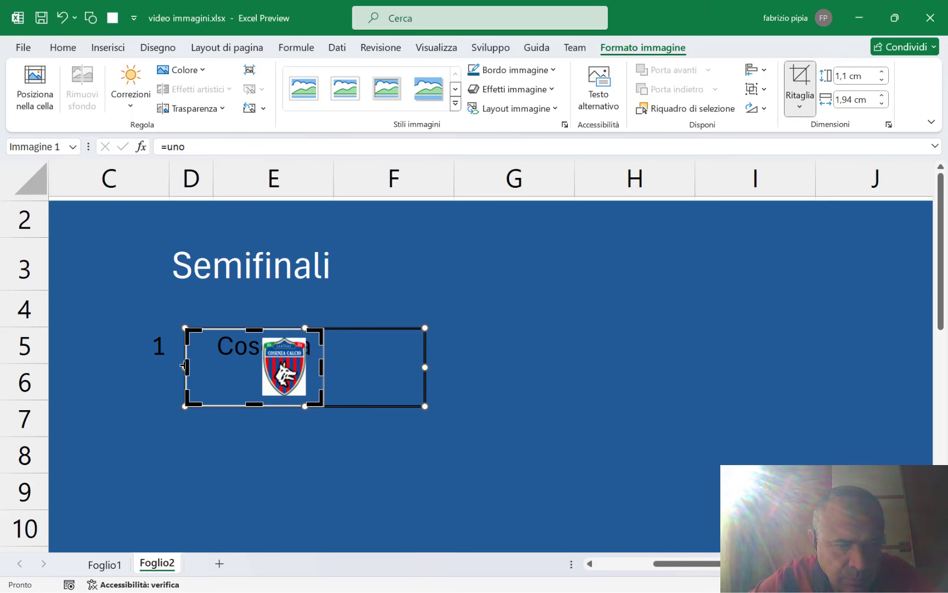
{"action": "left_click_drag", "start_coordinate": [184, 366], "coordinate": [246, 366]}
{"action": "left_click", "coordinate": [800, 106]}
{"action": "left_click", "coordinate": [829, 219]}
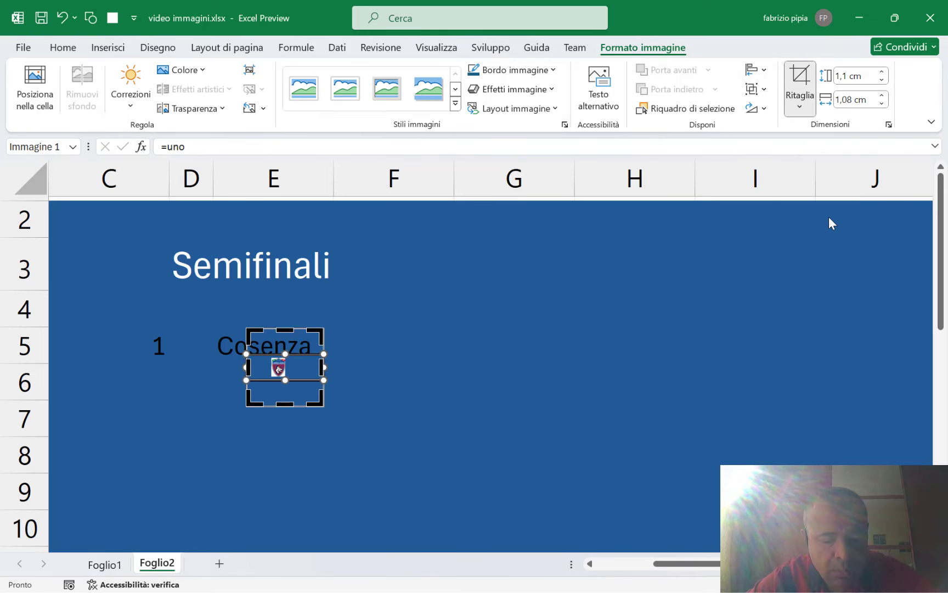
{"action": "left_click", "coordinate": [801, 77]}
{"action": "mouse_move", "coordinate": [278, 362]}
{"action": "left_mouse_down"}
{"action": "mouse_move", "coordinate": [197, 344]}
{"action": "mouse_move", "coordinate": [215, 364]}
{"action": "mouse_move", "coordinate": [206, 359]}
{"action": "left_mouse_up"}
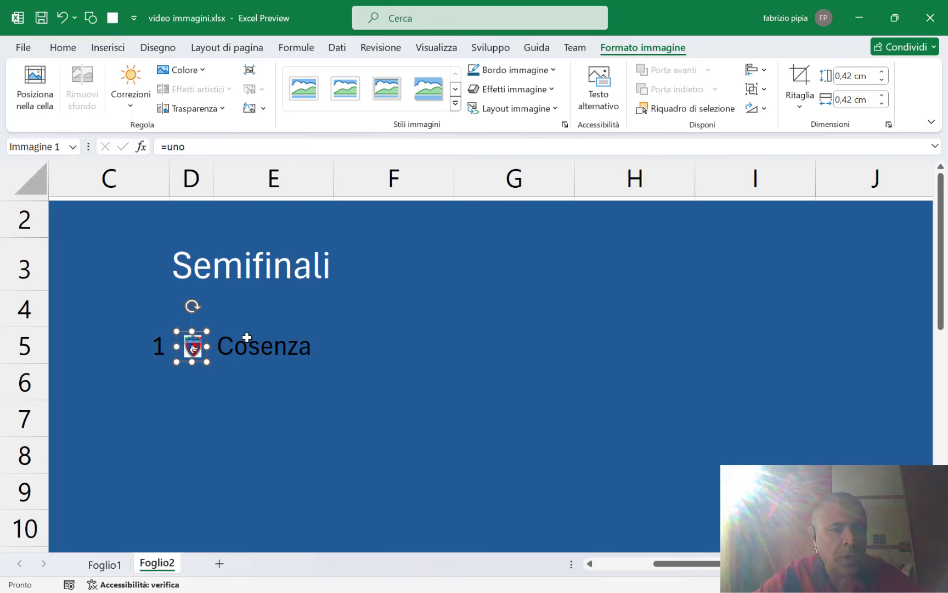
- Switch E5's team to Fiorentina, then Verona, checking the linked crest updates, and nudge the logo within D5
{"action": "left_click", "coordinate": [299, 334]}
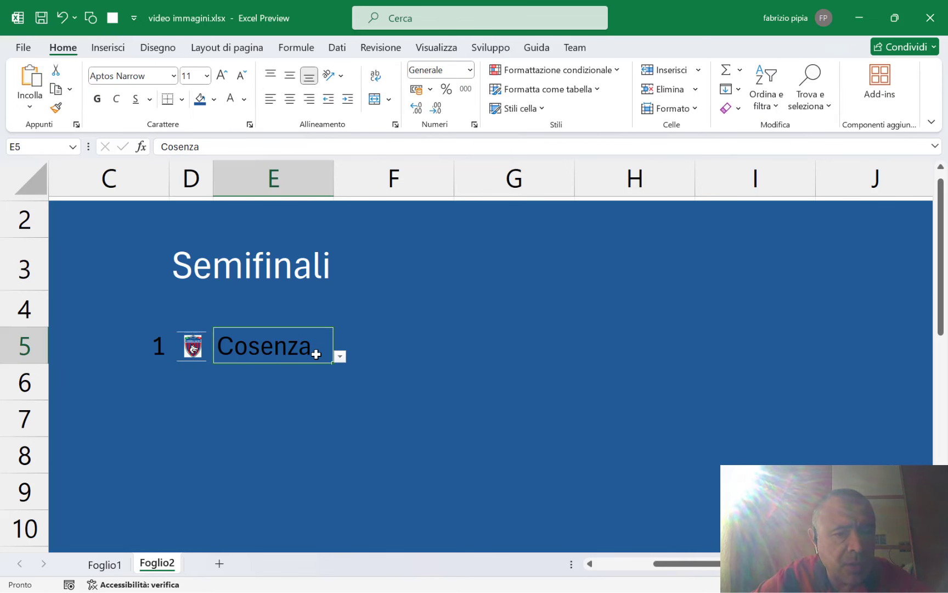
{"action": "left_click", "coordinate": [341, 357]}
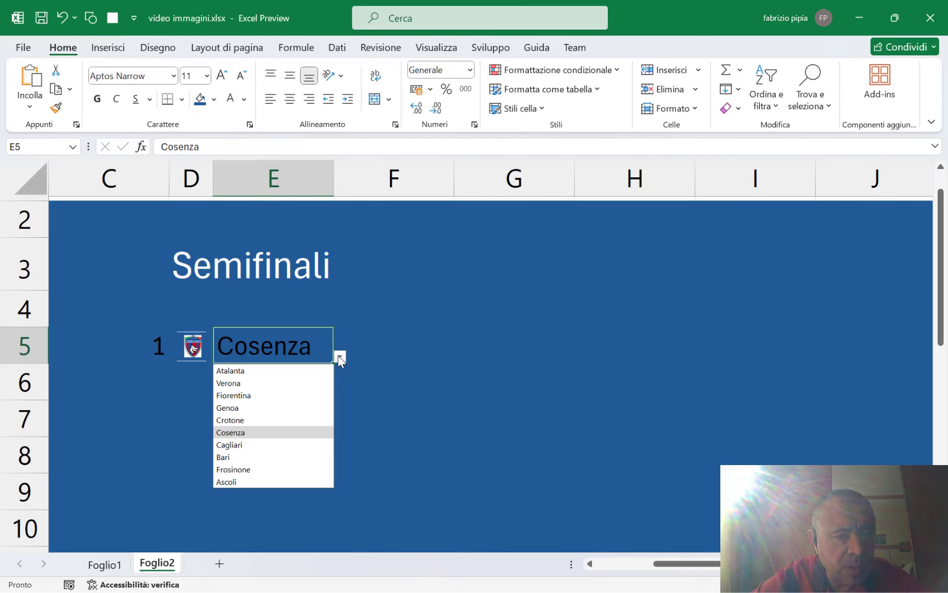
{"action": "left_click", "coordinate": [262, 389]}
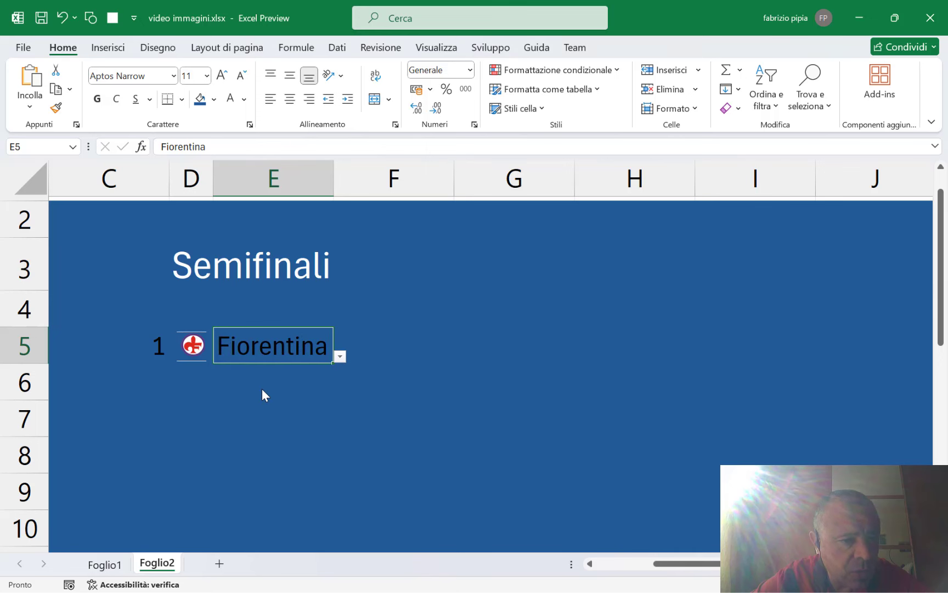
{"action": "left_click", "coordinate": [341, 357]}
{"action": "left_click", "coordinate": [313, 383]}
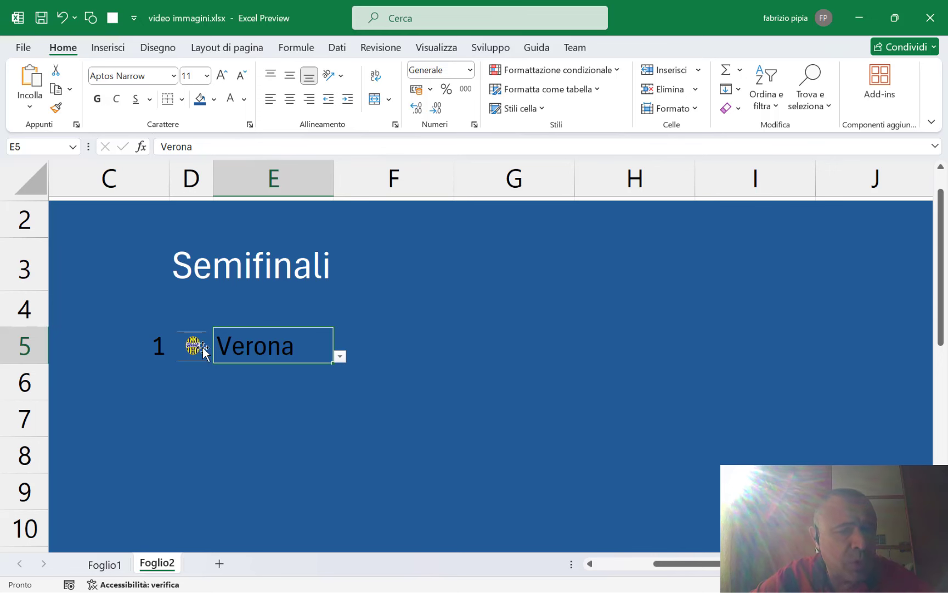
{"action": "mouse_move", "coordinate": [193, 351]}
{"action": "left_mouse_down"}
{"action": "mouse_move", "coordinate": [244, 357]}
{"action": "mouse_move", "coordinate": [196, 353]}
{"action": "left_mouse_up"}
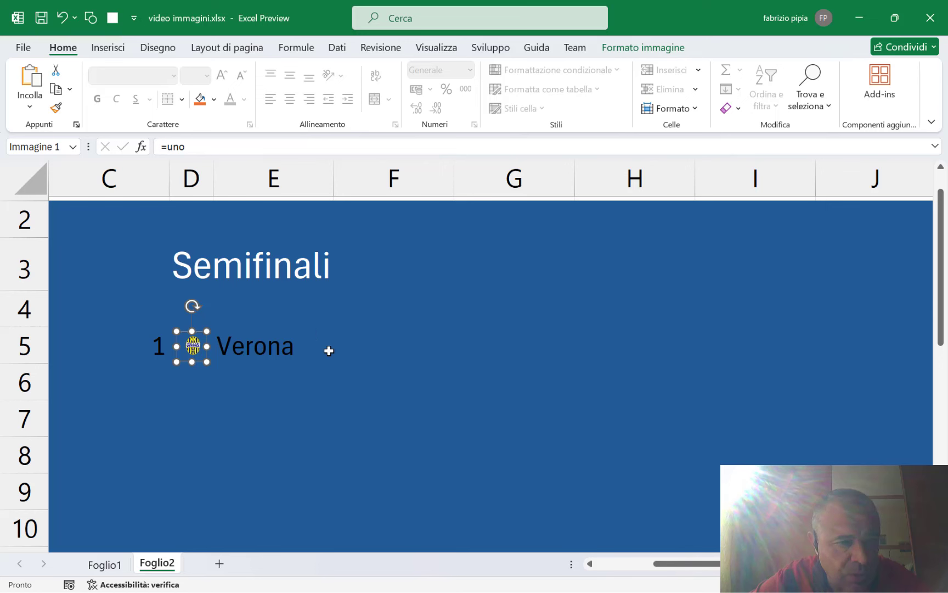
{"action": "left_click_drag", "start_coordinate": [328, 351], "coordinate": [195, 346]}
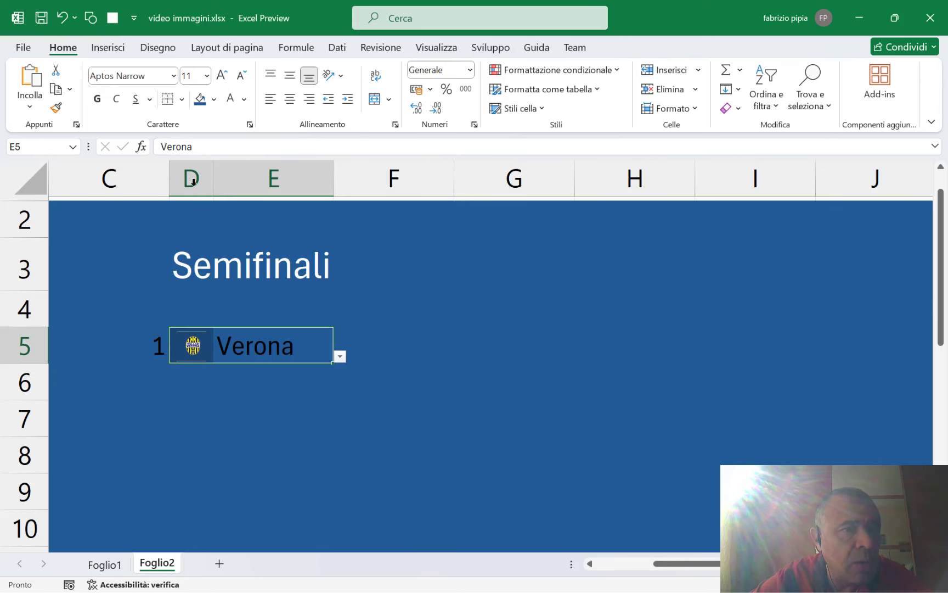
- Fill D5:E5 with light blue
{"action": "left_click", "coordinate": [214, 100]}
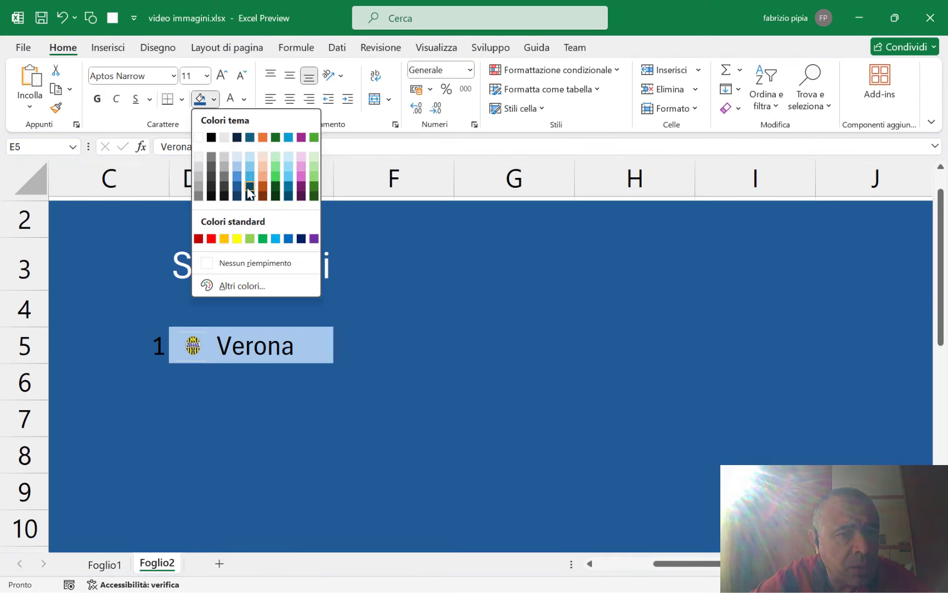
{"action": "left_click", "coordinate": [235, 166]}
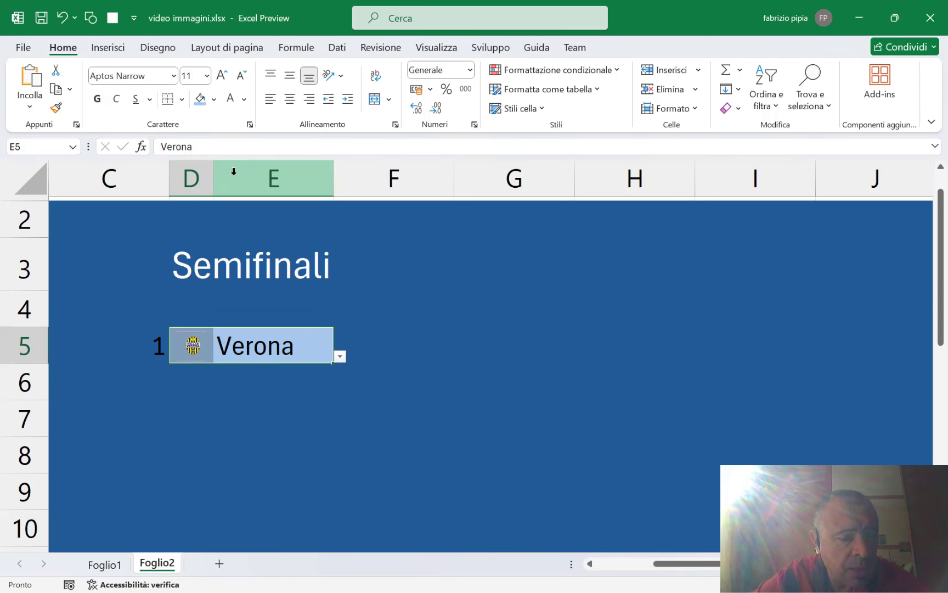
{"action": "left_click", "coordinate": [233, 437]}
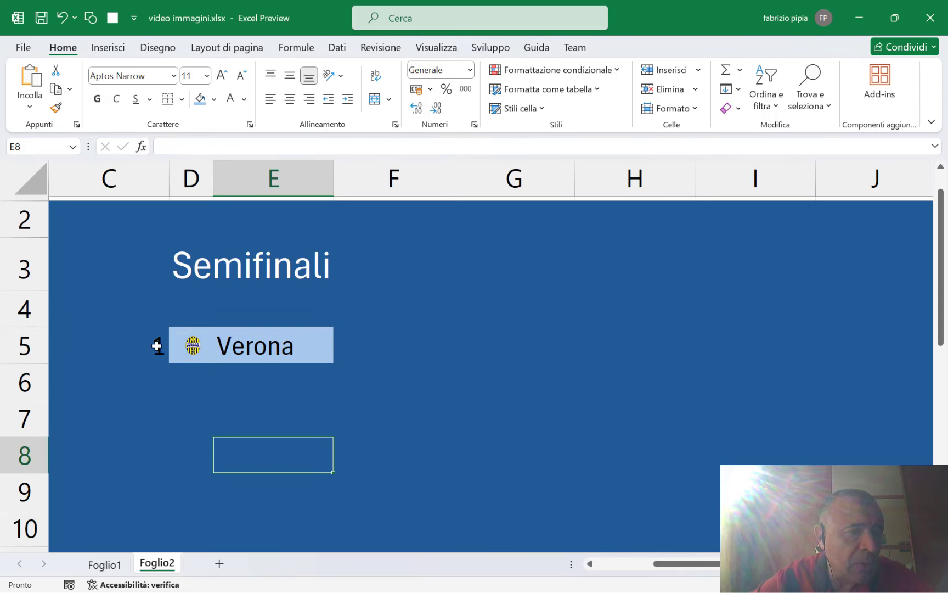
- Hide the 1 in C5 by colouring it dark blue
{"action": "left_click", "coordinate": [157, 346]}
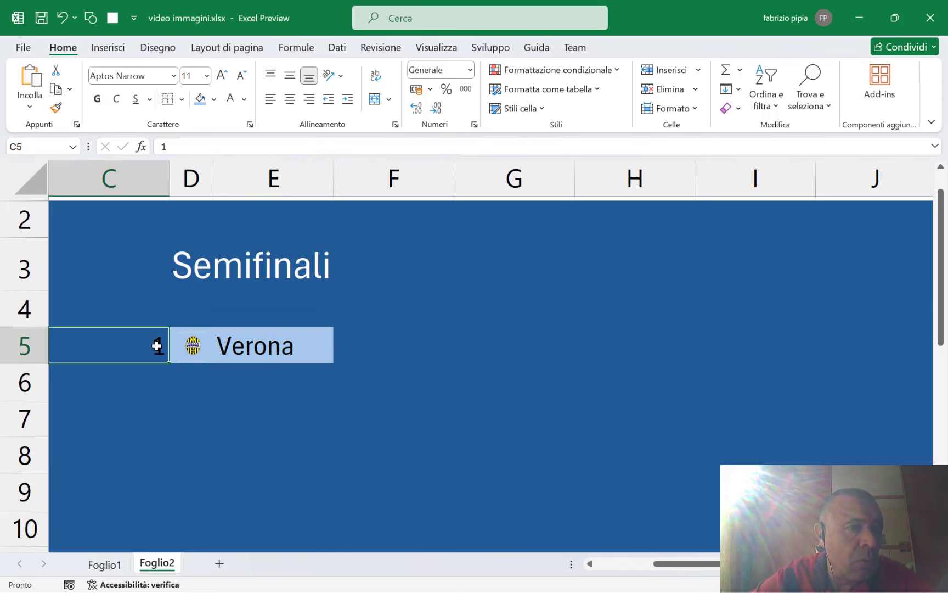
{"action": "left_click", "coordinate": [244, 100]}
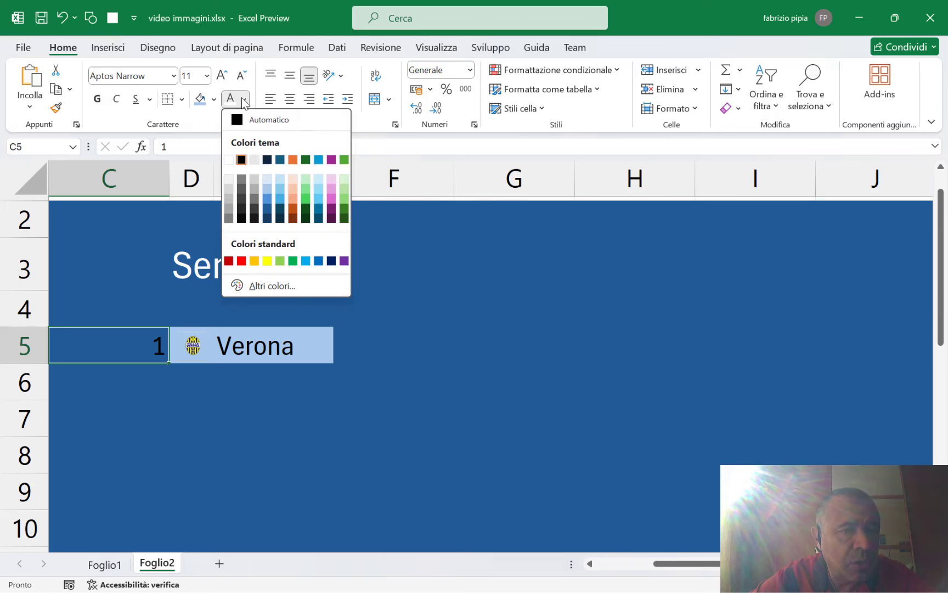
{"action": "left_click", "coordinate": [267, 209]}
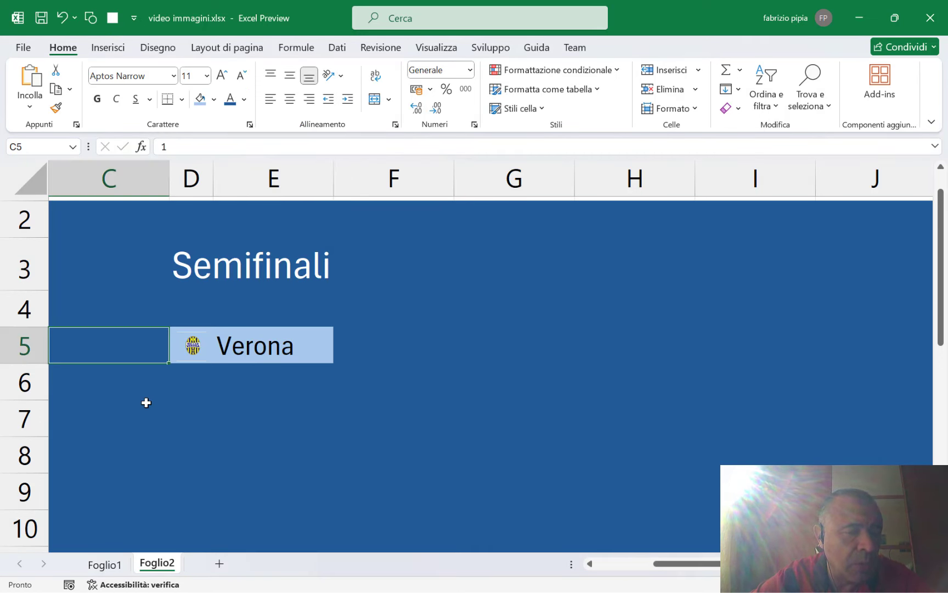
- Copy the row C5:E5
{"action": "key", "text": "shift+Right"}
{"action": "key", "text": "shift+Right"}
{"action": "key", "text": "shift+Right"}
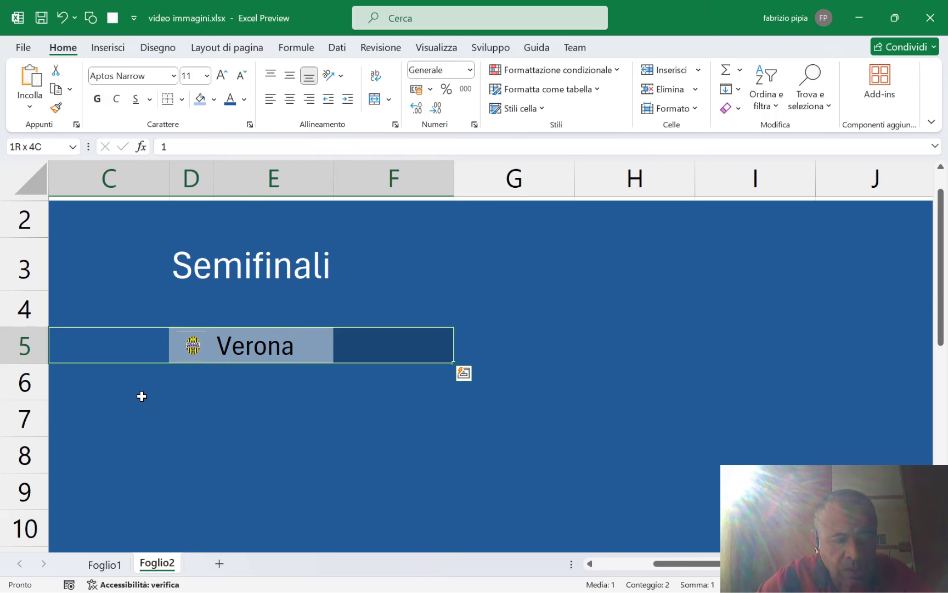
{"action": "key", "text": "shift+Left"}
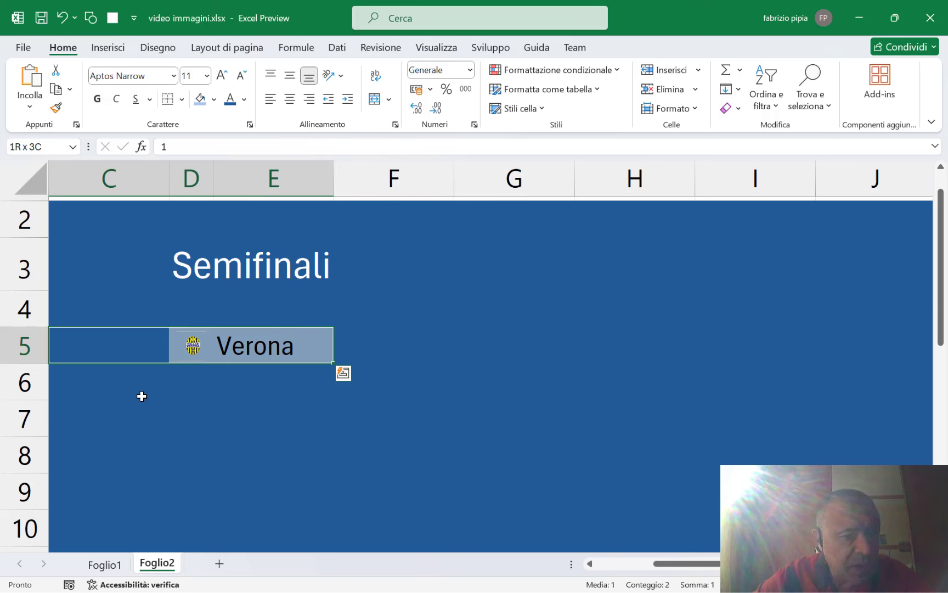
{"action": "key", "text": "ctrl+c"}
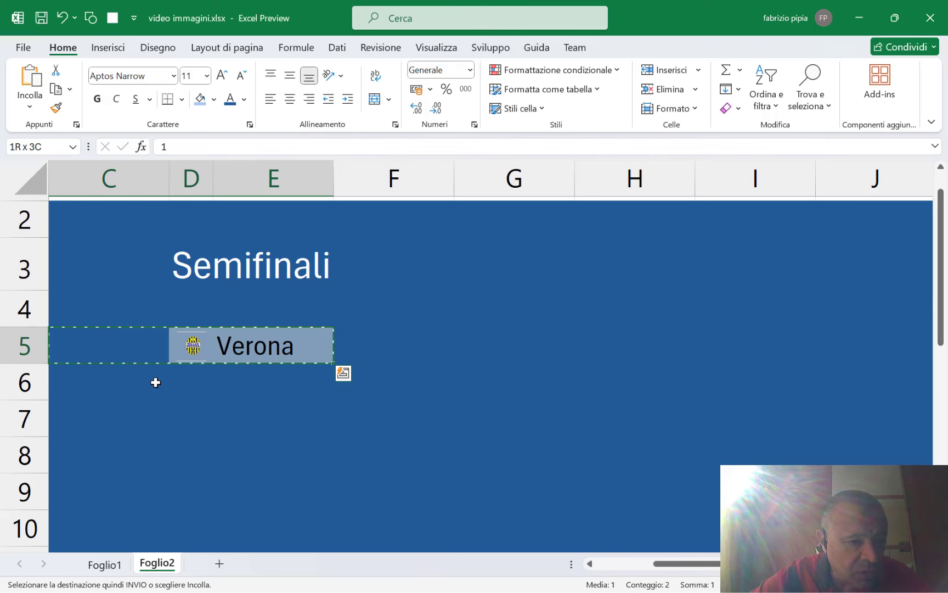
- Paste the copied row into C6 and resize the duplicated crest to fit inside D6
{"action": "left_click", "coordinate": [145, 384]}
{"action": "key", "text": "ctrl+v"}
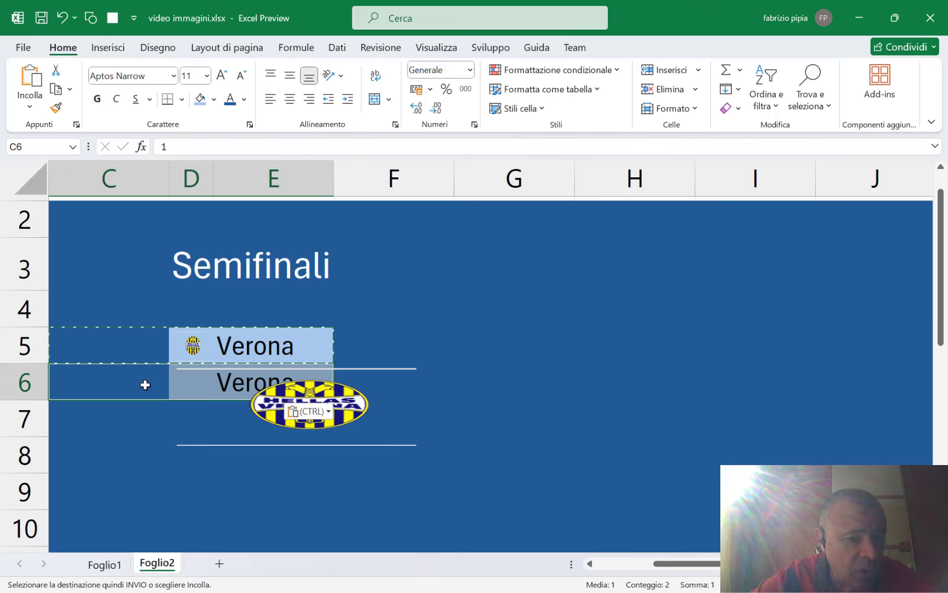
{"action": "left_click", "coordinate": [205, 383]}
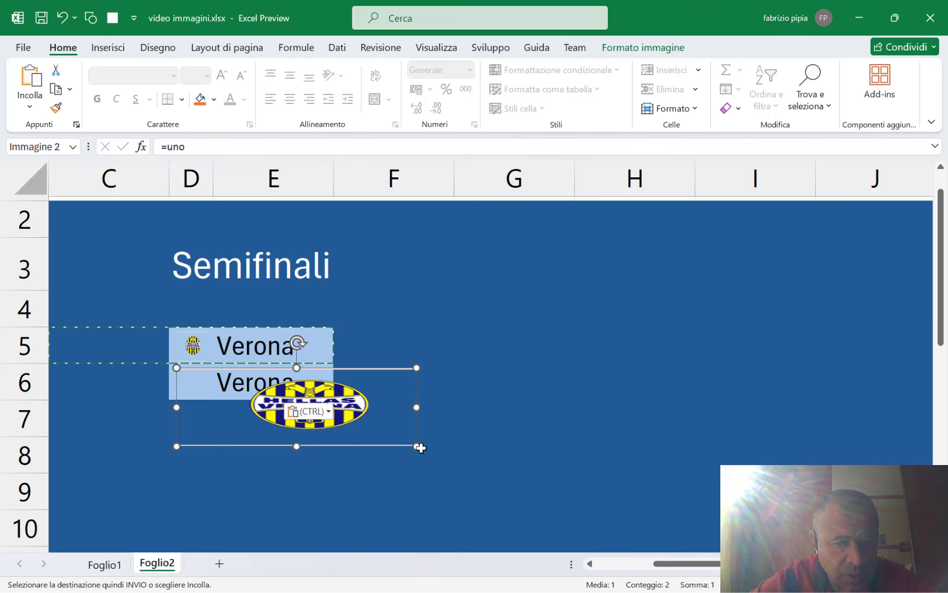
{"action": "left_click_drag", "start_coordinate": [415, 446], "coordinate": [275, 450]}
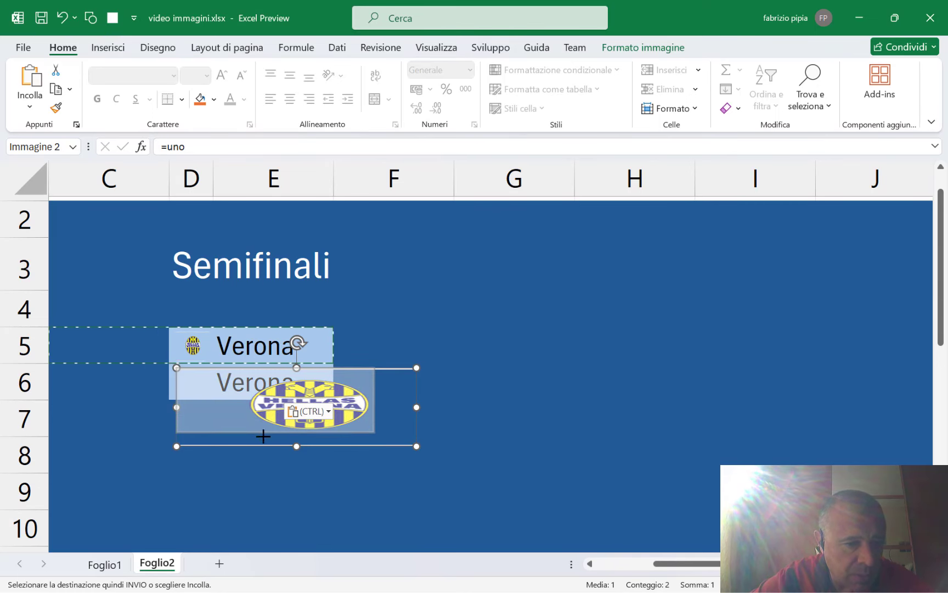
{"action": "mouse_move", "coordinate": [416, 407]}
{"action": "left_mouse_down"}
{"action": "mouse_move", "coordinate": [245, 416]}
{"action": "mouse_move", "coordinate": [212, 404]}
{"action": "left_mouse_up"}
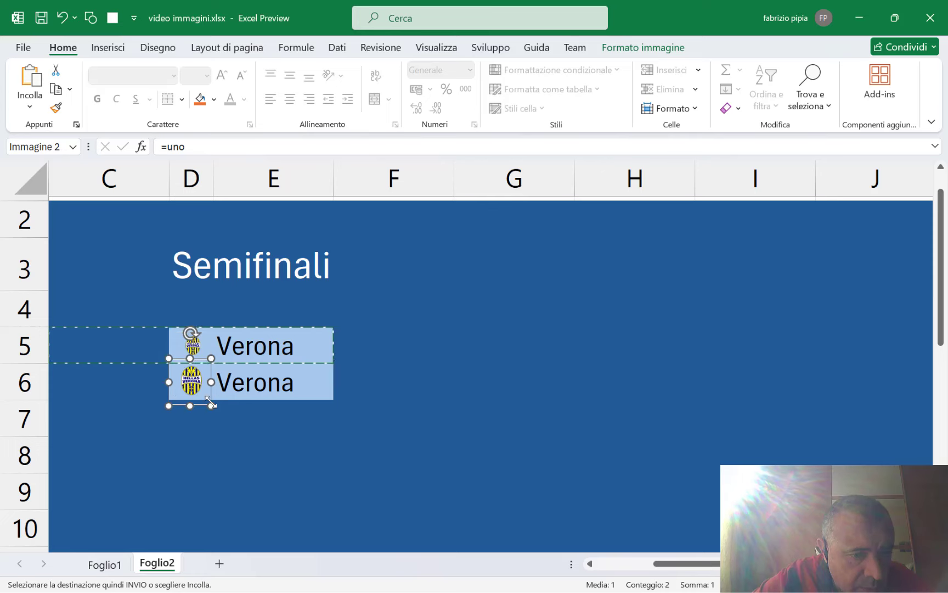
{"action": "scroll", "coordinate": [212, 404], "scroll_direction": "up", "scroll_amount": 4, "text": "ctrl"}
{"action": "mouse_move", "coordinate": [454, 407]}
{"action": "left_mouse_down"}
{"action": "mouse_move", "coordinate": [465, 417]}
{"action": "mouse_move", "coordinate": [501, 417]}
{"action": "left_mouse_up"}
{"action": "left_click", "coordinate": [419, 422]}
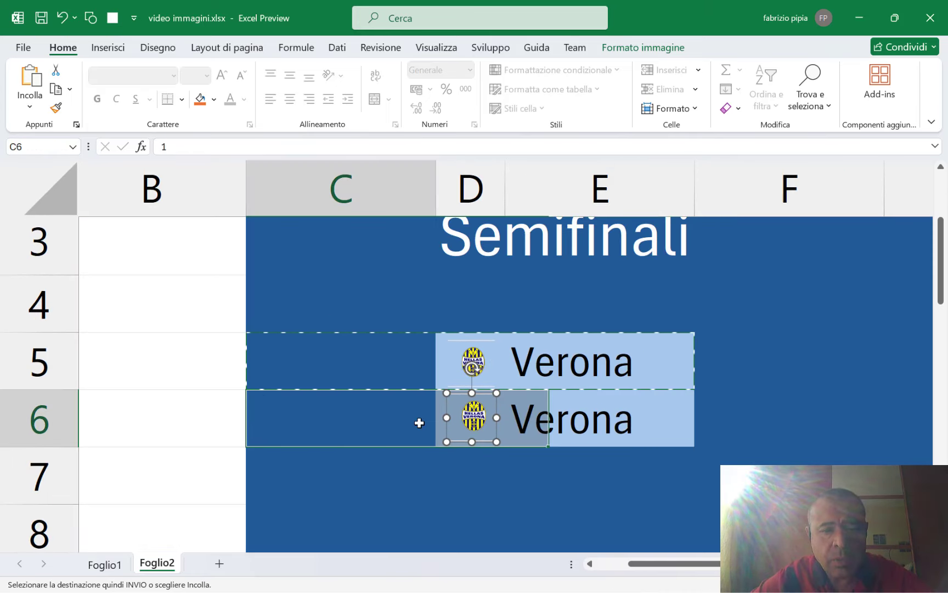
{"action": "key", "text": "Escape"}
{"action": "key", "text": "Right"}
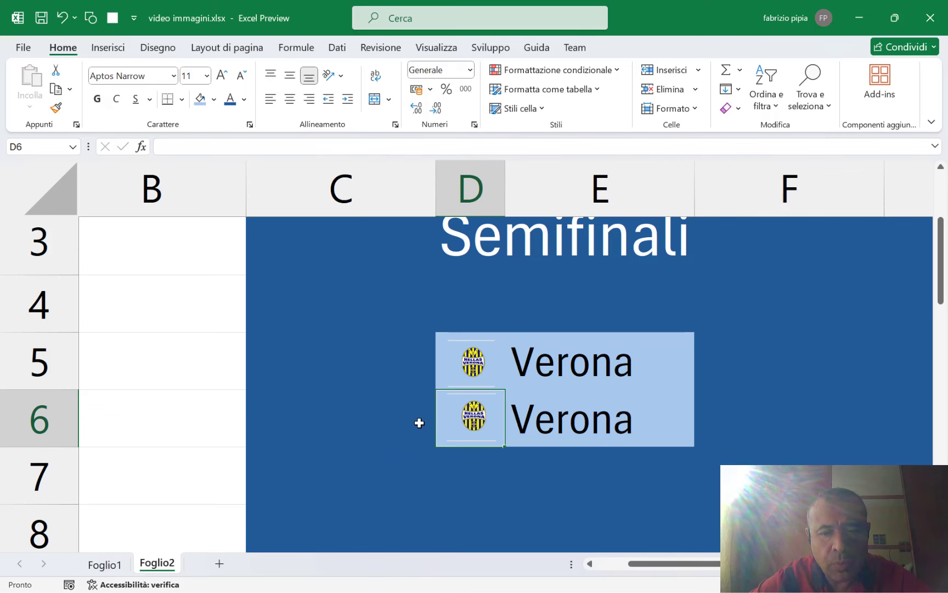
{"action": "left_click", "coordinate": [584, 428]}
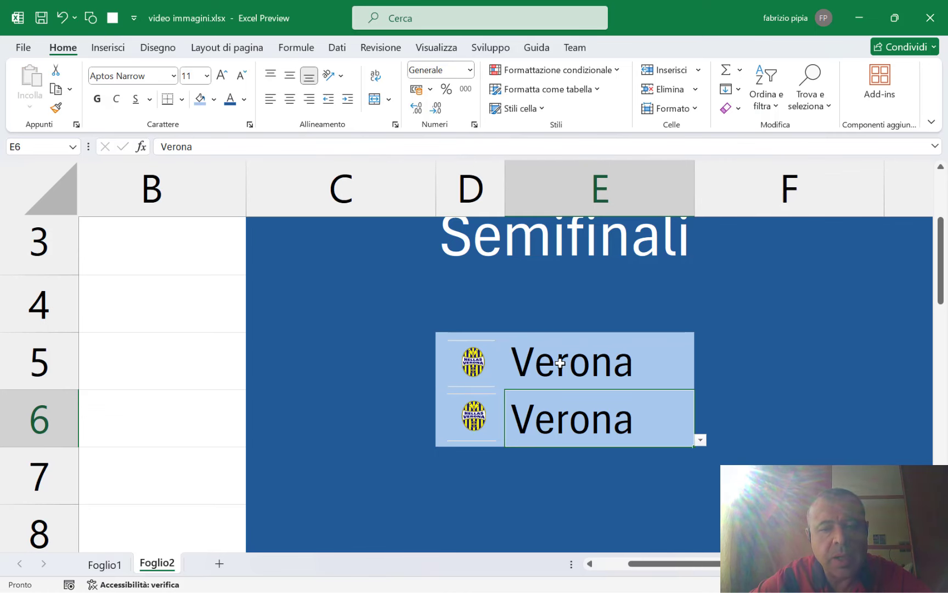
{"action": "left_click", "coordinate": [474, 421]}
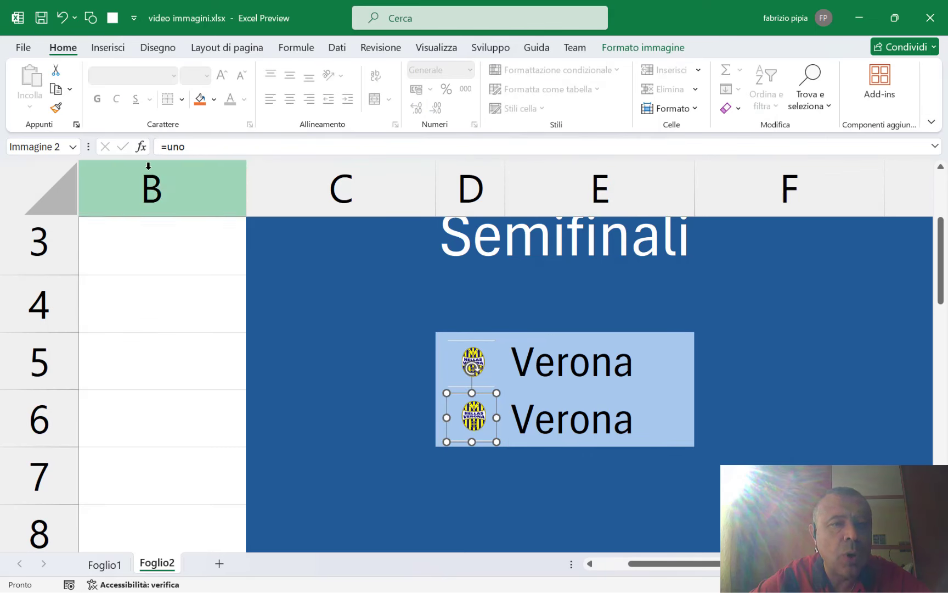
- Try setting the second picture's formula to due, then cancel the edit
{"action": "left_click", "coordinate": [211, 146]}
{"action": "key", "text": "BackSpace"}
{"action": "key", "text": "BackSpace"}
{"action": "key", "text": "BackSpace"}
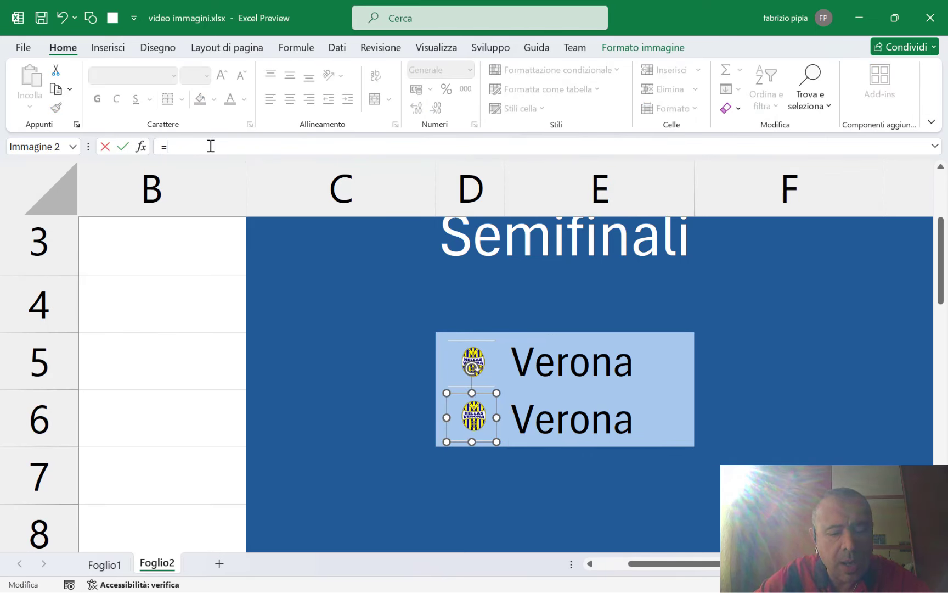
{"action": "type", "text": "due"}
{"action": "key", "text": "Escape"}
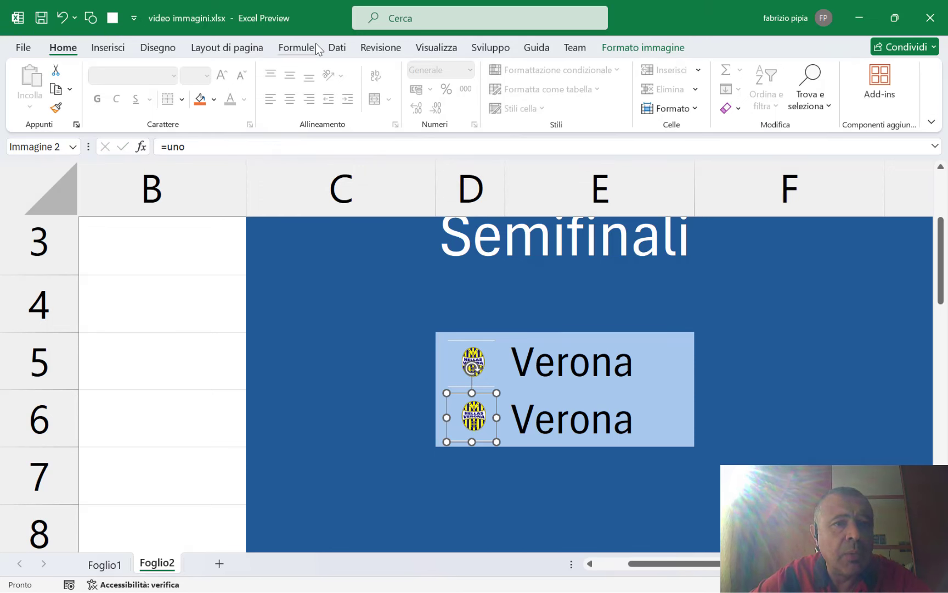
- Define the workbook name due referring to =INDIRETTO(Foglio2!$E$6)
{"action": "left_click", "coordinate": [297, 48]}
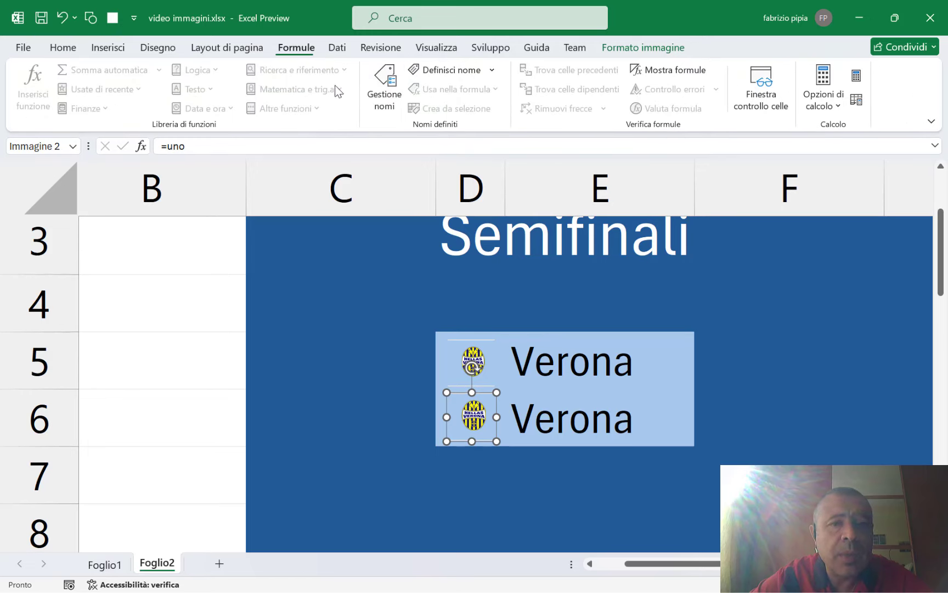
{"action": "left_click", "coordinate": [384, 88]}
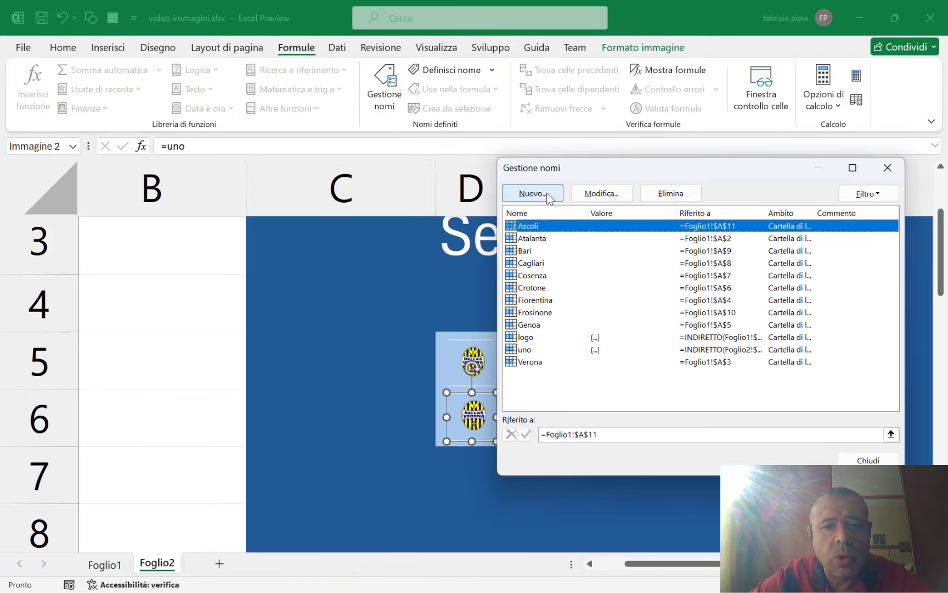
{"action": "left_click", "coordinate": [531, 194]}
{"action": "type", "text": "due"}
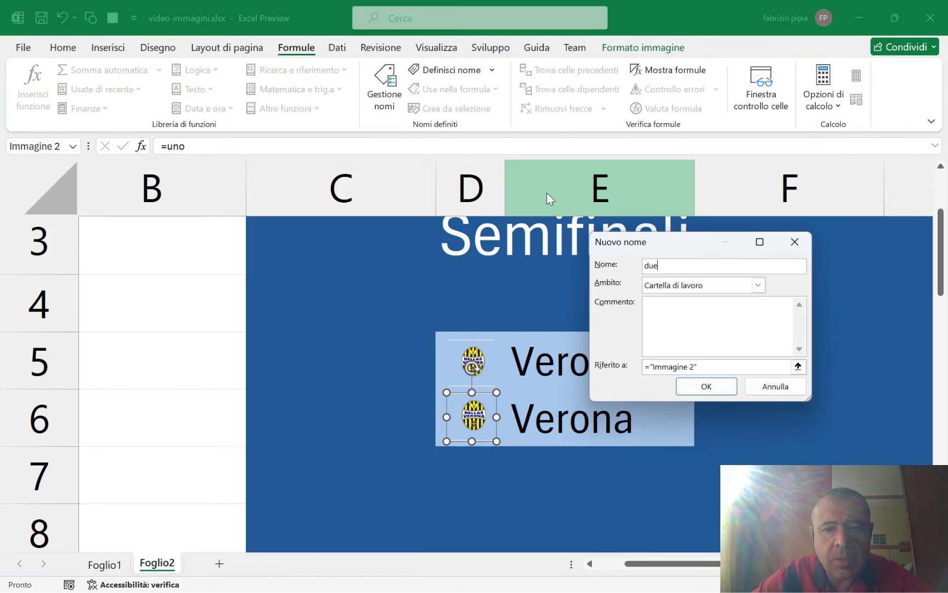
{"action": "left_click", "coordinate": [712, 368]}
{"action": "type", "text": "=indiretto("}
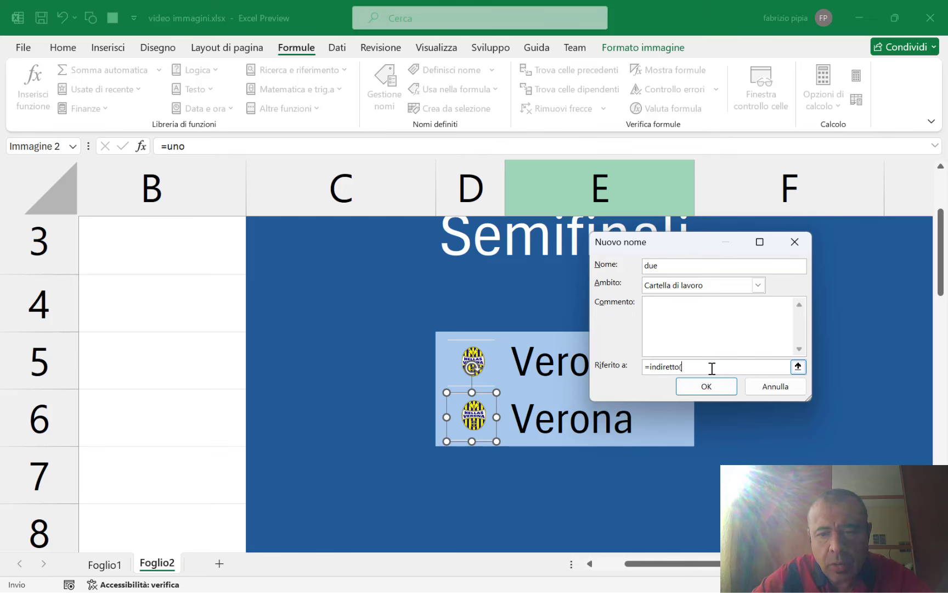
{"action": "left_click", "coordinate": [565, 426]}
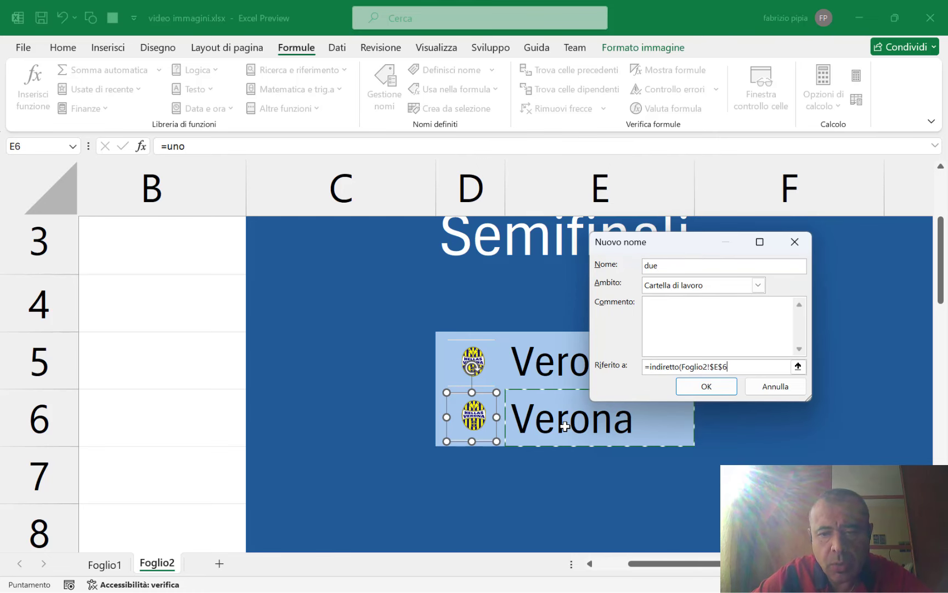
{"action": "key", "text": "Return"}
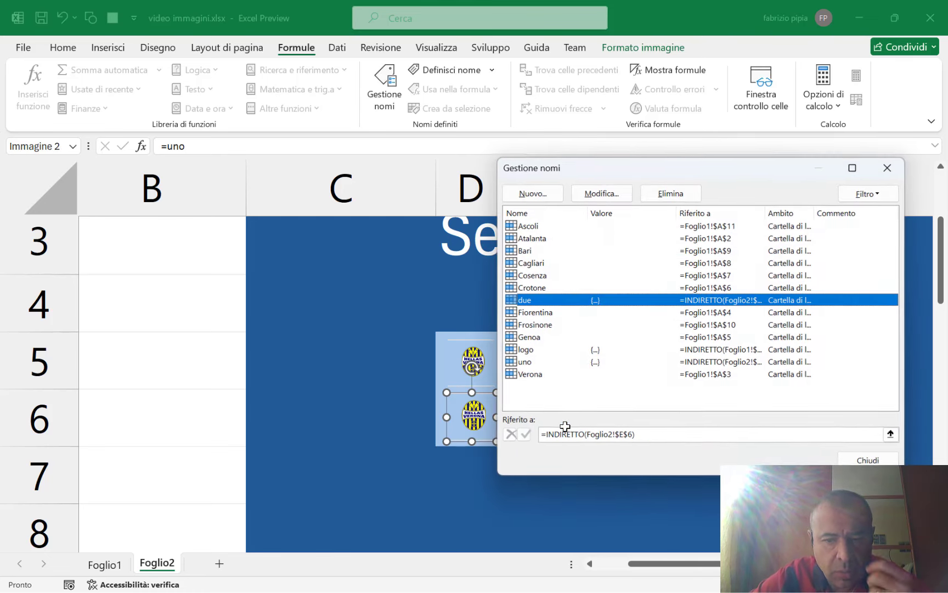
{"action": "left_click", "coordinate": [840, 459]}
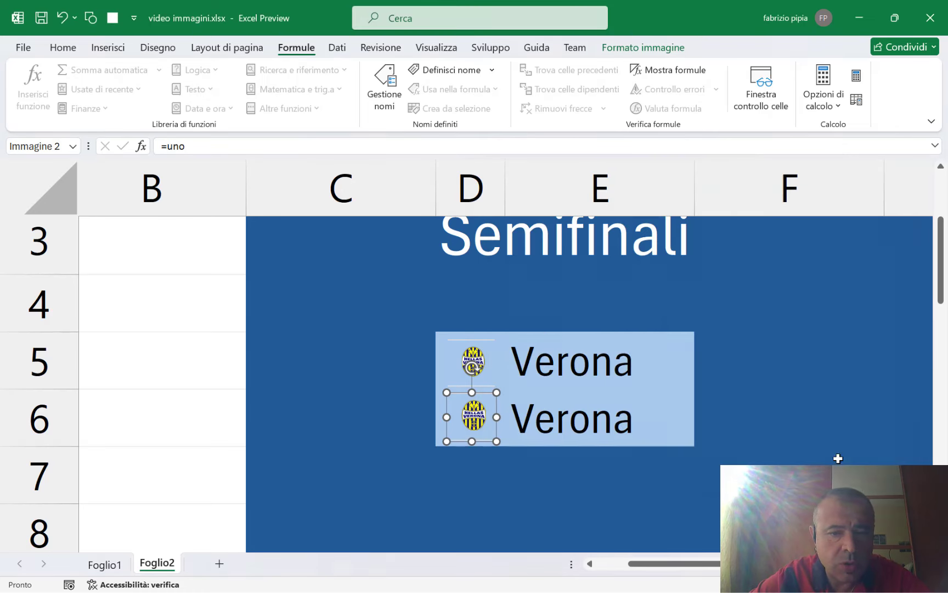
- Link the second crest picture to the formula =due
{"action": "left_click", "coordinate": [209, 145]}
{"action": "key", "text": "BackSpace"}
{"action": "key", "text": "BackSpace"}
{"action": "key", "text": "BackSpace"}
{"action": "type", "text": "due"}
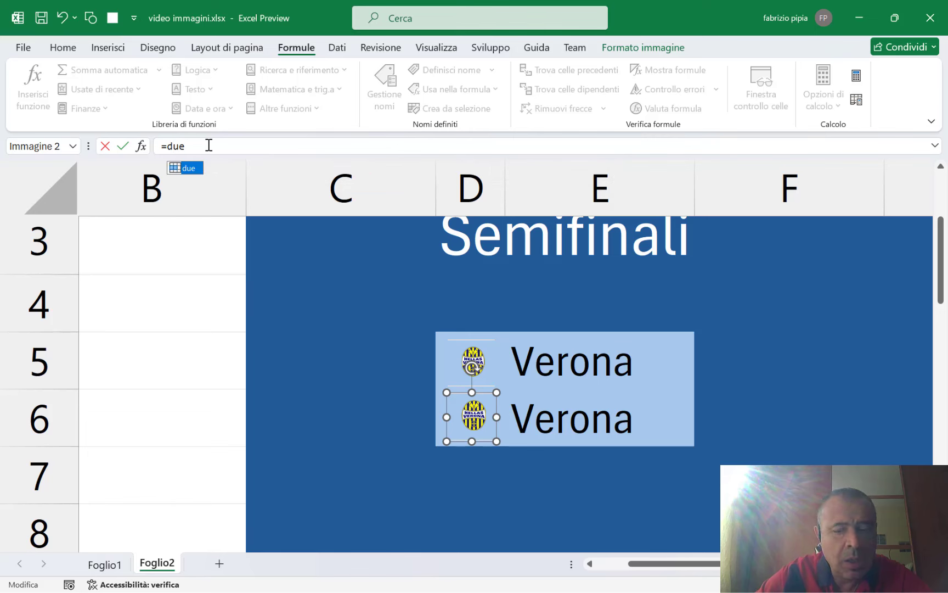
{"action": "key", "text": "Return"}
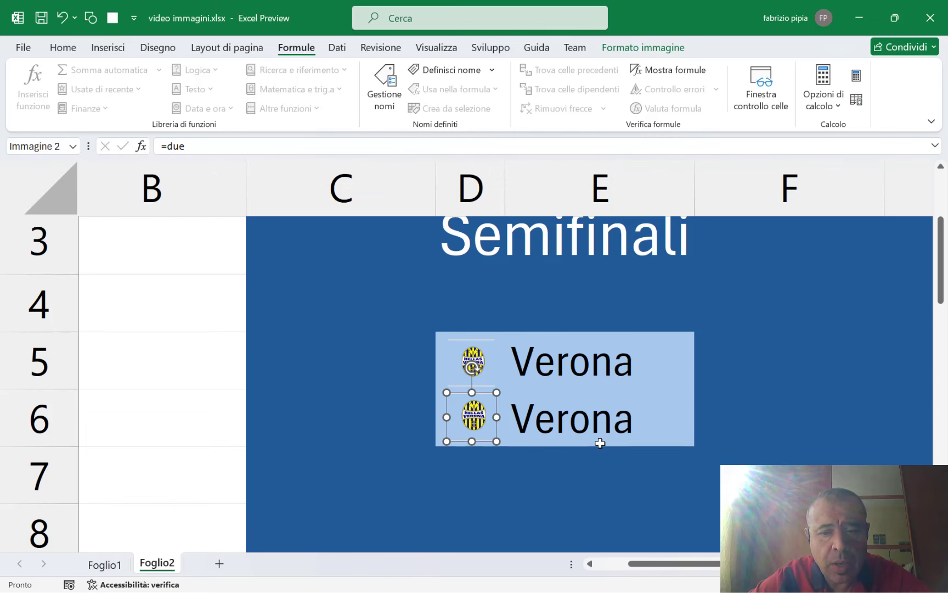
{"action": "left_click", "coordinate": [600, 443]}
- Pick Atalanta as E6's team, narrow column F and fill F5:F6 light blue
{"action": "left_click", "coordinate": [701, 440]}
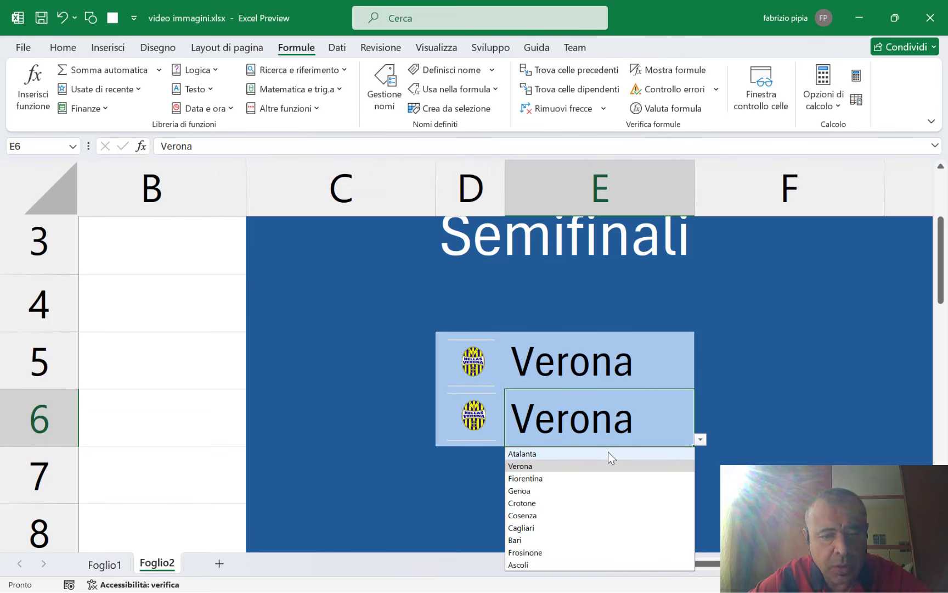
{"action": "left_click", "coordinate": [609, 454]}
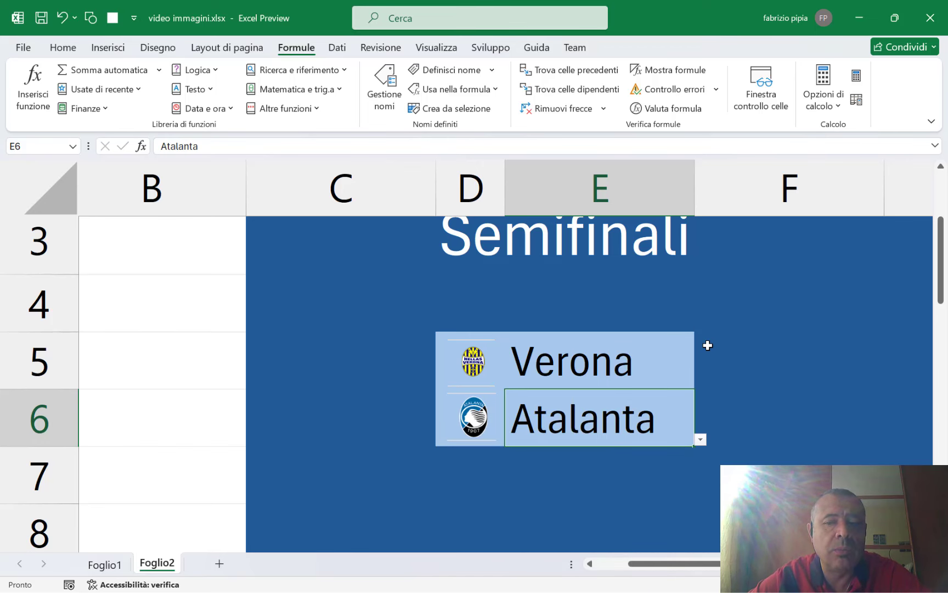
{"action": "left_click_drag", "start_coordinate": [708, 345], "coordinate": [720, 414]}
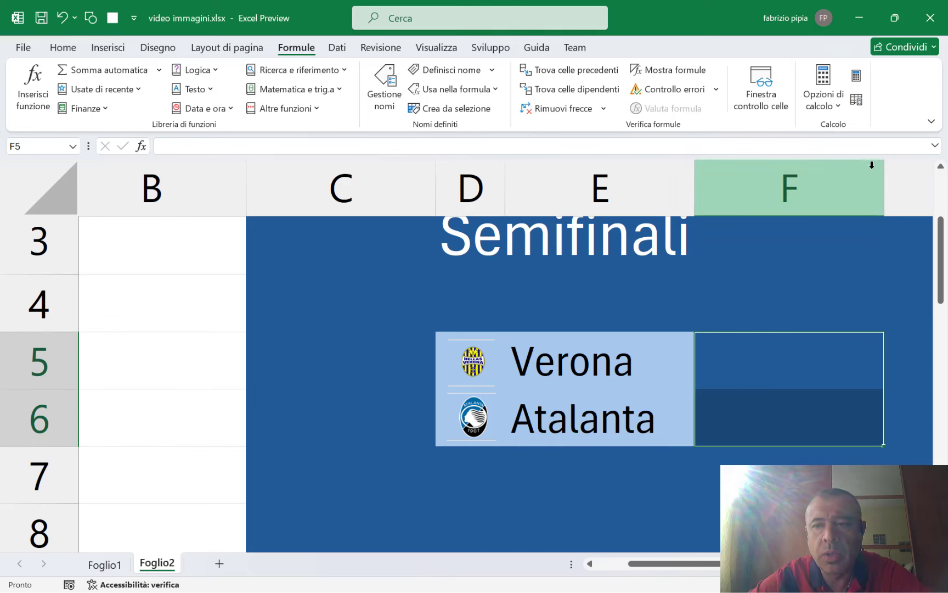
{"action": "left_click_drag", "start_coordinate": [884, 181], "coordinate": [772, 198]}
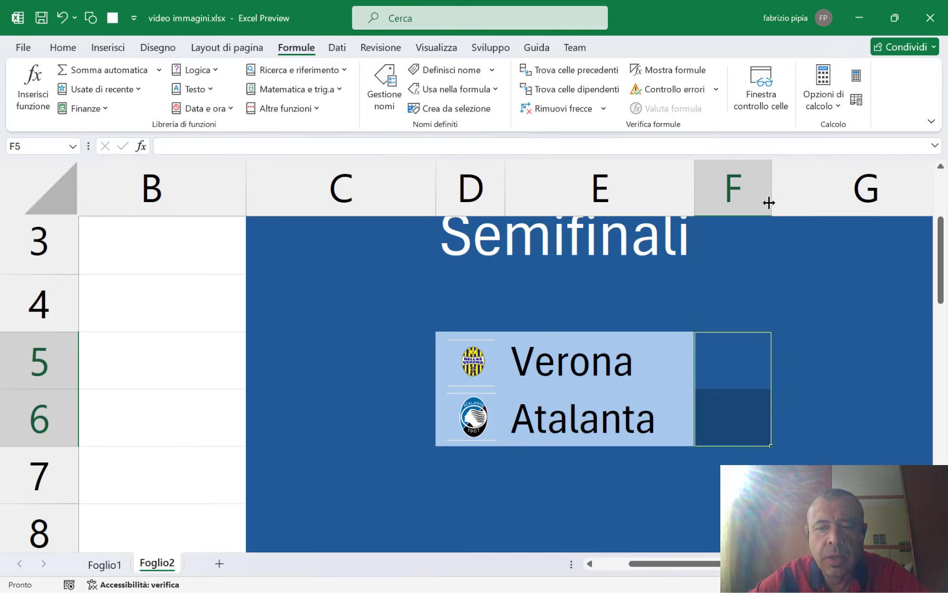
{"action": "left_click", "coordinate": [64, 51]}
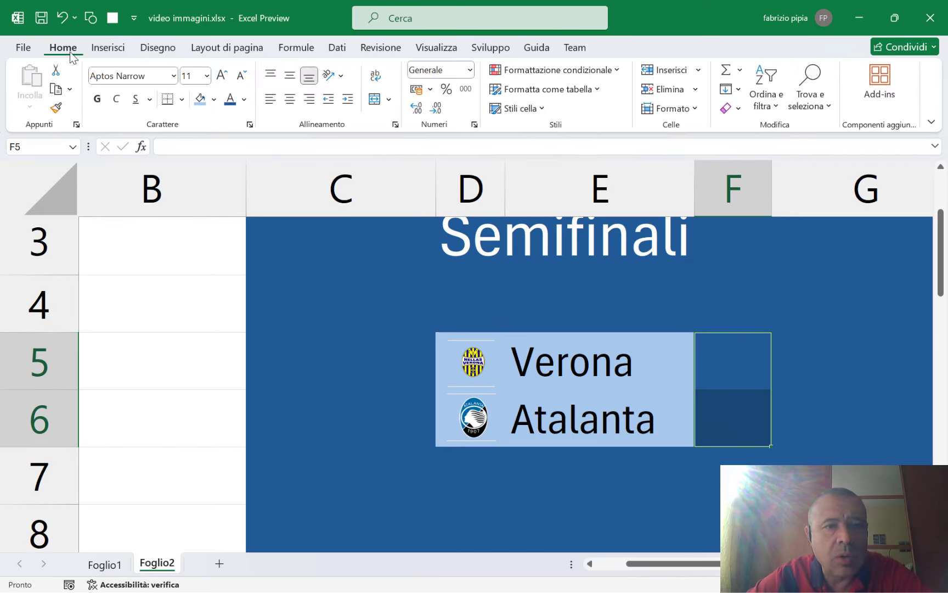
{"action": "left_click", "coordinate": [199, 100]}
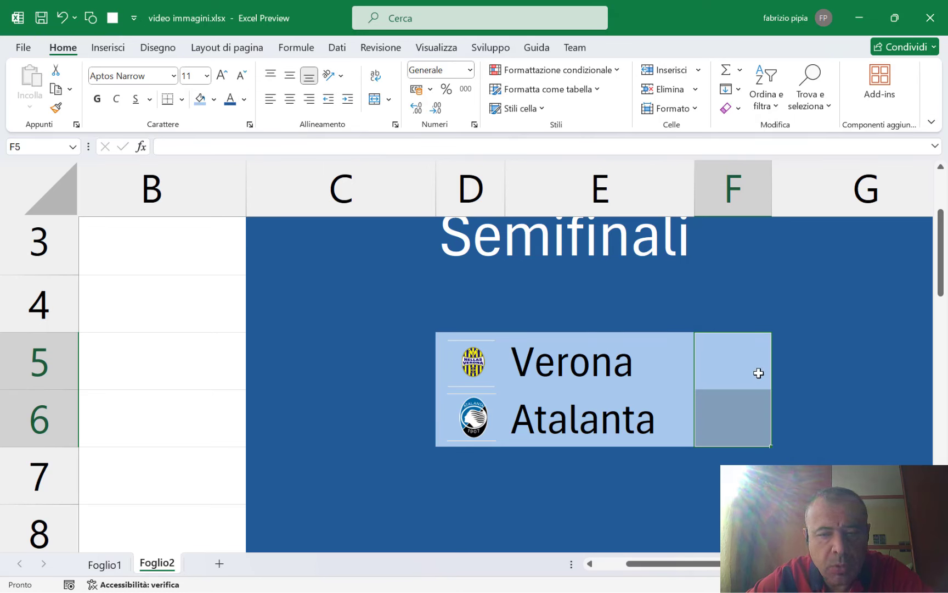
- Turn the team names in D5:F6 light grey
{"action": "left_click_drag", "start_coordinate": [759, 373], "coordinate": [650, 402]}
{"action": "left_click_drag", "start_coordinate": [536, 407], "coordinate": [492, 414]}
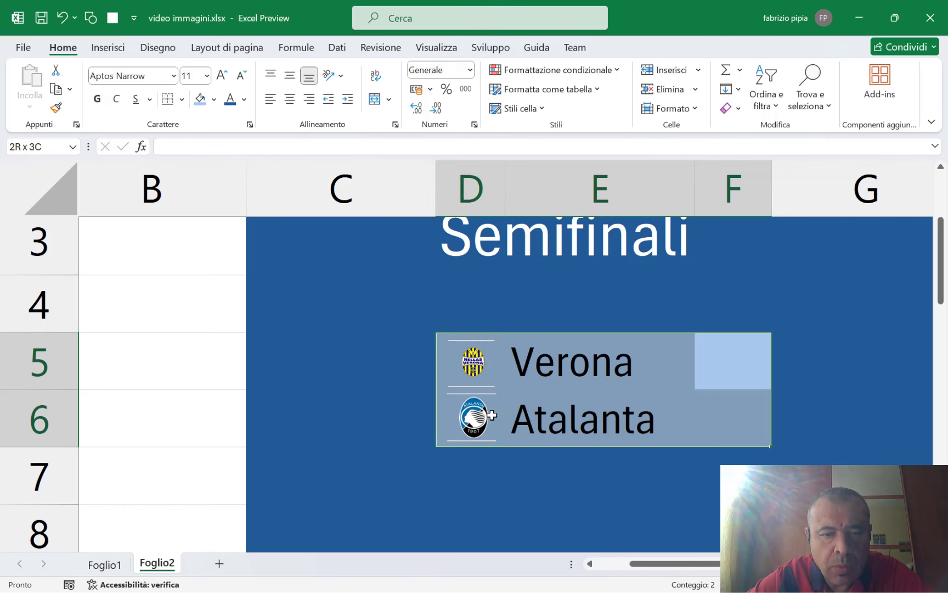
{"action": "left_click", "coordinate": [245, 99]}
{"action": "left_click", "coordinate": [228, 161]}
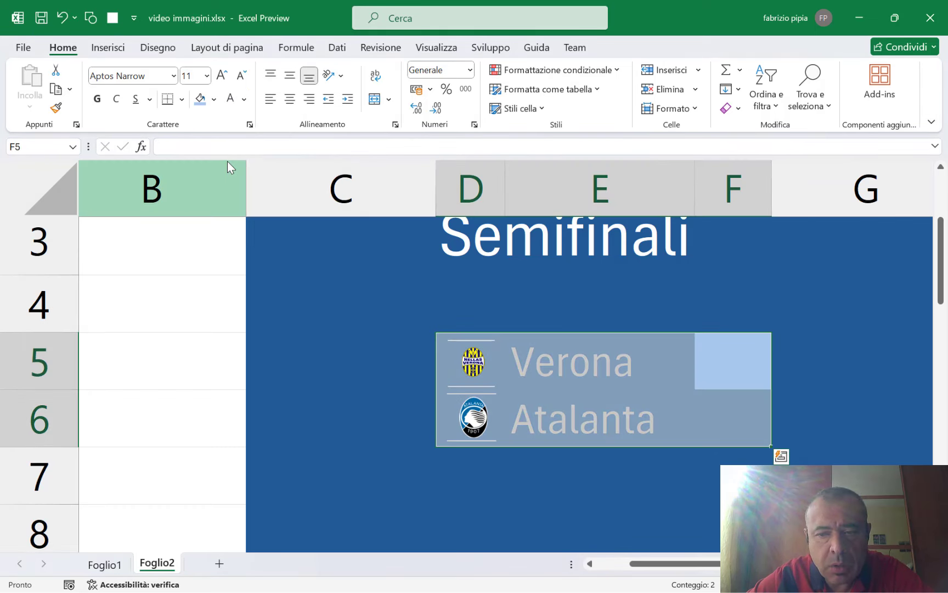
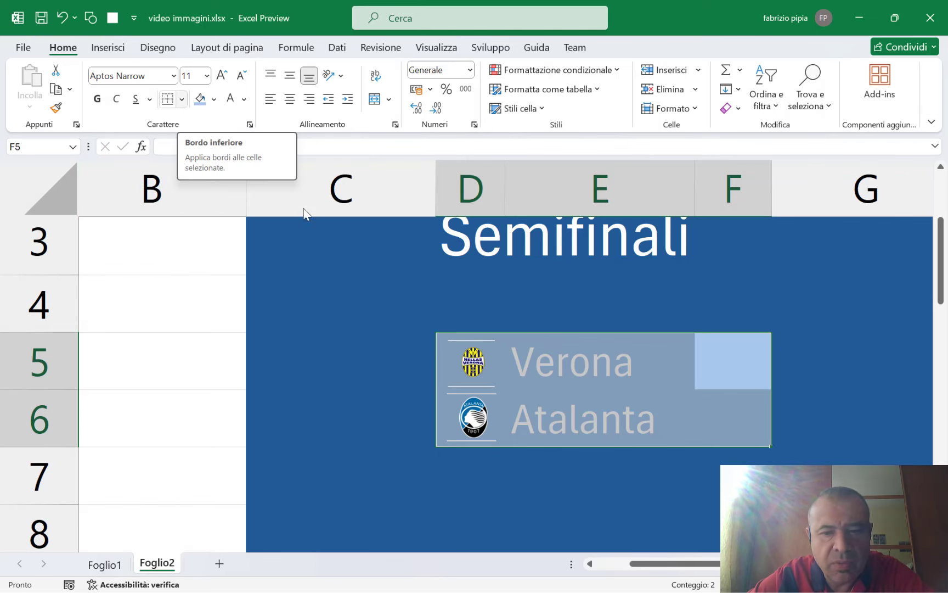
- Give the Verona/Atalanta cells D5:F6 thick white outline and inside borders via Formato celle
{"action": "right_click", "coordinate": [697, 377]}
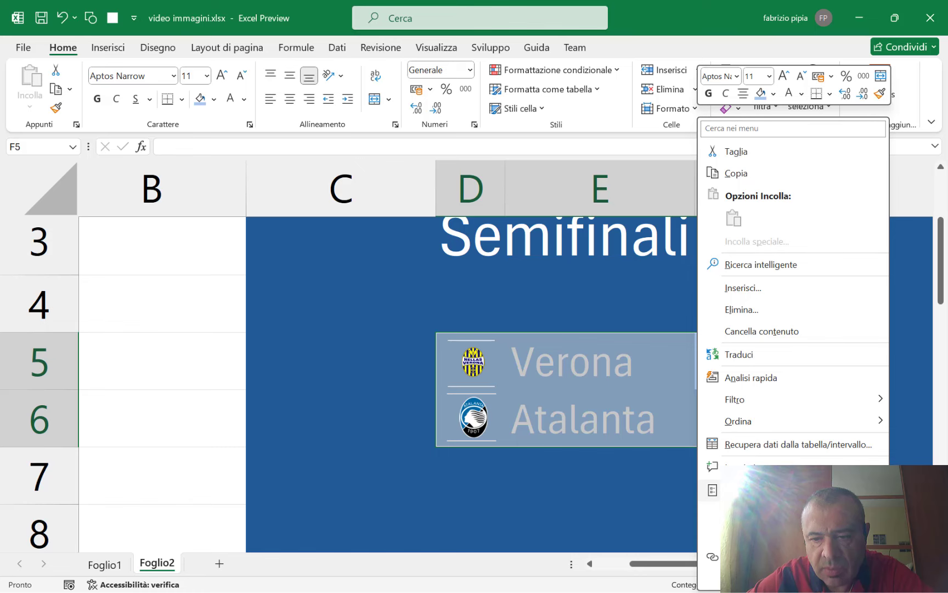
{"action": "left_click", "coordinate": [713, 490]}
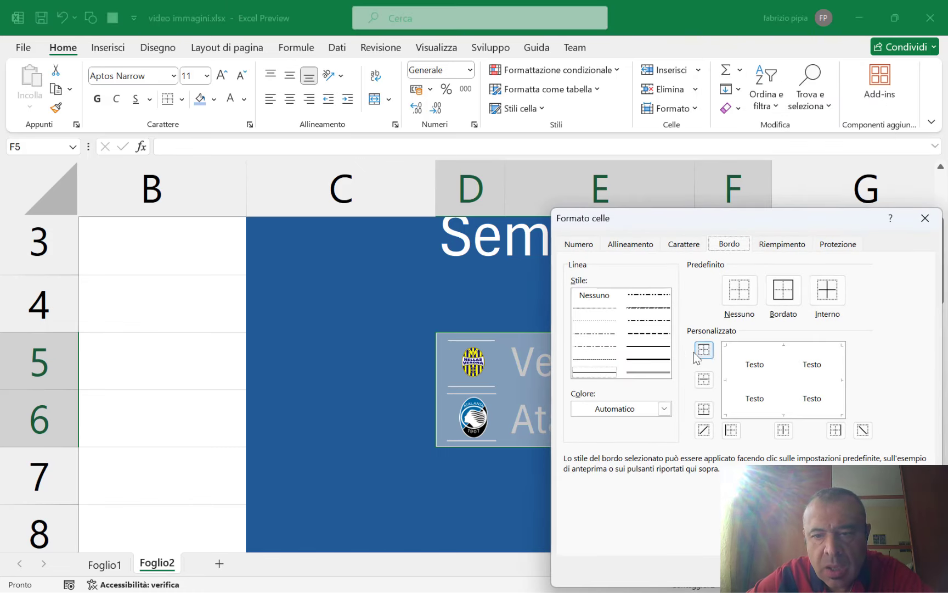
{"action": "left_click", "coordinate": [649, 361]}
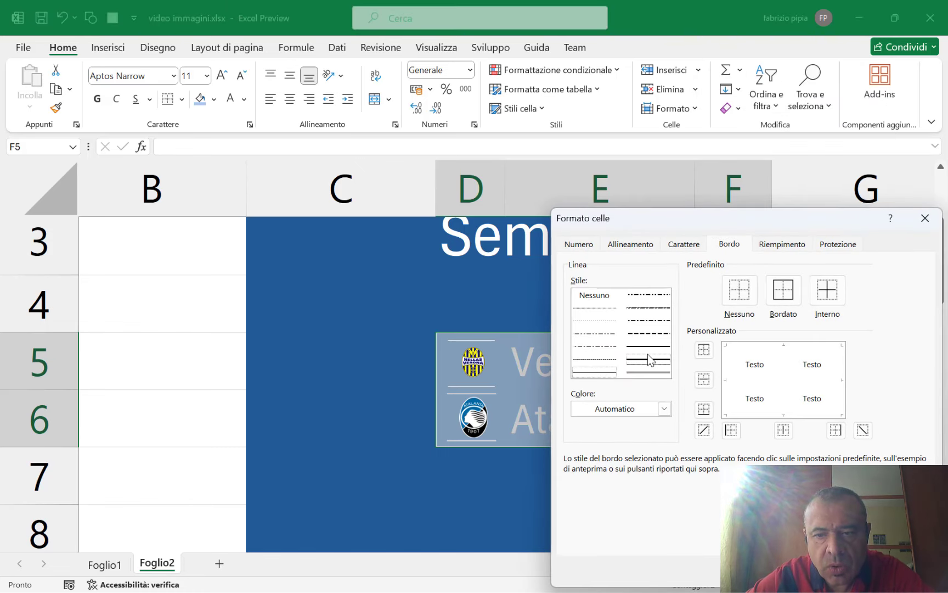
{"action": "left_click", "coordinate": [599, 409]}
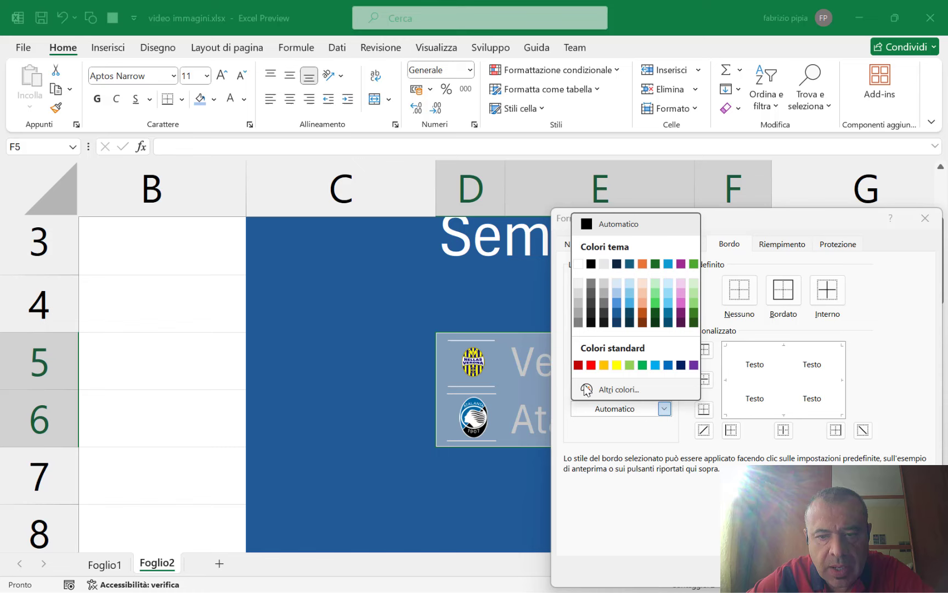
{"action": "left_click", "coordinate": [579, 264]}
{"action": "left_click", "coordinate": [784, 296]}
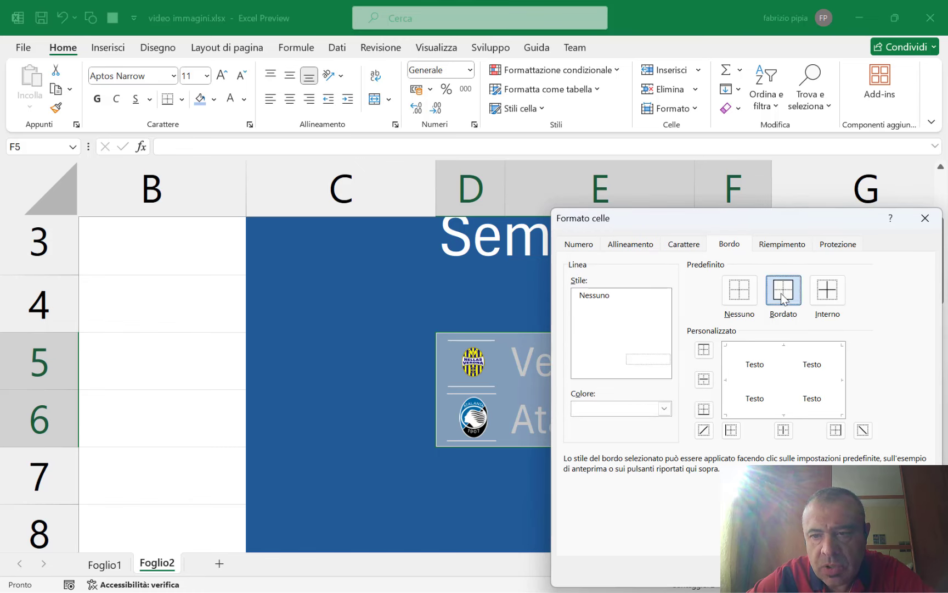
{"action": "left_click", "coordinate": [835, 292]}
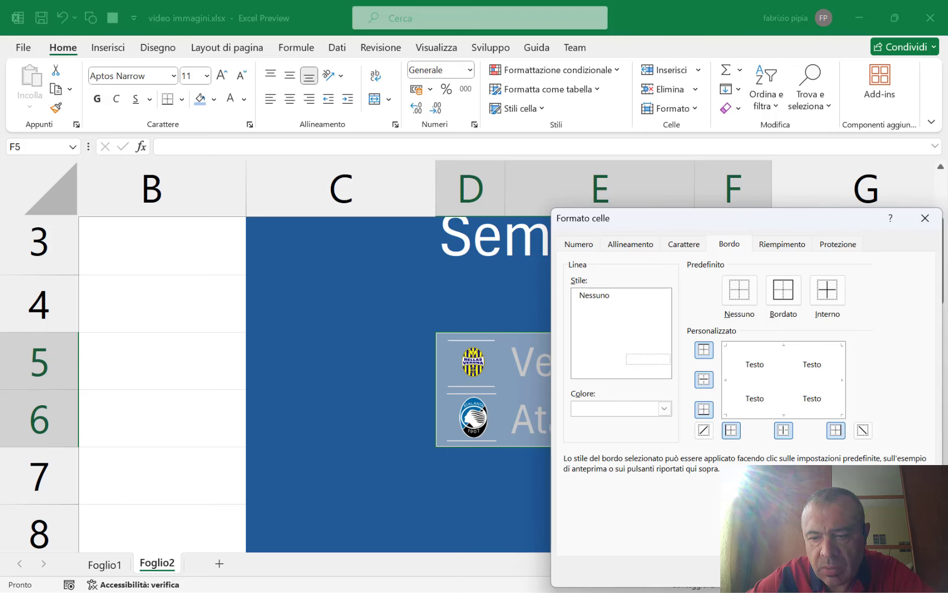
{"action": "key", "text": "Return"}
{"action": "left_click", "coordinate": [629, 480]}
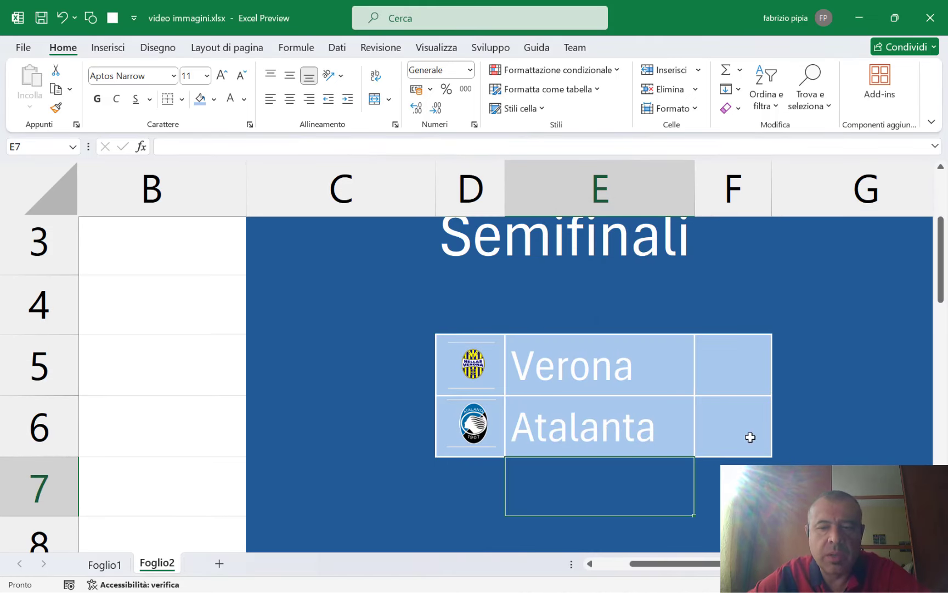
- Fill score cells F5:F6 with a medium blue theme colour
{"action": "scroll", "coordinate": [890, 375], "scroll_direction": "down", "scroll_amount": 2}
{"action": "scroll", "coordinate": [890, 376], "scroll_direction": "down", "scroll_amount": 2}
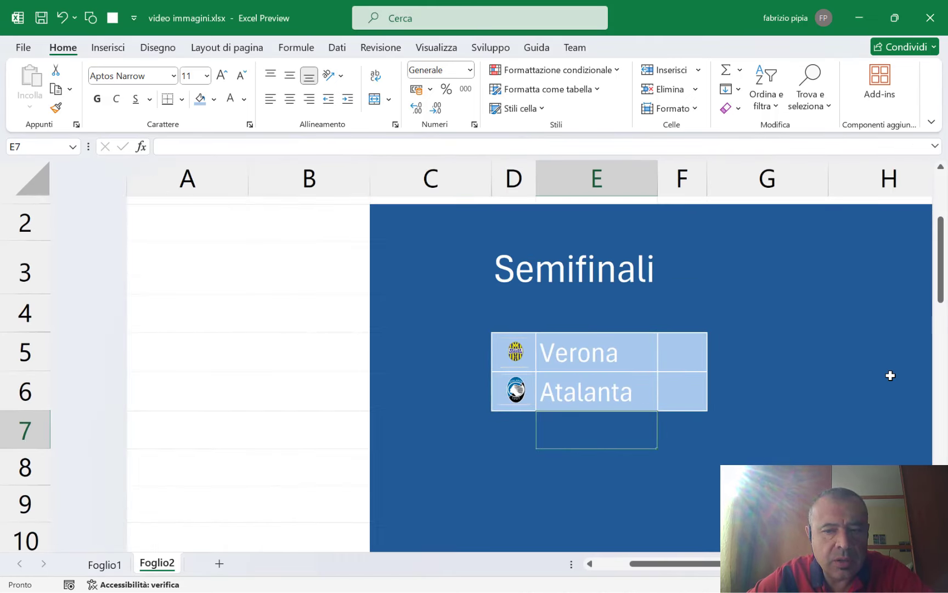
{"action": "scroll", "coordinate": [485, 381], "scroll_direction": "right", "scroll_amount": 2}
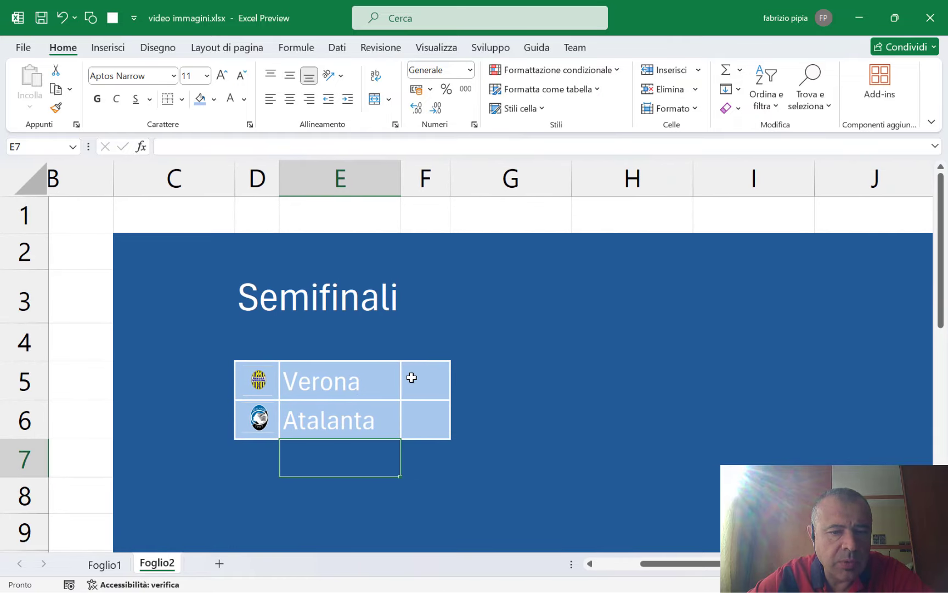
{"action": "left_click_drag", "start_coordinate": [412, 379], "coordinate": [412, 410]}
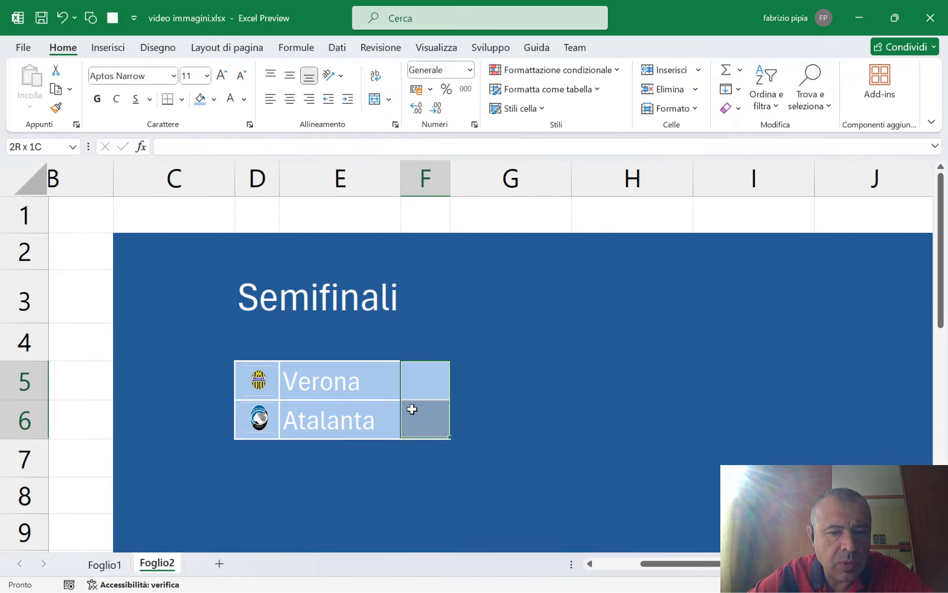
{"action": "left_click", "coordinate": [214, 99]}
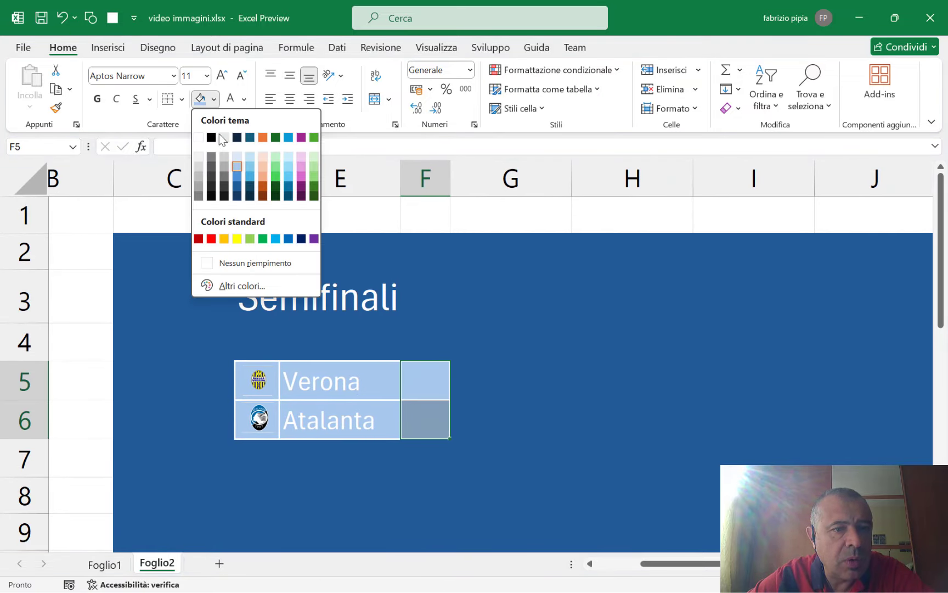
{"action": "left_click", "coordinate": [237, 178]}
{"action": "left_click", "coordinate": [696, 369]}
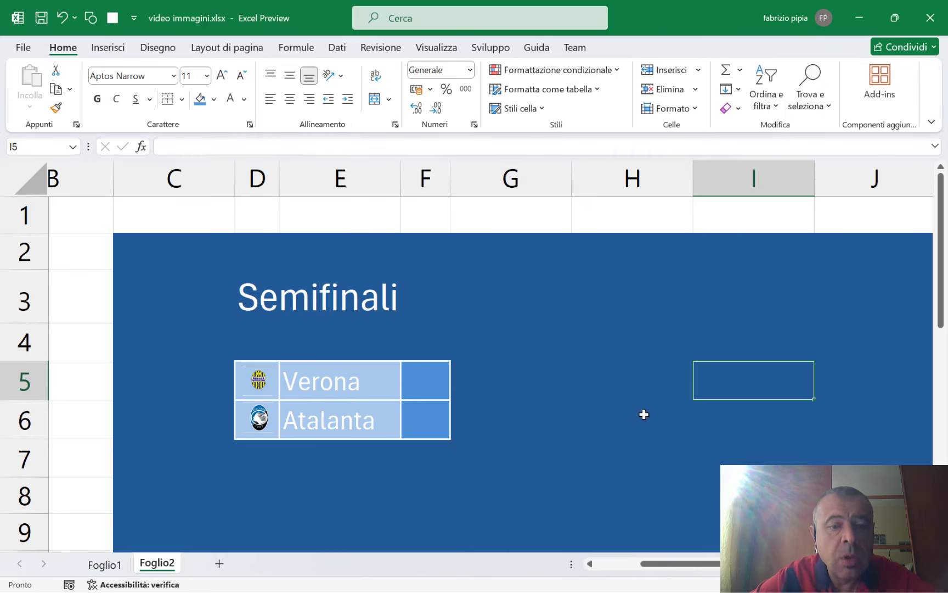
- Copy the table block C4:G7 and paste it at C10, undoing a misplaced paste at D10
{"action": "mouse_move", "coordinate": [515, 441]}
{"action": "left_mouse_down"}
{"action": "mouse_move", "coordinate": [207, 353]}
{"action": "mouse_move", "coordinate": [212, 388]}
{"action": "left_mouse_up"}
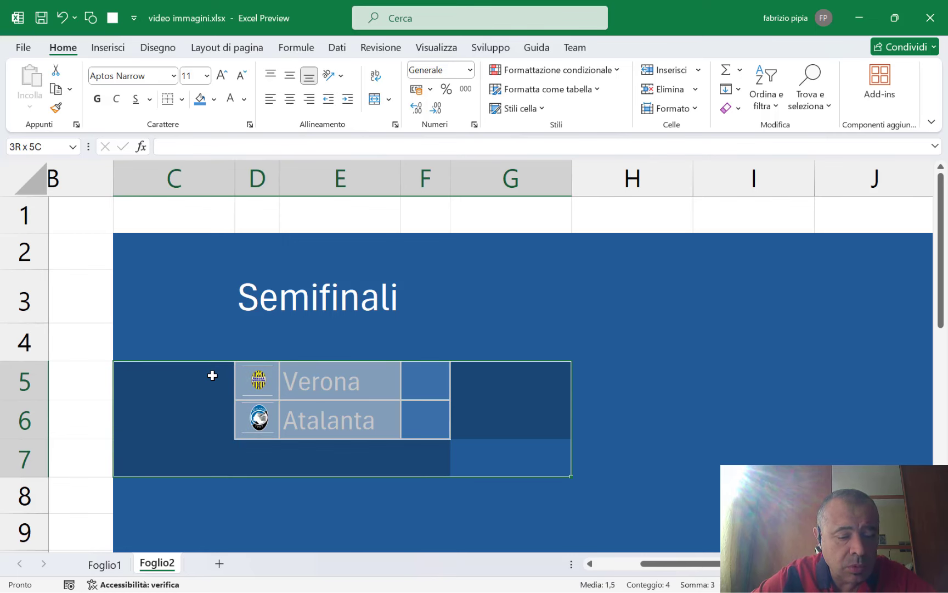
{"action": "key", "text": "ctrl+c"}
{"action": "scroll", "coordinate": [212, 388], "scroll_direction": "down", "scroll_amount": 3}
{"action": "scroll", "coordinate": [212, 376], "scroll_direction": "down", "scroll_amount": 1}
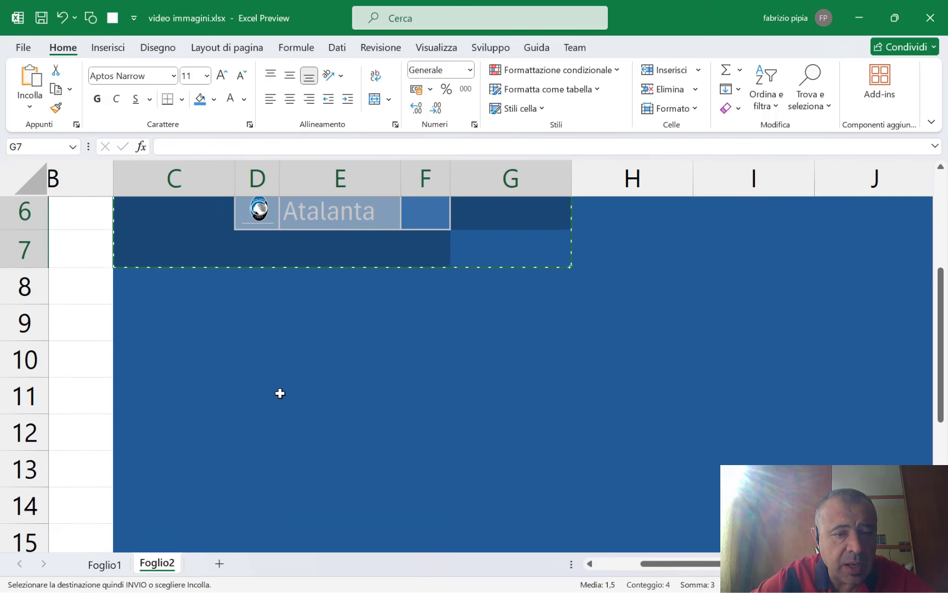
{"action": "left_click", "coordinate": [248, 365]}
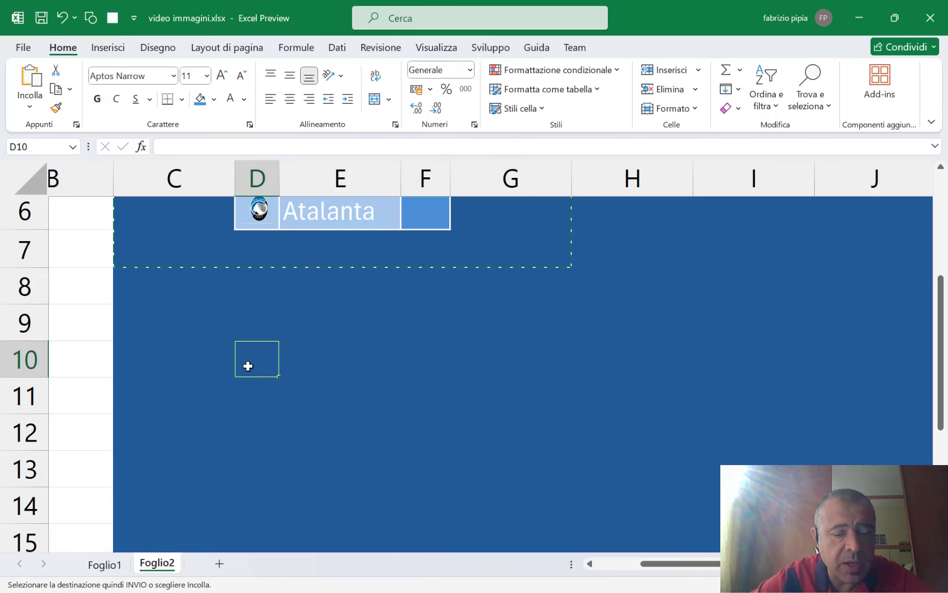
{"action": "key", "text": "ctrl+v"}
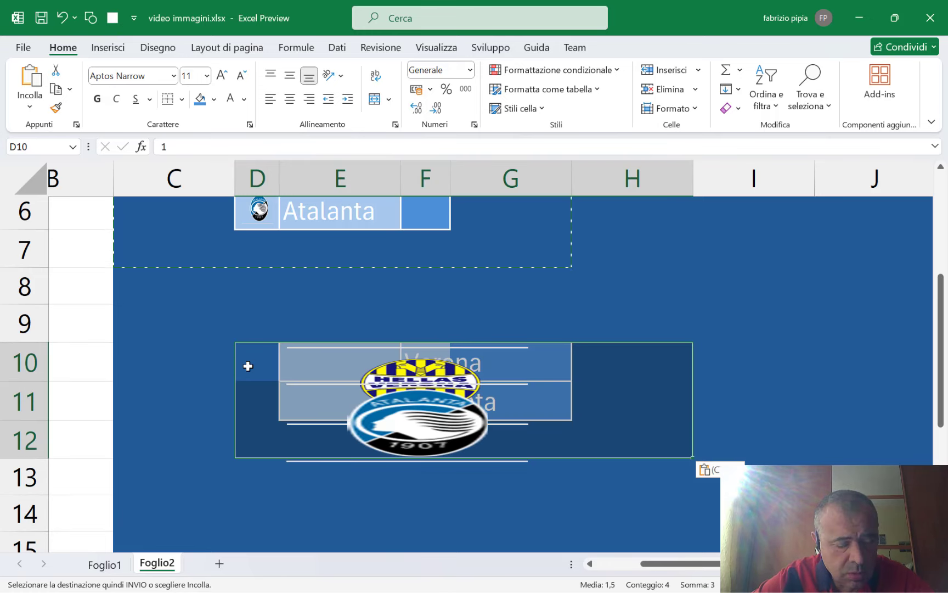
{"action": "key", "text": "ctrl+z"}
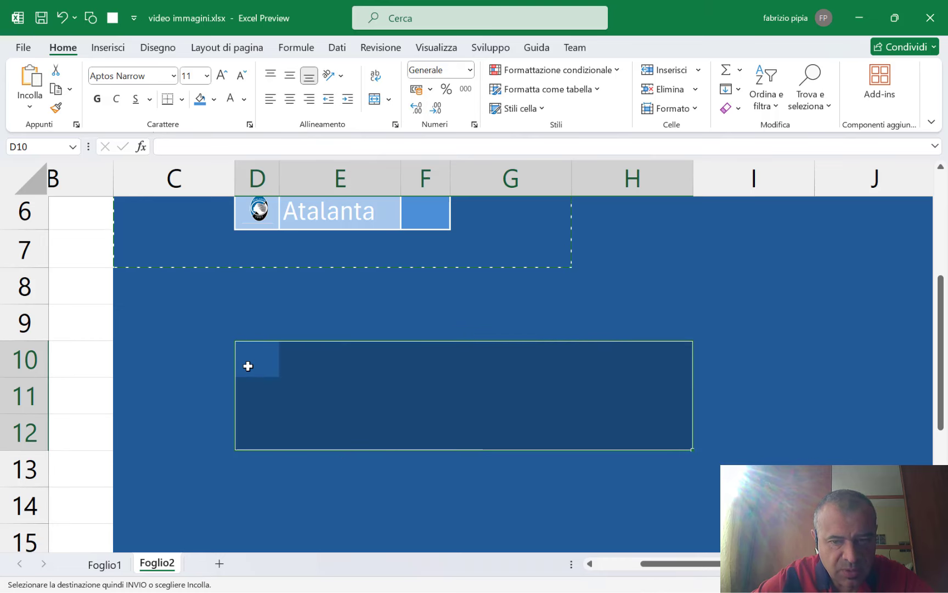
{"action": "scroll", "coordinate": [175, 337], "scroll_direction": "up", "scroll_amount": 2}
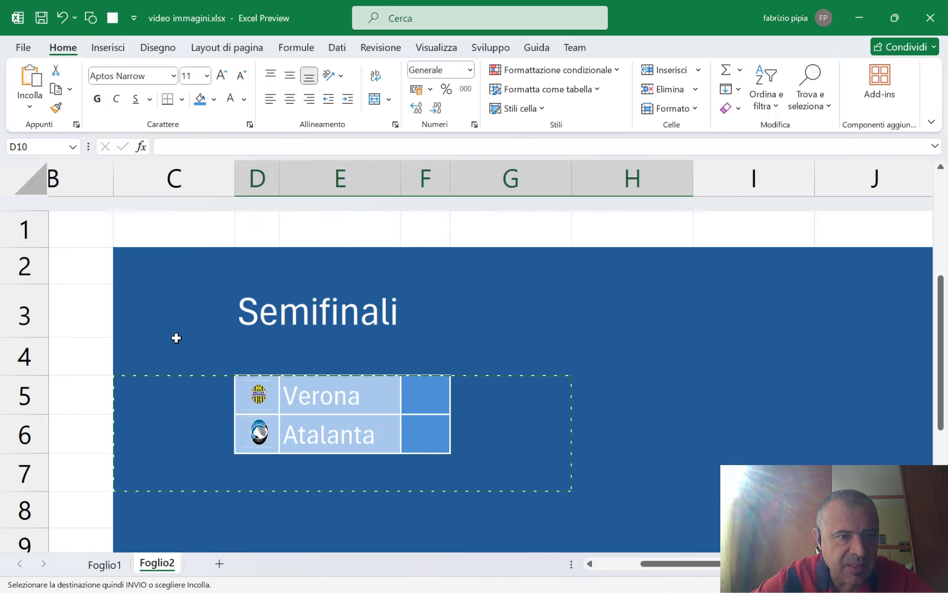
{"action": "scroll", "coordinate": [175, 336], "scroll_direction": "down", "scroll_amount": 1}
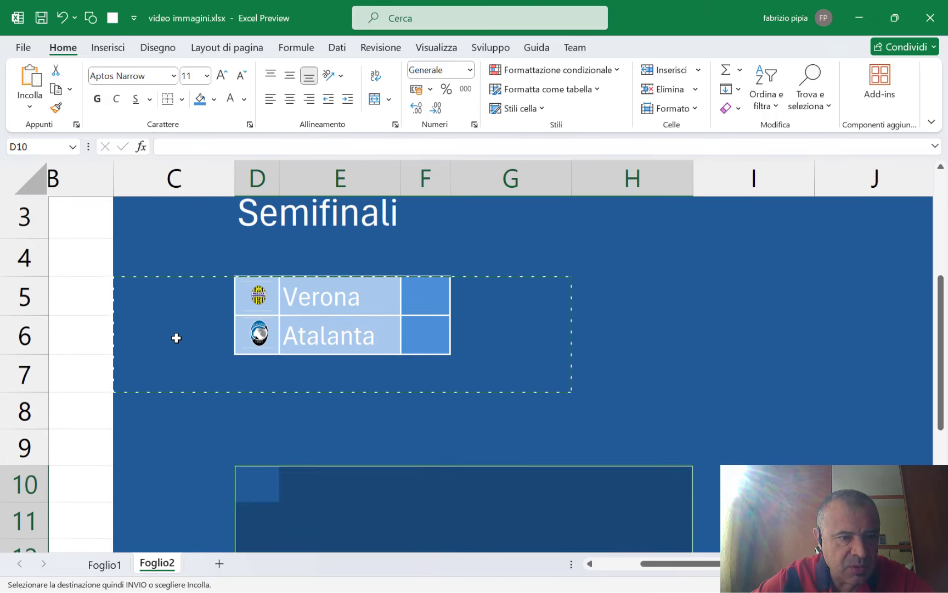
{"action": "left_click", "coordinate": [132, 468]}
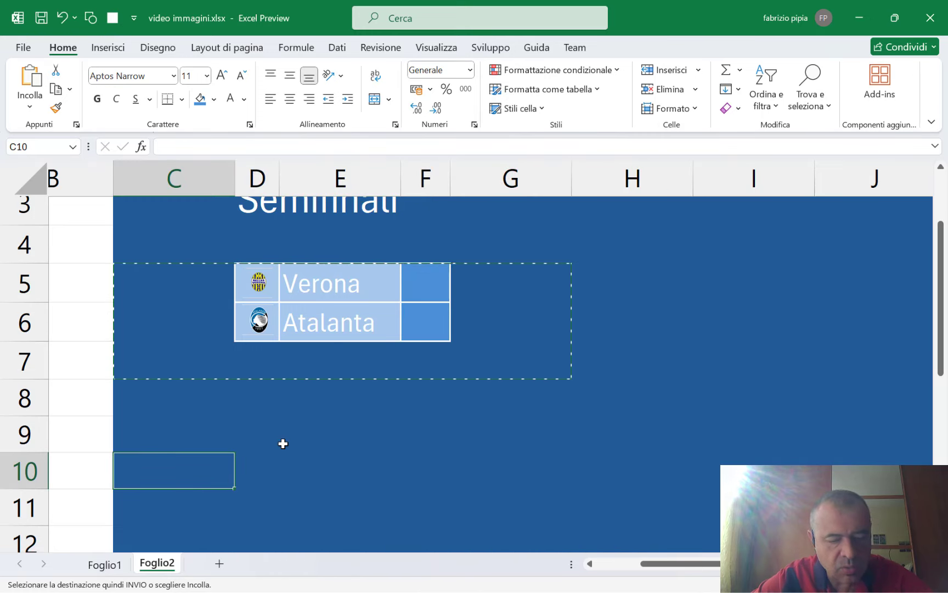
{"action": "key", "text": "ctrl+v"}
{"action": "scroll", "coordinate": [283, 444], "scroll_direction": "down", "scroll_amount": 2}
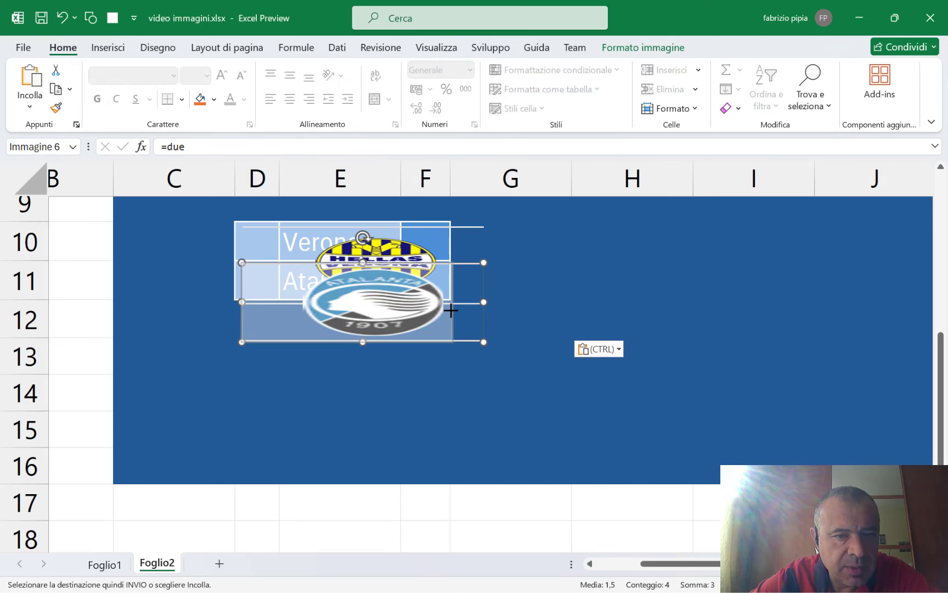
- Remove the pasted Atalanta and Verona logo pictures, leaving the copy's logo cells empty
{"action": "left_click_drag", "start_coordinate": [483, 303], "coordinate": [456, 313]}
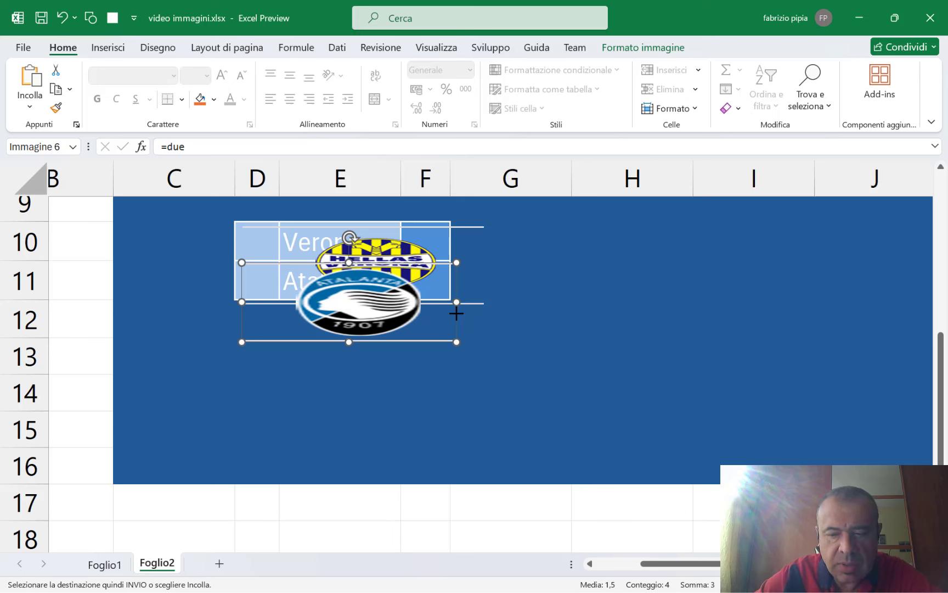
{"action": "key", "text": "ctrl+z"}
{"action": "left_click", "coordinate": [375, 272]}
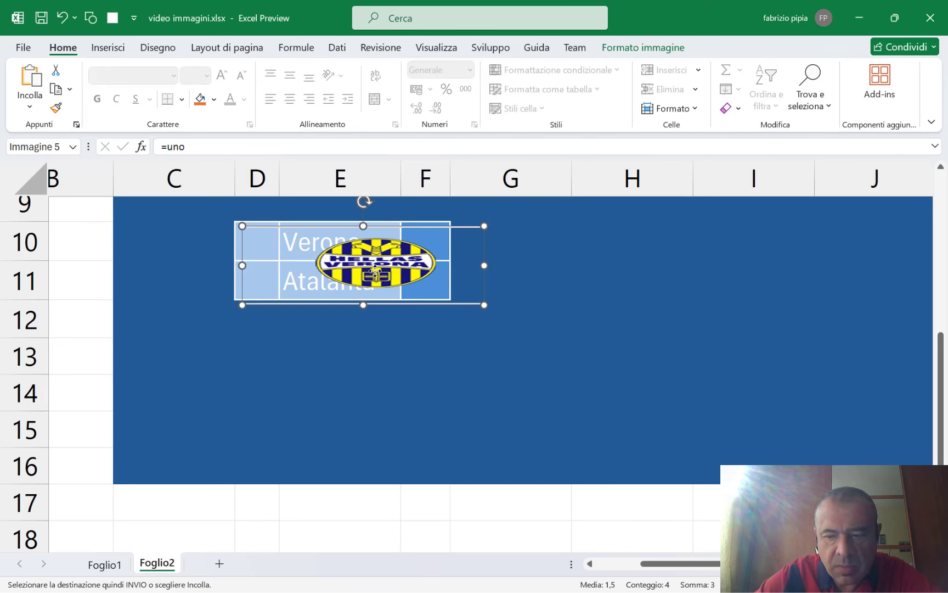
{"action": "key", "text": "ctrl+z"}
{"action": "left_click", "coordinate": [325, 245]}
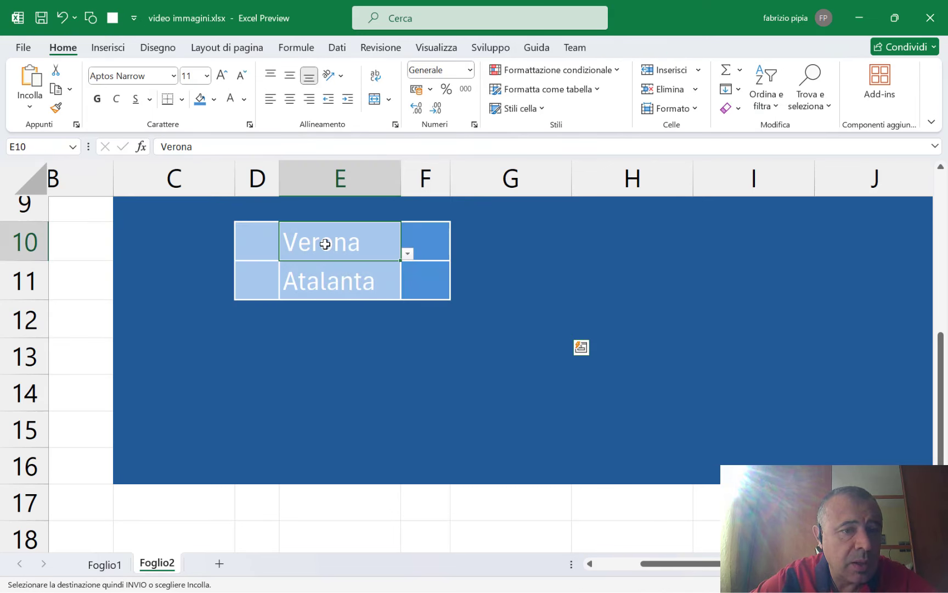
{"action": "left_click", "coordinate": [258, 240]}
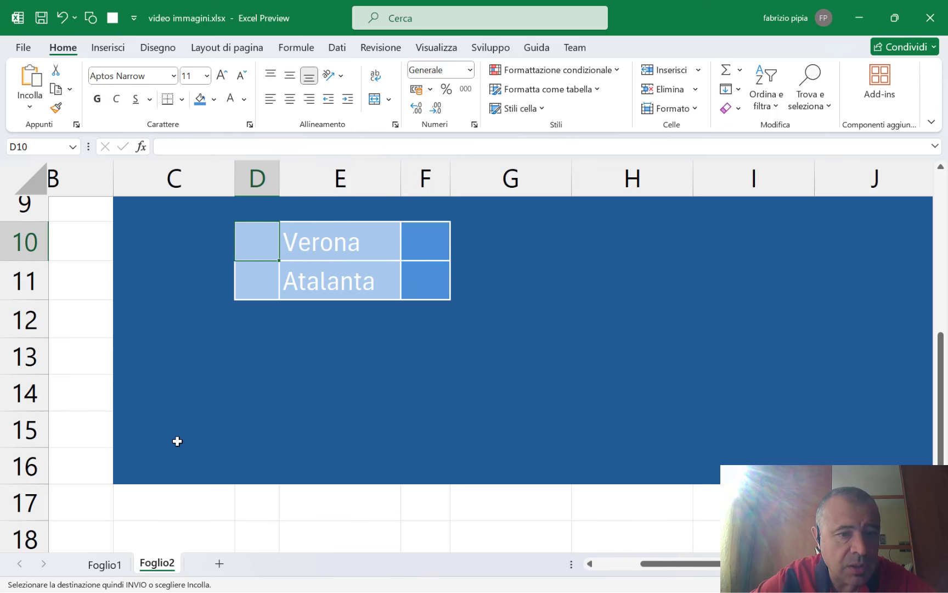
{"action": "scroll", "coordinate": [178, 440], "scroll_direction": "up", "scroll_amount": 2}
- Paste a copy of the Verona logo into D10 and centre it in the cell
{"action": "left_click", "coordinate": [259, 240]}
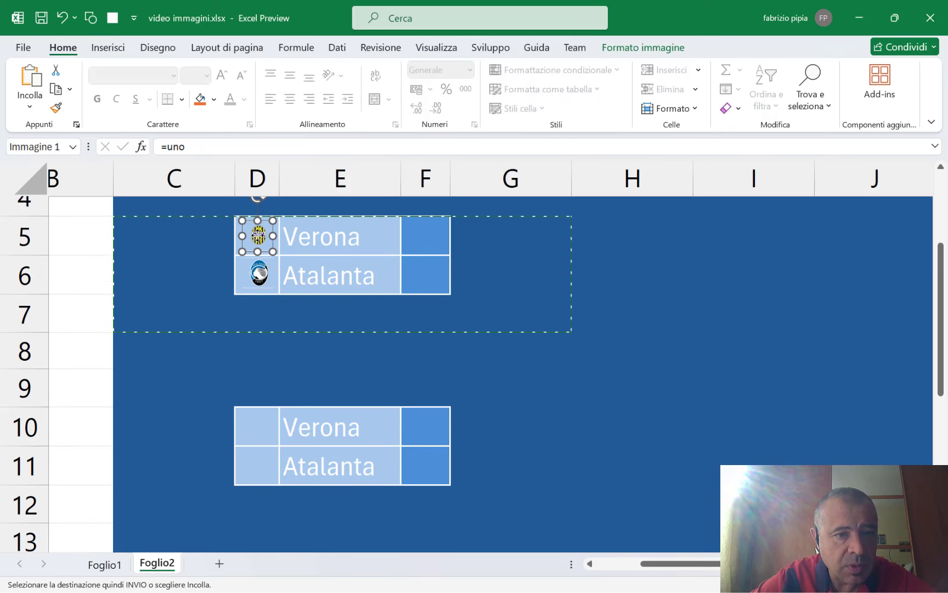
{"action": "key", "text": "ctrl+c"}
{"action": "left_click", "coordinate": [265, 419]}
{"action": "key", "text": "ctrl+v"}
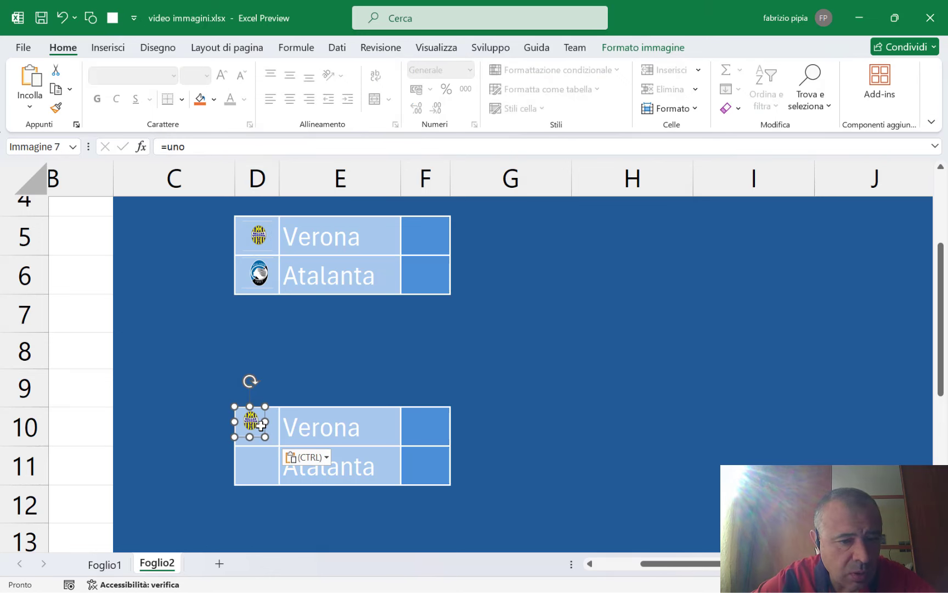
{"action": "left_click_drag", "start_coordinate": [256, 427], "coordinate": [262, 430]}
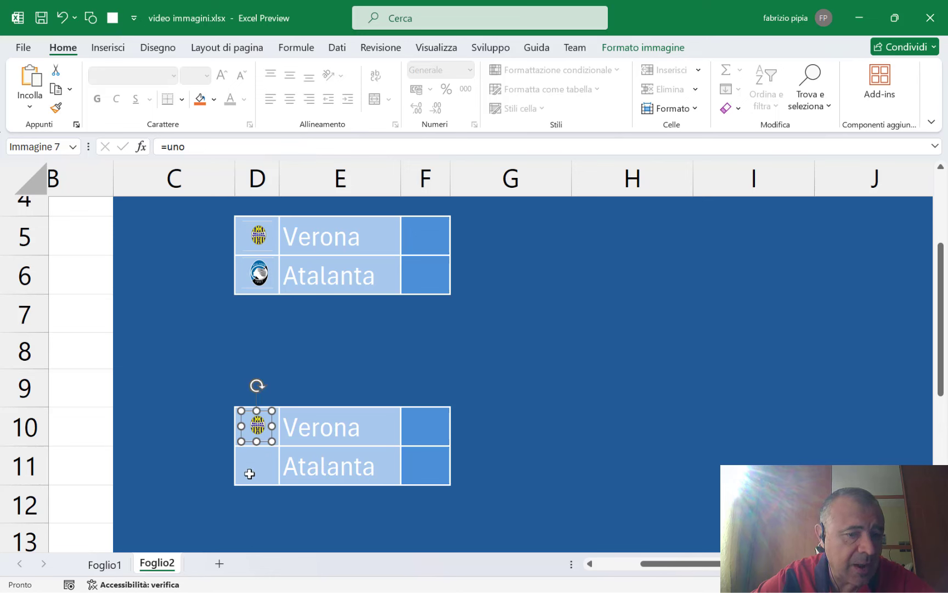
- Enter 3 in C10 and 2 in C11
{"action": "left_click", "coordinate": [224, 436]}
{"action": "type", "text": "3"}
{"action": "key", "text": "Return"}
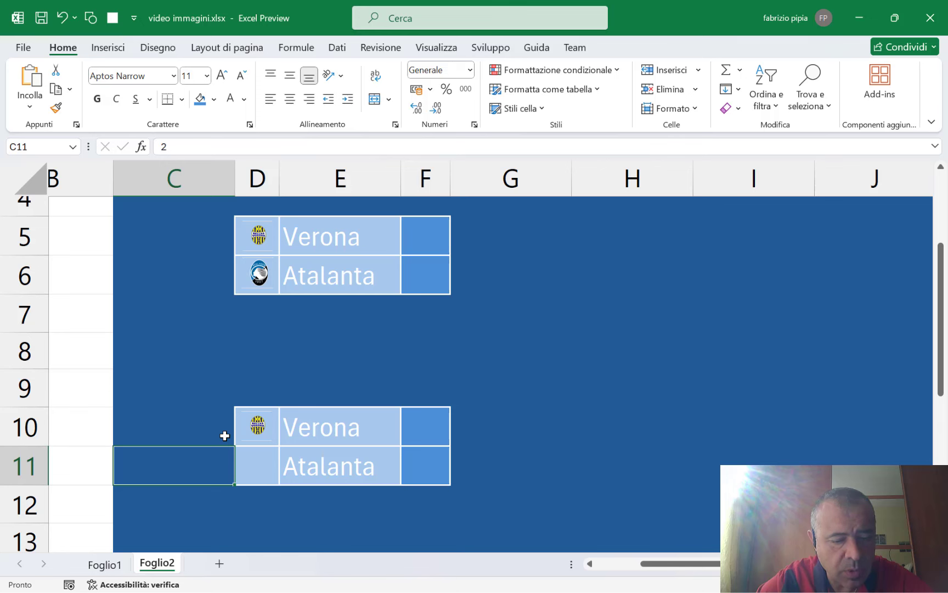
{"action": "type", "text": "2"}
{"action": "key", "text": "Return"}
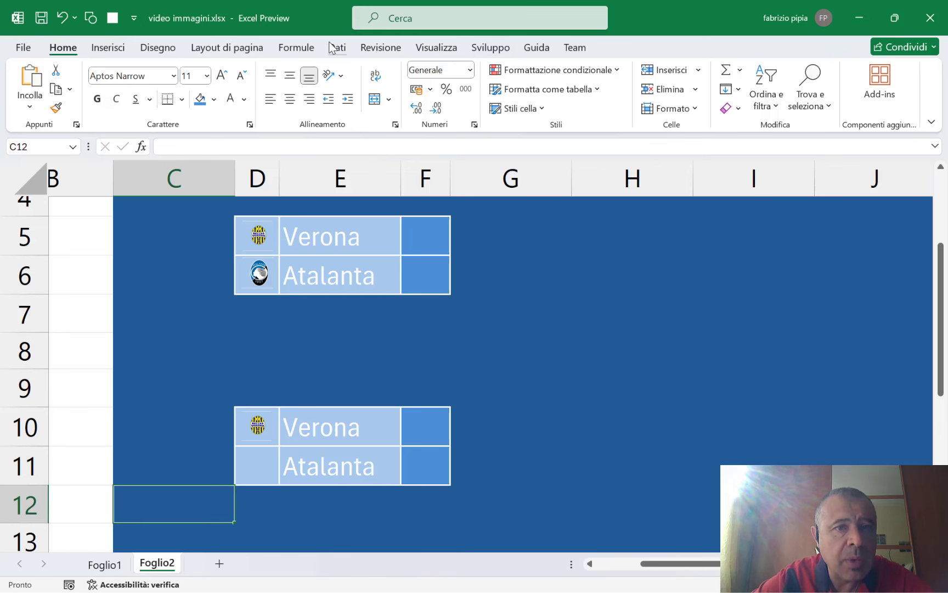
- Define the name 'tre' as =INDIRETTO(Foglio2!$E$10) in Gestione nomi
{"action": "left_click", "coordinate": [295, 49]}
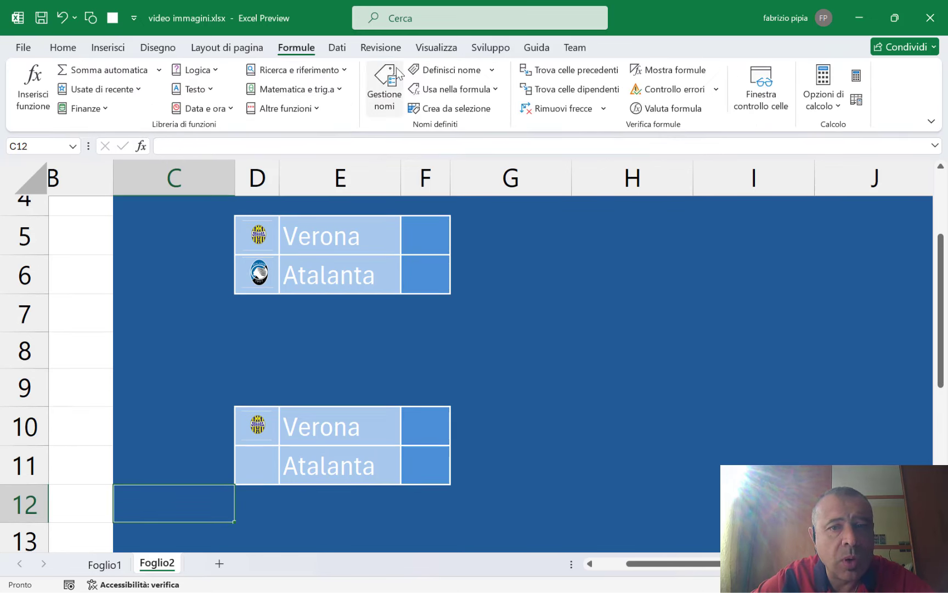
{"action": "left_click", "coordinate": [391, 82]}
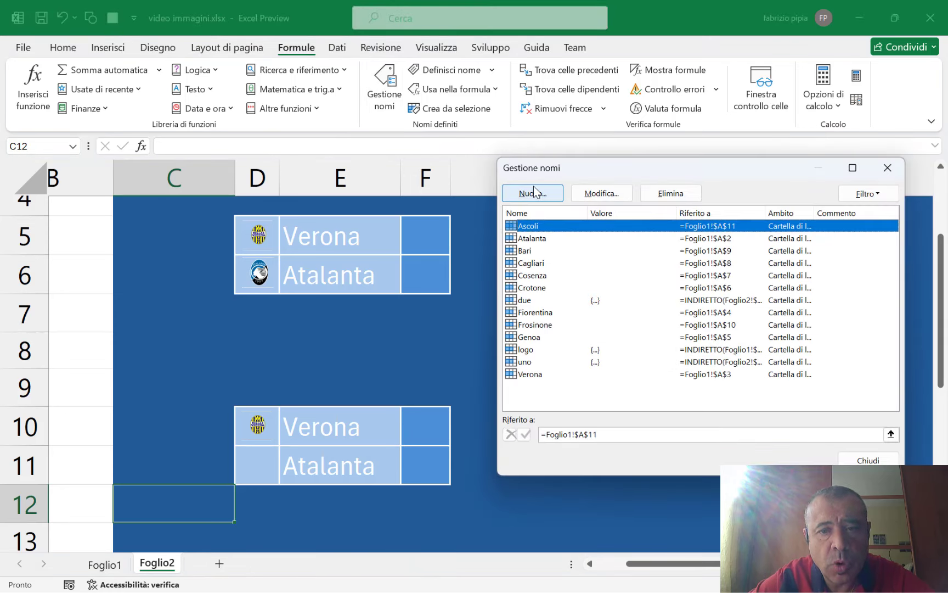
{"action": "left_click", "coordinate": [534, 187]}
{"action": "type", "text": "tre"}
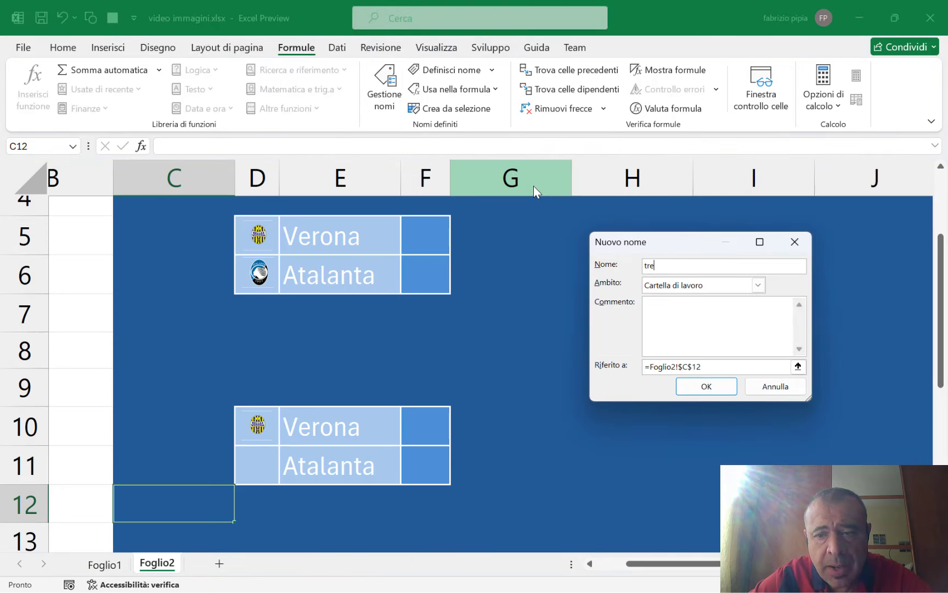
{"action": "left_click", "coordinate": [715, 366]}
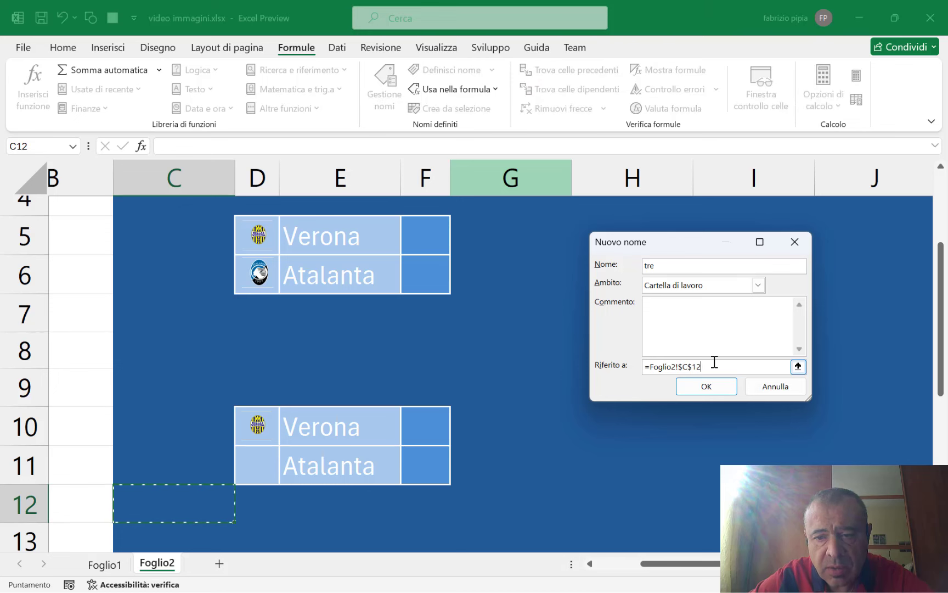
{"action": "key", "text": "BackSpace"}
{"action": "key", "text": "BackSpace"}
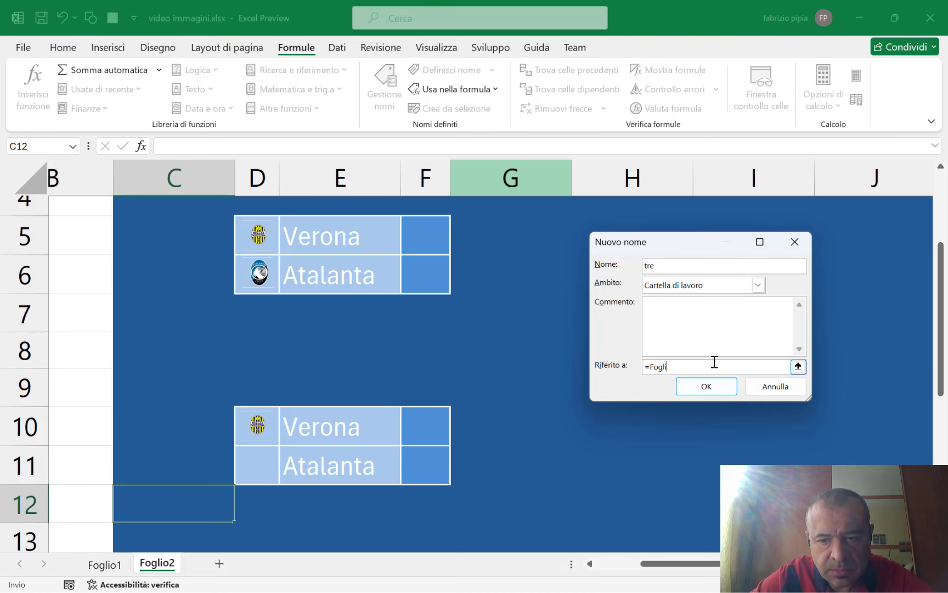
{"action": "type", "text": "indiretto"}
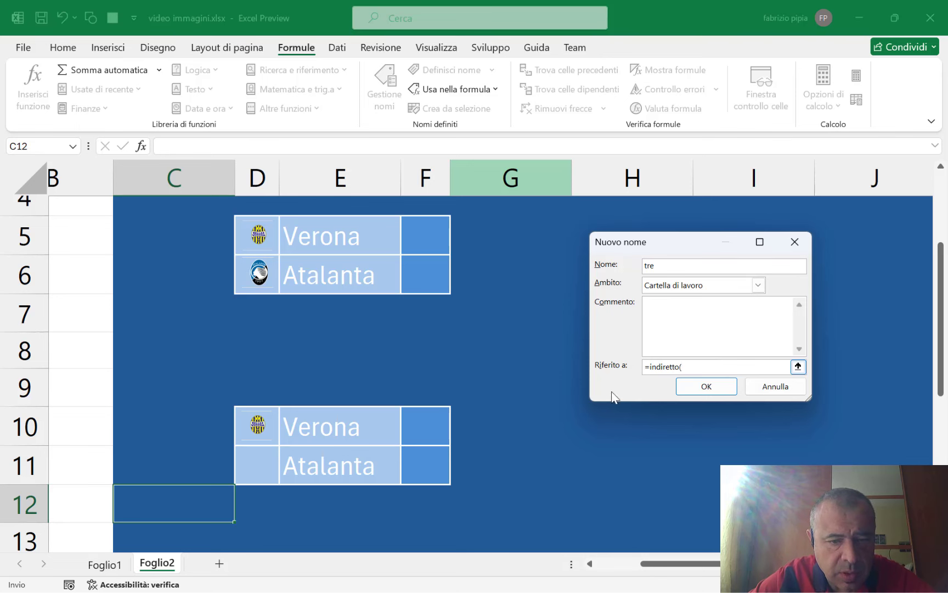
{"action": "type", "text": "("}
{"action": "left_click", "coordinate": [331, 429]}
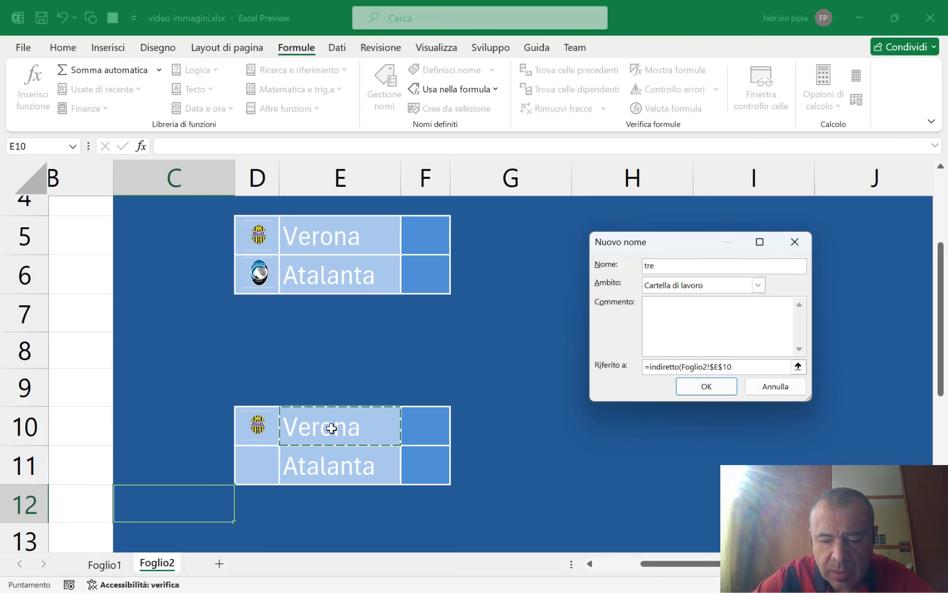
{"action": "key", "text": "Return"}
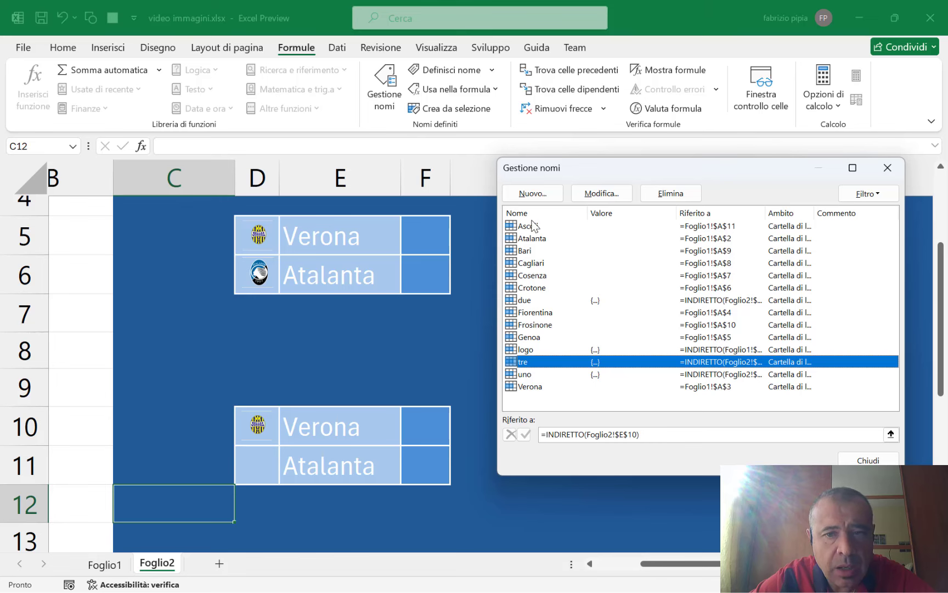
- Define the name 'quattro' as =INDIRETTO(Foglio2!$E$11) and close Gestione nomi
{"action": "left_click", "coordinate": [551, 193]}
{"action": "type", "text": "quattro"}
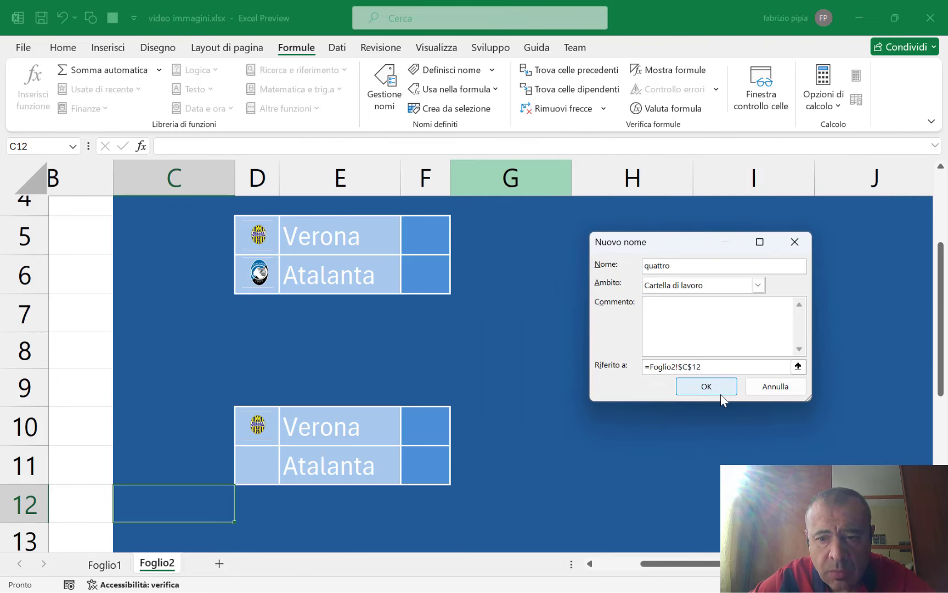
{"action": "left_click", "coordinate": [732, 366]}
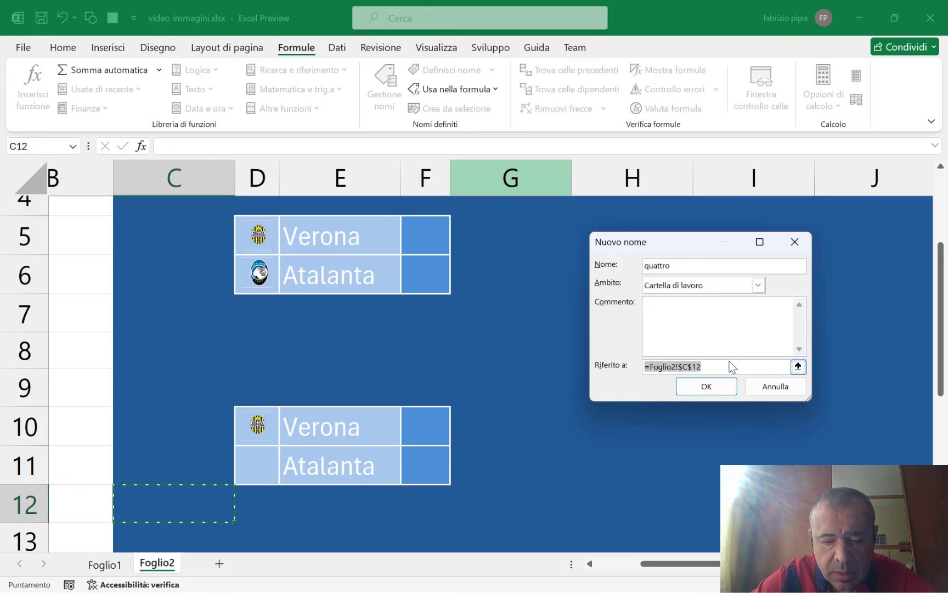
{"action": "type", "text": "=indiretto"}
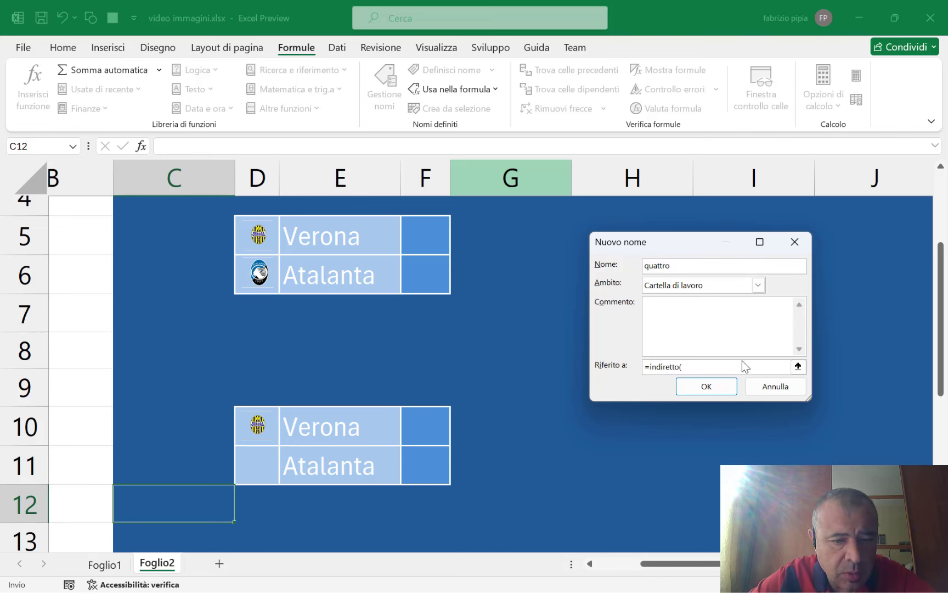
{"action": "type", "text": "("}
{"action": "left_click", "coordinate": [337, 466]}
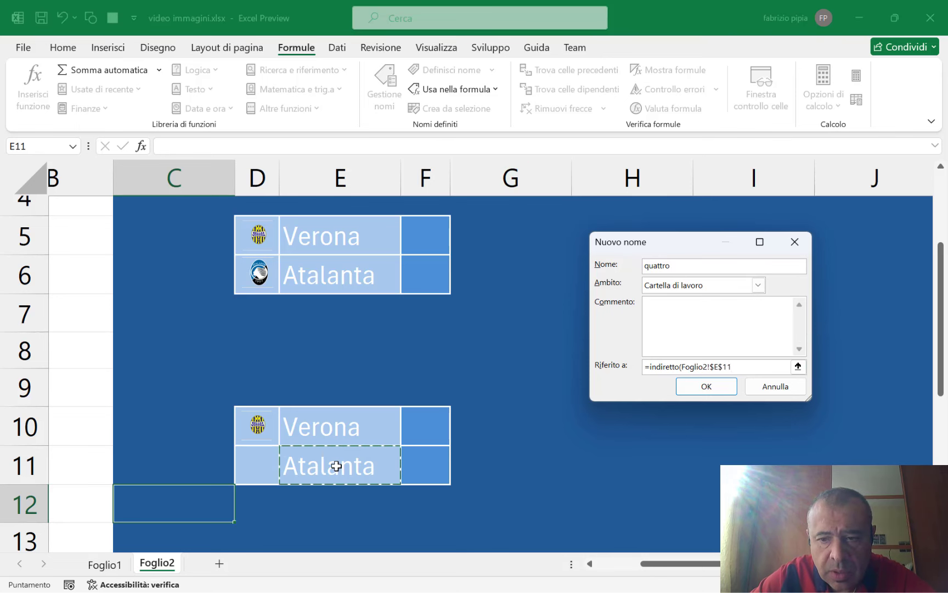
{"action": "type", "text": ")"}
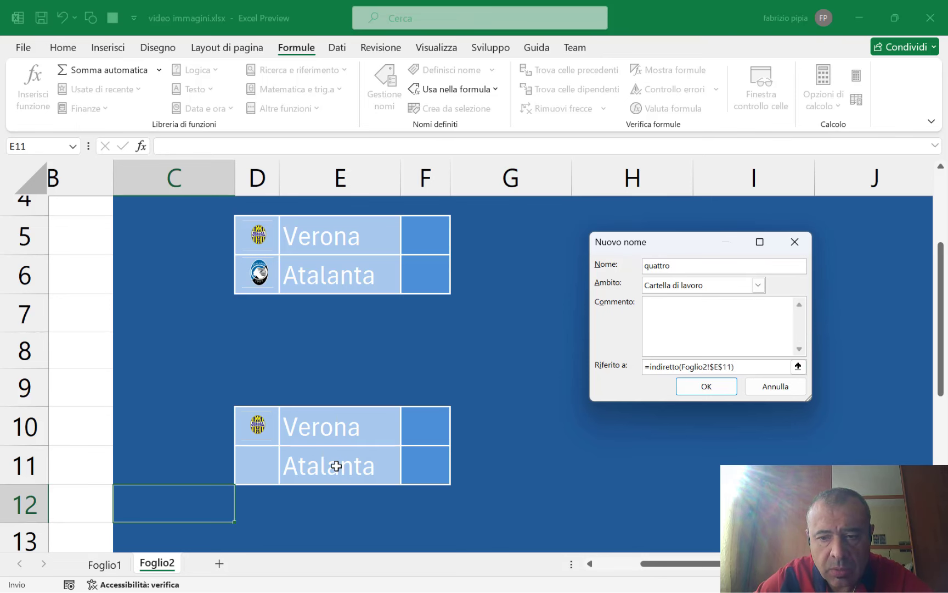
{"action": "key", "text": "Return"}
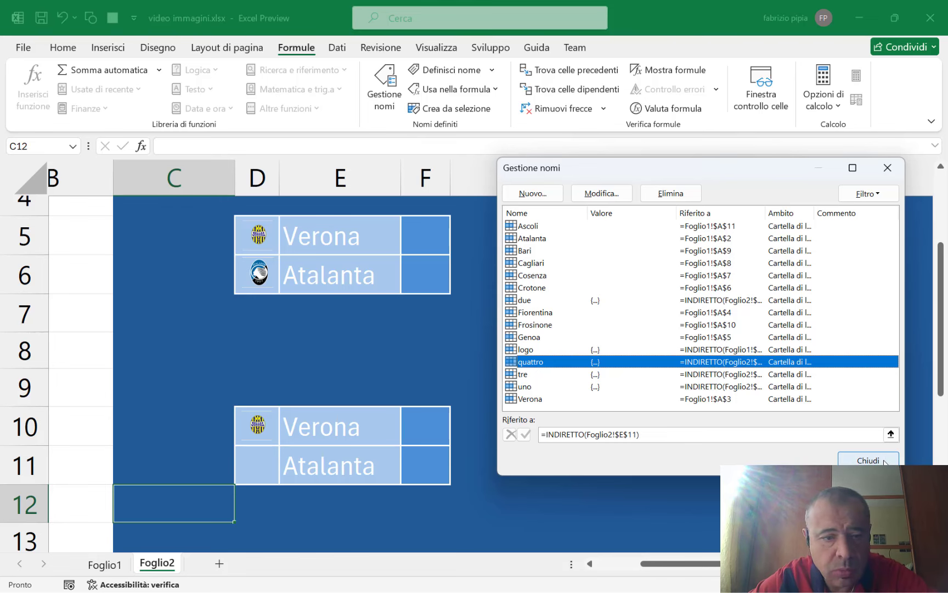
{"action": "left_click", "coordinate": [868, 460]}
- Relink the D10 logo picture from =uno to =tre
{"action": "left_click", "coordinate": [252, 426]}
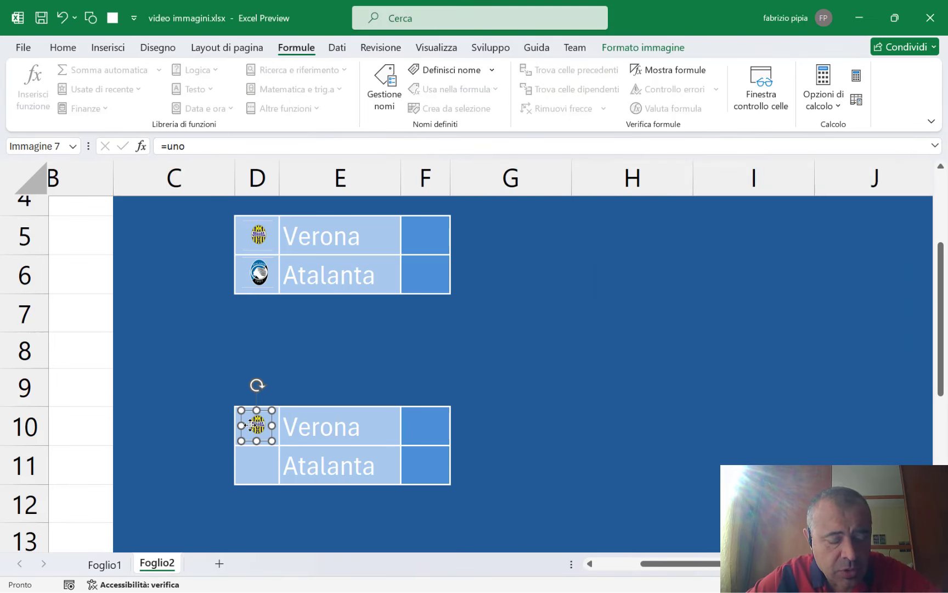
{"action": "left_click", "coordinate": [265, 152]}
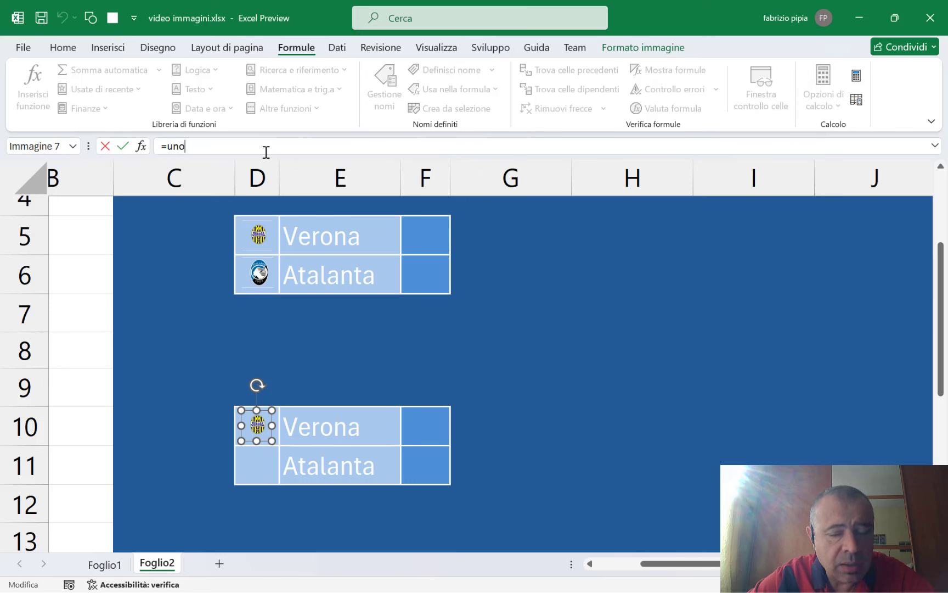
{"action": "key", "text": "BackSpace"}
{"action": "key", "text": "BackSpace"}
{"action": "key", "text": "BackSpace"}
{"action": "type", "text": "tre"}
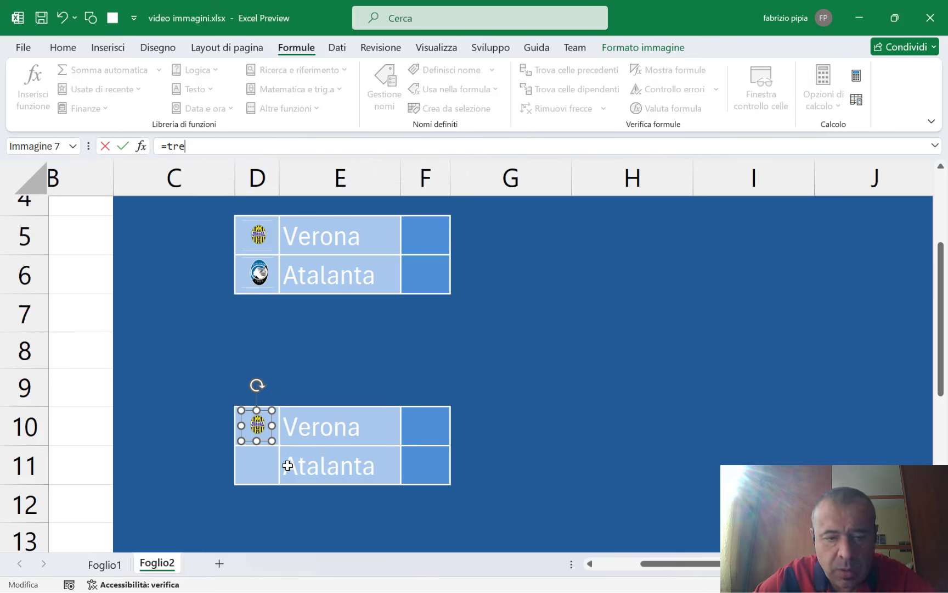
{"action": "key", "text": "Return"}
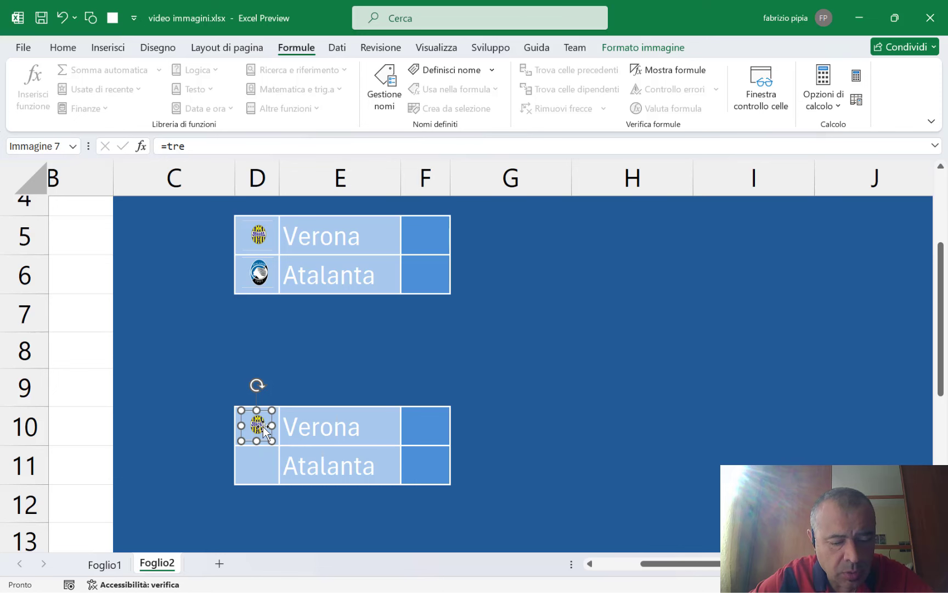
- Copy the logo into D11 and link it to =quattro, showing Atalanta's logo
{"action": "left_click_drag", "start_coordinate": [264, 430], "coordinate": [261, 468], "text": "ctrl"}
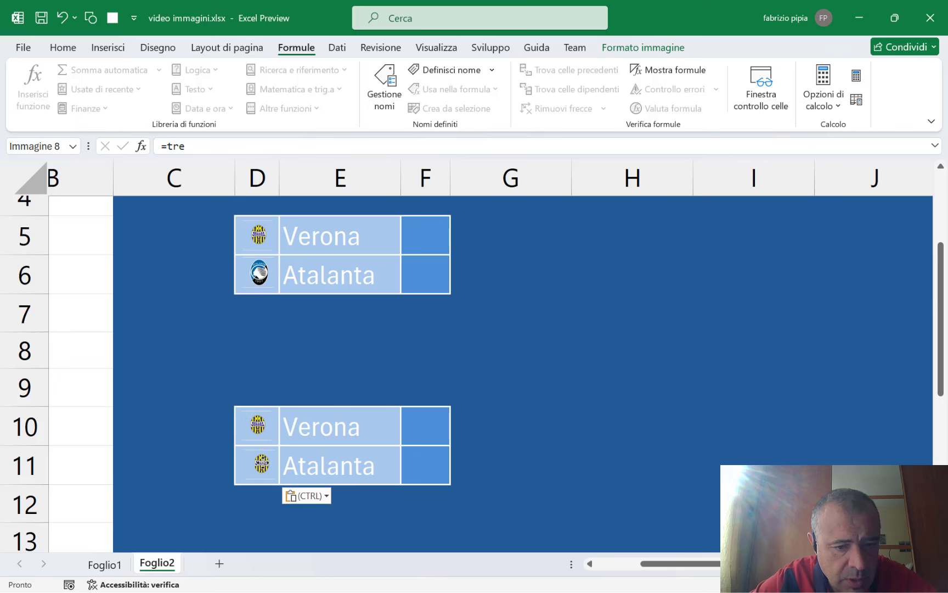
{"action": "left_click", "coordinate": [257, 464]}
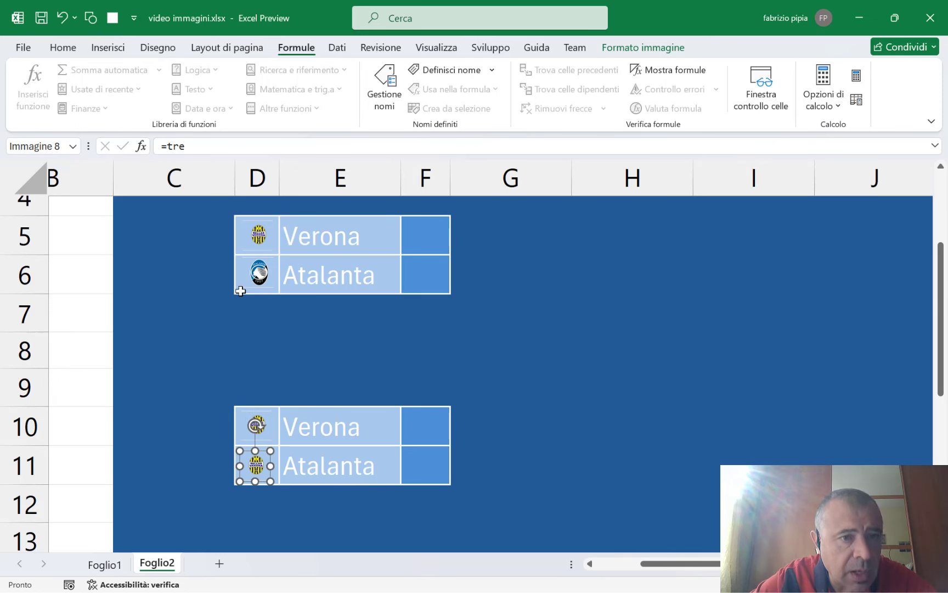
{"action": "left_click", "coordinate": [203, 144]}
{"action": "key", "text": "BackSpace"}
{"action": "key", "text": "BackSpace"}
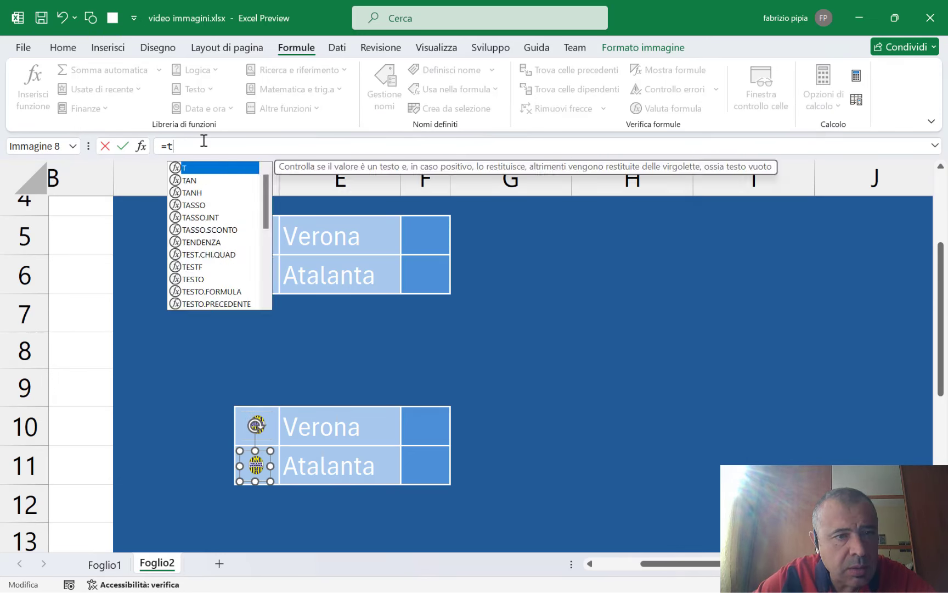
{"action": "key", "text": "BackSpace"}
{"action": "type", "text": "quattr"}
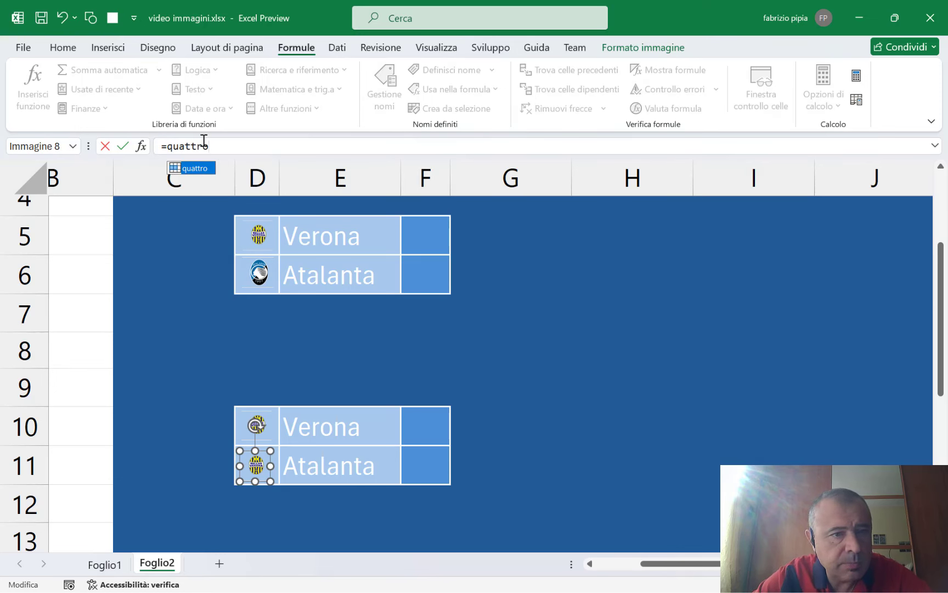
{"action": "type", "text": "o"}
{"action": "key", "text": "Return"}
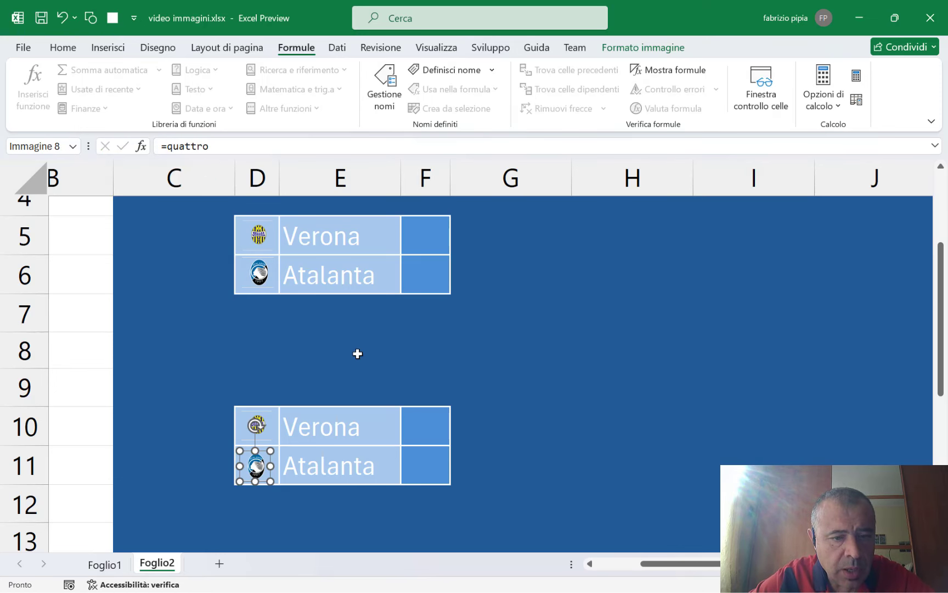
- Choose Fiorentina in E10 and Frosinone in E11 from the dropdowns, updating both logos
{"action": "left_click", "coordinate": [355, 423]}
{"action": "left_click", "coordinate": [407, 438]}
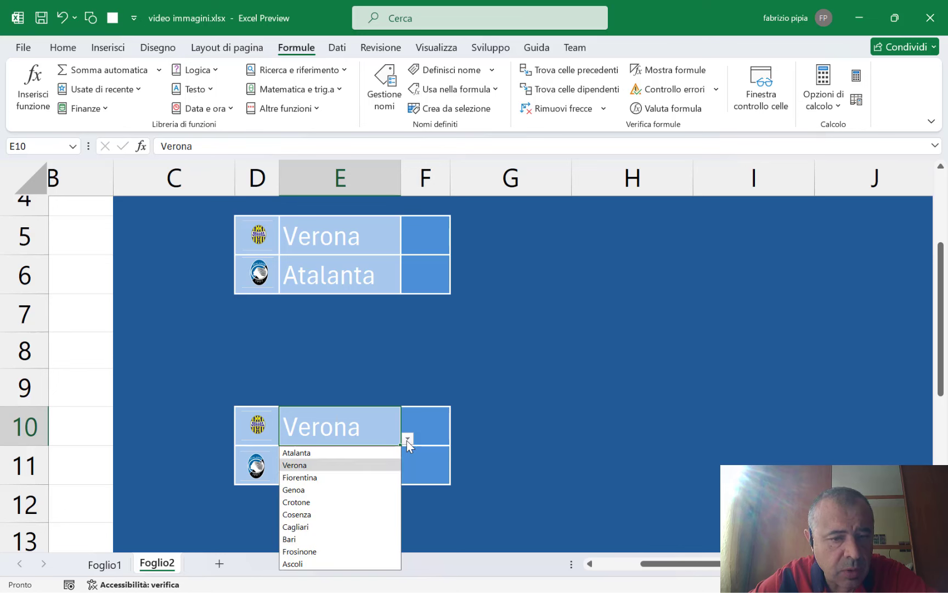
{"action": "left_click", "coordinate": [351, 477]}
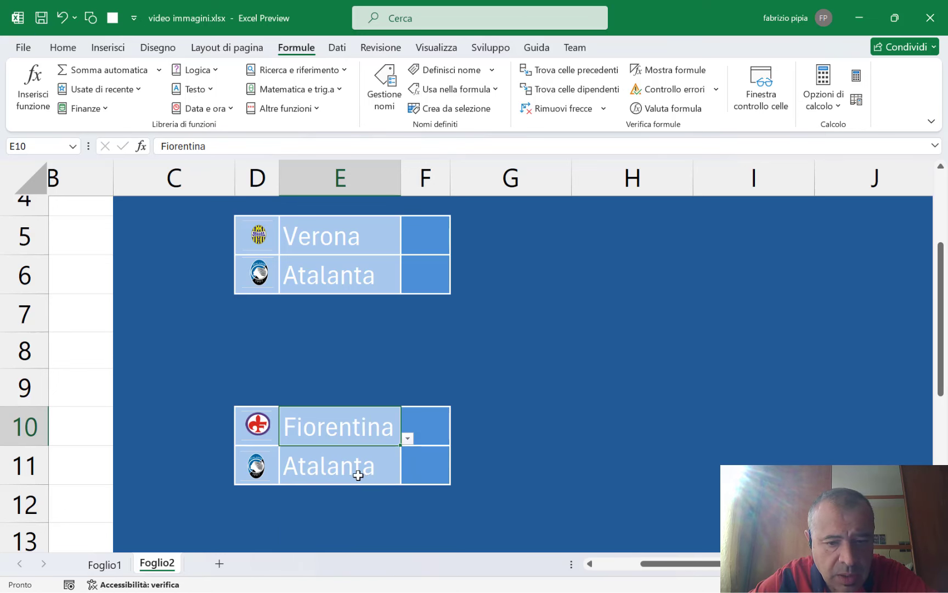
{"action": "left_click", "coordinate": [365, 474]}
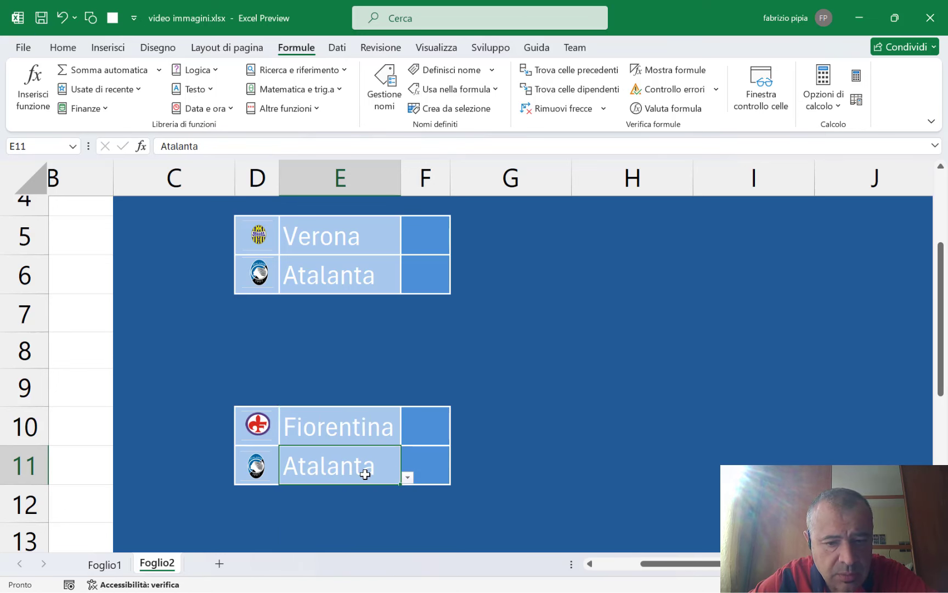
{"action": "left_click", "coordinate": [408, 478]}
{"action": "left_click", "coordinate": [327, 426]}
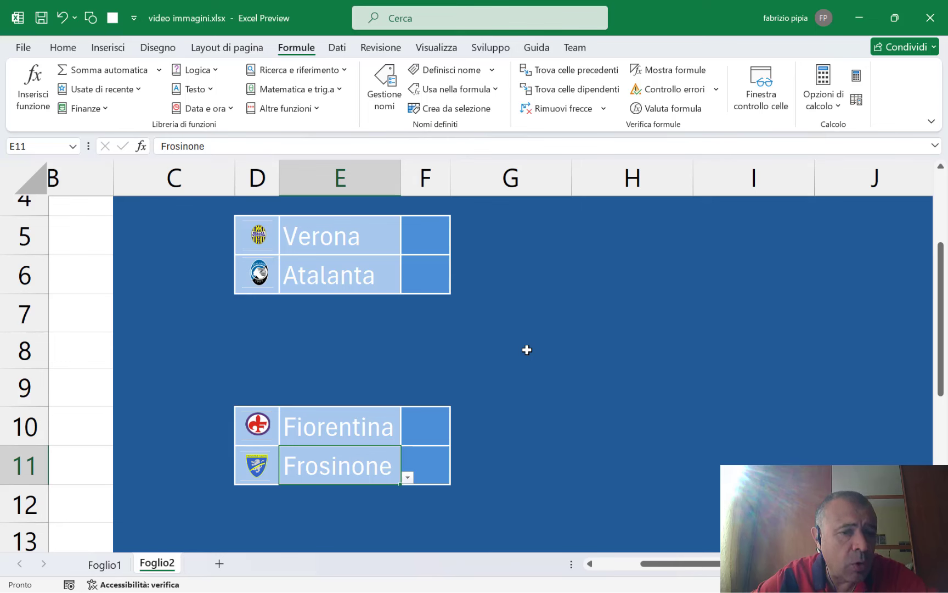
{"action": "scroll", "coordinate": [458, 342], "scroll_direction": "up", "scroll_amount": 2}
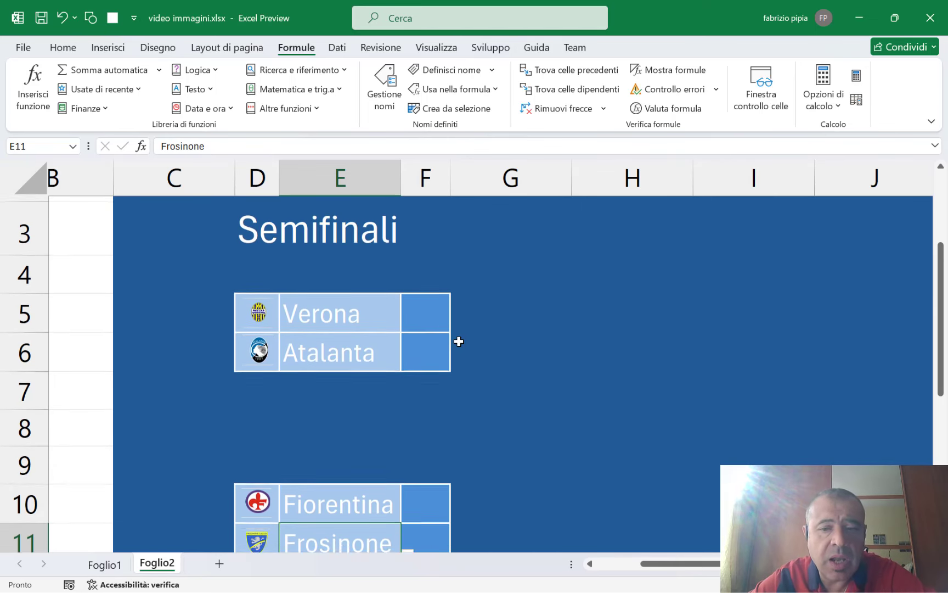
{"action": "scroll", "coordinate": [459, 341], "scroll_direction": "down", "scroll_amount": 1}
- Copy the second semifinal table and paste it at H7, undoing a misplaced paste at J7
{"action": "left_click", "coordinate": [613, 378]}
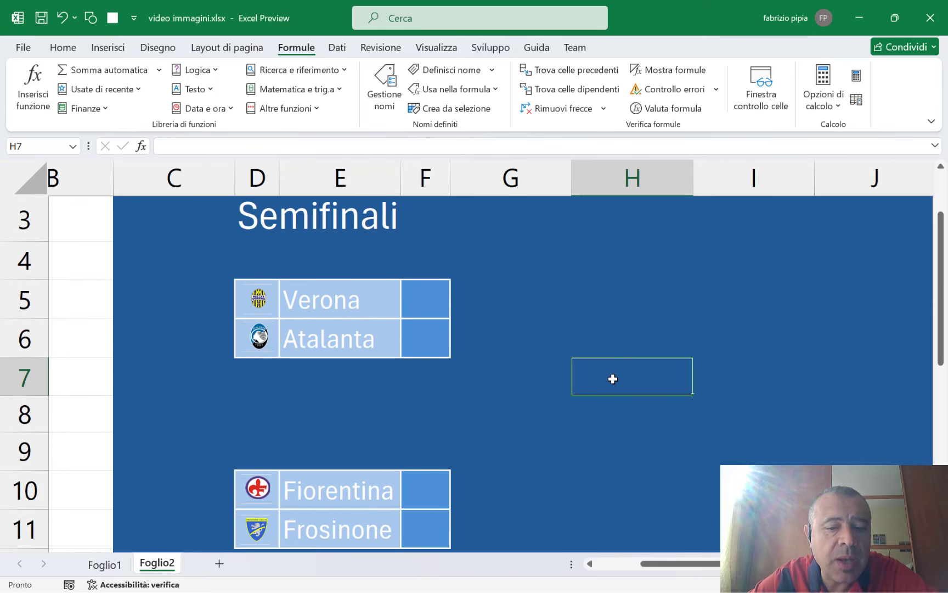
{"action": "left_click_drag", "start_coordinate": [477, 532], "coordinate": [224, 492]}
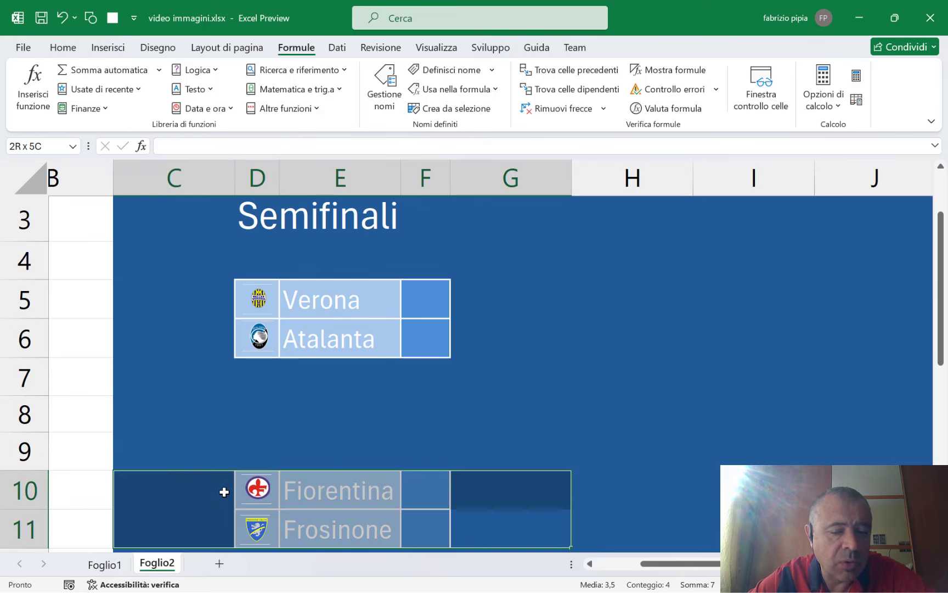
{"action": "left_click", "coordinate": [491, 529]}
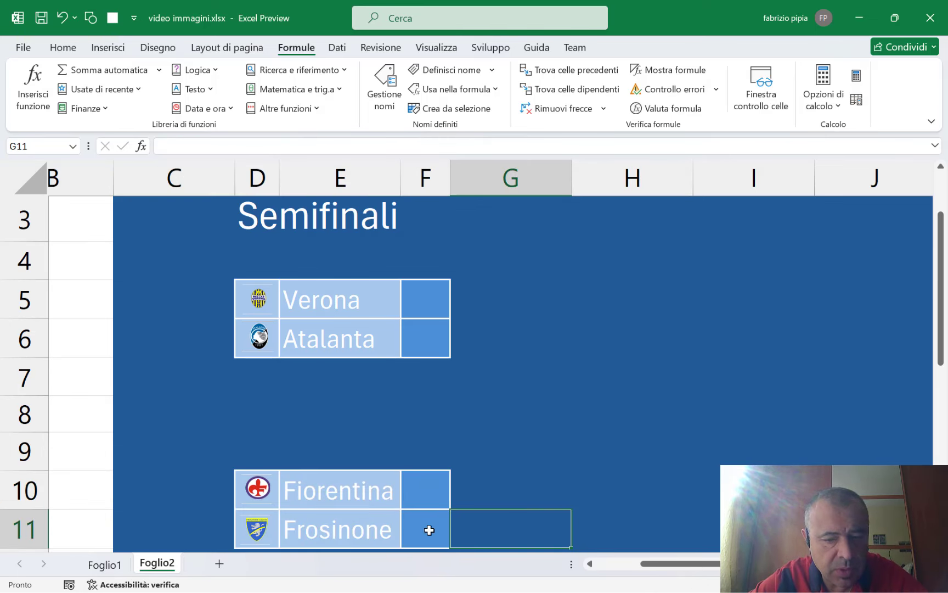
{"action": "left_click_drag", "start_coordinate": [428, 529], "coordinate": [216, 508]}
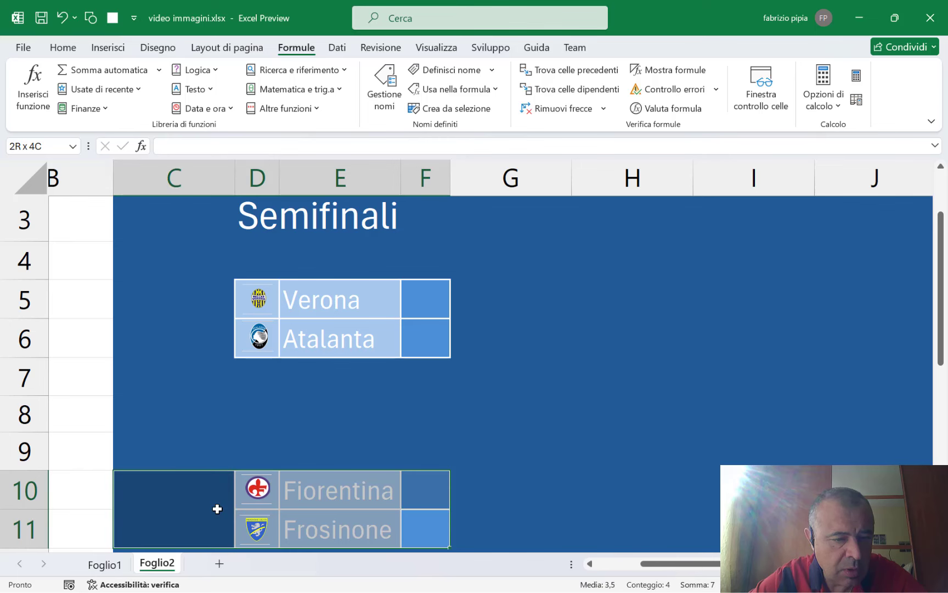
{"action": "key", "text": "ctrl+c"}
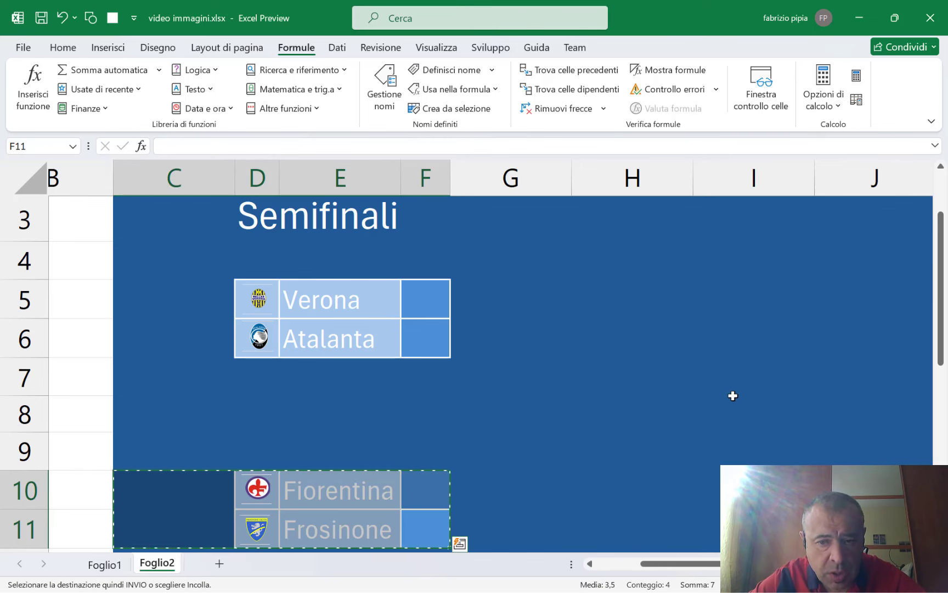
{"action": "left_click", "coordinate": [856, 374]}
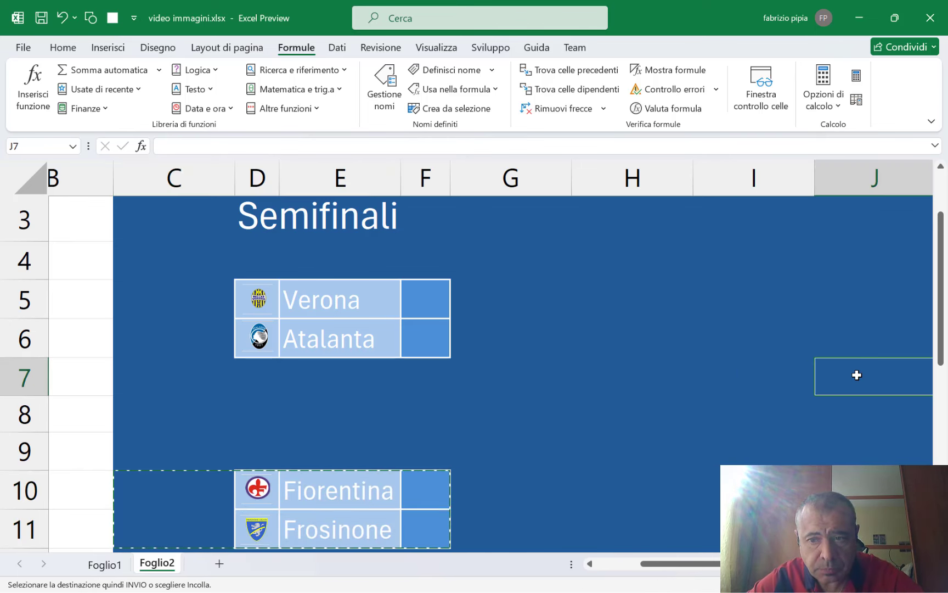
{"action": "key", "text": "ctrl+v"}
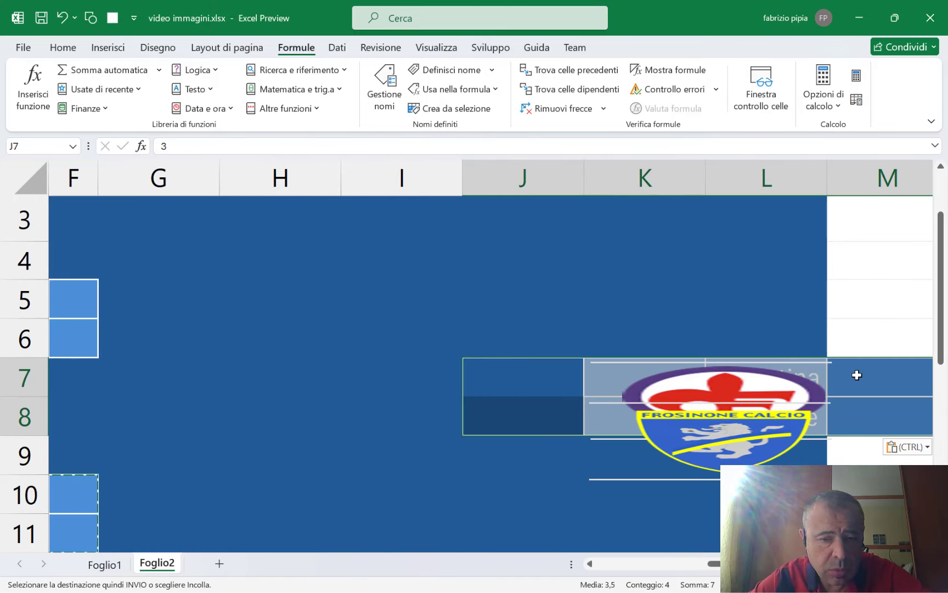
{"action": "key", "text": "ctrl+z"}
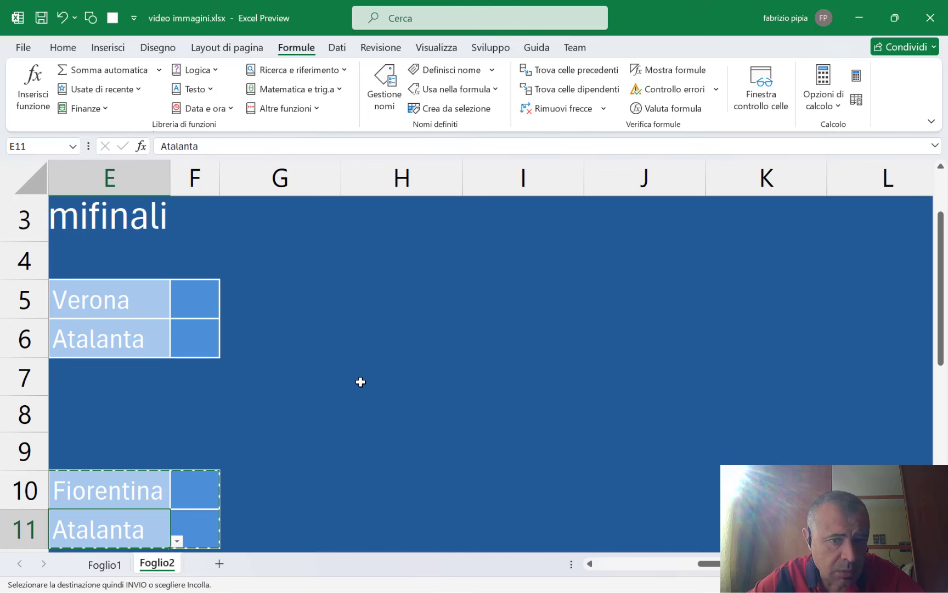
{"action": "left_click", "coordinate": [384, 381]}
{"action": "key", "text": "ctrl+v"}
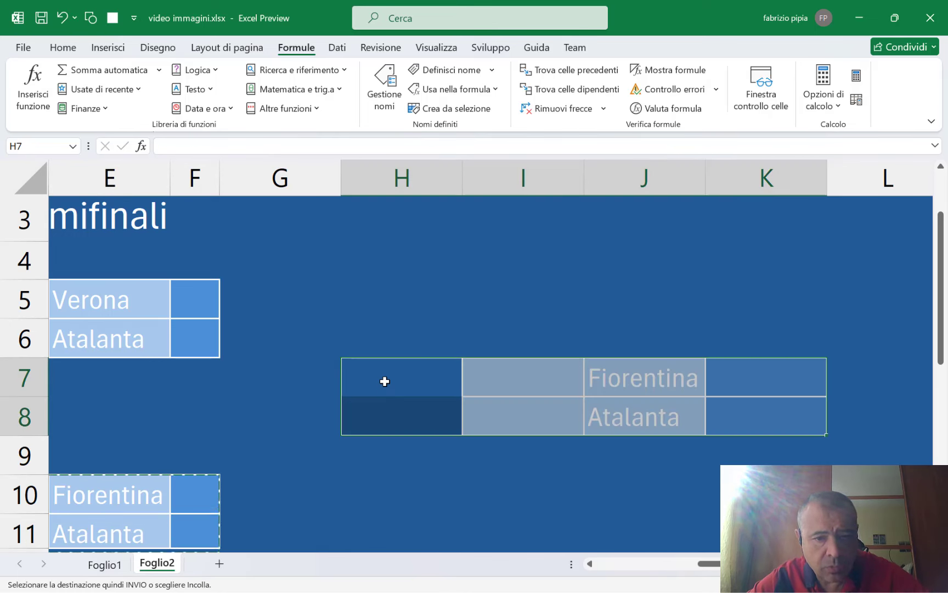
- Delete the pasted Fiorentina and Atalanta logo pictures from the right-hand table
{"action": "left_click", "coordinate": [545, 387]}
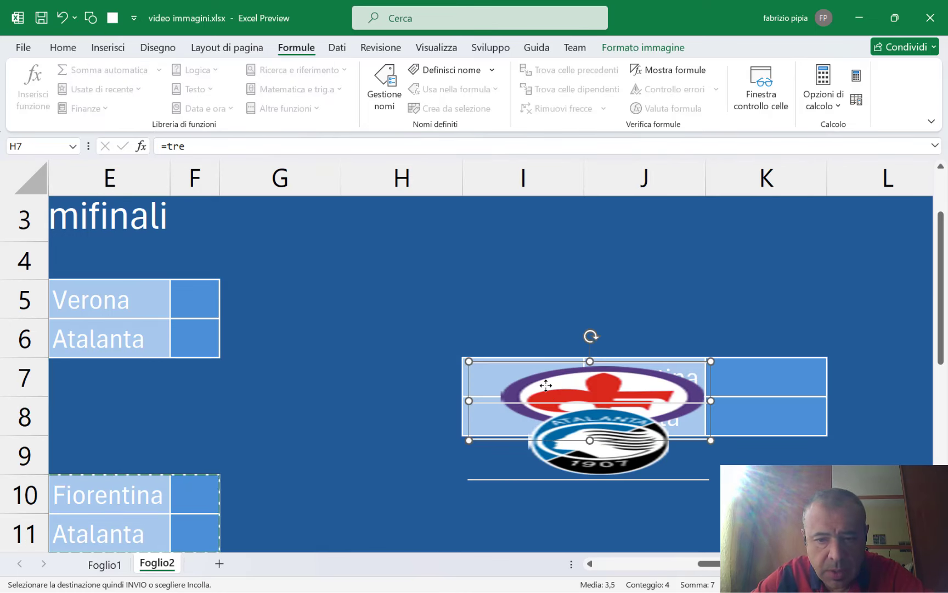
{"action": "key", "text": "Delete"}
{"action": "left_click", "coordinate": [603, 457]}
{"action": "key", "text": "Delete"}
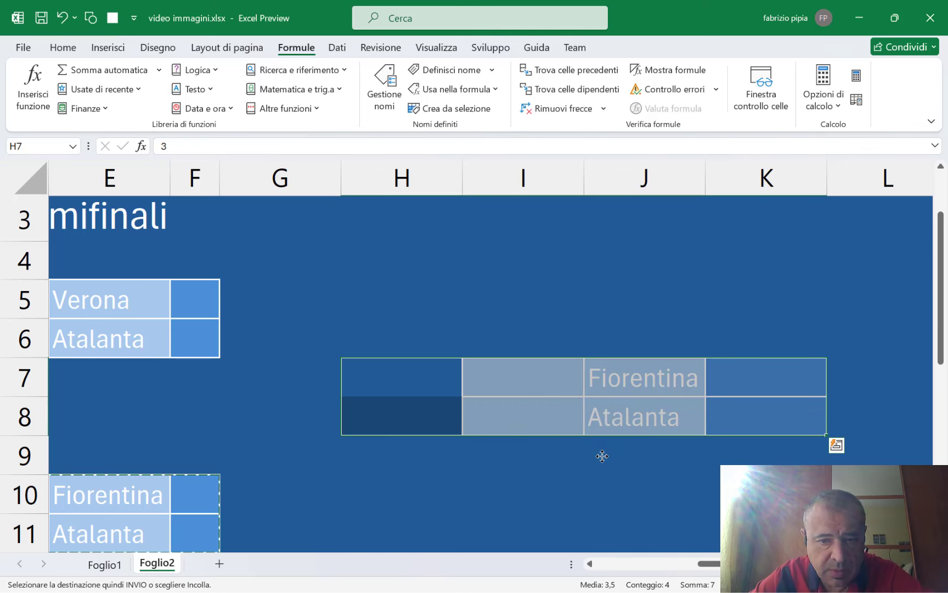
{"action": "left_click", "coordinate": [513, 371]}
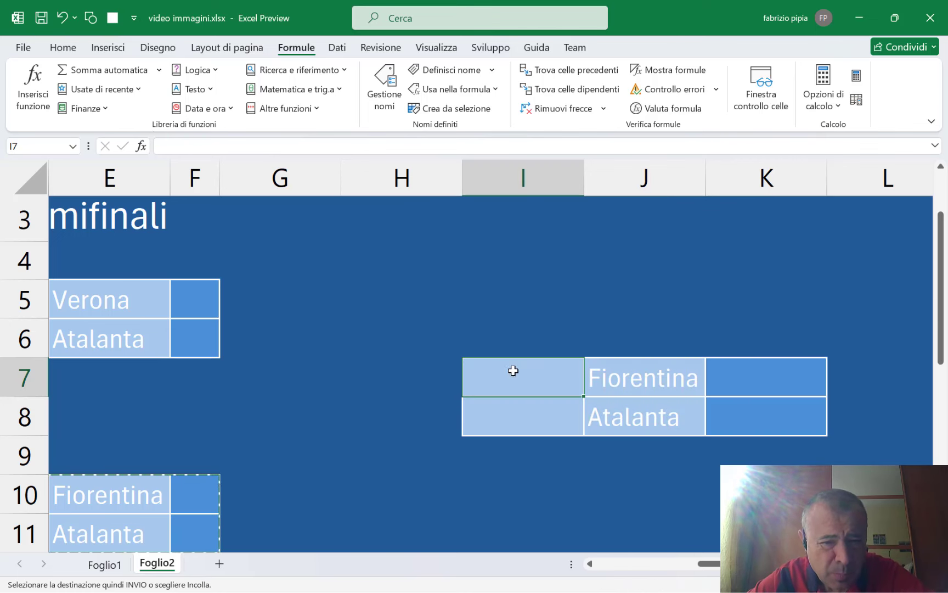
{"action": "left_click", "coordinate": [439, 373]}
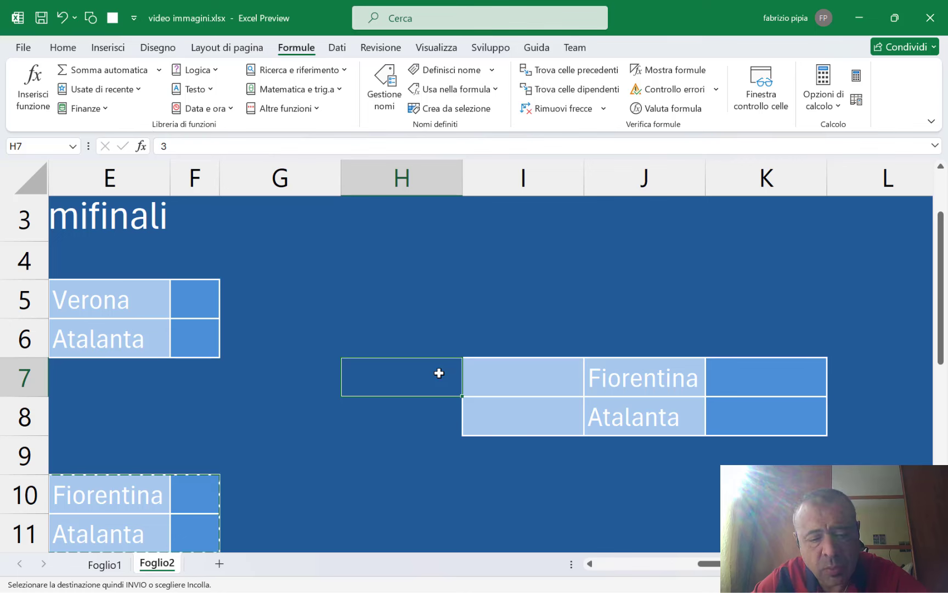
{"action": "double_click", "coordinate": [439, 374]}
{"action": "key", "text": "Return"}
{"action": "key", "text": "Return"}
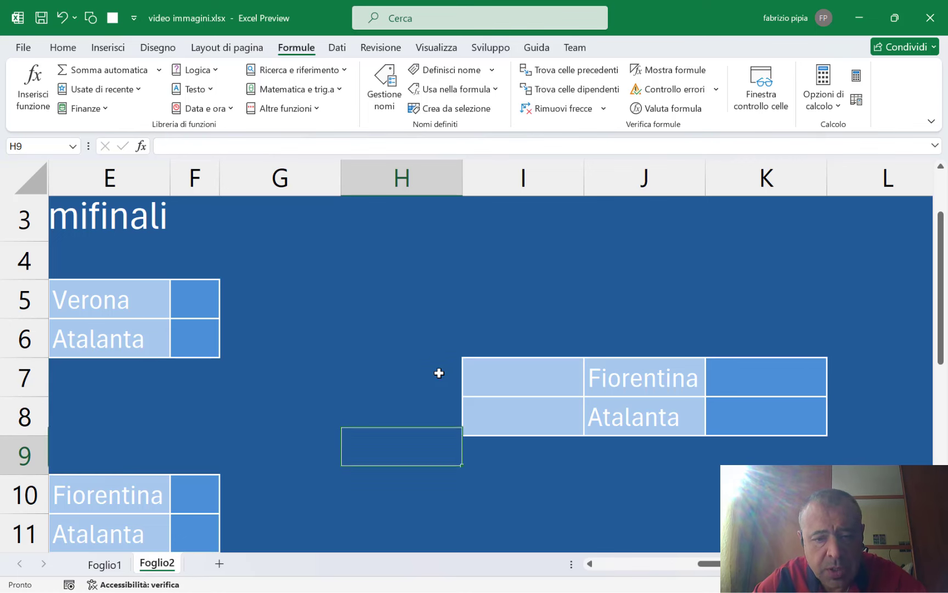
{"action": "left_click", "coordinate": [550, 384]}
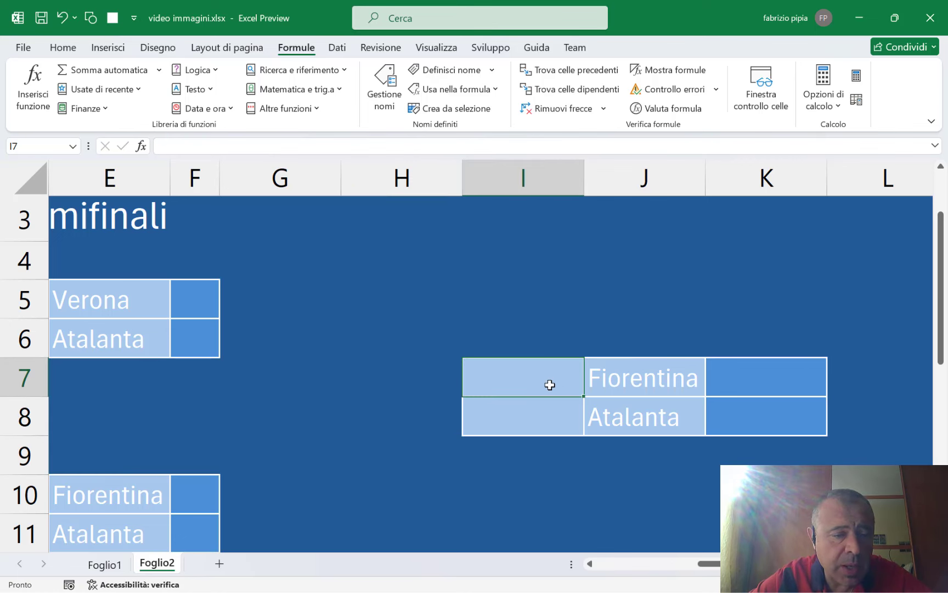
{"action": "scroll", "coordinate": [550, 385], "scroll_direction": "left", "scroll_amount": 3}
- Paste the Fiorentina logo into I7, resize columns H and I, and centre the logo
{"action": "left_click", "coordinate": [260, 494]}
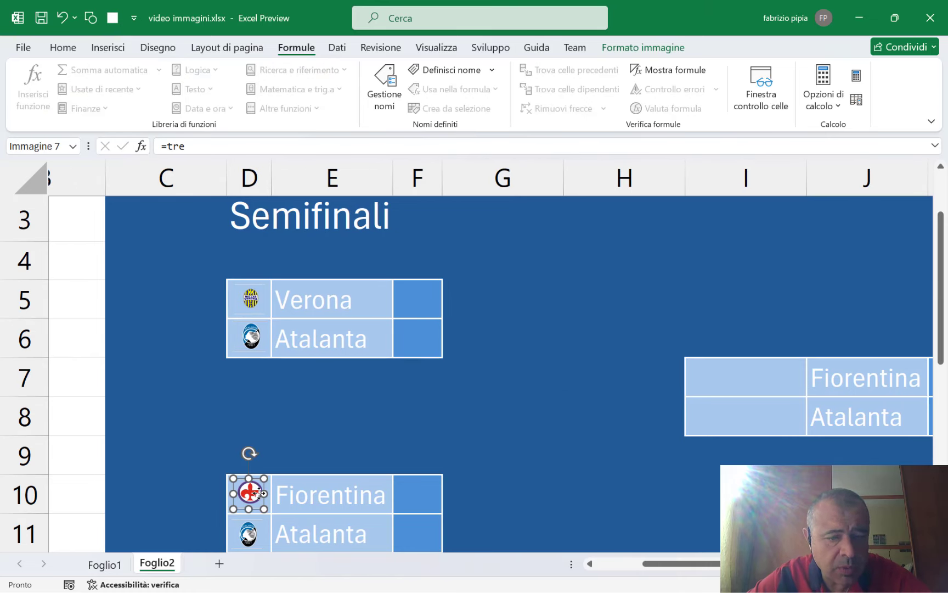
{"action": "left_click", "coordinate": [740, 371]}
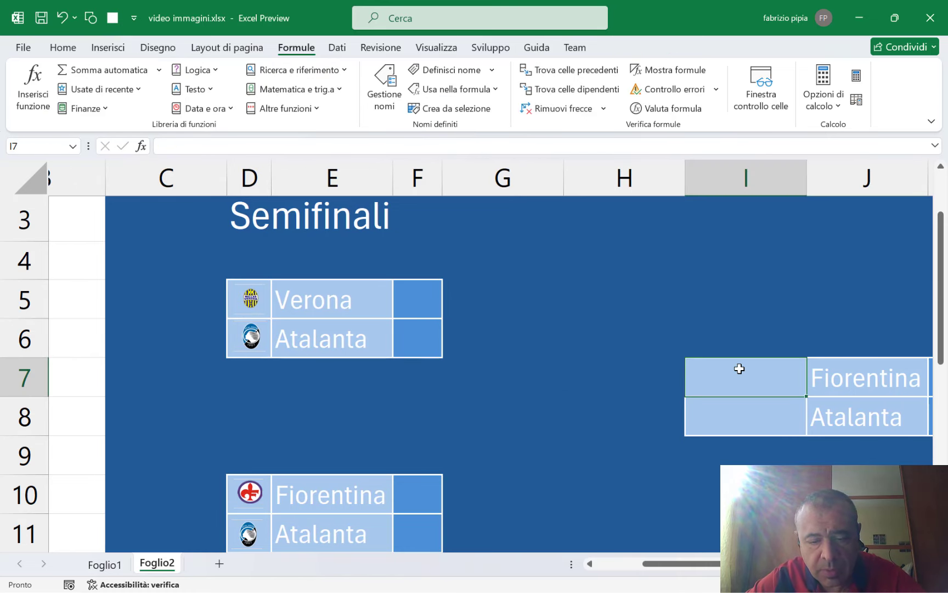
{"action": "key", "text": "ctrl+v"}
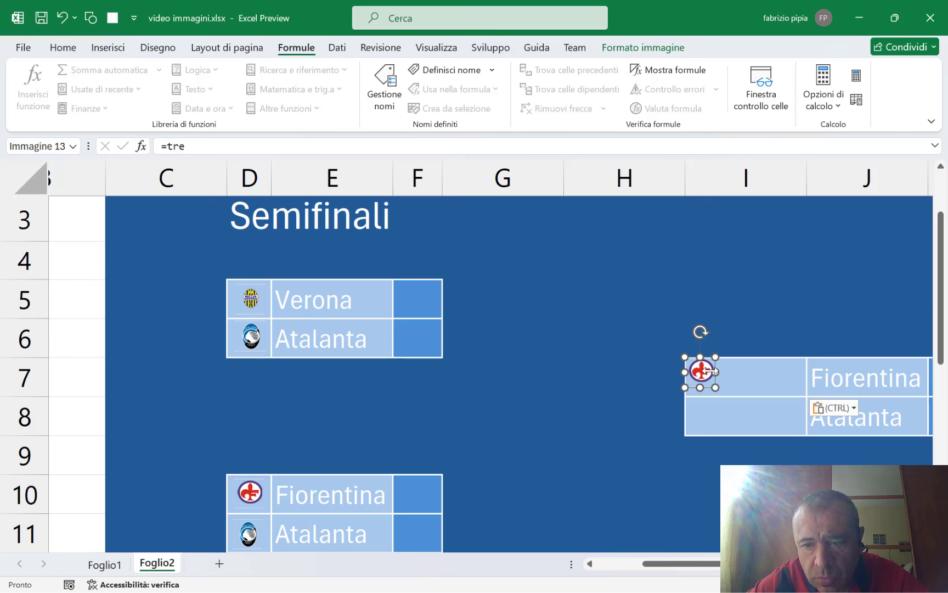
{"action": "left_click_drag", "start_coordinate": [703, 374], "coordinate": [744, 379]}
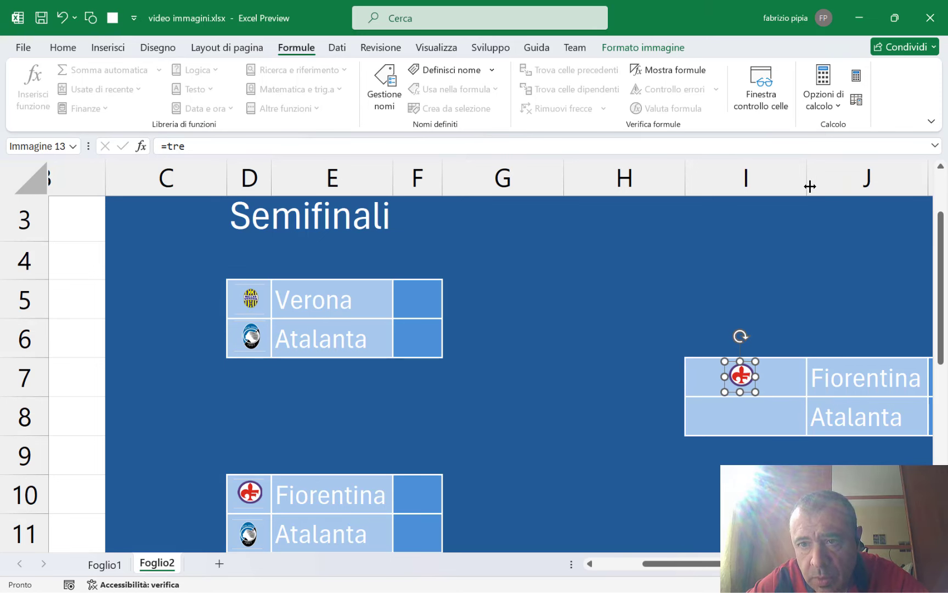
{"action": "left_click_drag", "start_coordinate": [810, 187], "coordinate": [766, 186]}
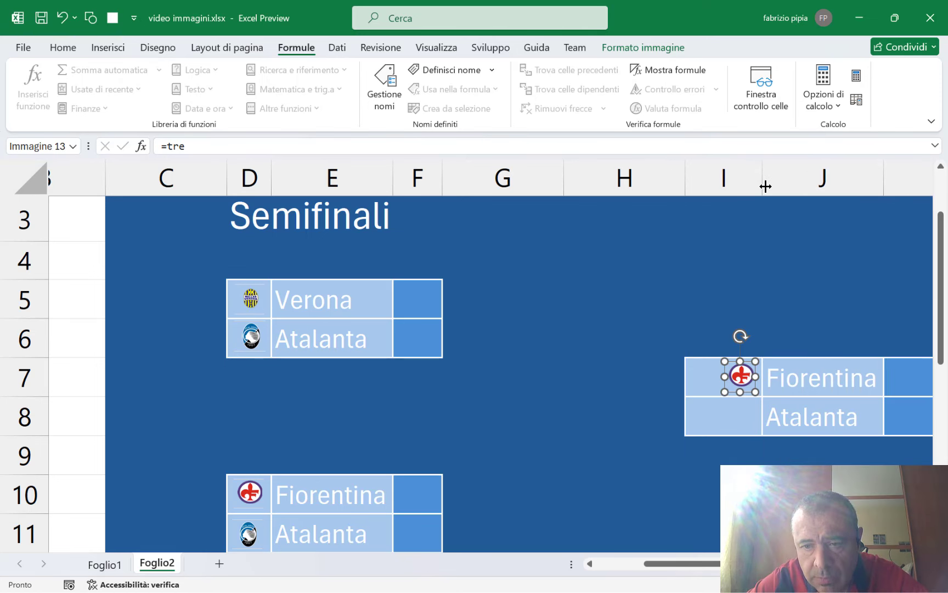
{"action": "left_click_drag", "start_coordinate": [685, 166], "coordinate": [714, 167]}
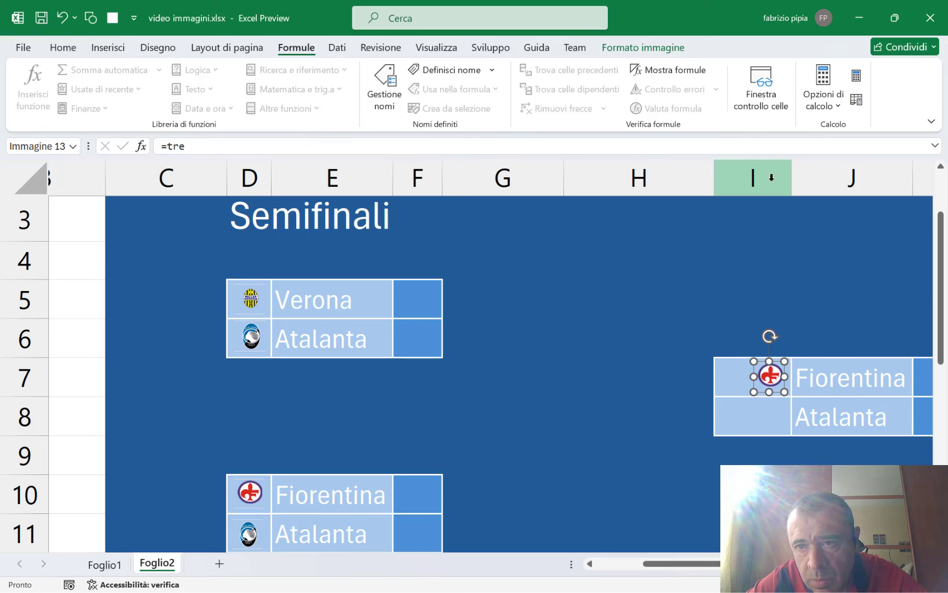
{"action": "left_click_drag", "start_coordinate": [791, 180], "coordinate": [775, 180]}
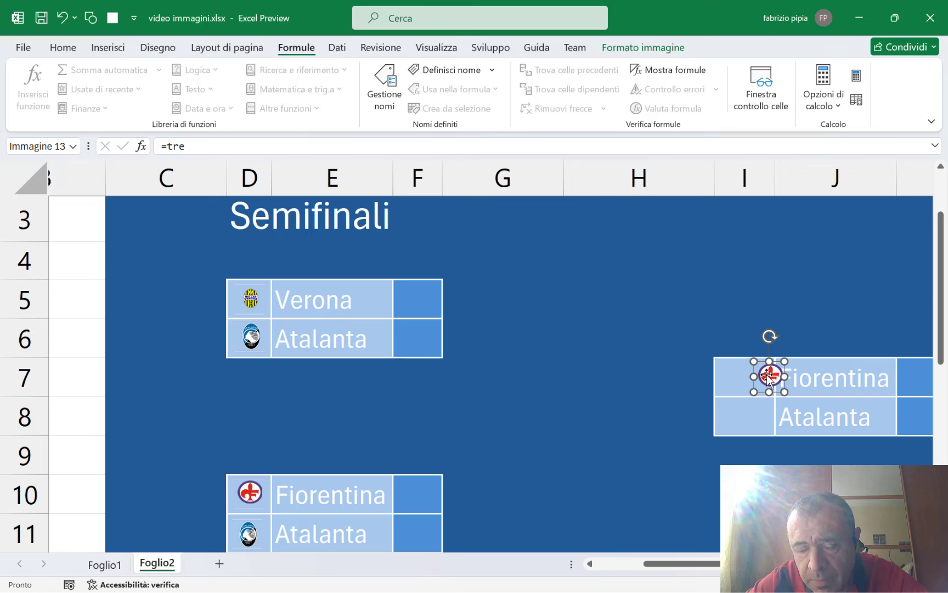
{"action": "left_click_drag", "start_coordinate": [769, 376], "coordinate": [740, 375]}
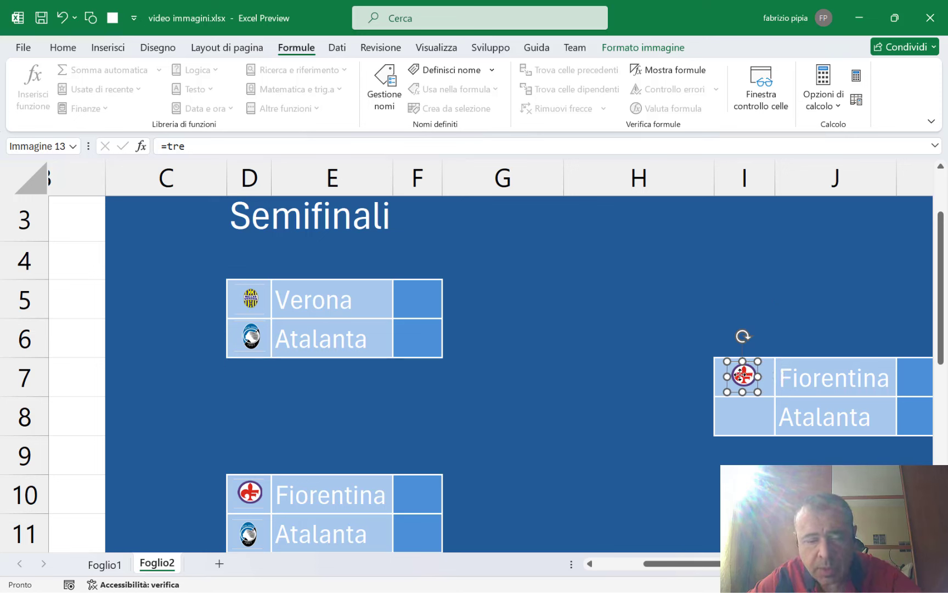
- Duplicate the Fiorentina logo into I8, the Atalanta row, and centre it
{"action": "key", "text": "ctrl+c"}
{"action": "key", "text": "ctrl+v"}
{"action": "mouse_move", "coordinate": [741, 374]}
{"action": "left_mouse_down"}
{"action": "mouse_move", "coordinate": [774, 406]}
{"action": "mouse_move", "coordinate": [742, 415]}
{"action": "left_mouse_up"}
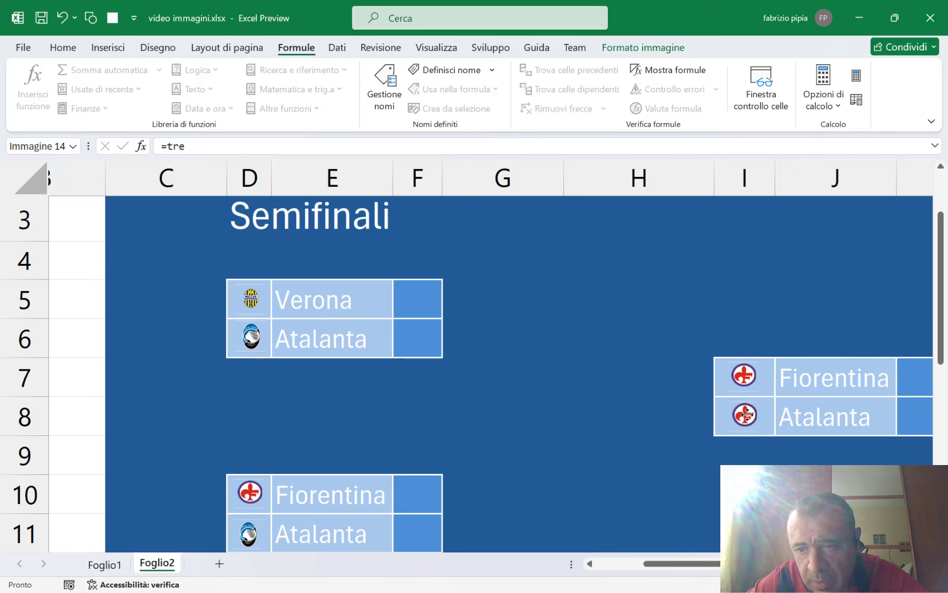
{"action": "left_click_drag", "start_coordinate": [742, 415], "coordinate": [747, 416]}
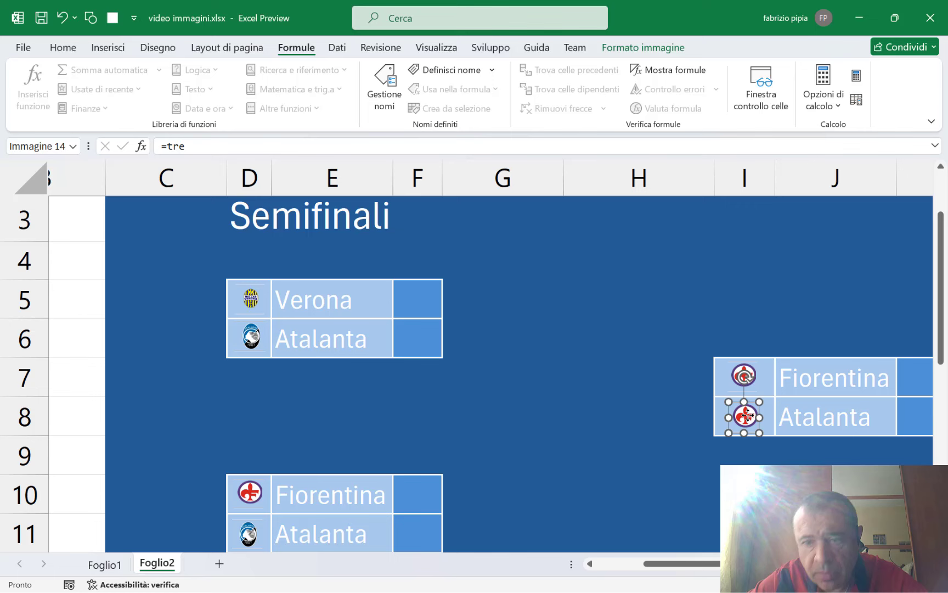
- Define the name 'cinque' as =INDIRETTO(Foglio2!$J$7)
{"action": "left_click", "coordinate": [395, 80]}
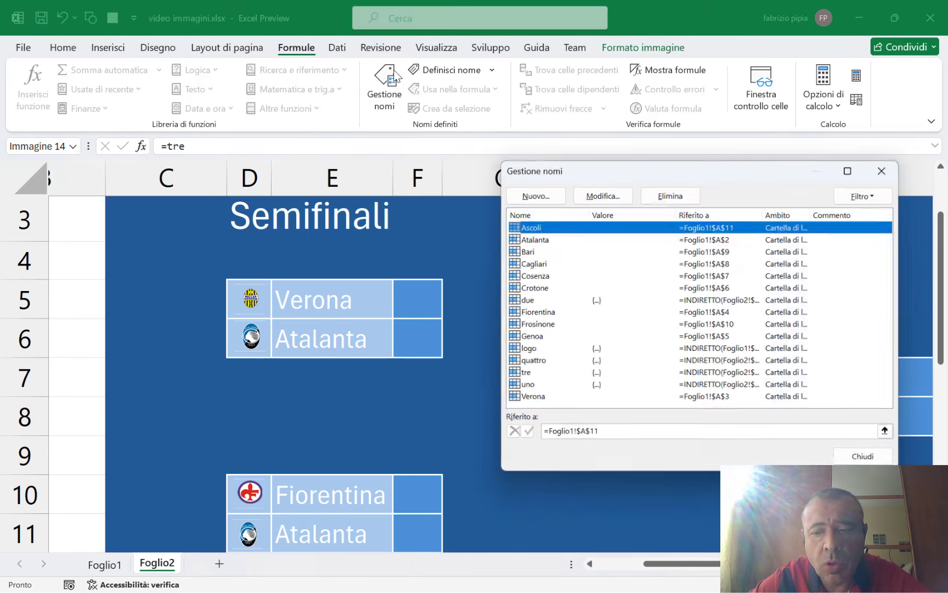
{"action": "left_click", "coordinate": [544, 195]}
{"action": "type", "text": "cin"}
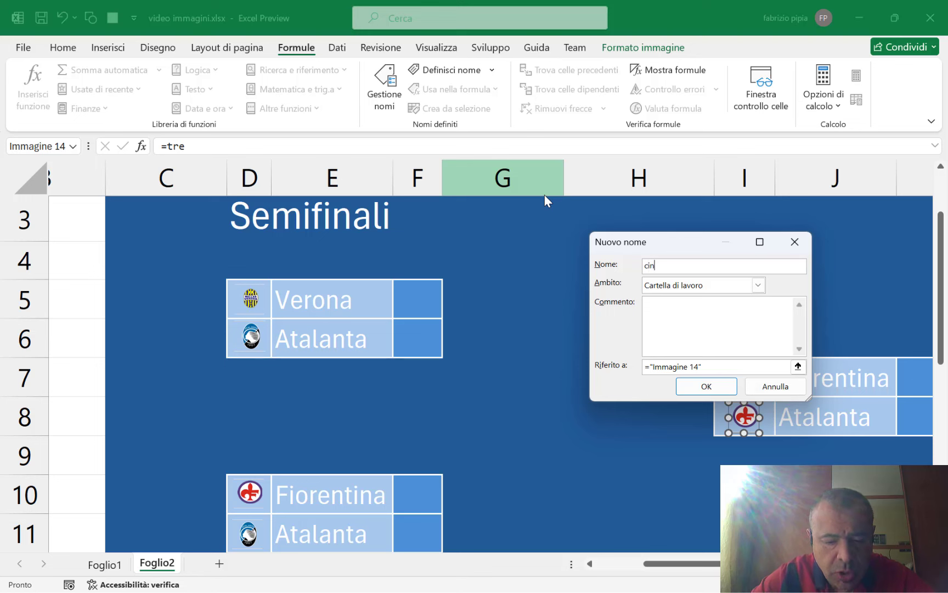
{"action": "type", "text": "que"}
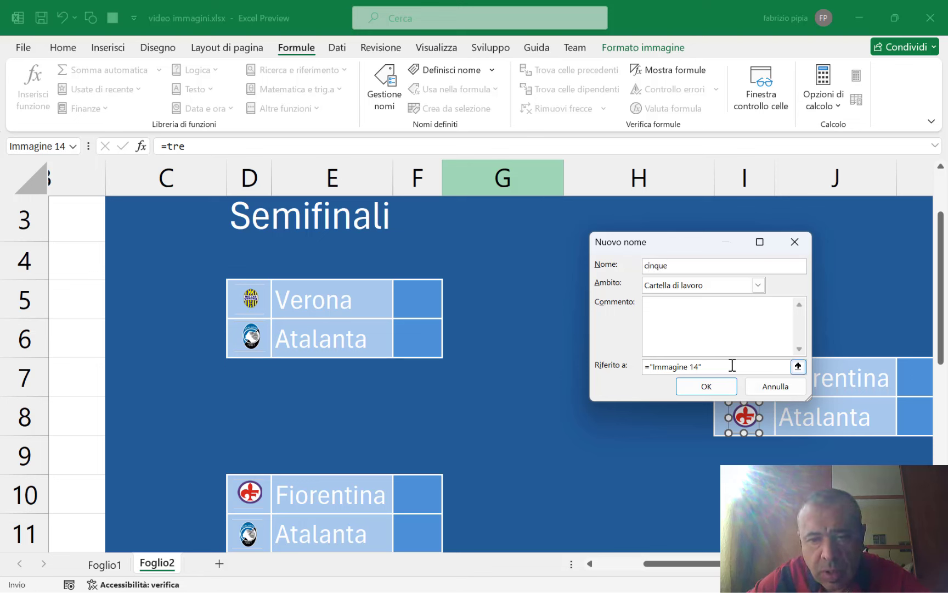
{"action": "left_click_drag", "start_coordinate": [688, 367], "coordinate": [702, 367]}
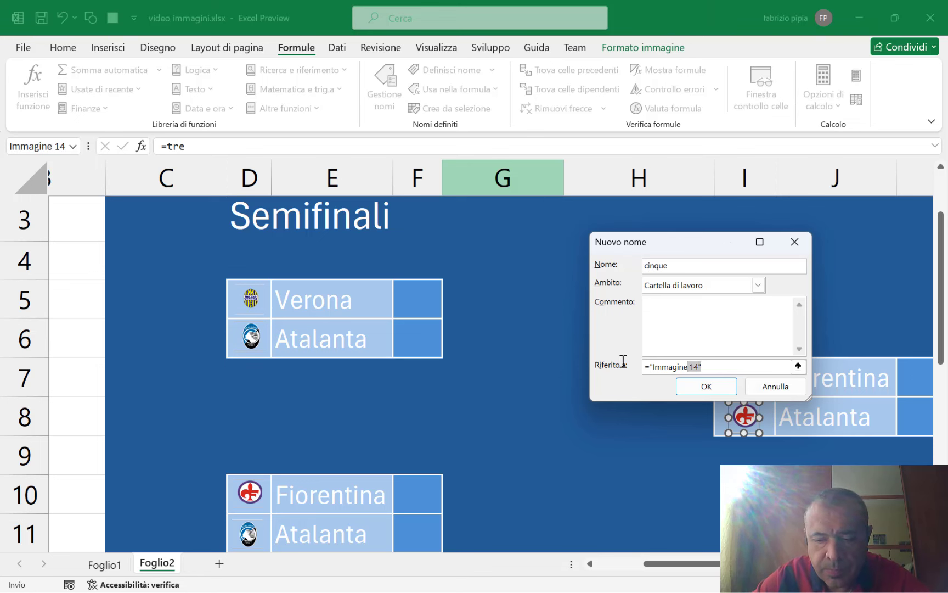
{"action": "key", "text": "BackSpace"}
{"action": "type", "text": "=indiretto"}
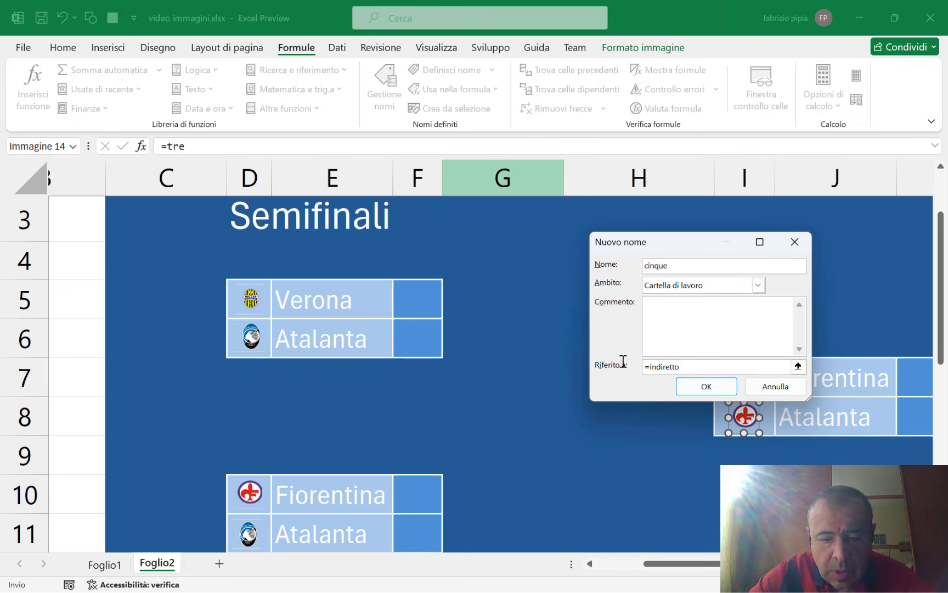
{"action": "type", "text": "("}
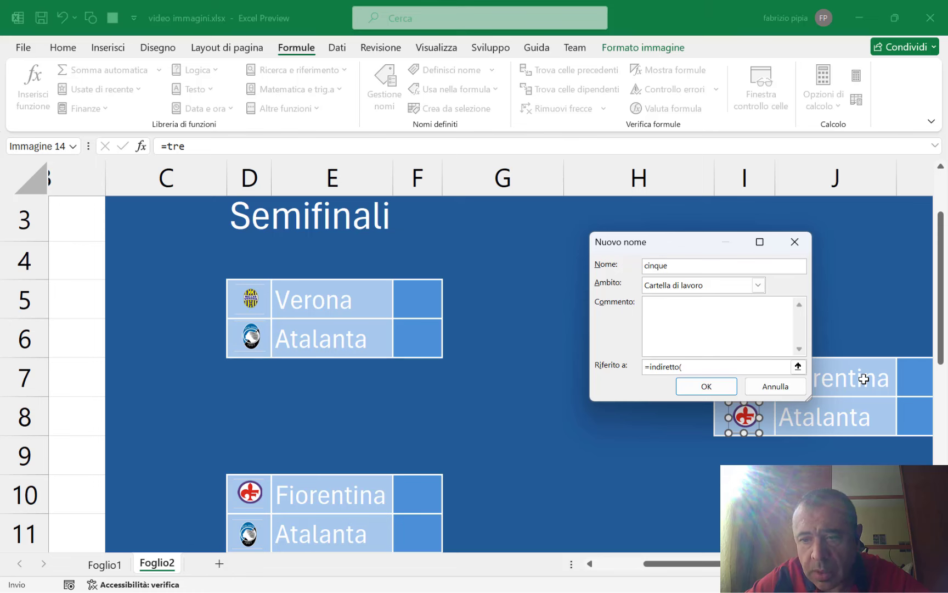
{"action": "left_click", "coordinate": [864, 379]}
{"action": "type", "text": ")"}
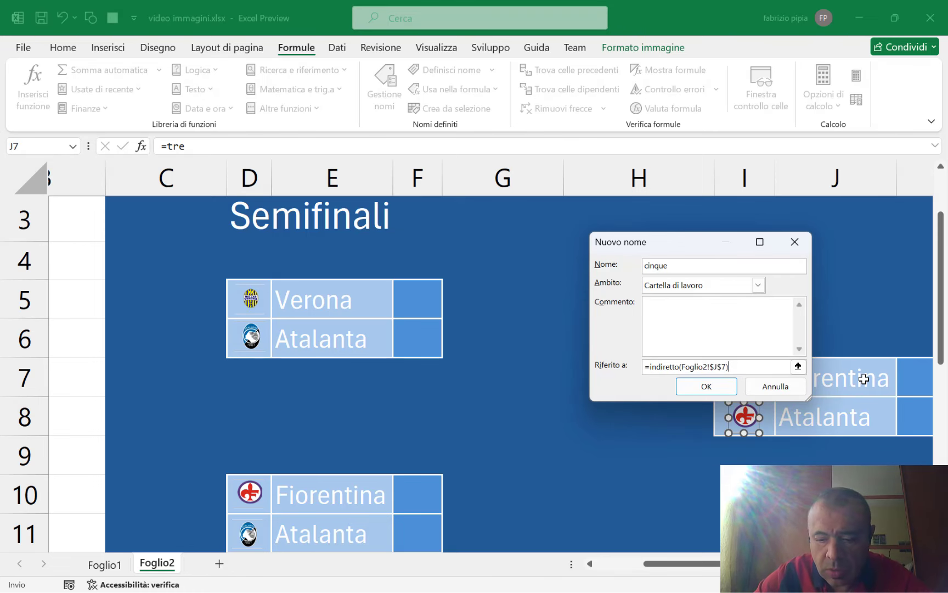
{"action": "key", "text": "Return"}
- Define the name 'sei' as =INDIRETTO(Foglio2!$J$8)
{"action": "left_click", "coordinate": [558, 195]}
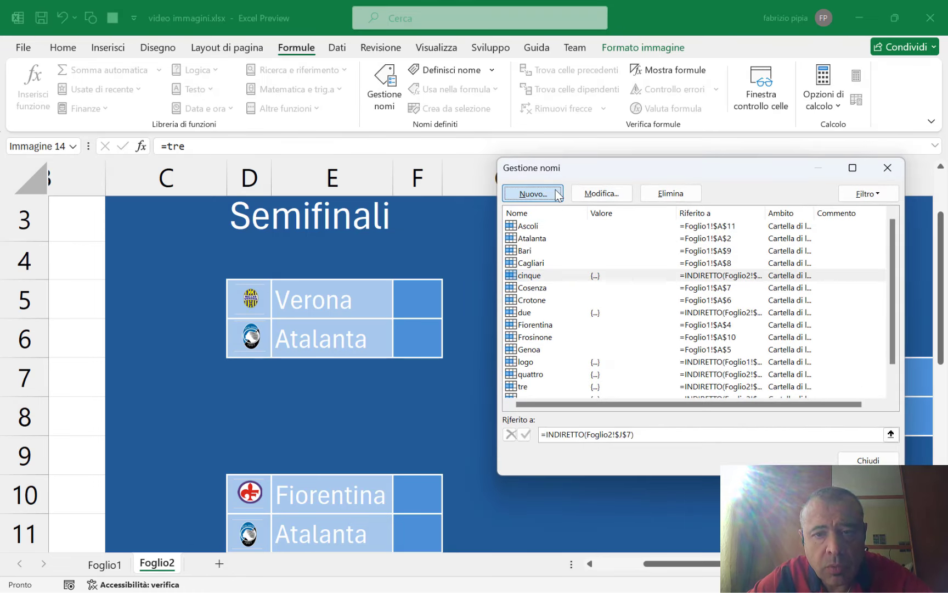
{"action": "type", "text": "sei"}
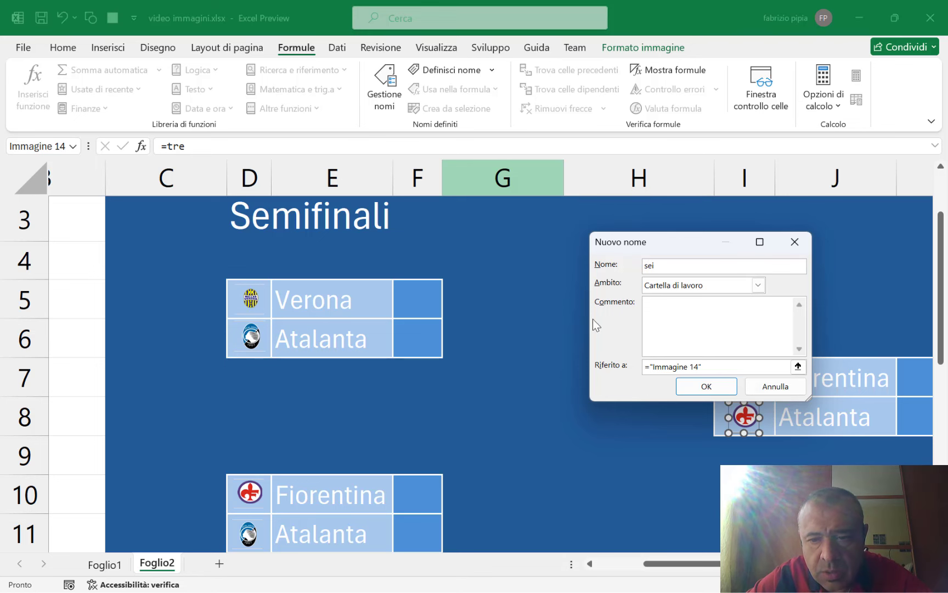
{"action": "key", "text": "shift+Tab"}
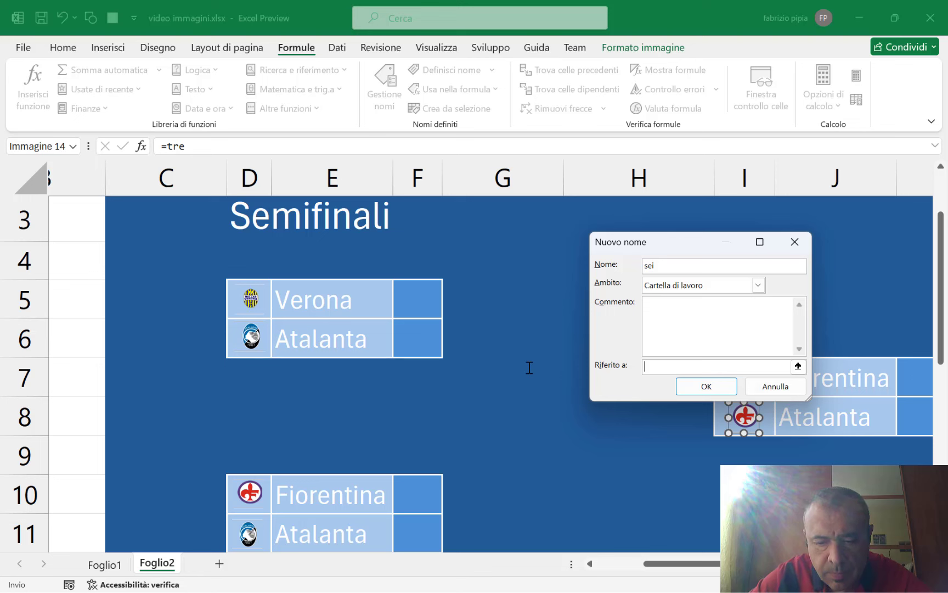
{"action": "type", "text": "=indiretto"}
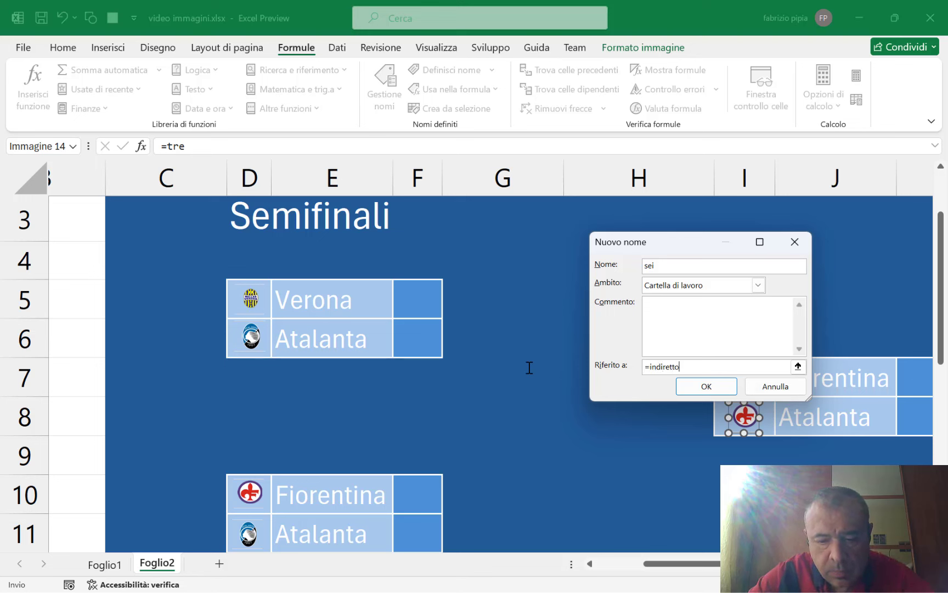
{"action": "type", "text": "("}
{"action": "left_click", "coordinate": [864, 423]}
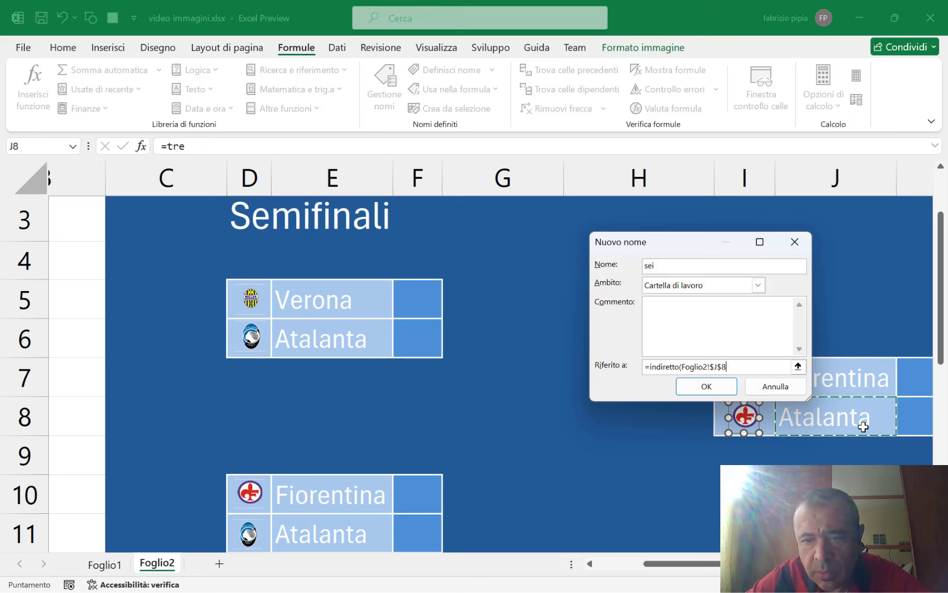
{"action": "type", "text": ")"}
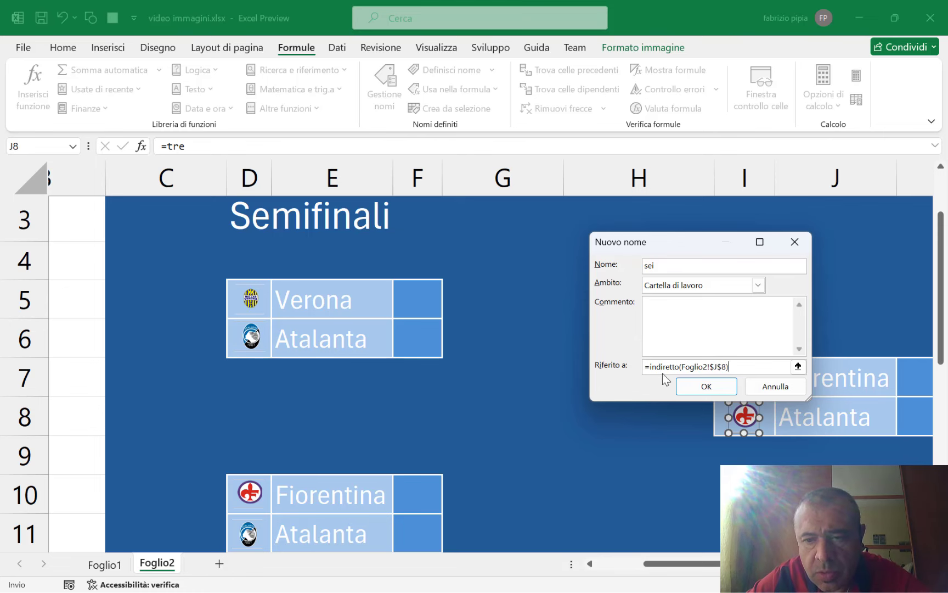
{"action": "left_click", "coordinate": [703, 387]}
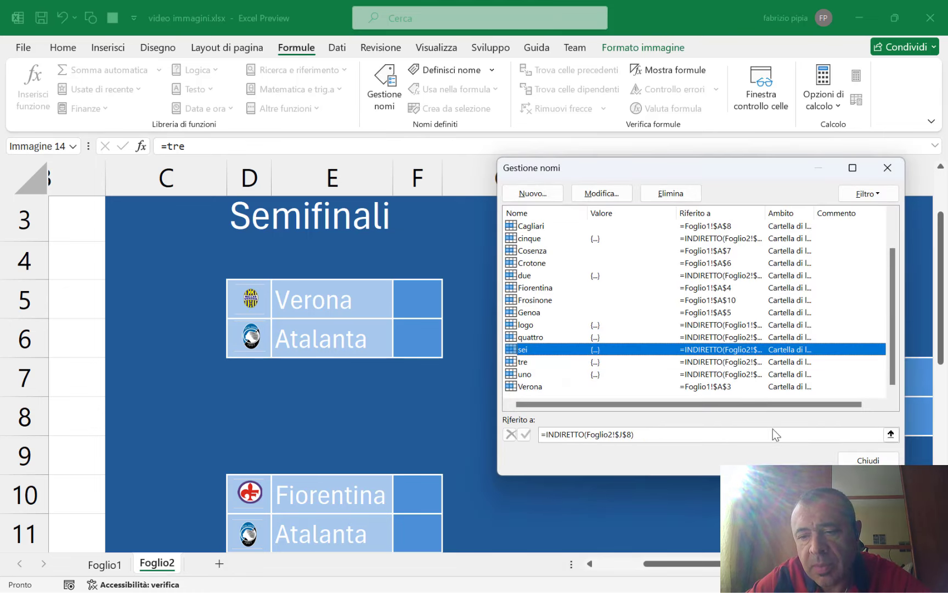
- Relink the I7 logo picture to =cinque and the I8 logo picture to =sei
{"action": "left_click", "coordinate": [868, 459]}
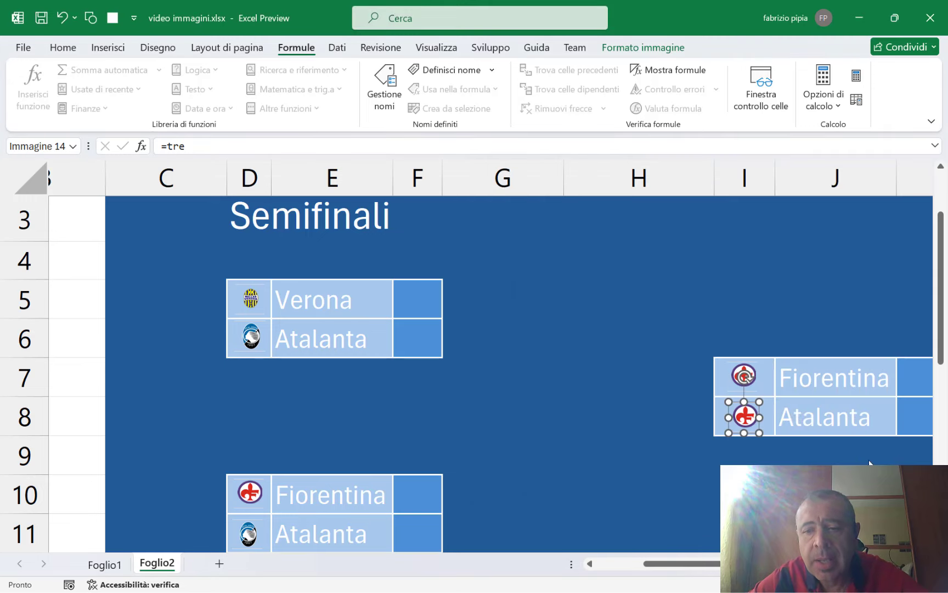
{"action": "left_click", "coordinate": [734, 376]}
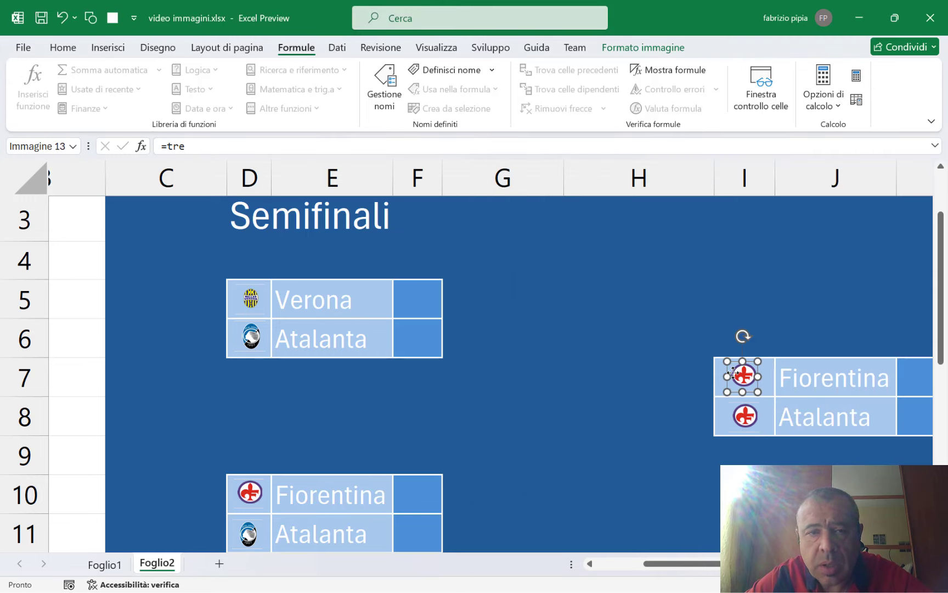
{"action": "left_click", "coordinate": [231, 144]}
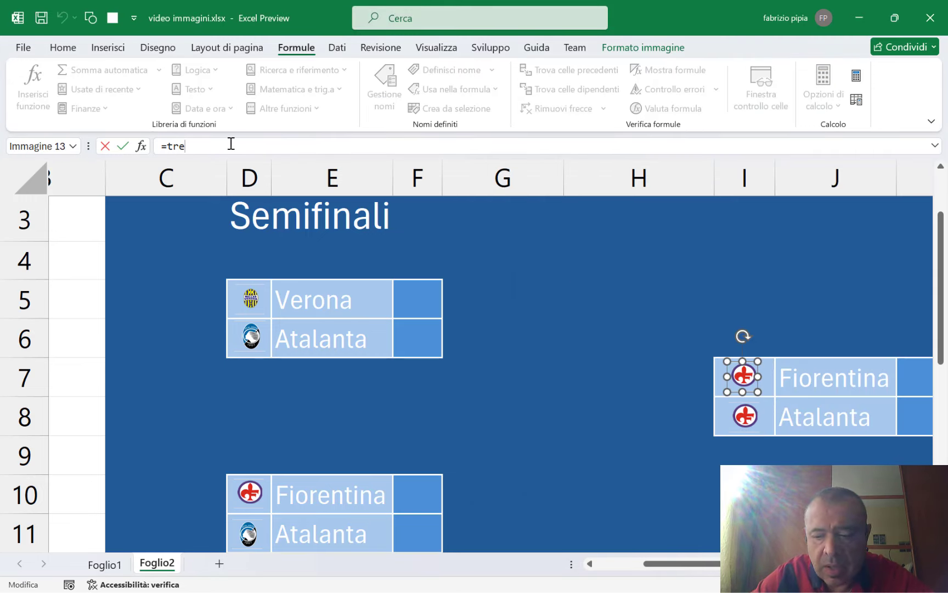
{"action": "key", "text": "BackSpace"}
{"action": "key", "text": "BackSpace"}
{"action": "key", "text": "BackSpace"}
{"action": "type", "text": "cinque"}
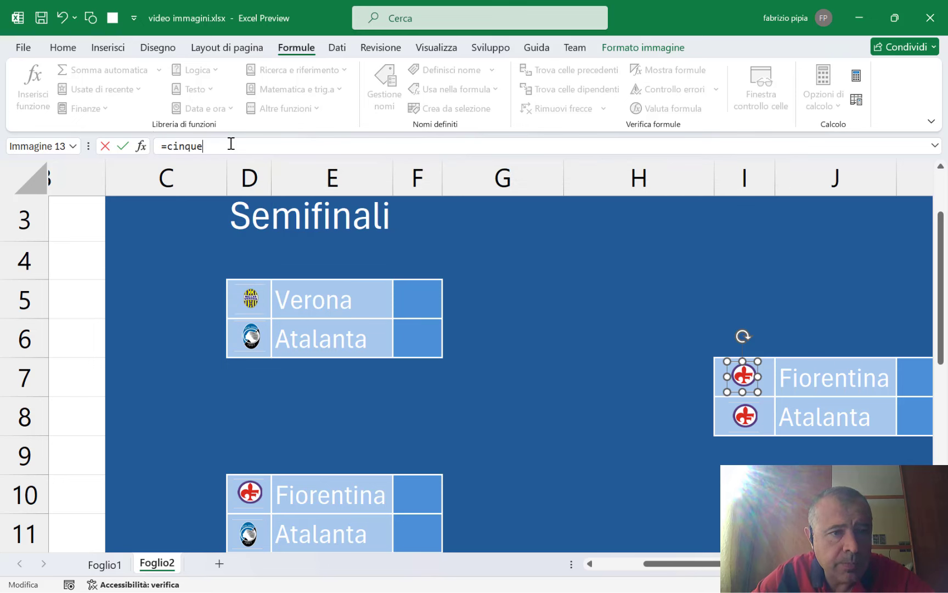
{"action": "key", "text": "Return"}
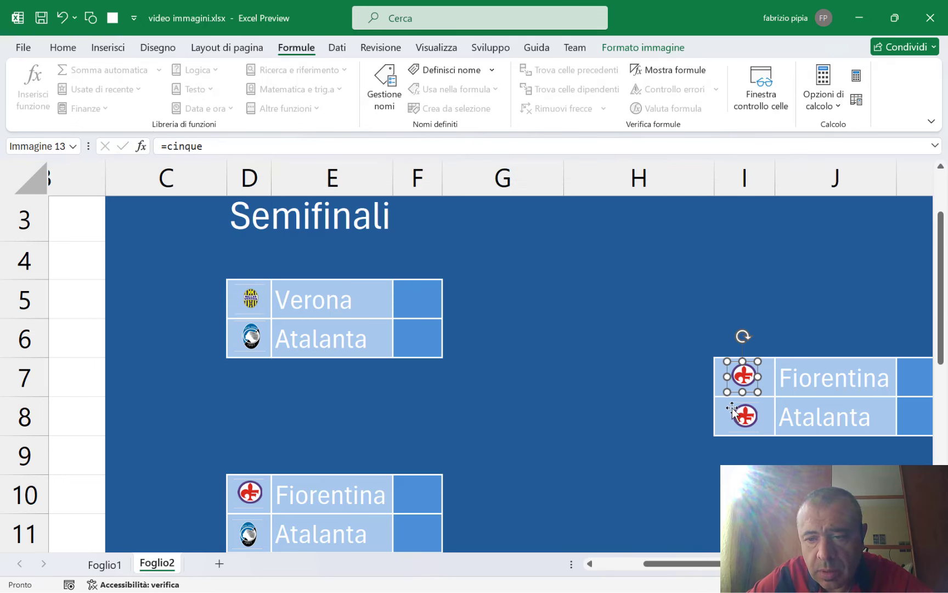
{"action": "left_click", "coordinate": [736, 415]}
{"action": "left_click", "coordinate": [211, 143]}
{"action": "type", "text": "=tre"}
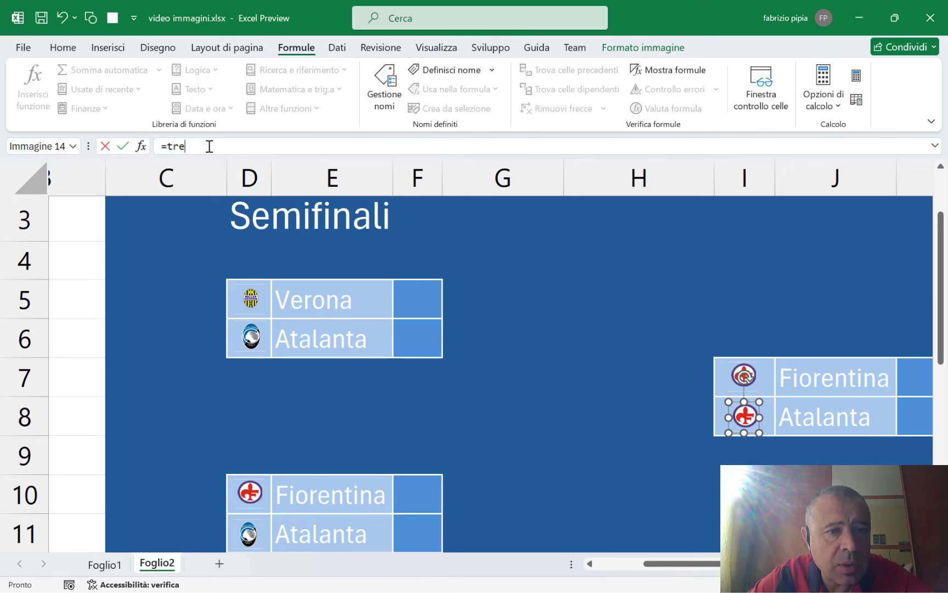
{"action": "left_click", "coordinate": [209, 144]}
{"action": "key", "text": "BackSpace"}
{"action": "key", "text": "BackSpace"}
{"action": "key", "text": "BackSpace"}
{"action": "type", "text": "sei"}
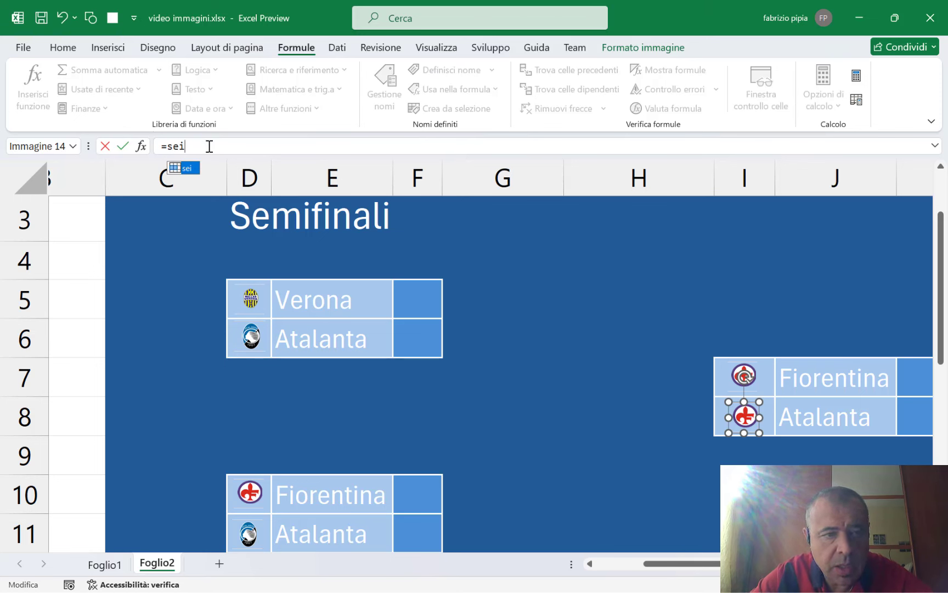
{"action": "key", "text": "Return"}
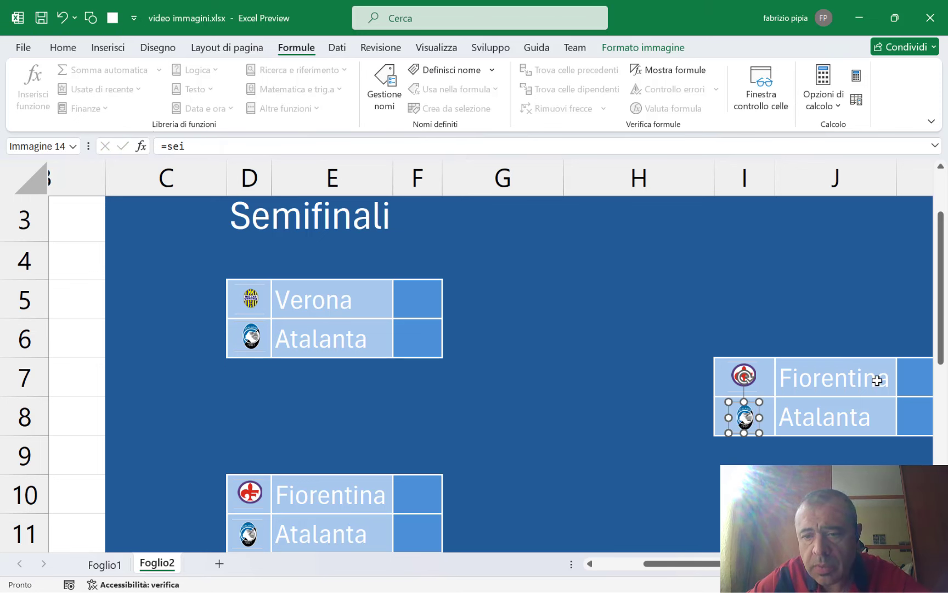
- Pick Verona from the J7 dropdown as the first finalist
{"action": "left_click", "coordinate": [876, 380]}
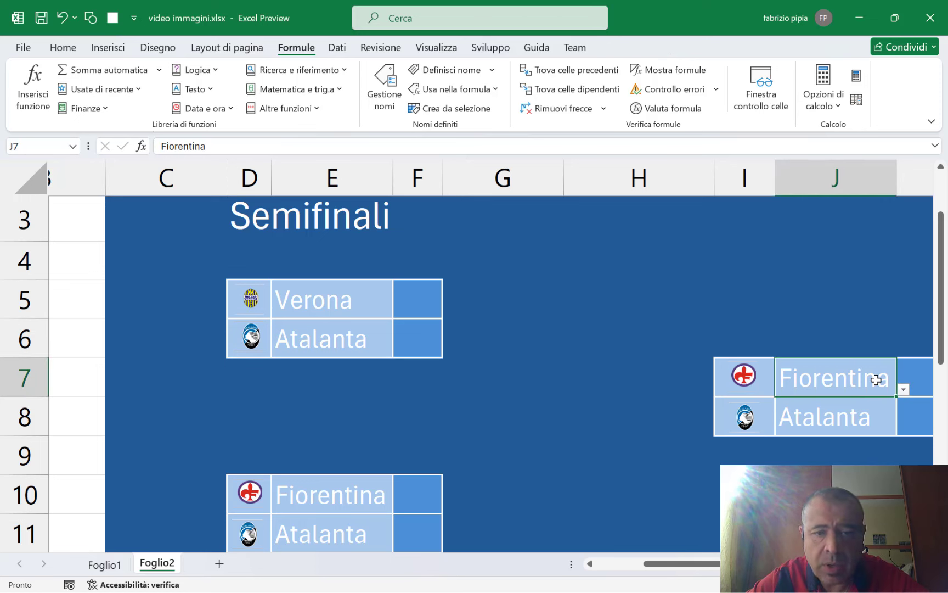
{"action": "left_click", "coordinate": [905, 391]}
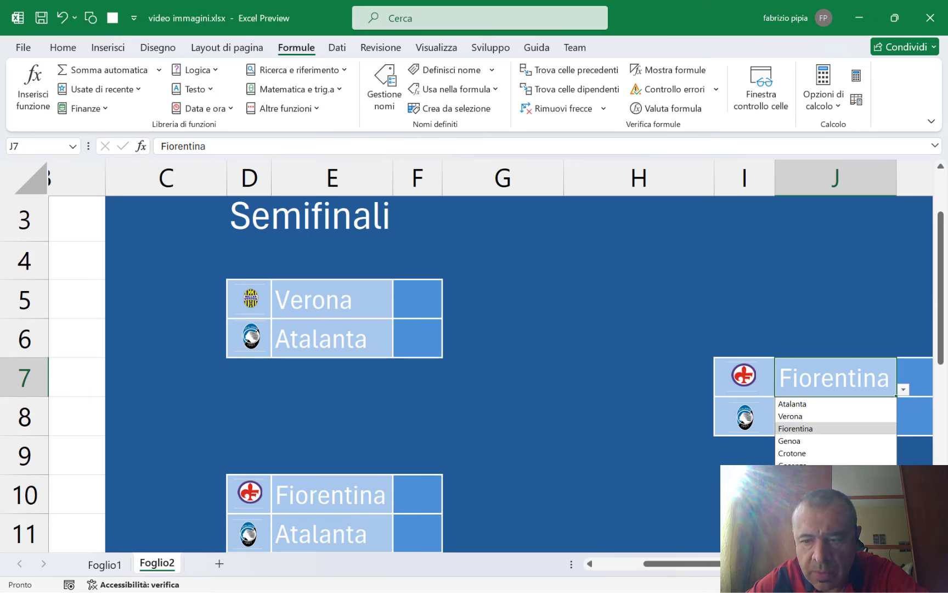
{"action": "left_click", "coordinate": [827, 413]}
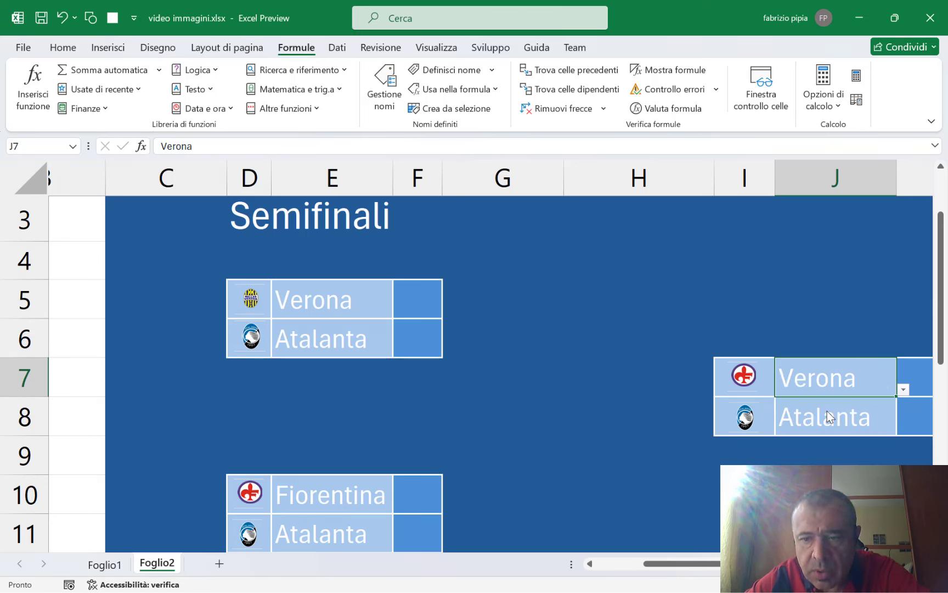
{"action": "left_click", "coordinate": [877, 419]}
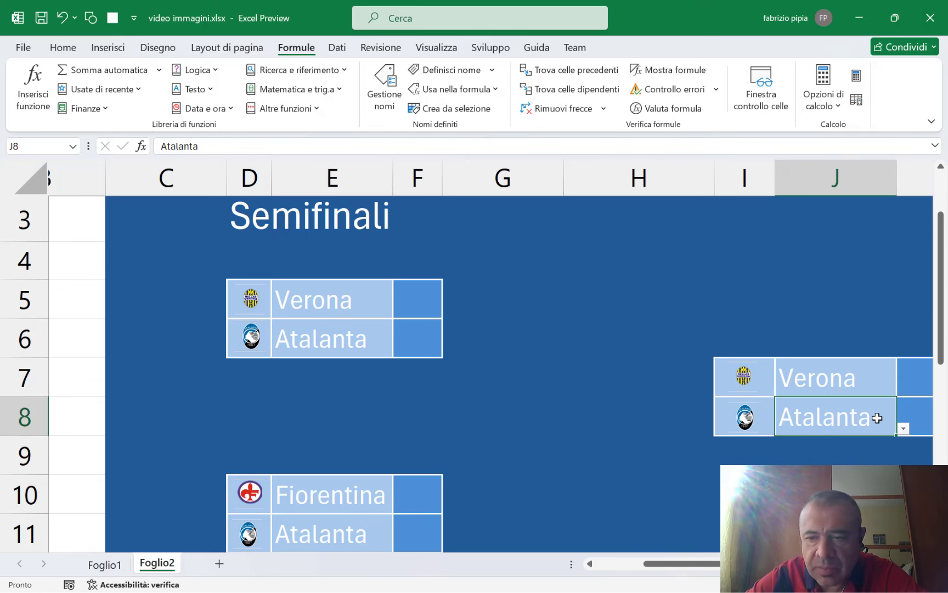
{"action": "left_click", "coordinate": [904, 428]}
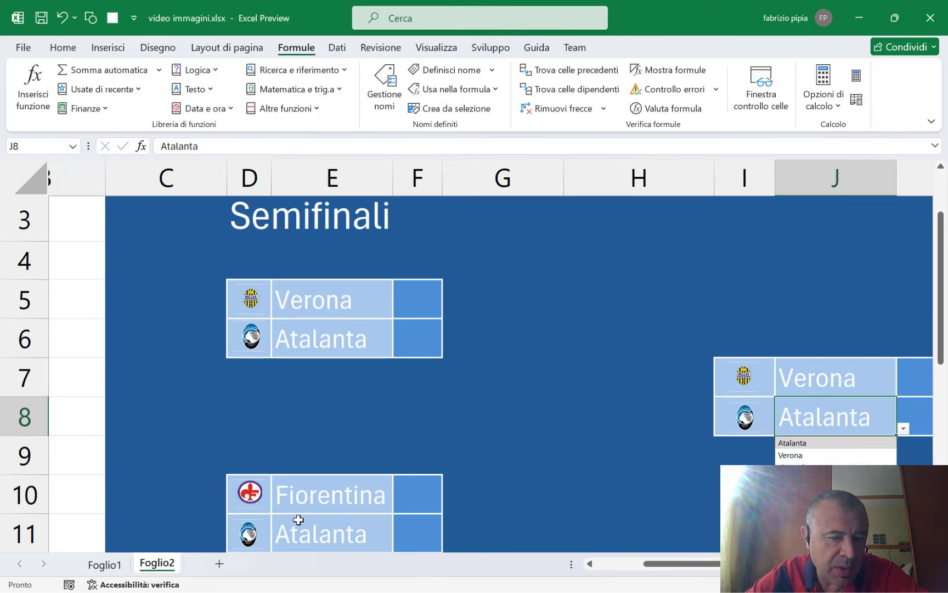
- Set E11 to Genoa as the second semifinal opponent
{"action": "left_click", "coordinate": [321, 534]}
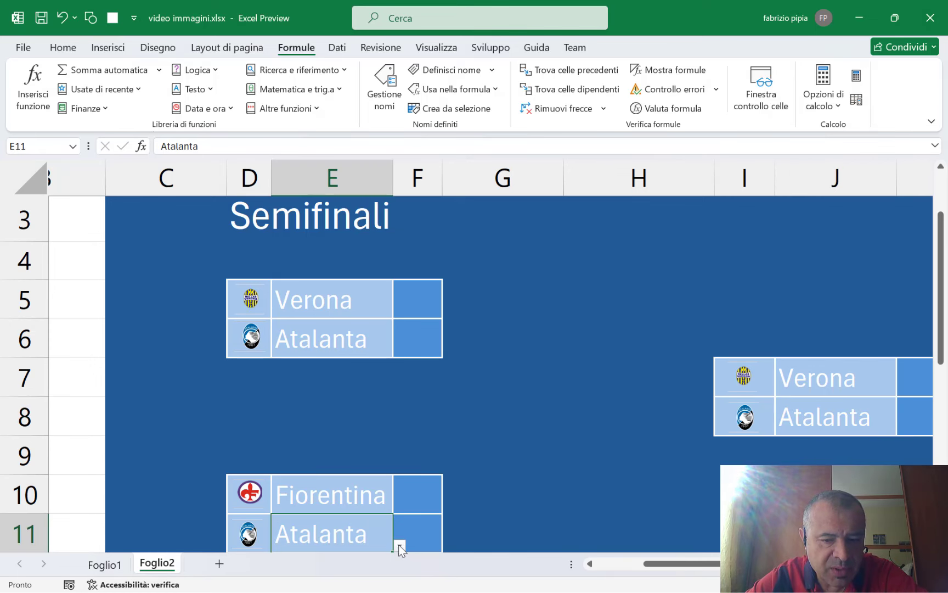
{"action": "scroll", "coordinate": [534, 432], "scroll_direction": "down", "scroll_amount": 1}
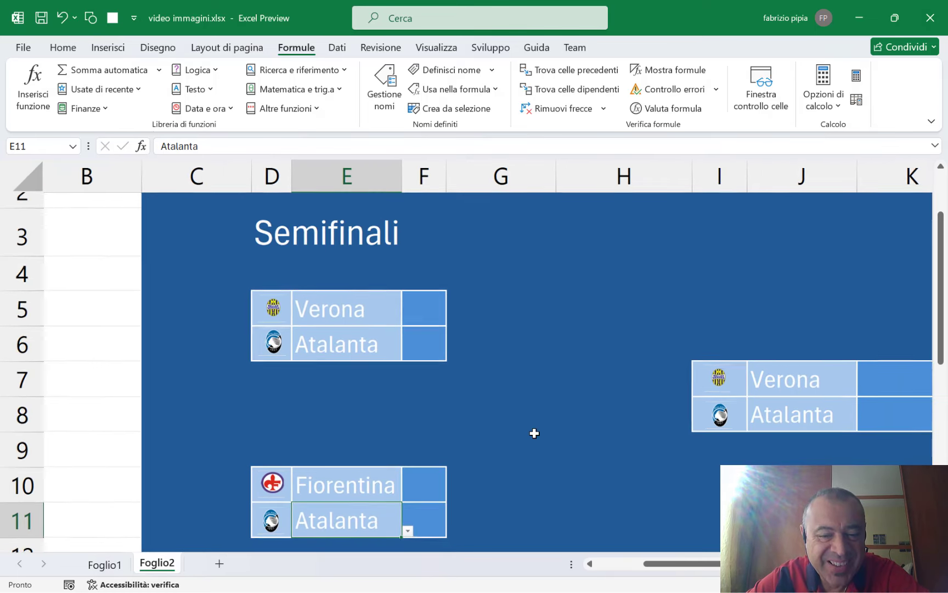
{"action": "left_click", "coordinate": [409, 530]}
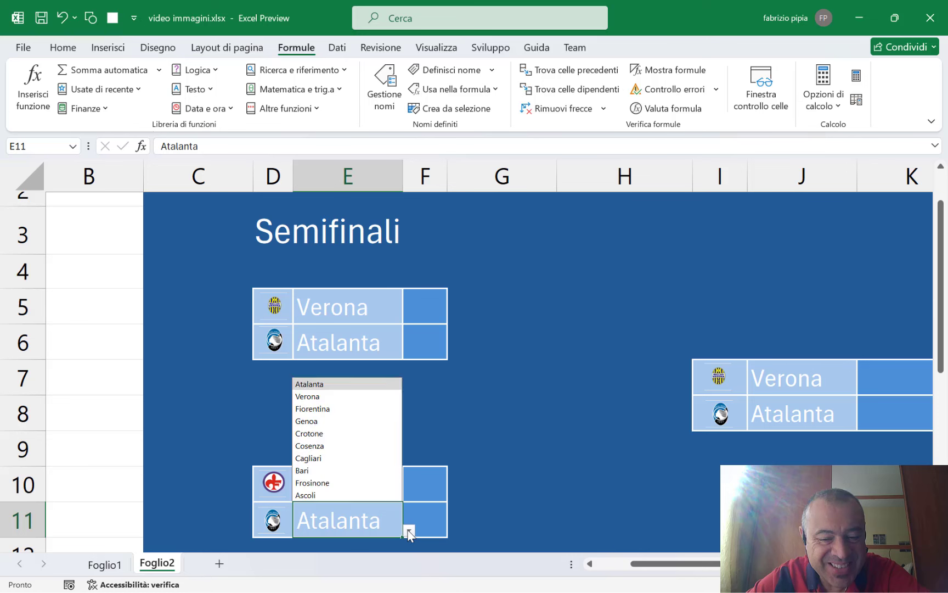
{"action": "left_click", "coordinate": [339, 422]}
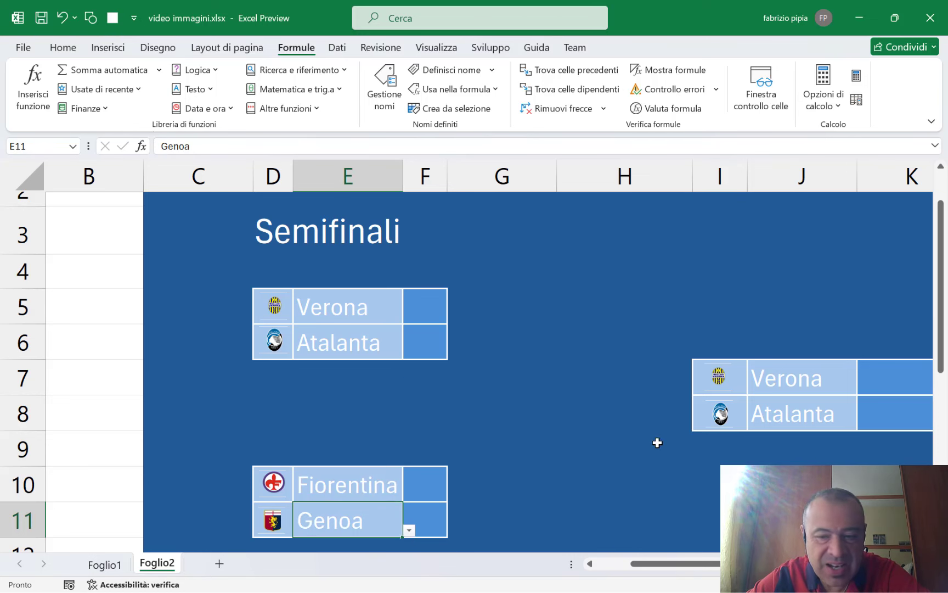
- Choose Fiorentina from the J8 dropdown as the second finalist
{"action": "left_click", "coordinate": [807, 410]}
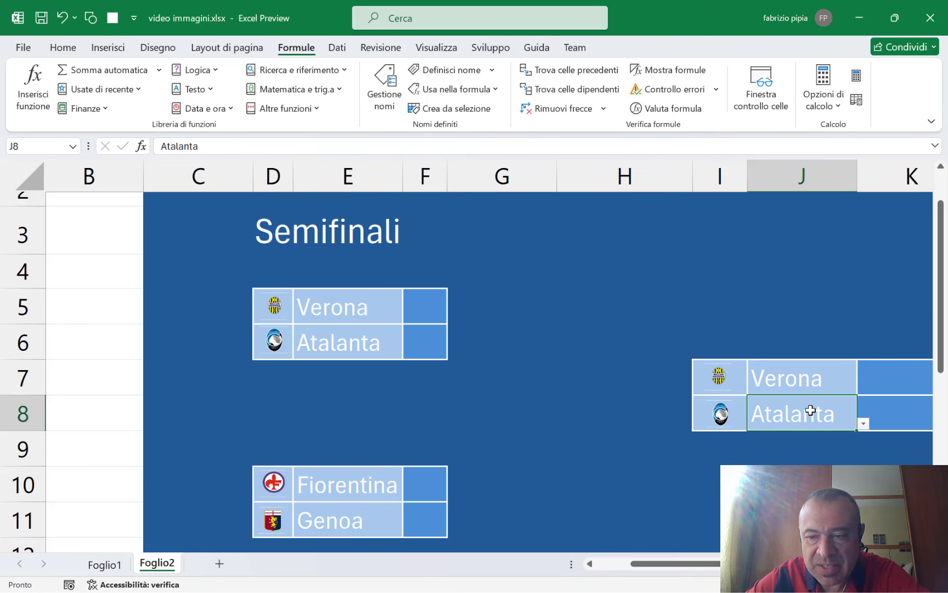
{"action": "left_click", "coordinate": [863, 423]}
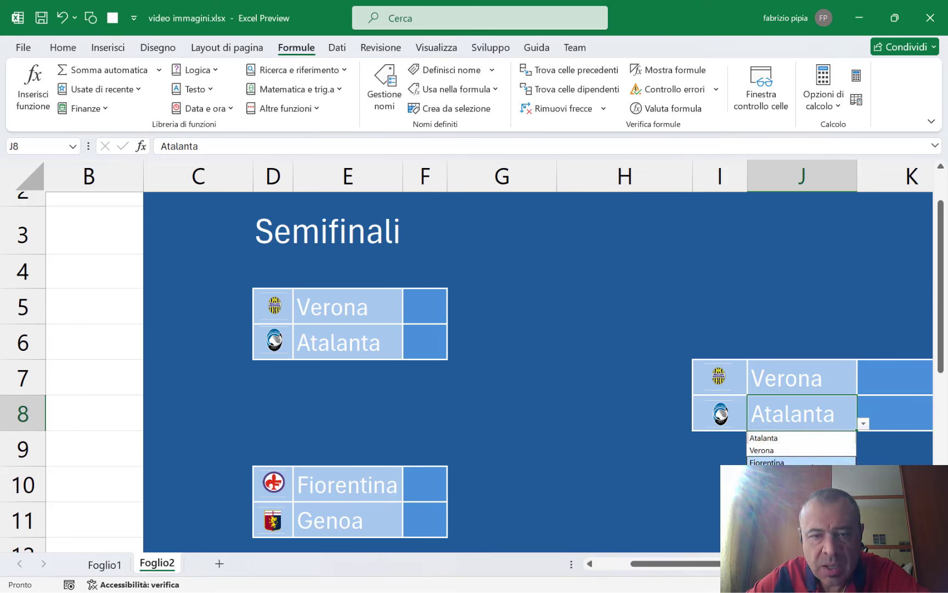
{"action": "left_click", "coordinate": [779, 463]}
{"action": "left_click", "coordinate": [431, 305]}
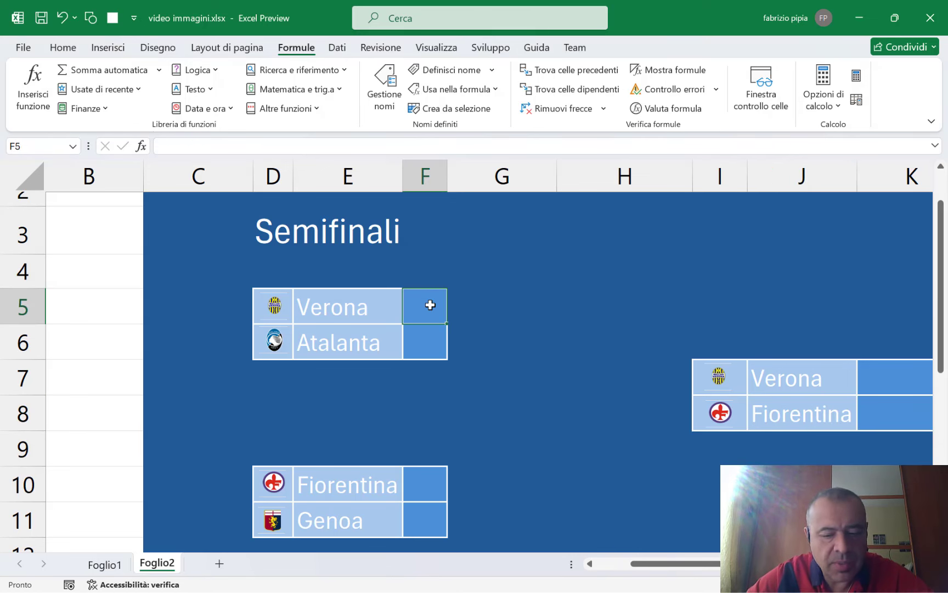
- Enter semifinal scores 3 and 0 in F5:F6, and 2 and 1 in F10:F11
{"action": "type", "text": "3"}
{"action": "key", "text": "Return"}
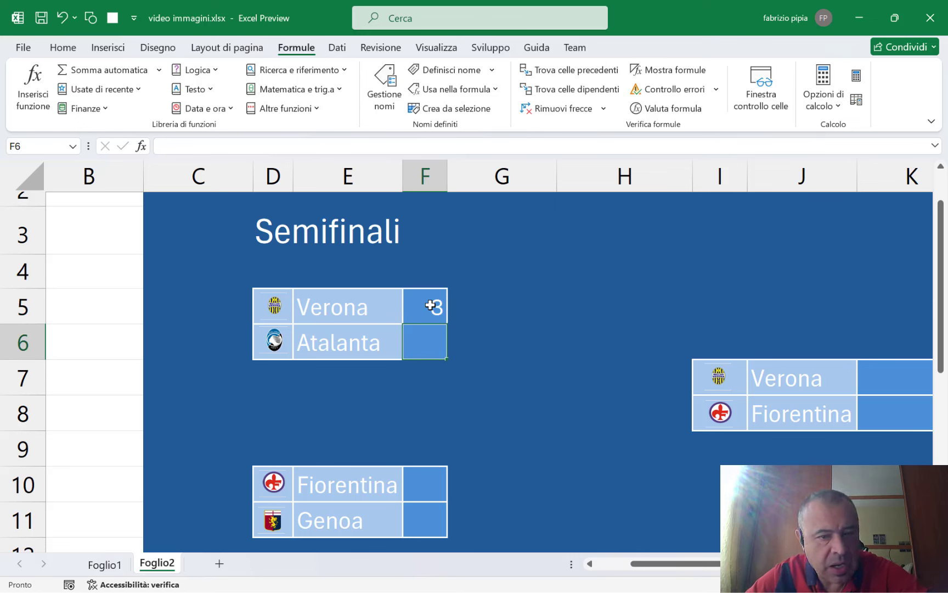
{"action": "type", "text": "0"}
{"action": "key", "text": "Return"}
{"action": "key", "text": "Return"}
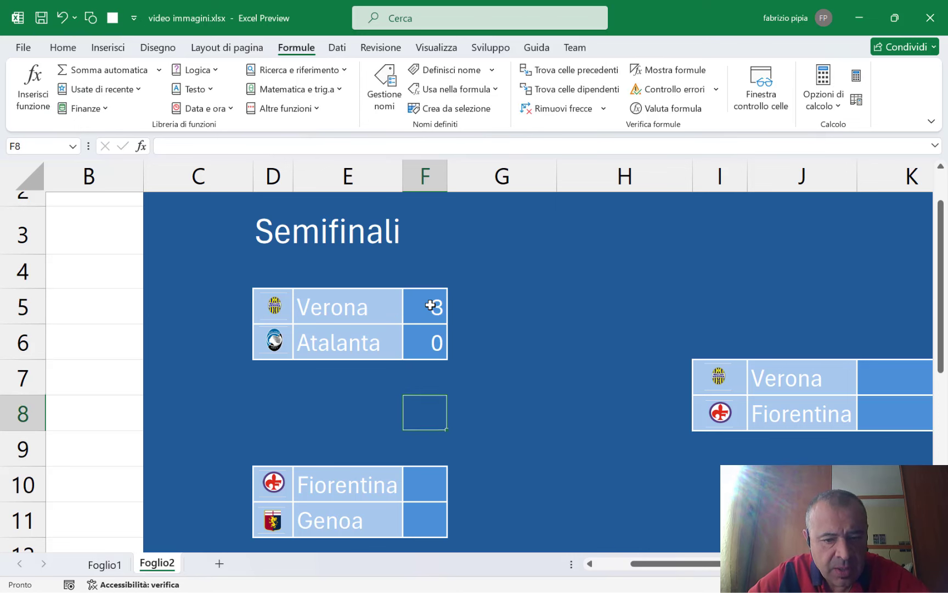
{"action": "key", "text": "Return"}
{"action": "key", "text": "Return"}
{"action": "type", "text": "2"}
{"action": "key", "text": "Return"}
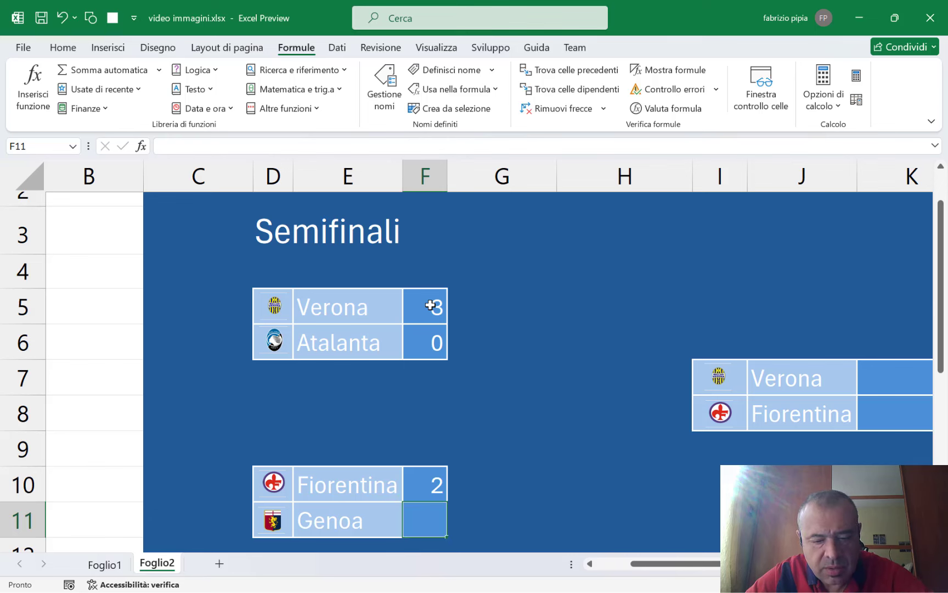
{"action": "type", "text": "1"}
{"action": "key", "text": "Tab"}
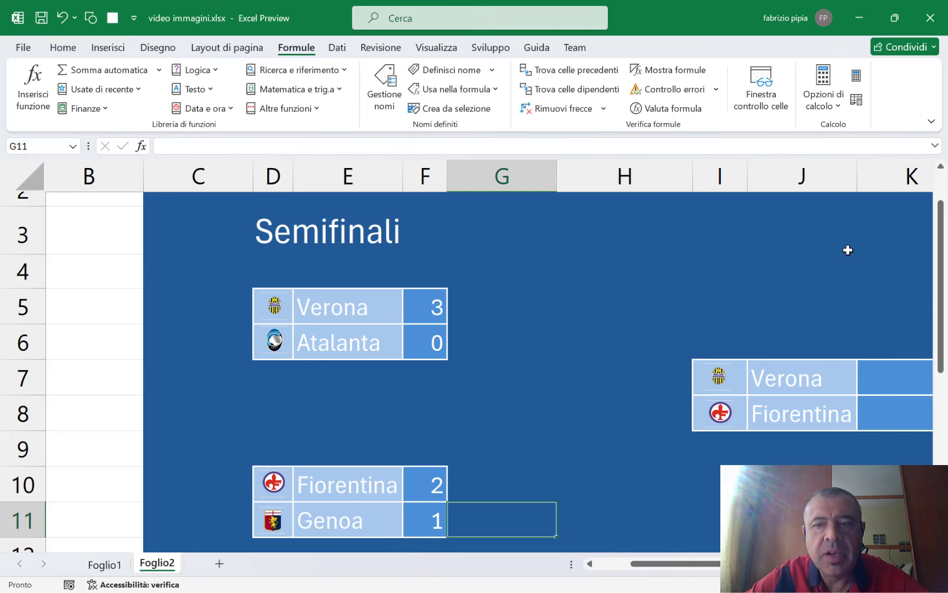
- Copy the Semifinali title from D3 to I3 and merge and center it across I3:K3
{"action": "left_click", "coordinate": [276, 234]}
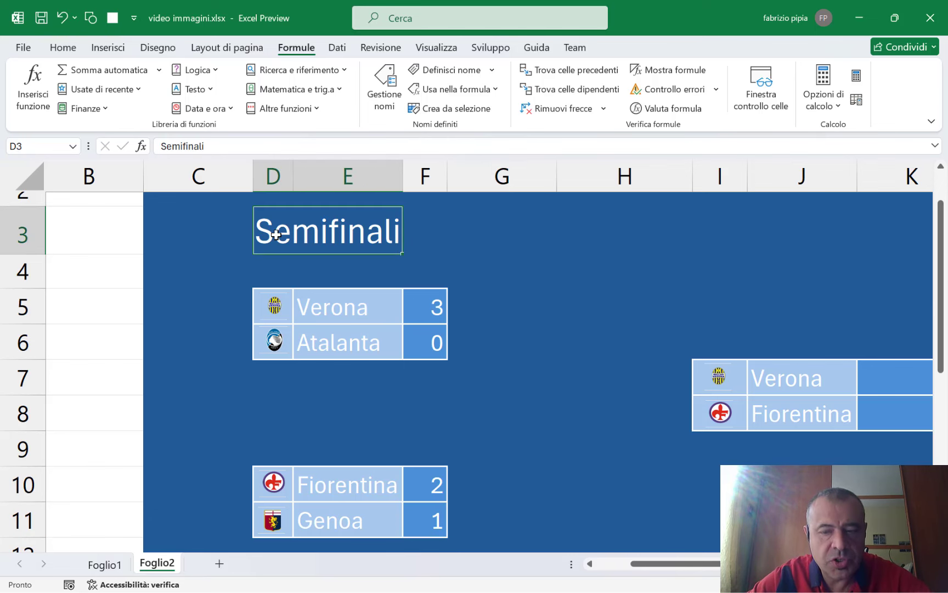
{"action": "key", "text": "ctrl+c"}
{"action": "left_click", "coordinate": [743, 223]}
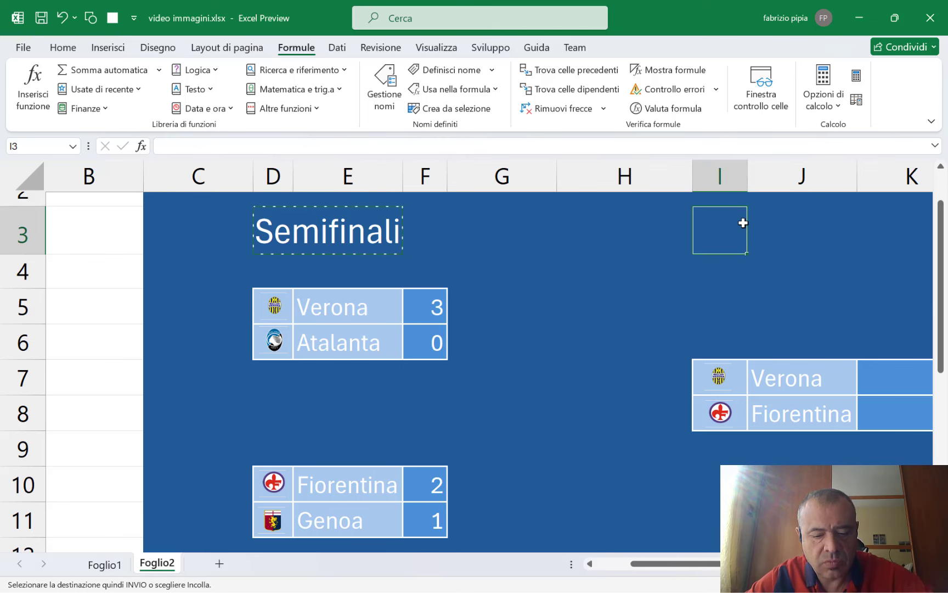
{"action": "key", "text": "ctrl+v"}
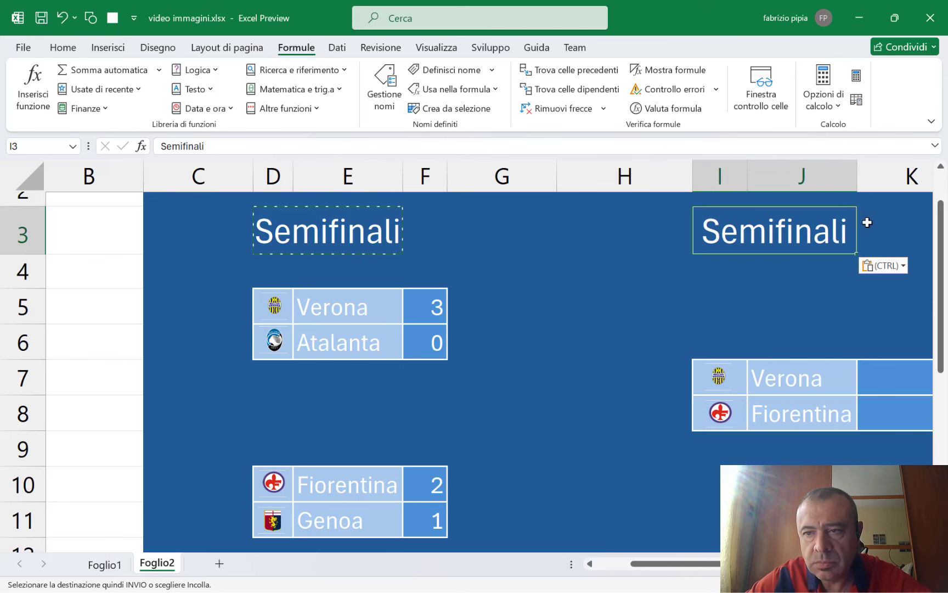
{"action": "left_click", "coordinate": [867, 222], "text": "shift"}
{"action": "scroll", "coordinate": [741, 373], "scroll_direction": "right", "scroll_amount": 3}
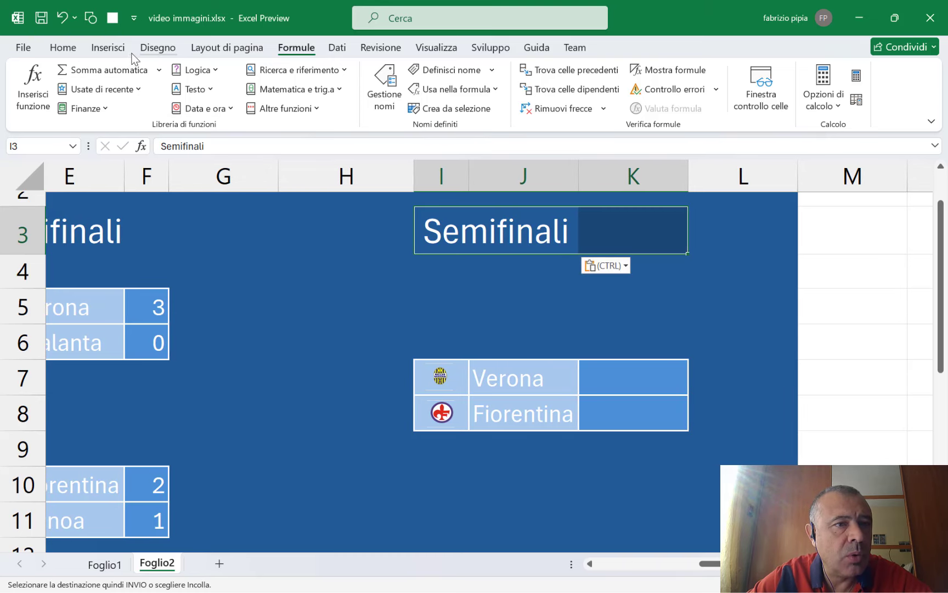
{"action": "left_click", "coordinate": [63, 49]}
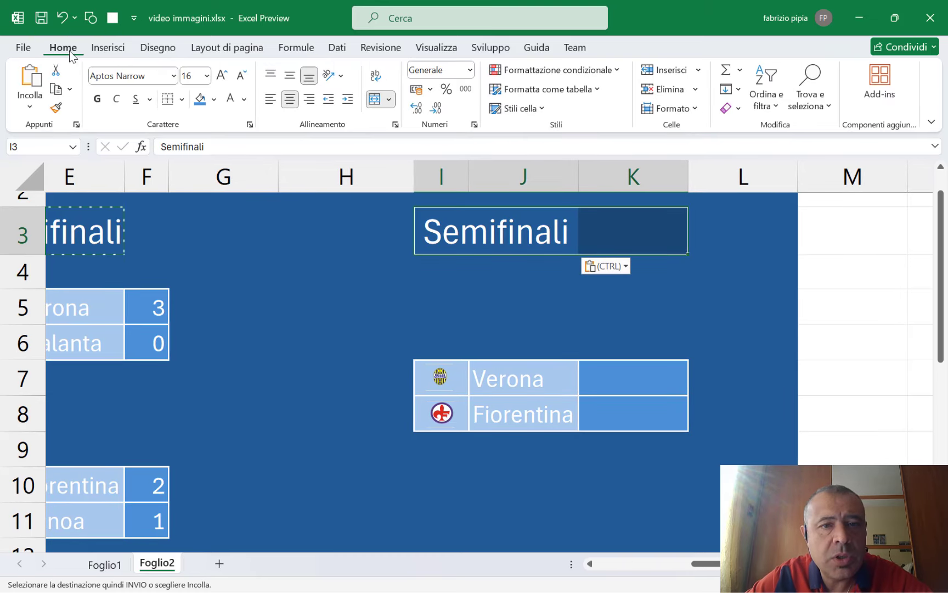
{"action": "left_click", "coordinate": [377, 105]}
- Change the copied title text to FINALE
{"action": "left_click", "coordinate": [225, 154]}
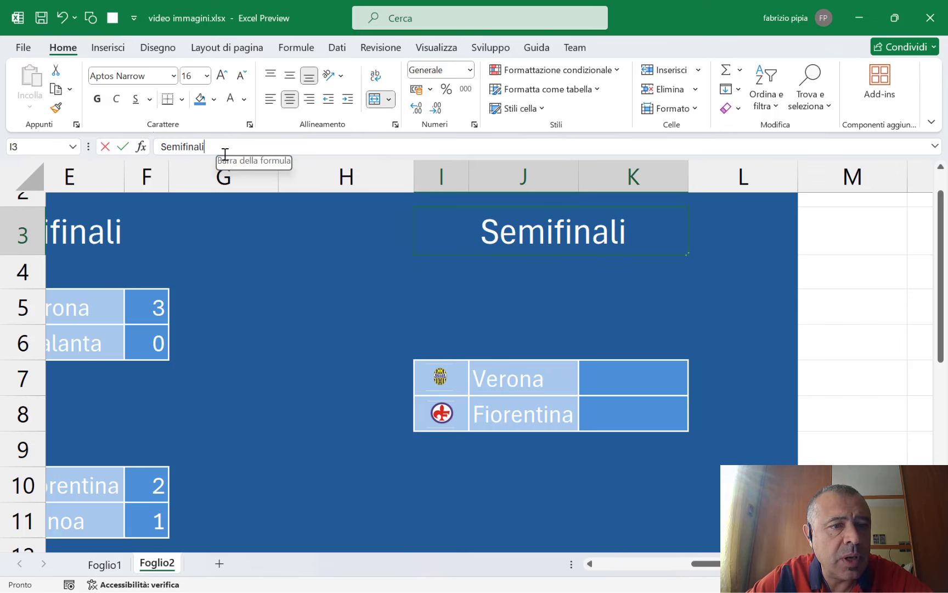
{"action": "left_click_drag", "start_coordinate": [225, 154], "coordinate": [107, 149]}
{"action": "type", "text": "FINA"}
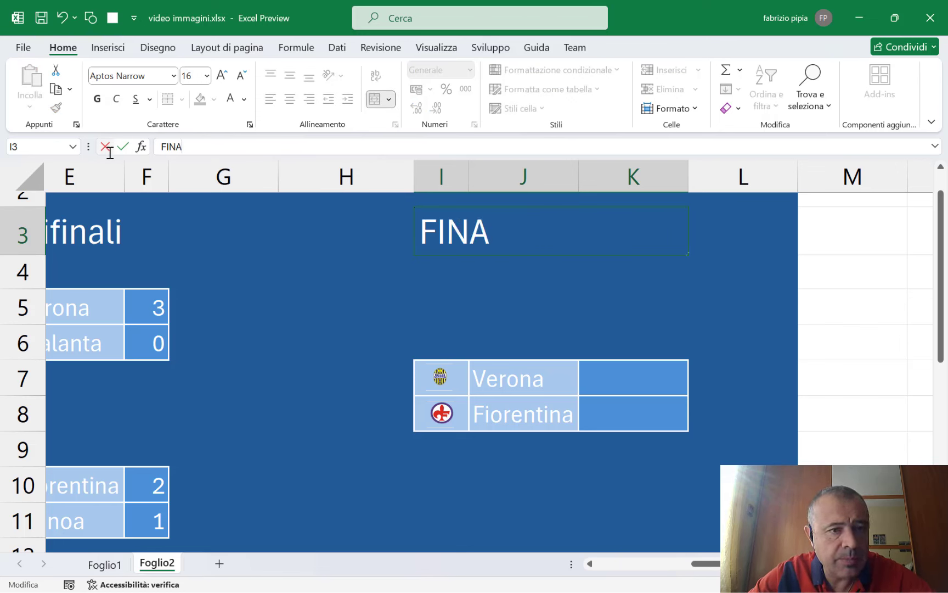
{"action": "type", "text": "LE"}
{"action": "key", "text": "Return"}
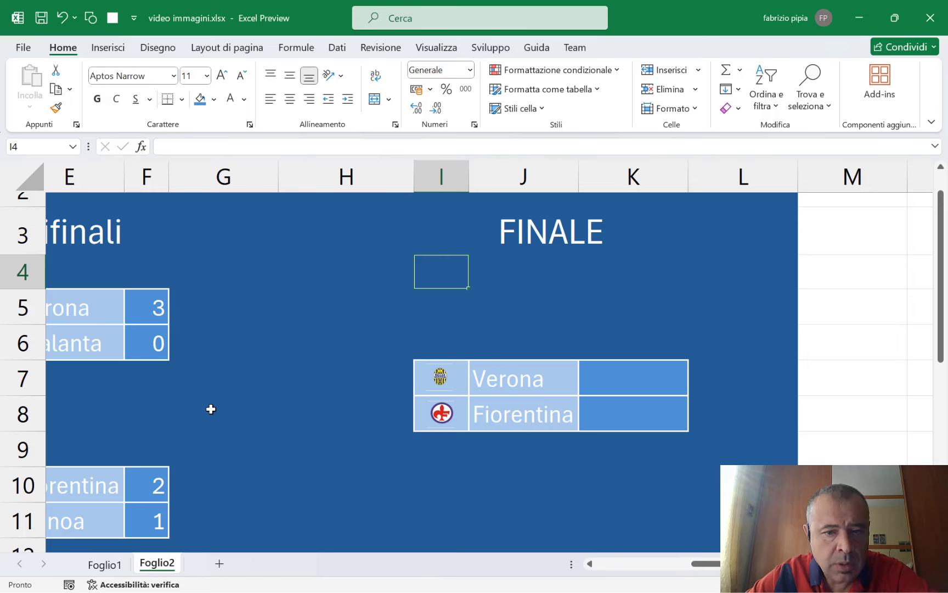
- On the Foglio1 sheet, choose Genoa from the L2 team dropdown
{"action": "scroll", "coordinate": [203, 428], "scroll_direction": "down", "scroll_amount": 5}
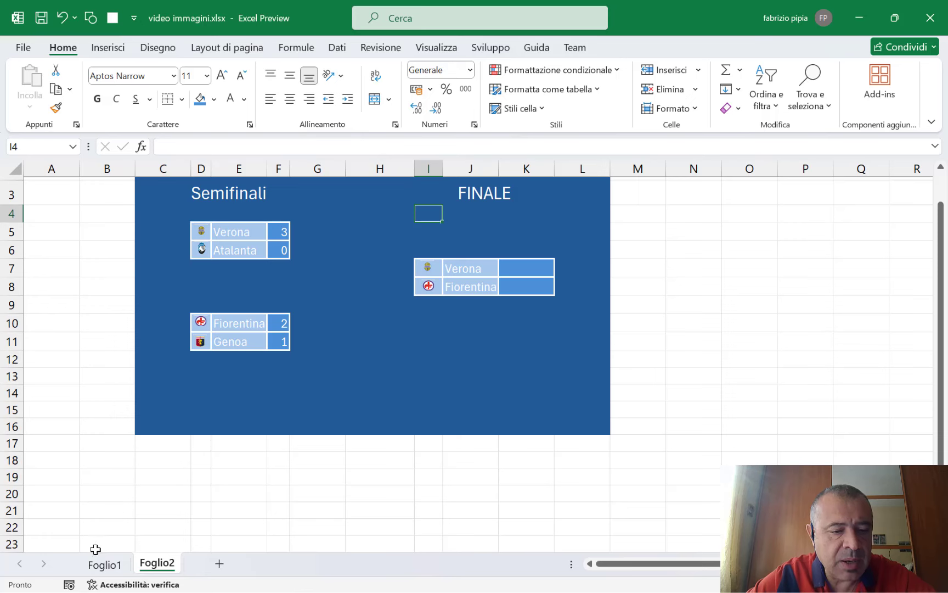
{"action": "left_click", "coordinate": [103, 564]}
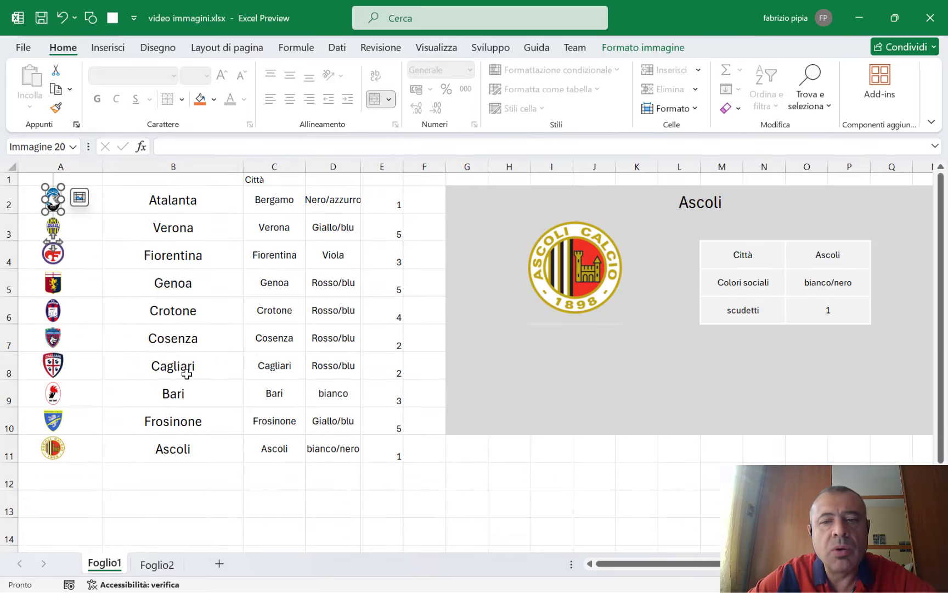
{"action": "left_click", "coordinate": [726, 201]}
{"action": "left_click", "coordinate": [749, 206]}
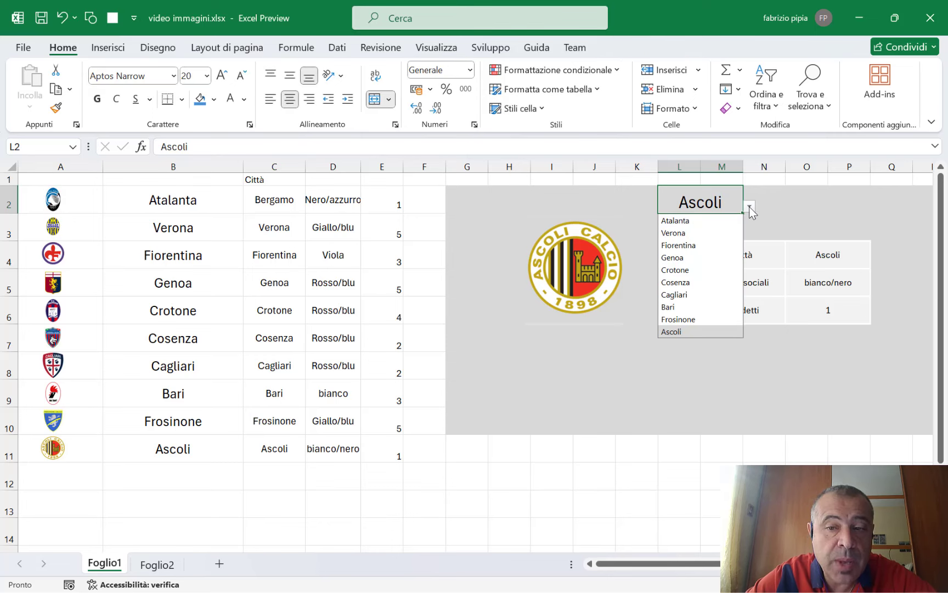
{"action": "left_click", "coordinate": [712, 261]}
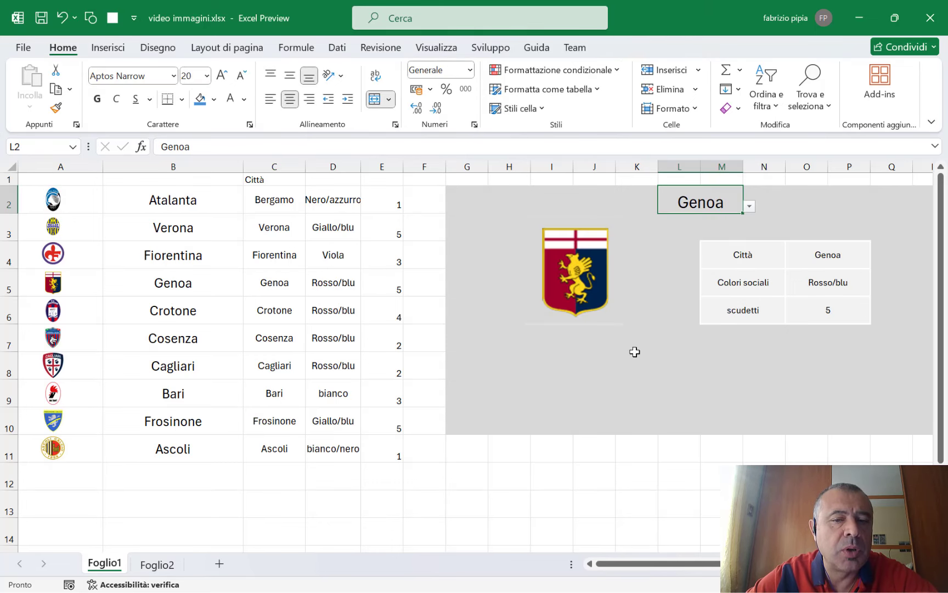